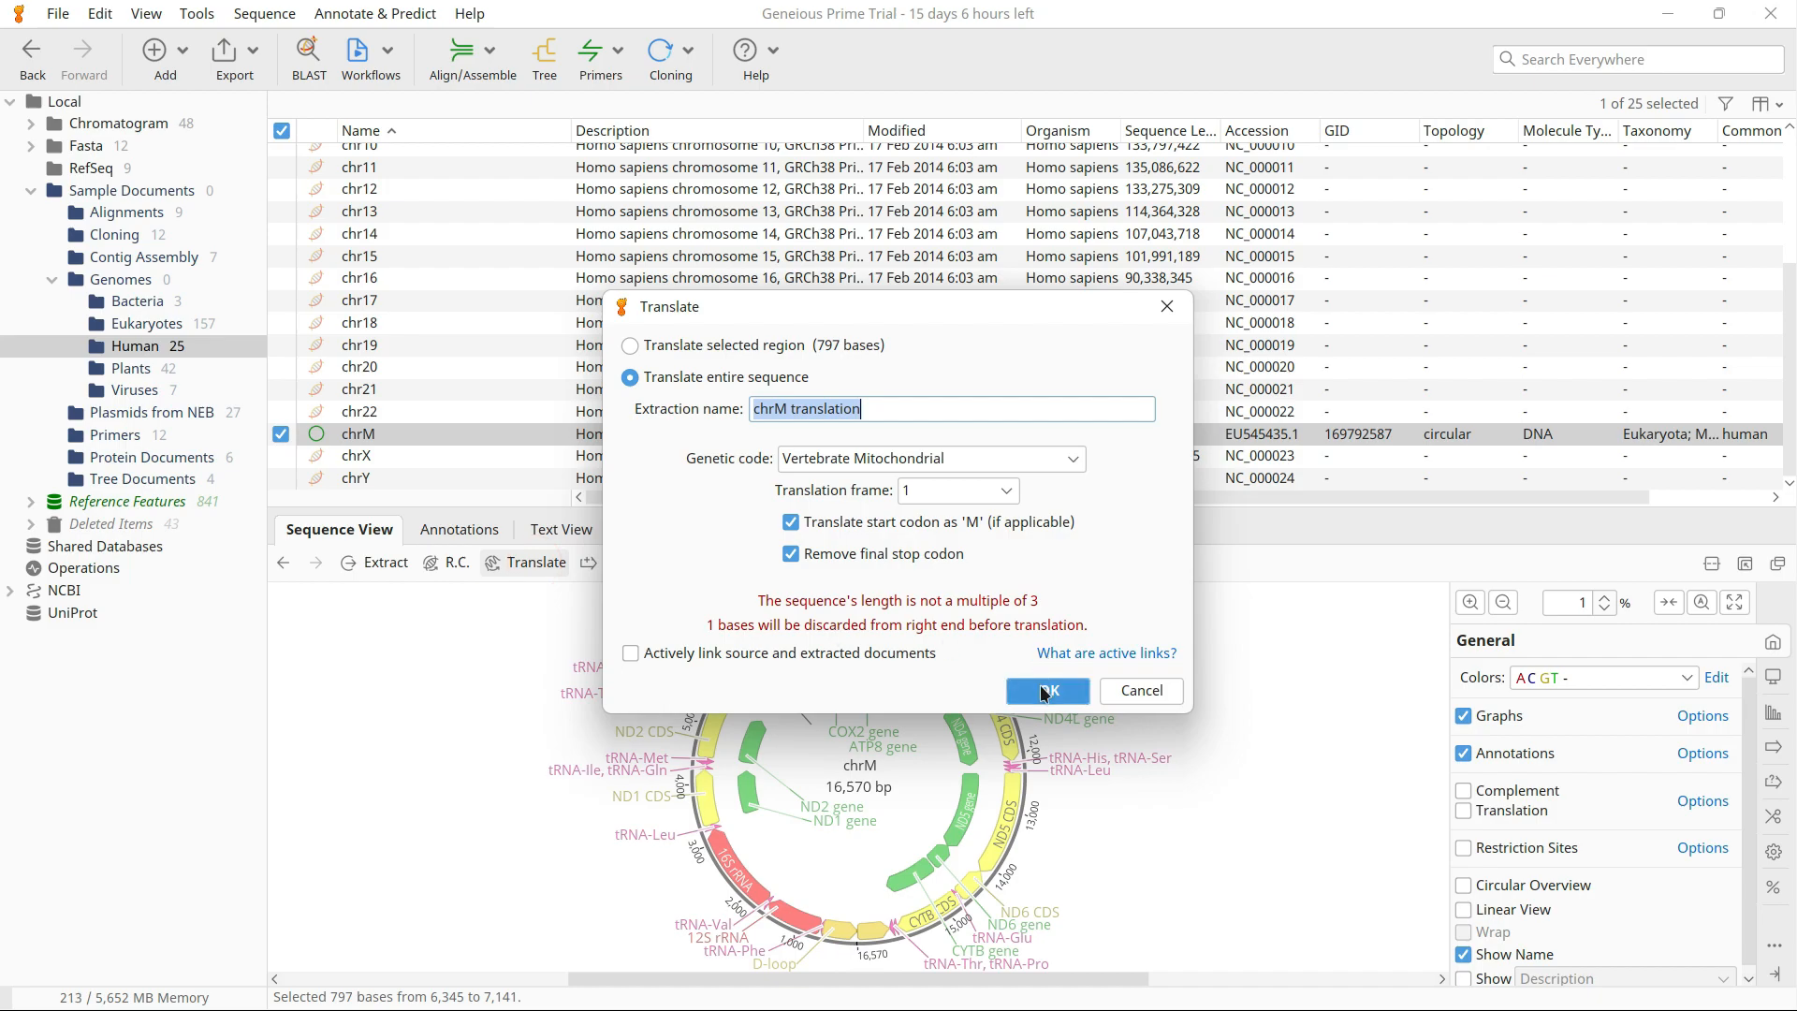
- Translate the entire chrM sequence in frame 1 with the Vertebrate Mitochondrial genetic code, extracting it as "chrM translation"
{"action": "left_click", "coordinate": [1039, 692]}
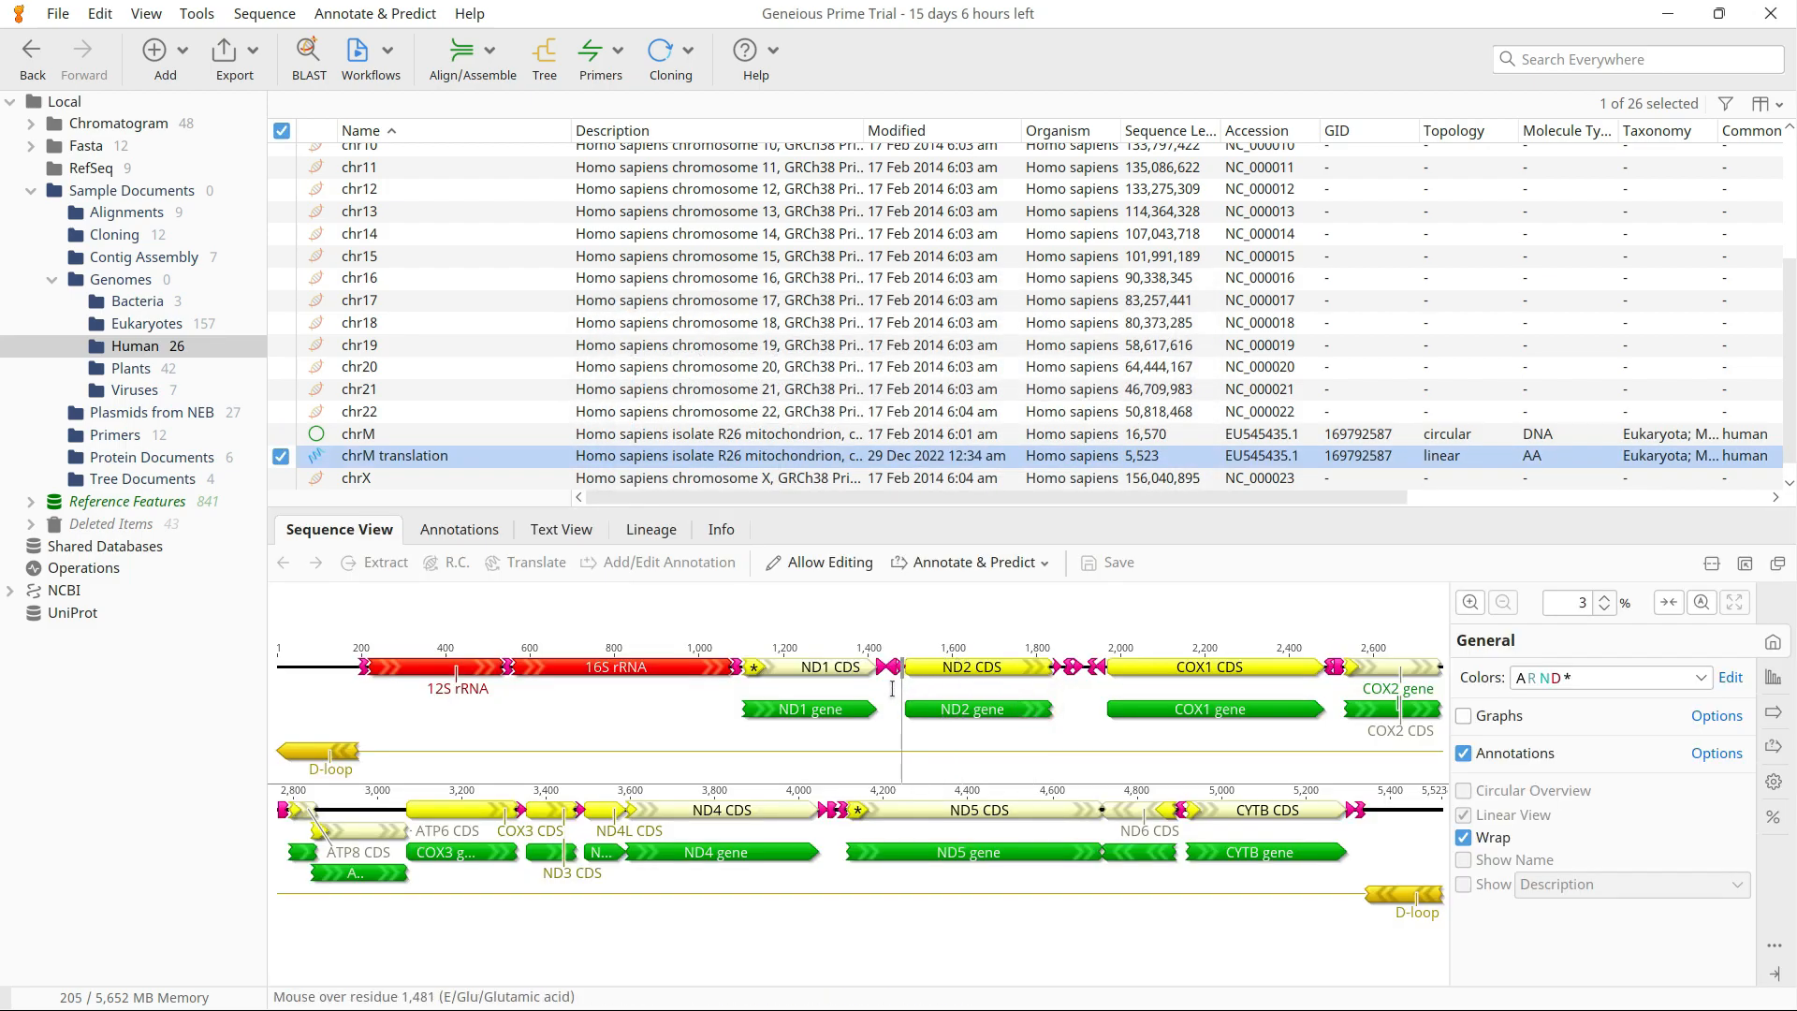
{"action": "left_click", "coordinate": [908, 716]}
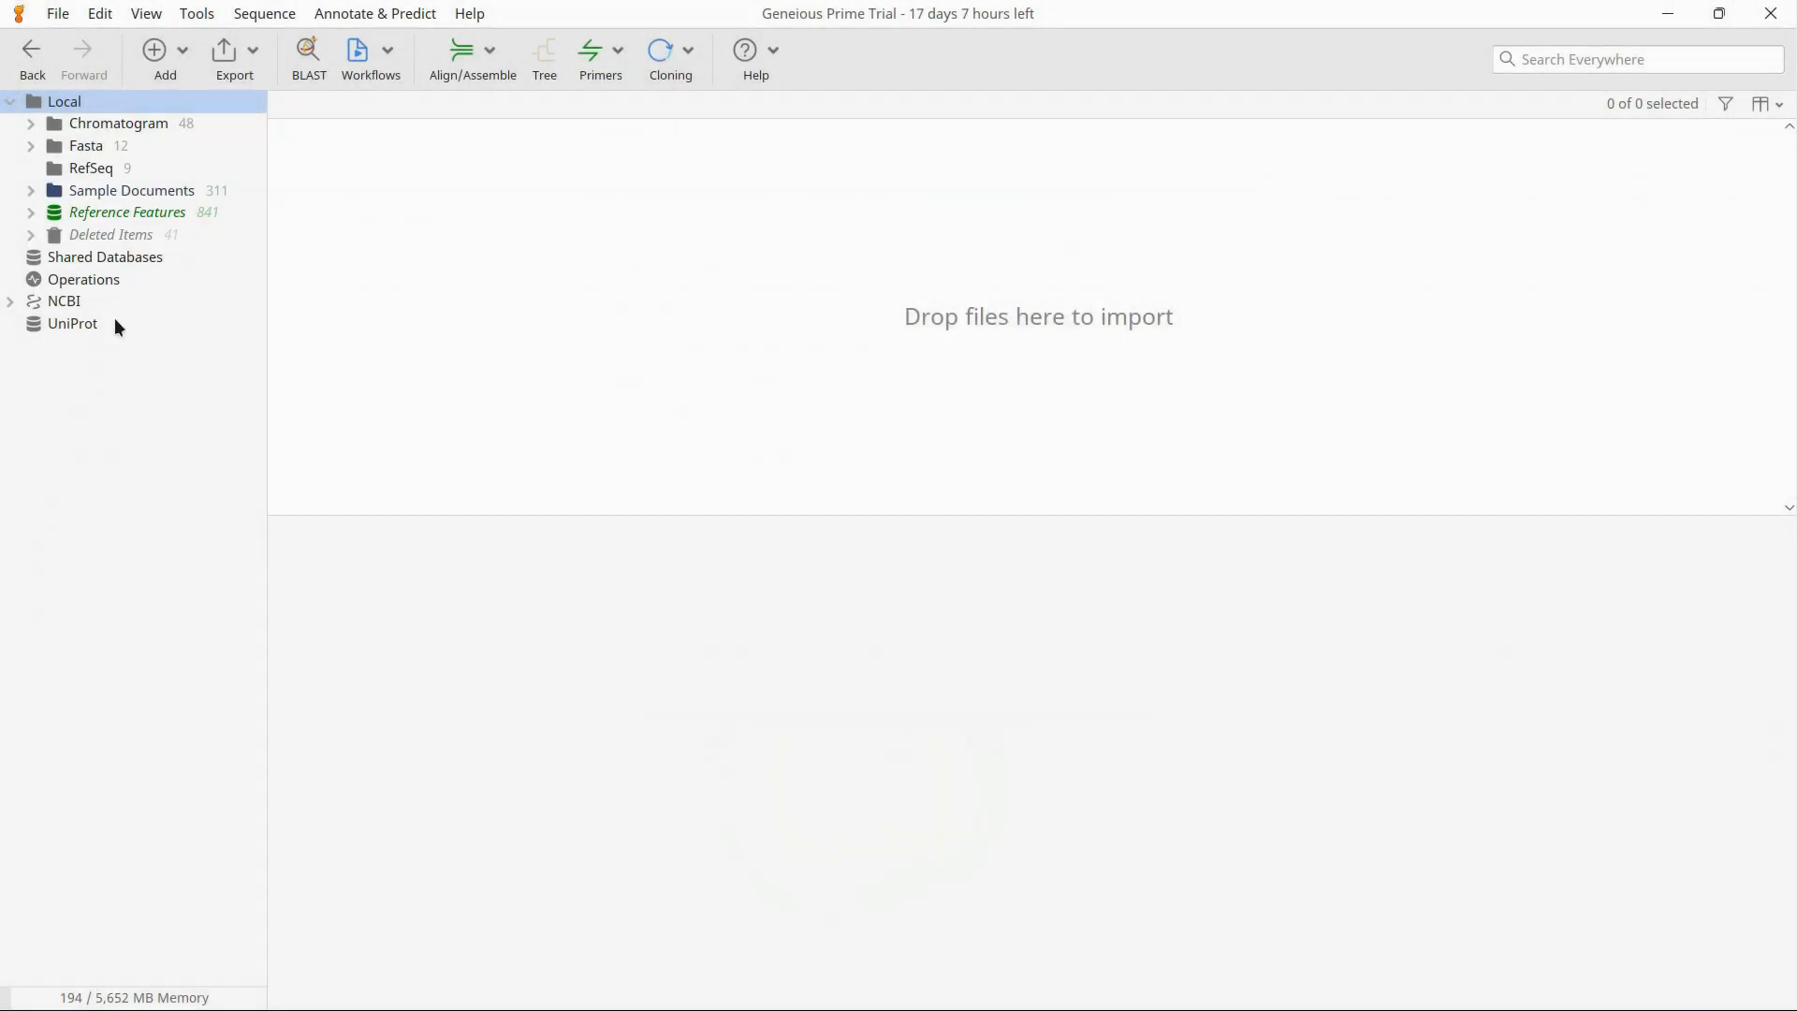
- Expand the Sample Documents and Reference Features folders and view the Pairwise protein and Ig variable region entries in Alignments
{"action": "left_click", "coordinate": [30, 189]}
{"action": "left_click", "coordinate": [30, 391]}
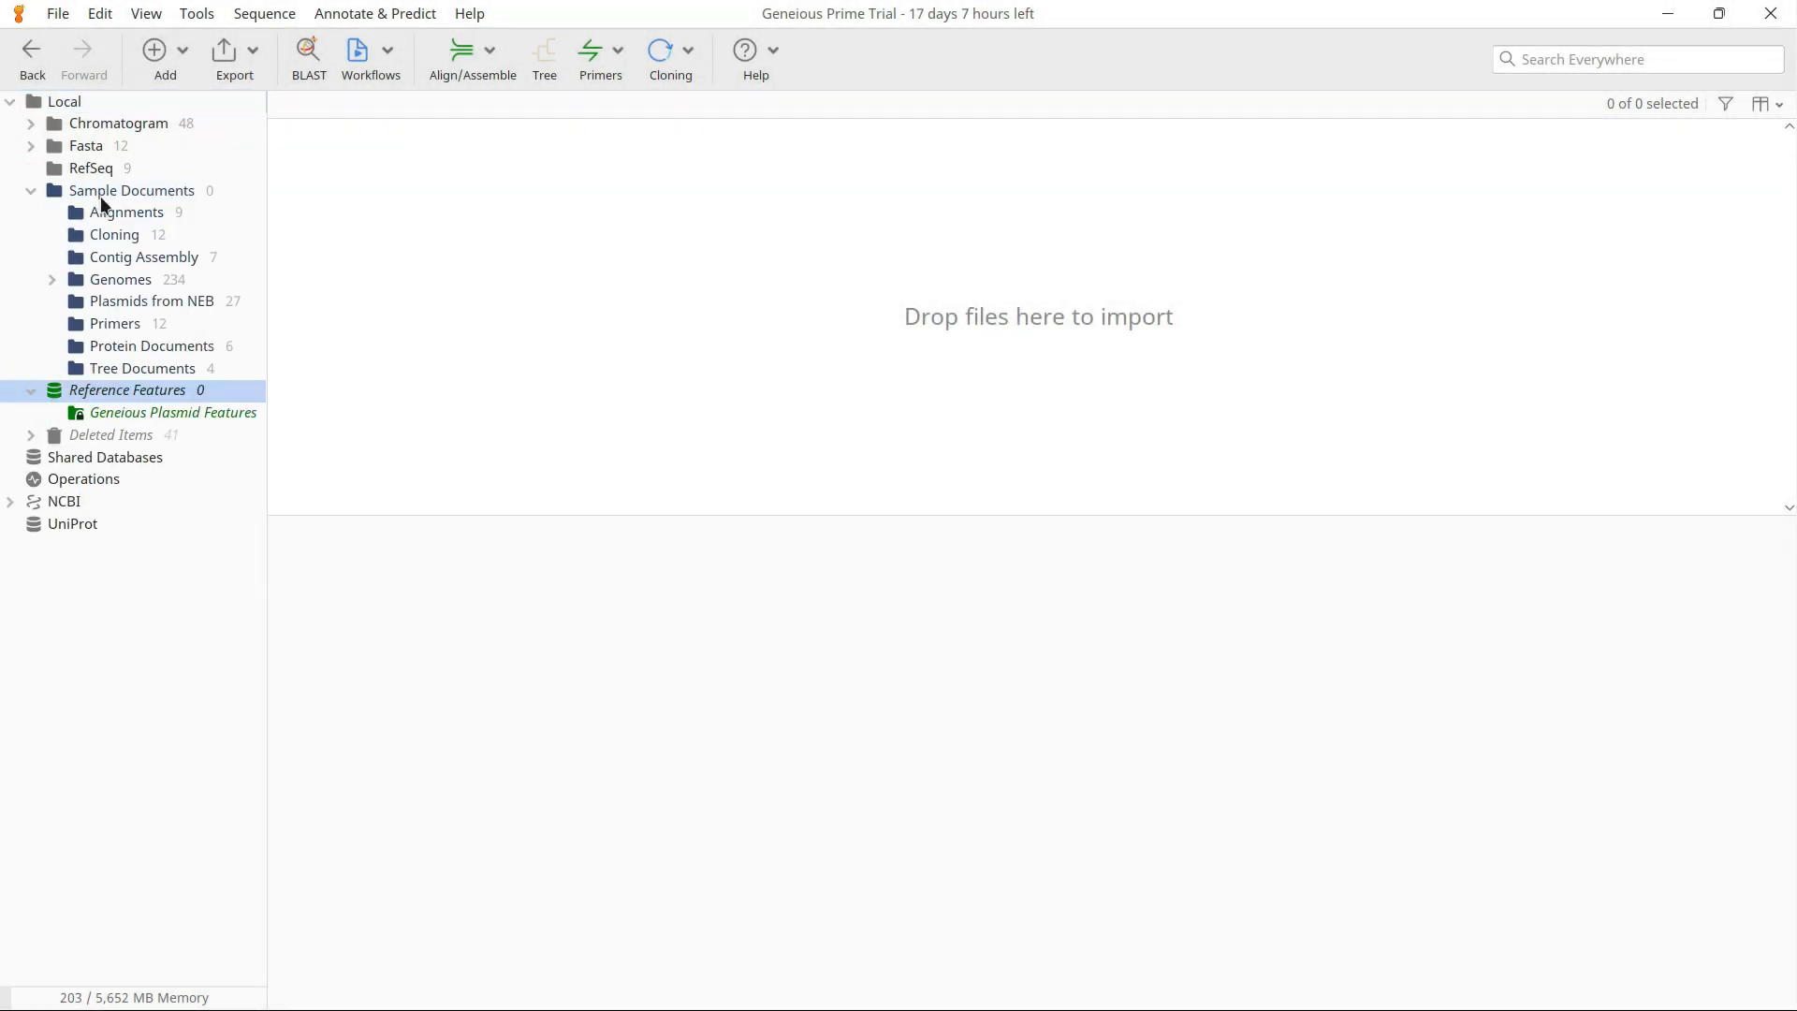
{"action": "left_click", "coordinate": [127, 213]}
{"action": "left_click", "coordinate": [852, 721]}
{"action": "left_click", "coordinate": [365, 265]}
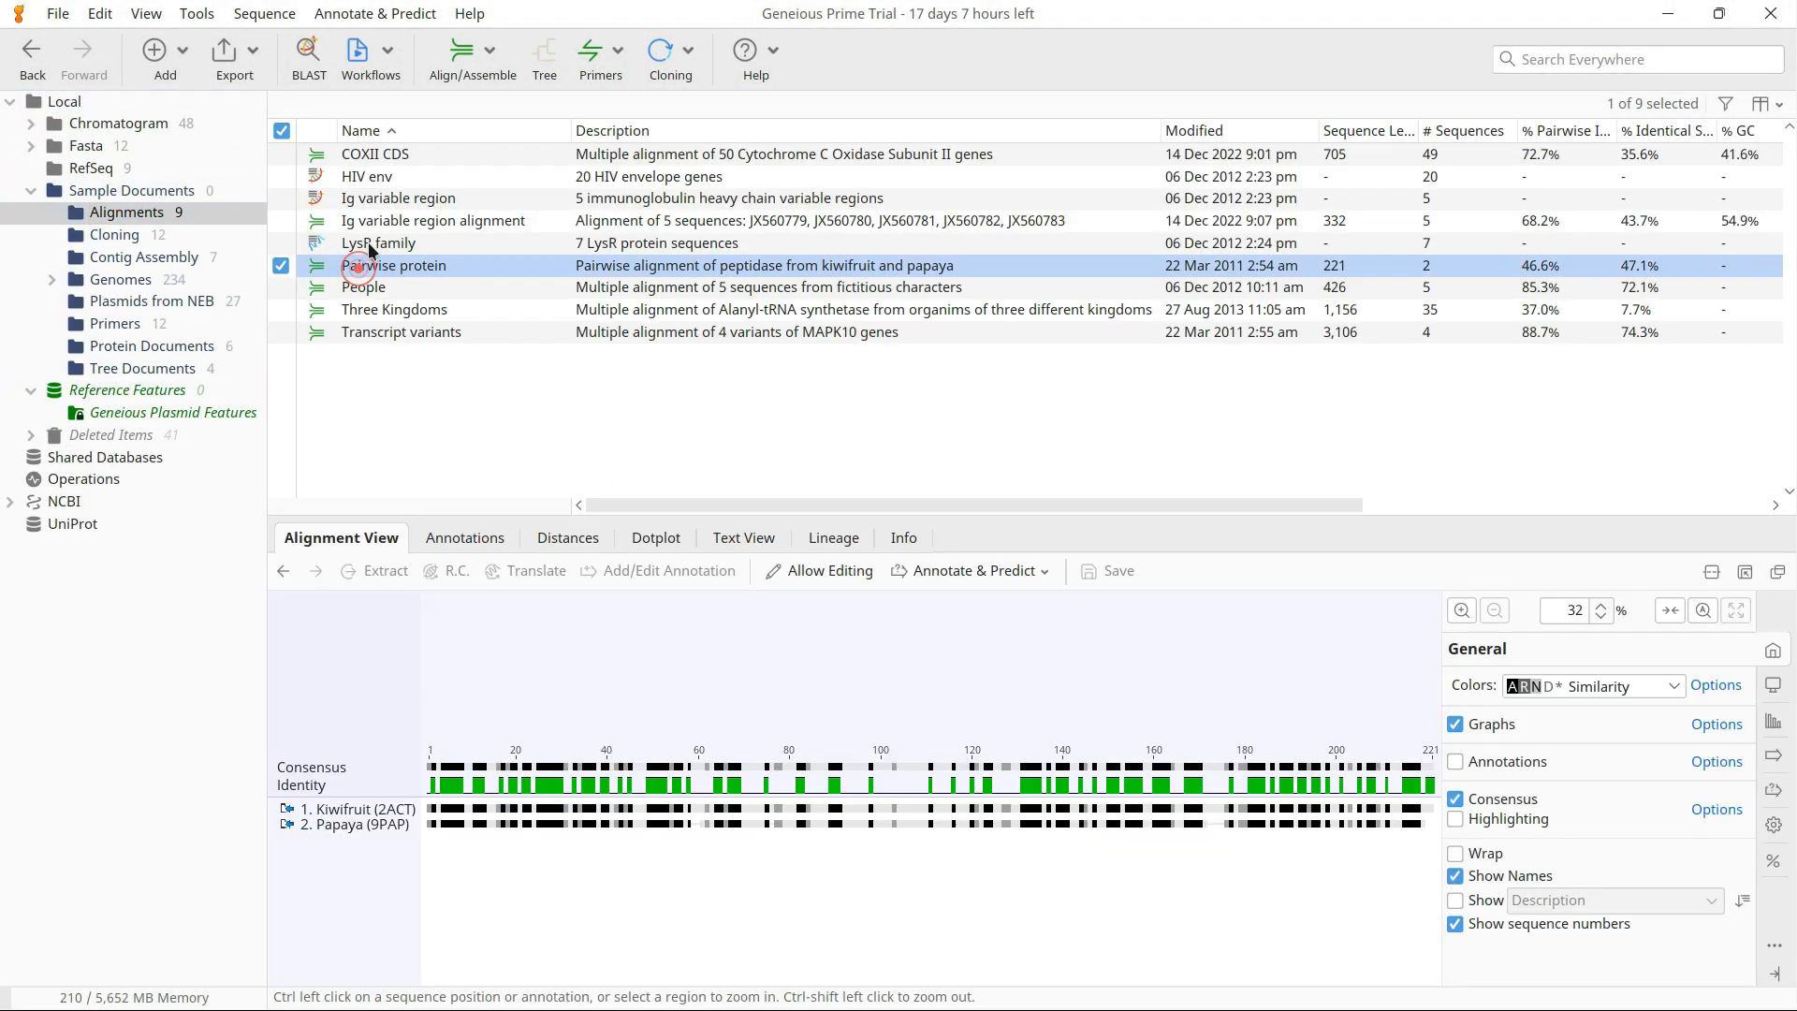
{"action": "left_click", "coordinate": [384, 198]}
- View the yghJ CDS (reference) sequence in the Contig Assembly folder and browse the Protein Documents folder
{"action": "left_click", "coordinate": [140, 257]}
{"action": "left_click", "coordinate": [369, 221]}
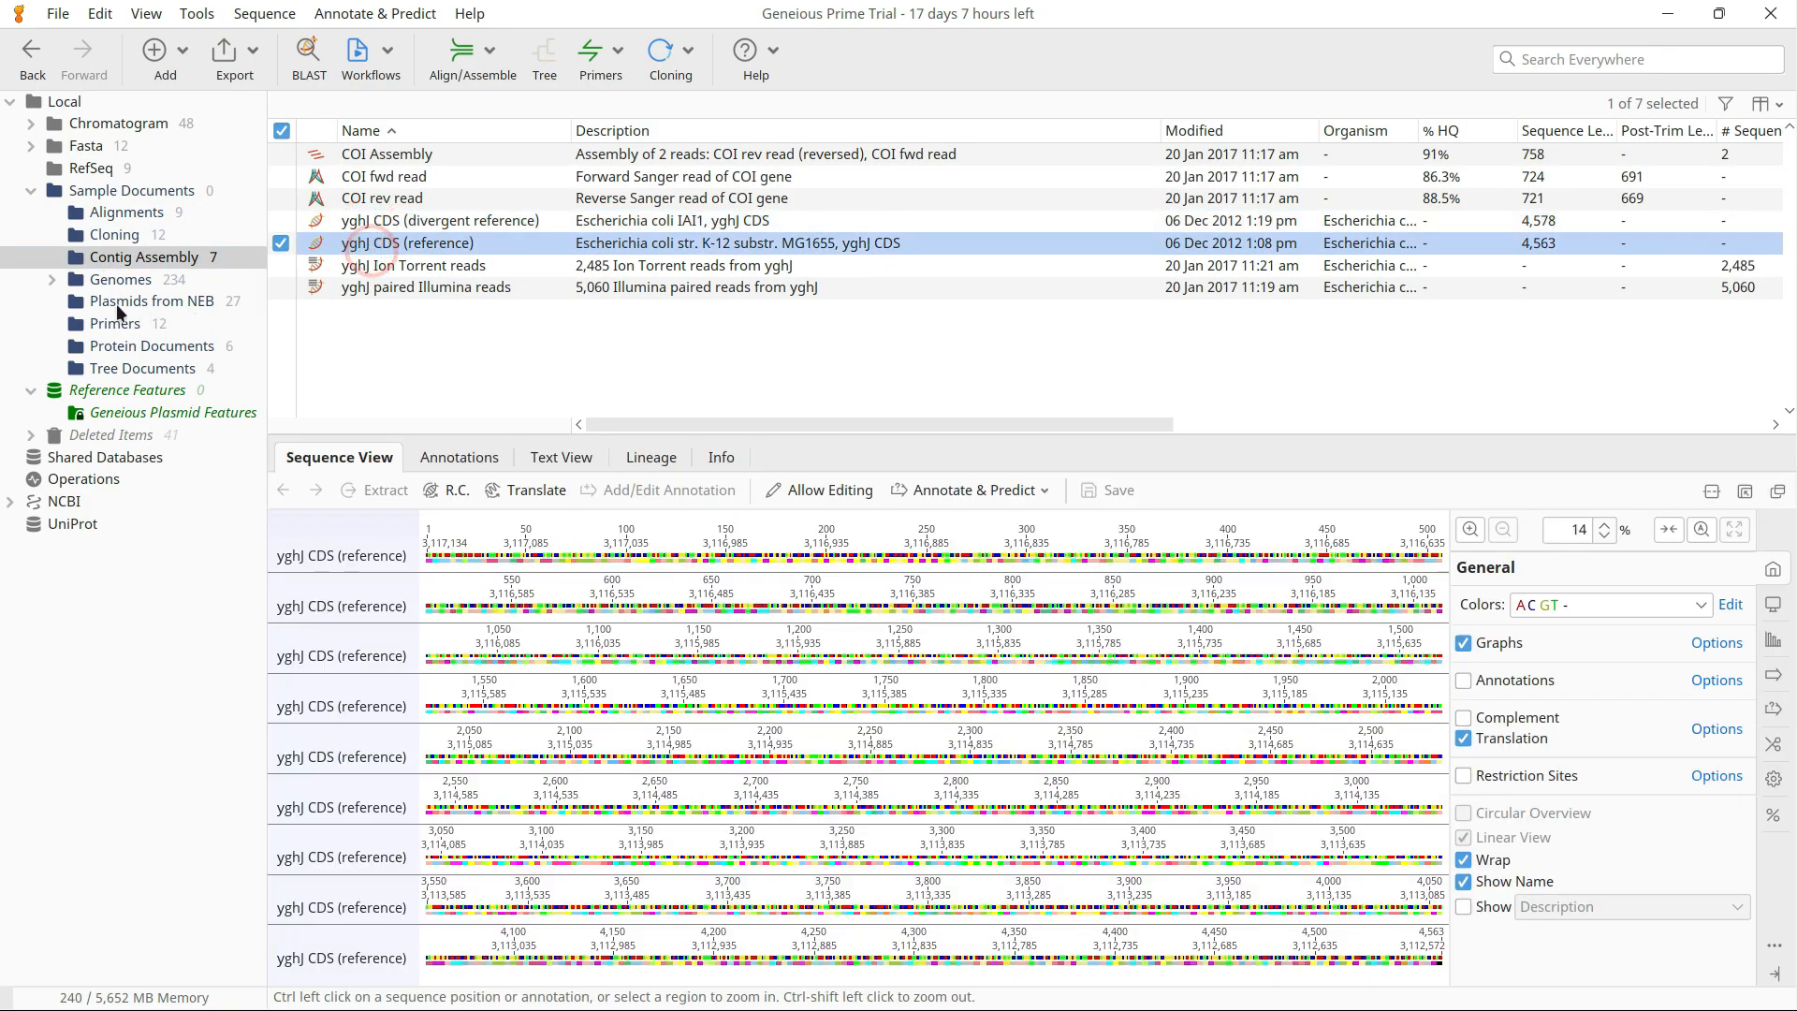
{"action": "left_click", "coordinate": [105, 345]}
{"action": "left_click_drag", "start_coordinate": [821, 509], "coordinate": [822, 473]}
- View the Three Kingdoms and COXII trees in the Tree Documents folder, and collapse the Sample Documents folder
{"action": "left_click", "coordinate": [156, 367]}
{"action": "left_click", "coordinate": [407, 227]}
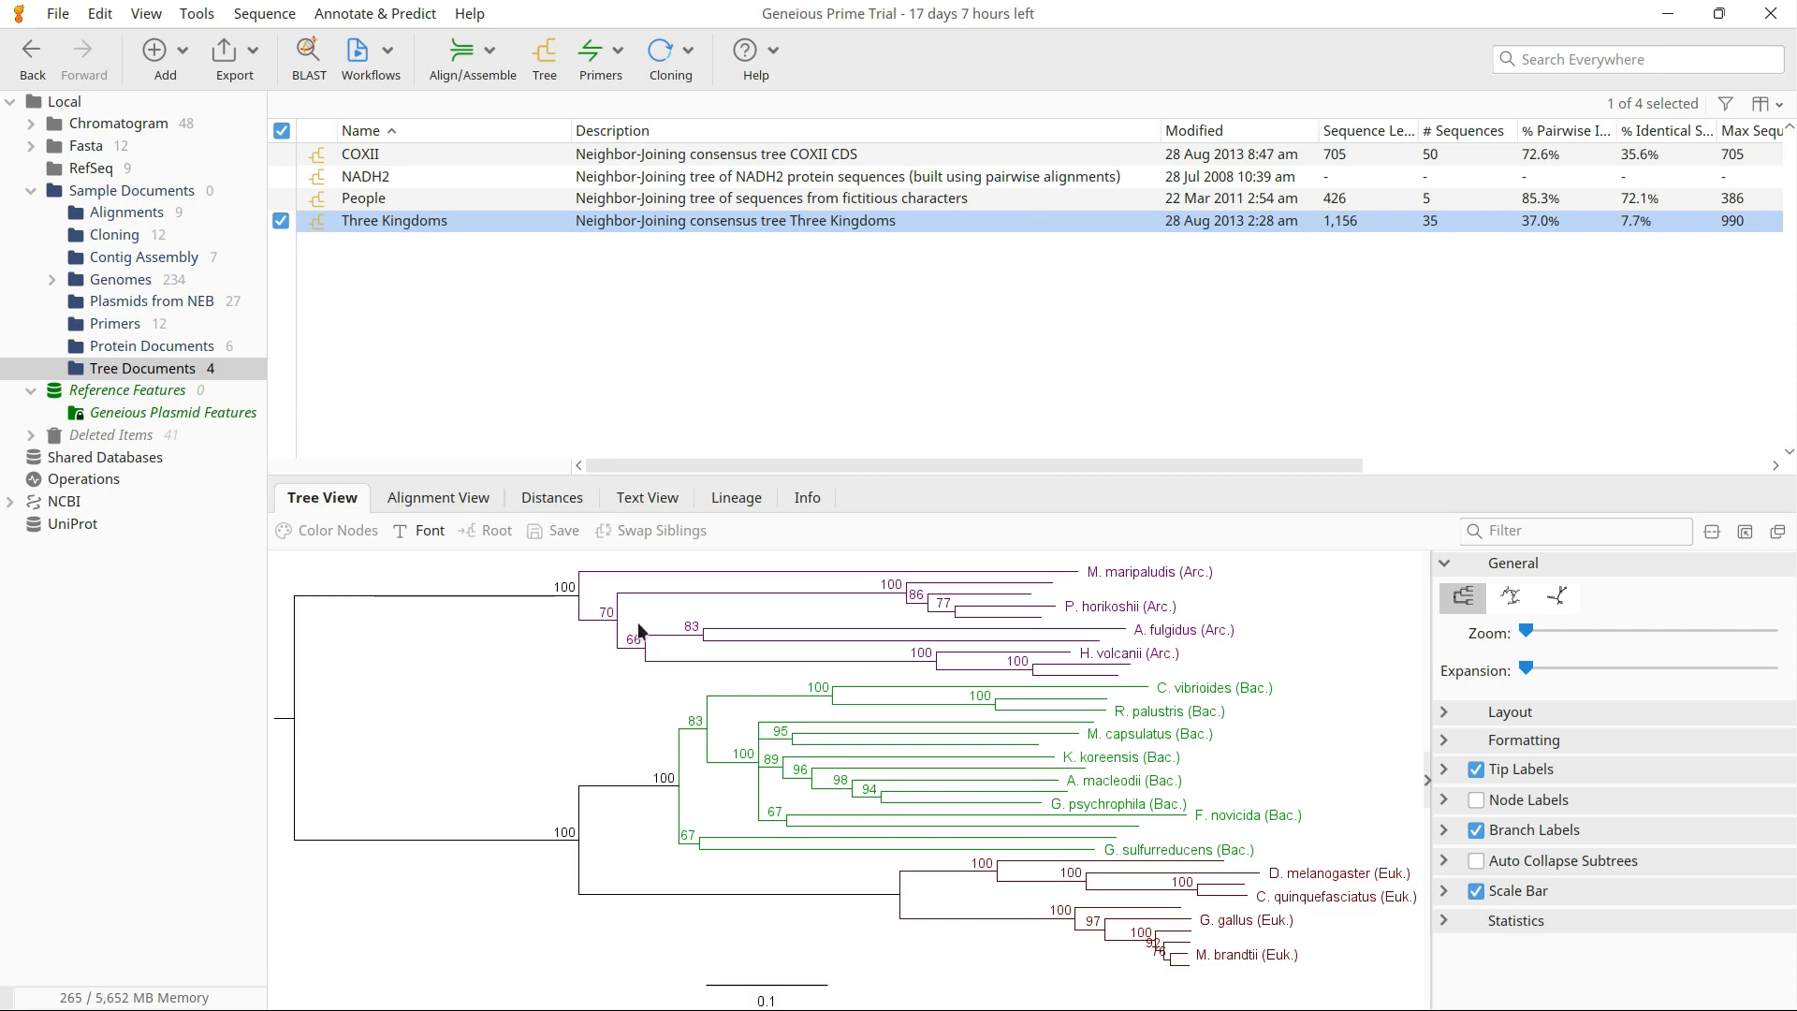
{"action": "left_click", "coordinate": [1093, 574]}
{"action": "left_click", "coordinate": [367, 155]}
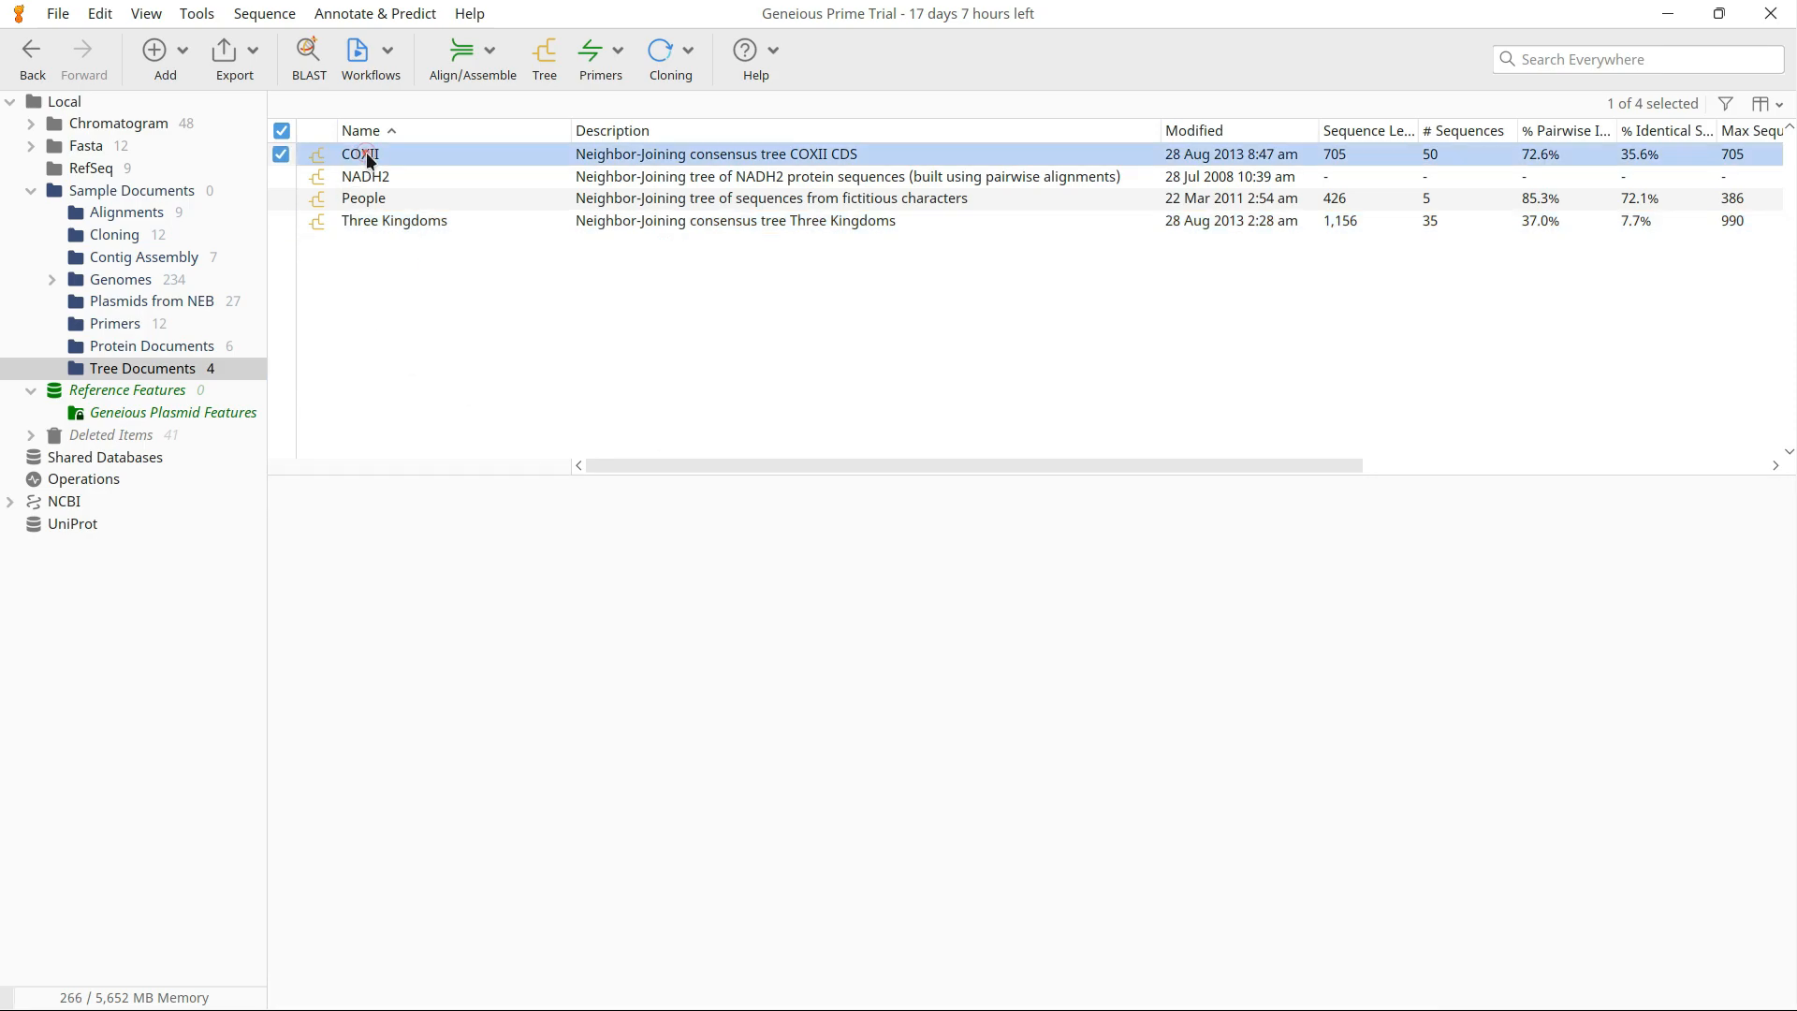
{"action": "left_click", "coordinate": [38, 191]}
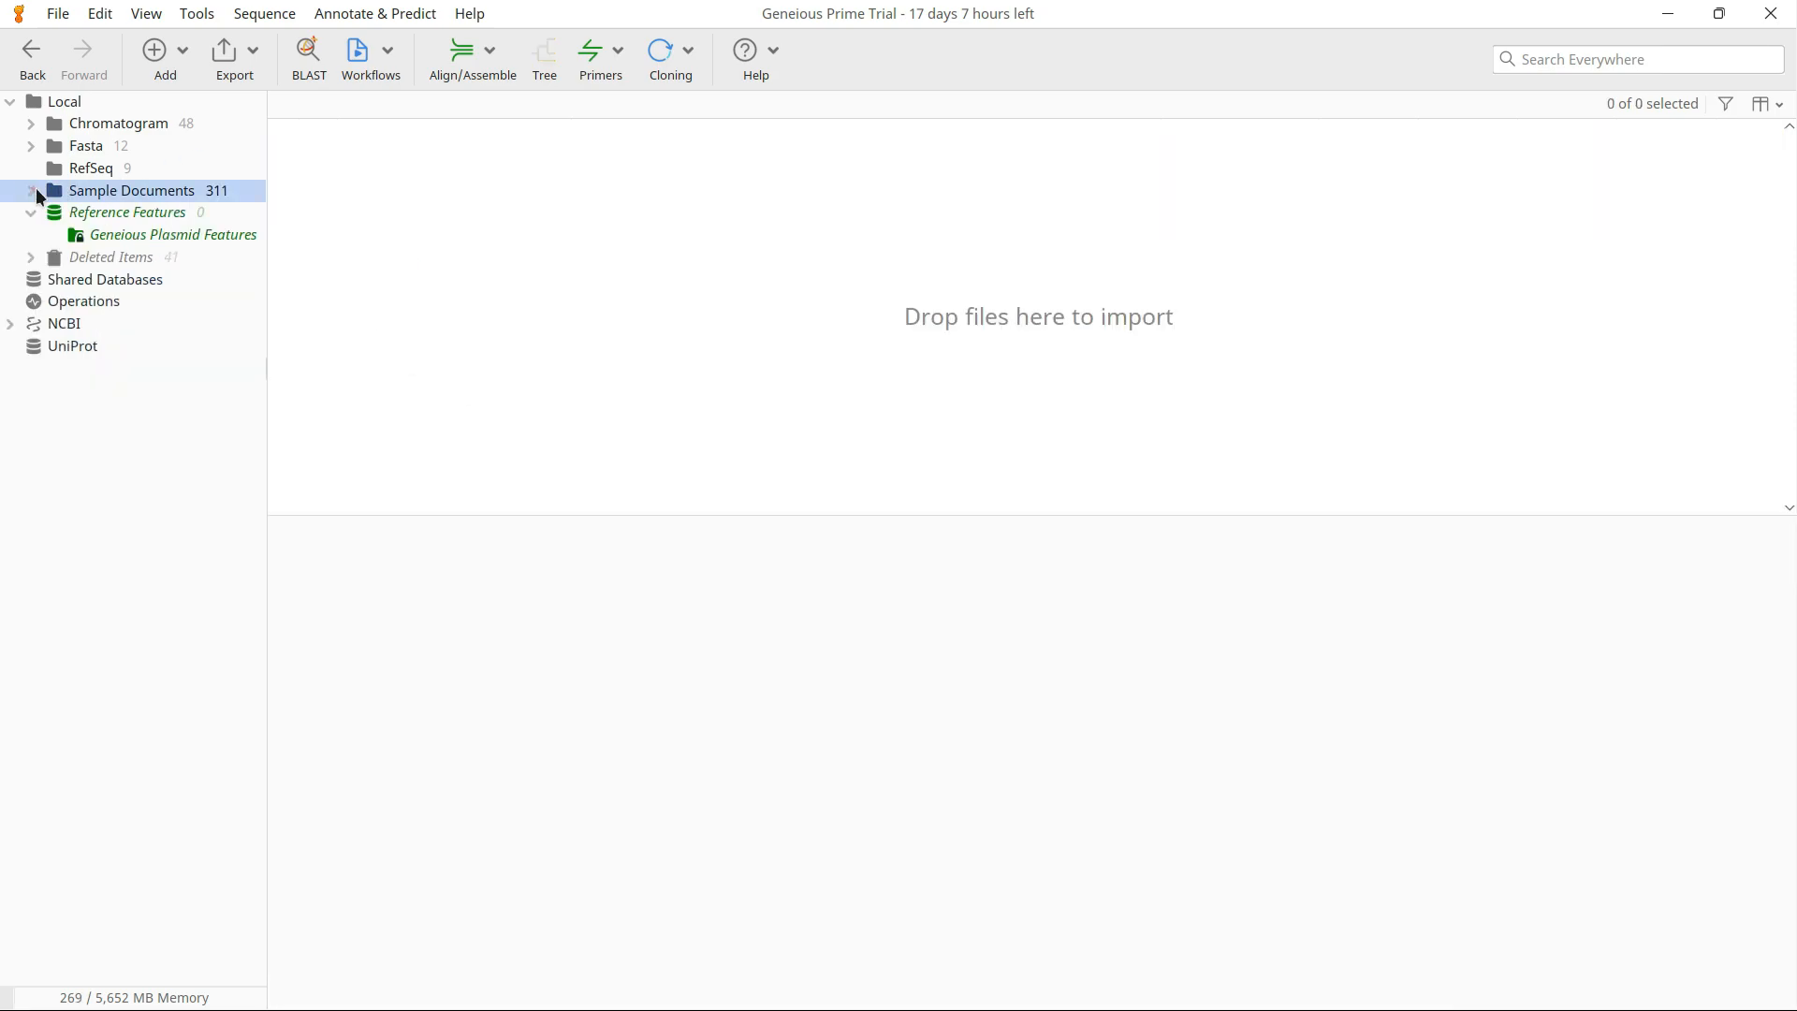
- Create a new folder named "Test" inside the Local folder
{"action": "right_click", "coordinate": [62, 106]}
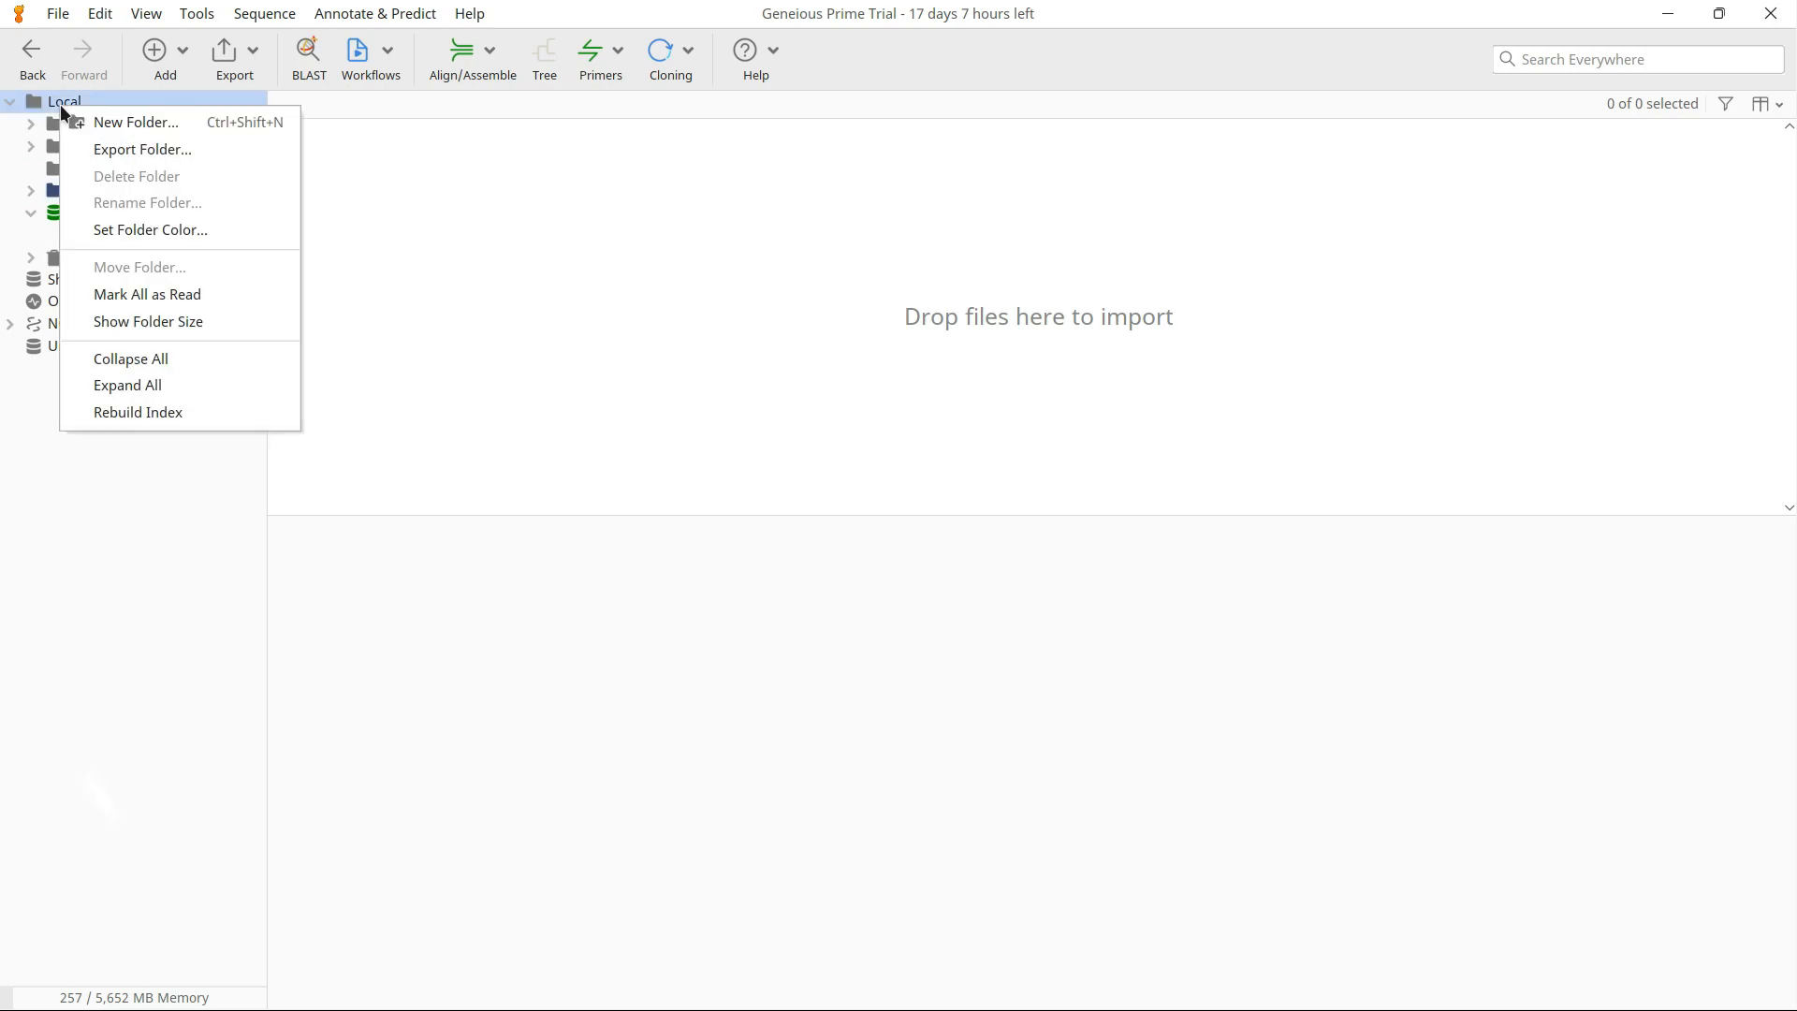
{"action": "left_click", "coordinate": [120, 119]}
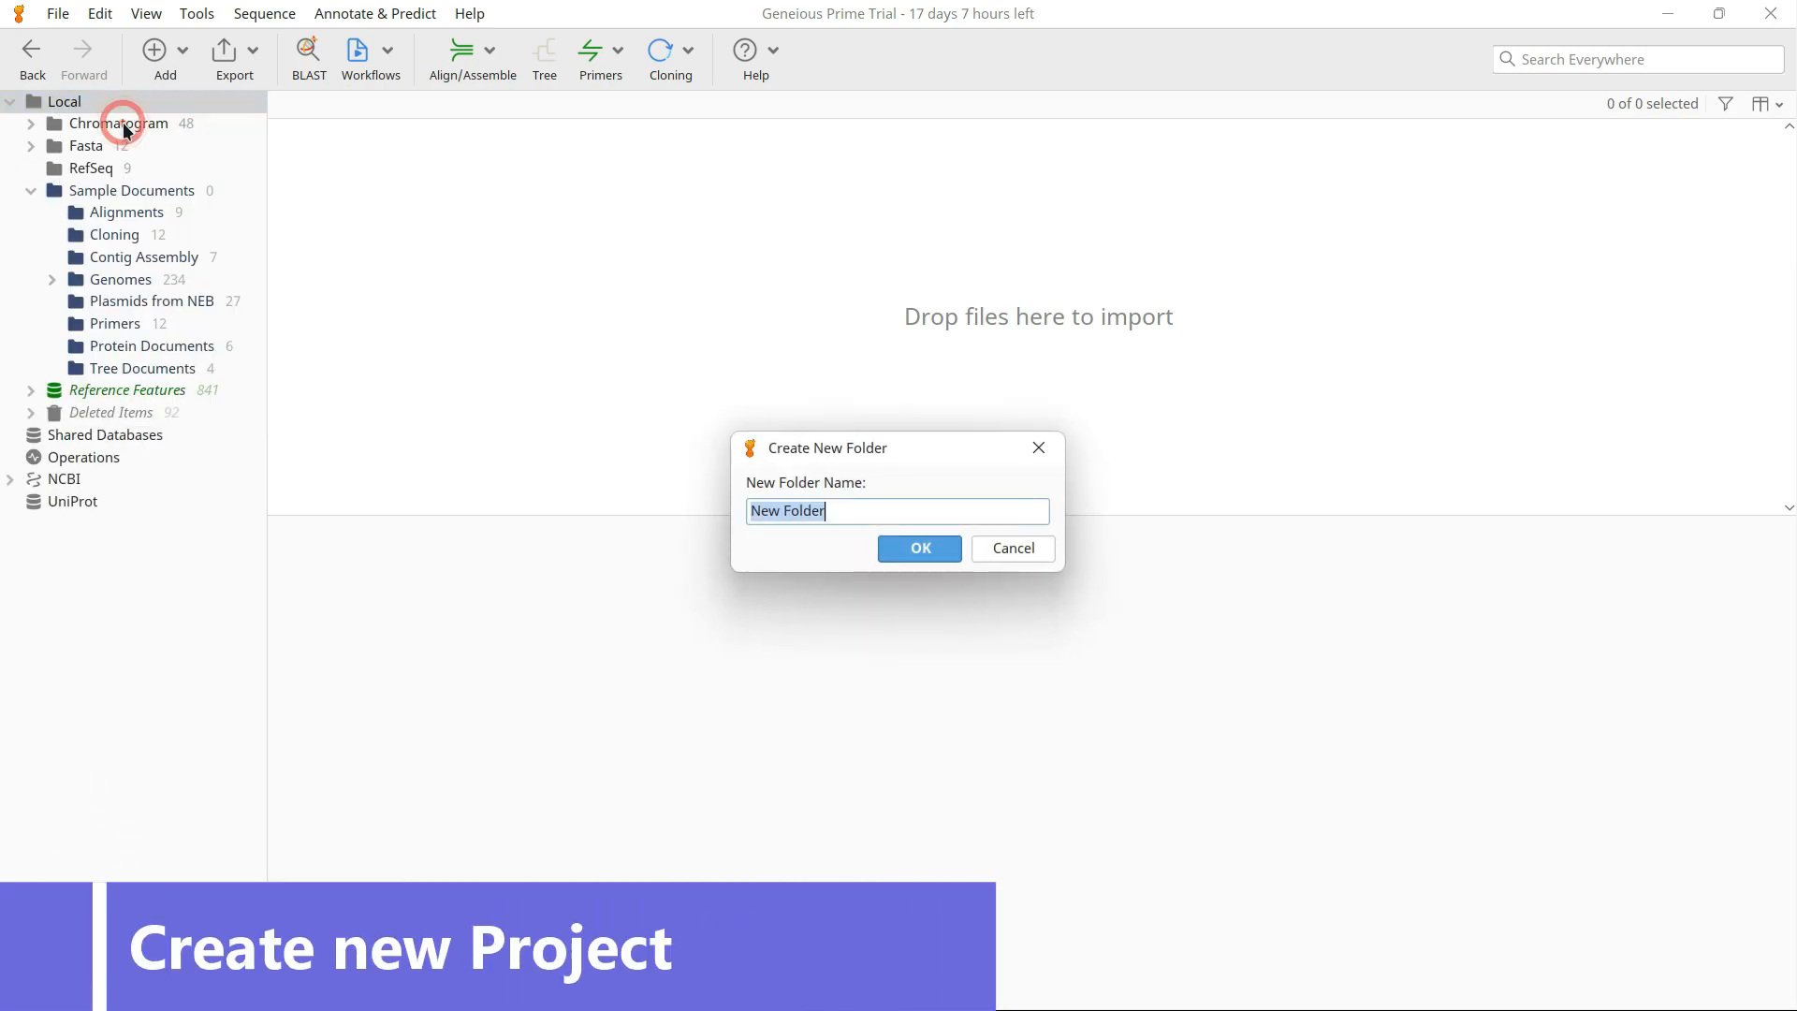
{"action": "type", "text": "Test"}
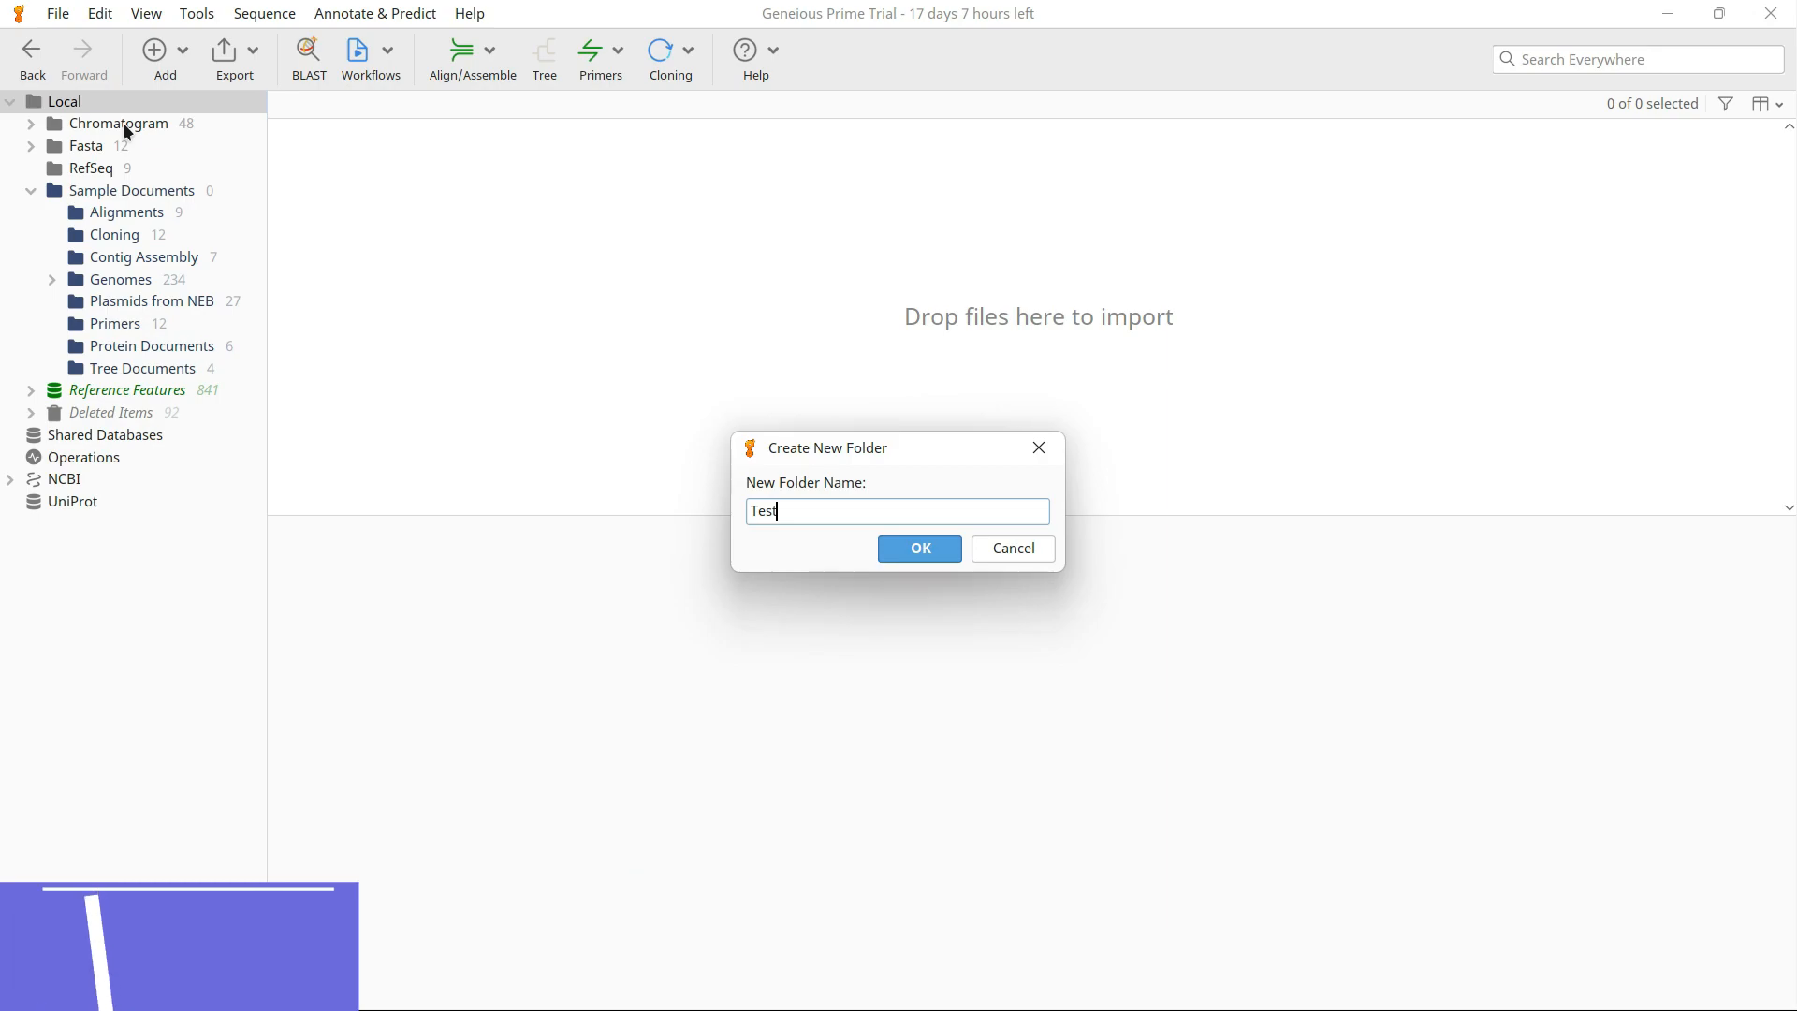
{"action": "key", "text": "Return"}
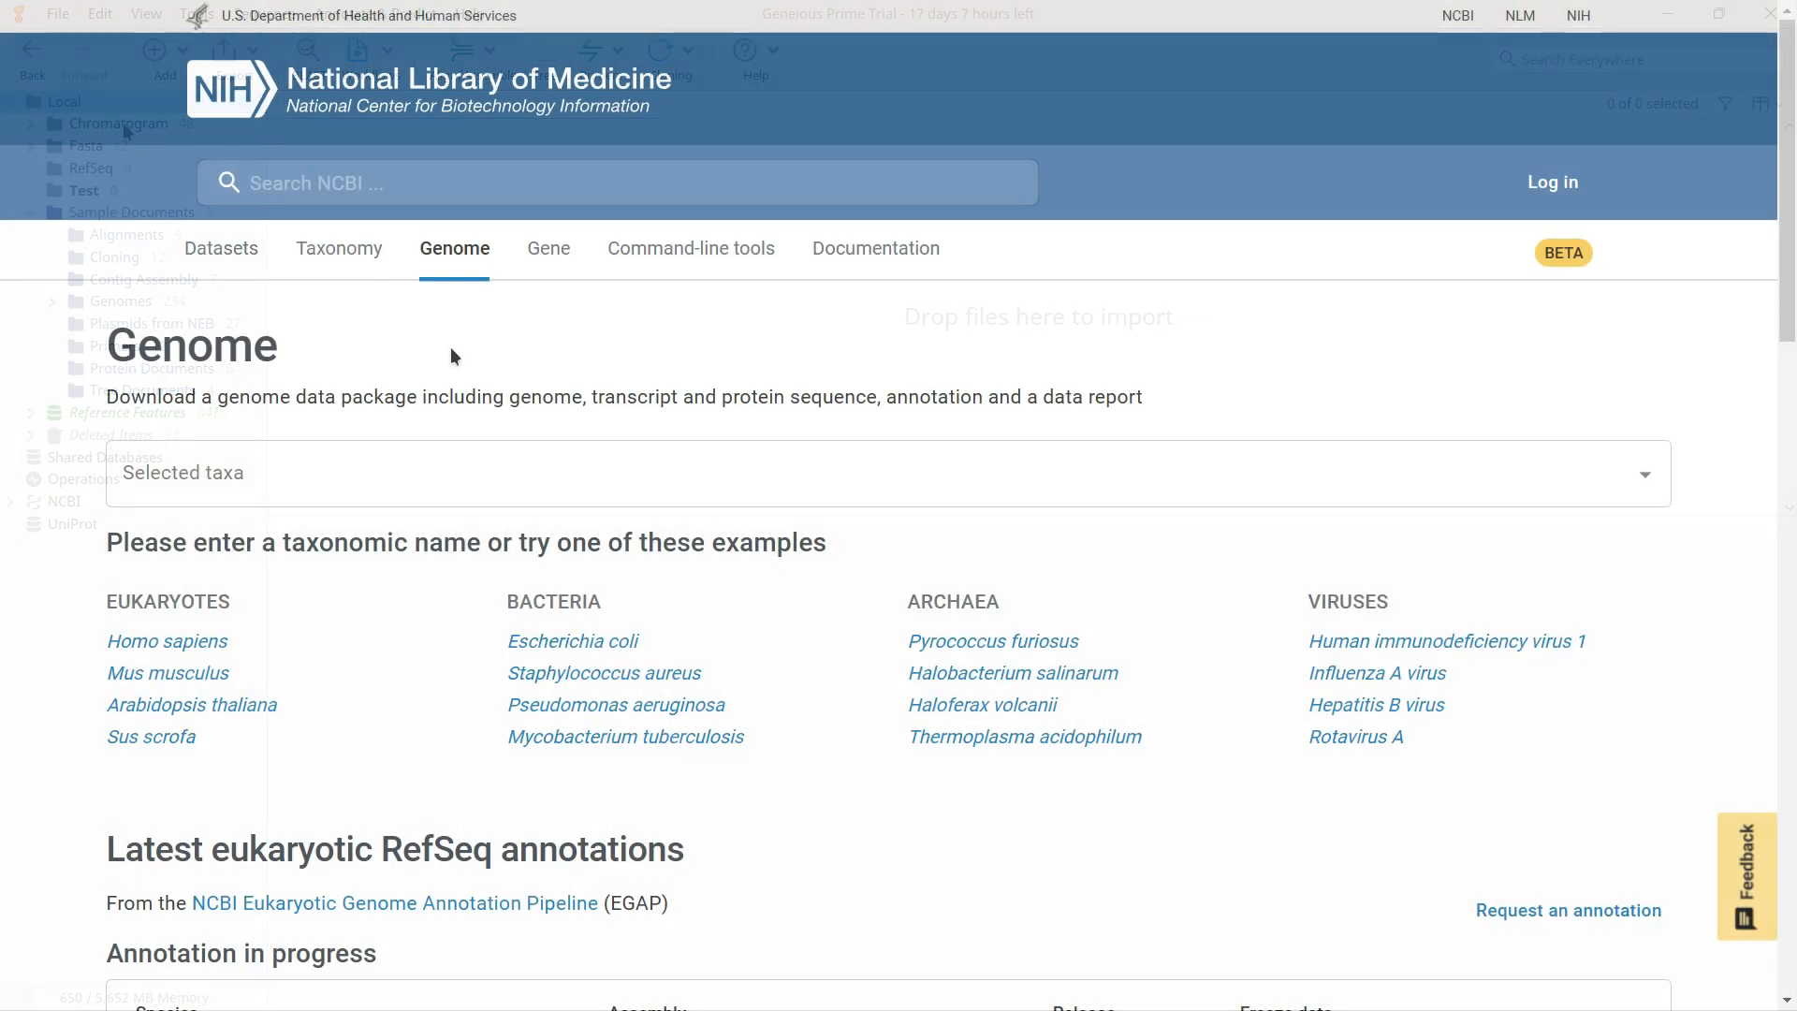
- Switch to the NCBI Genome page in the browser and list the genomes of the taxon Escherichia coli K-12
{"action": "left_click", "coordinate": [414, 477]}
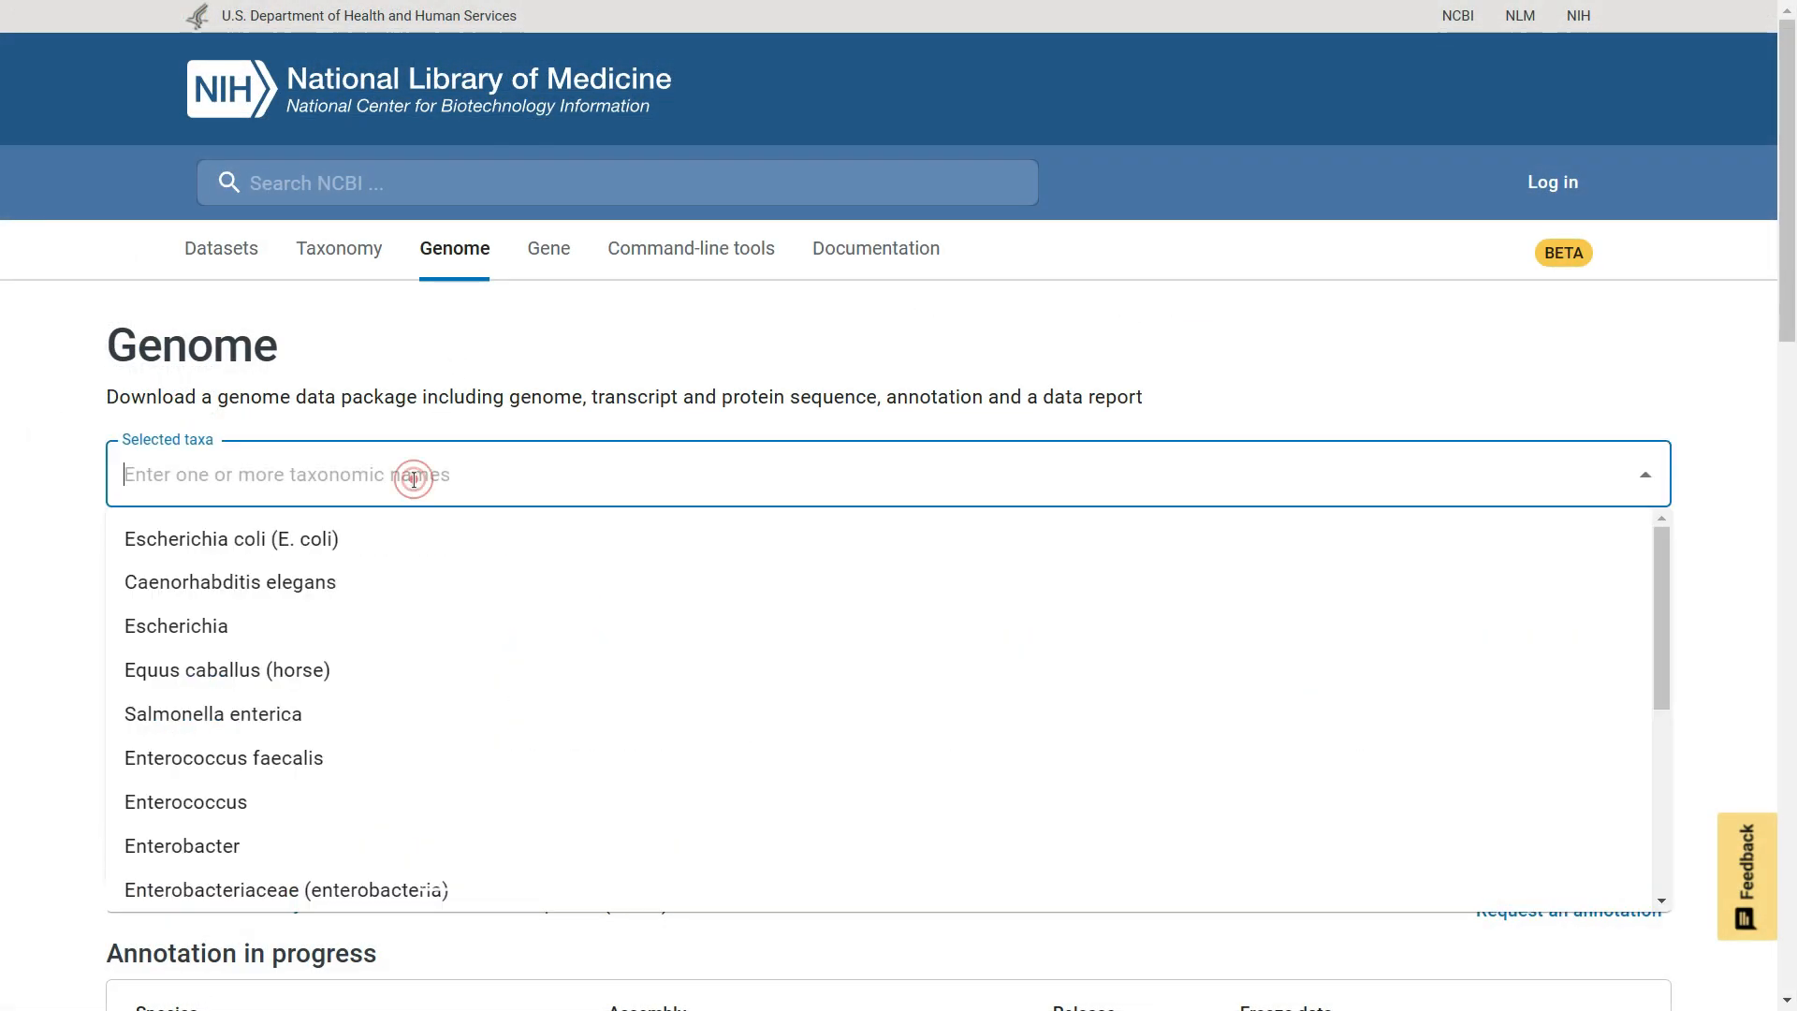
{"action": "type", "text": "escher"}
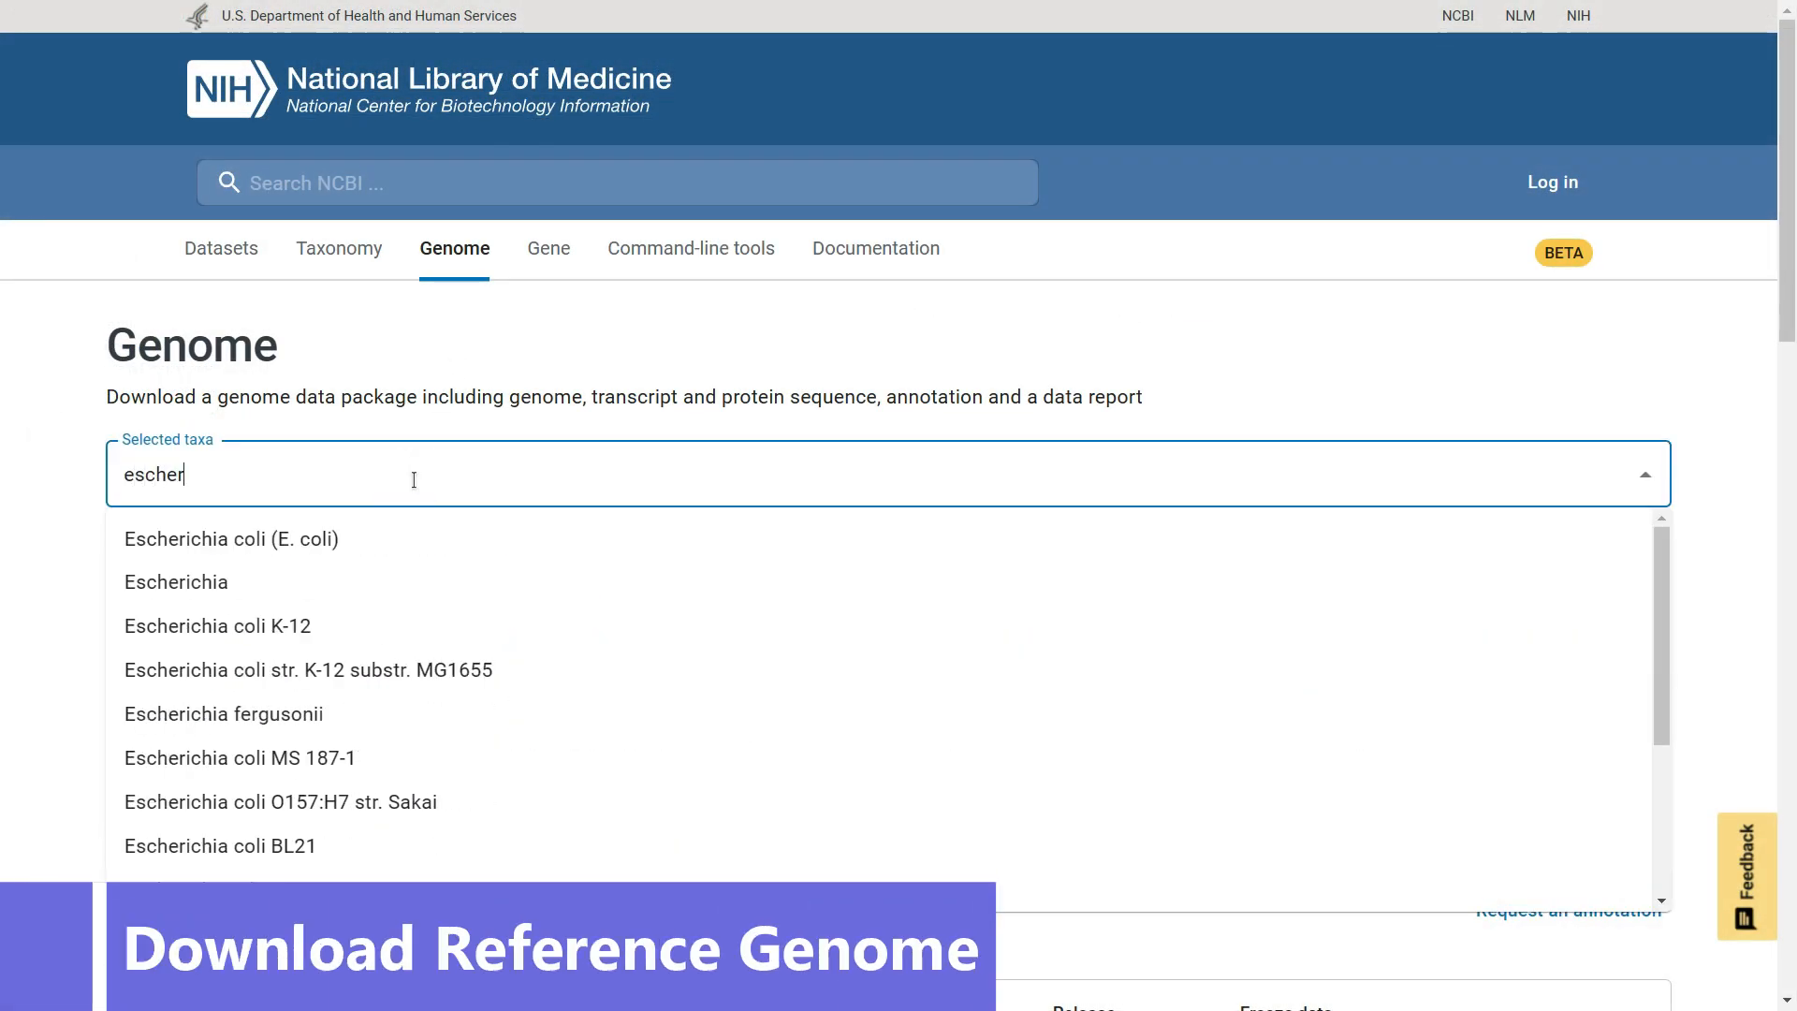
{"action": "type", "text": "ichia"}
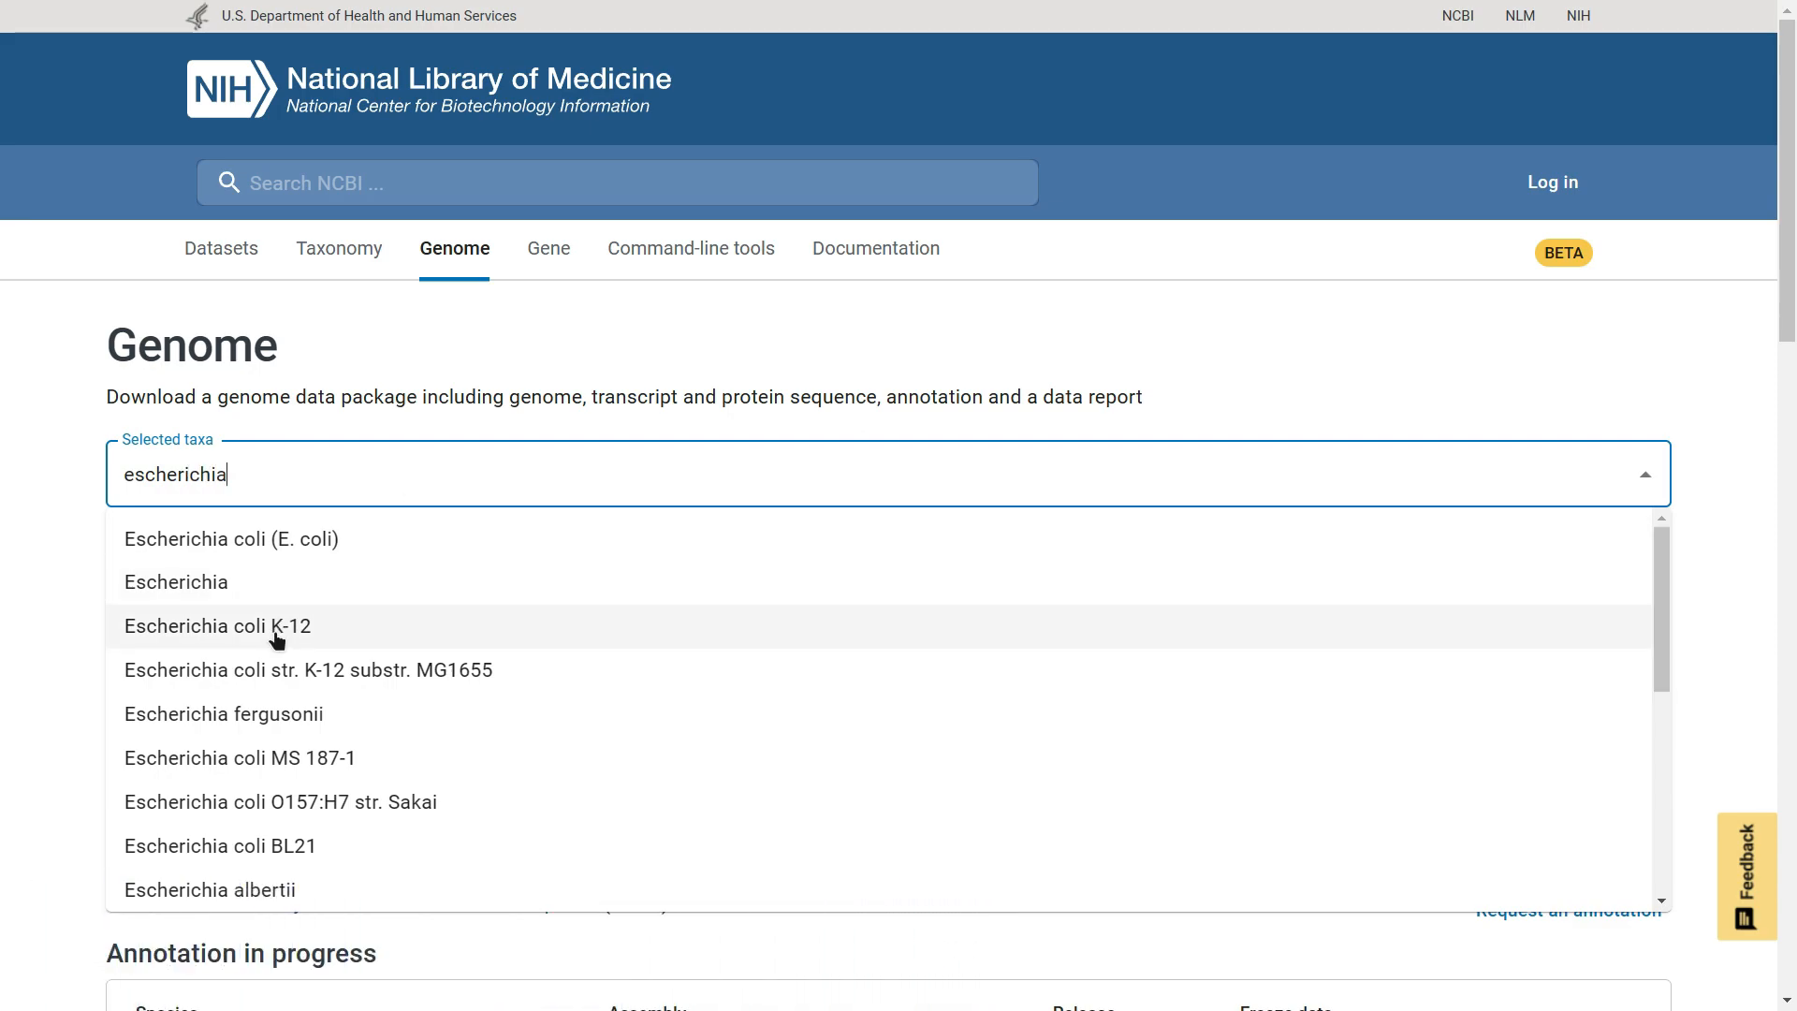
{"action": "left_click", "coordinate": [276, 636]}
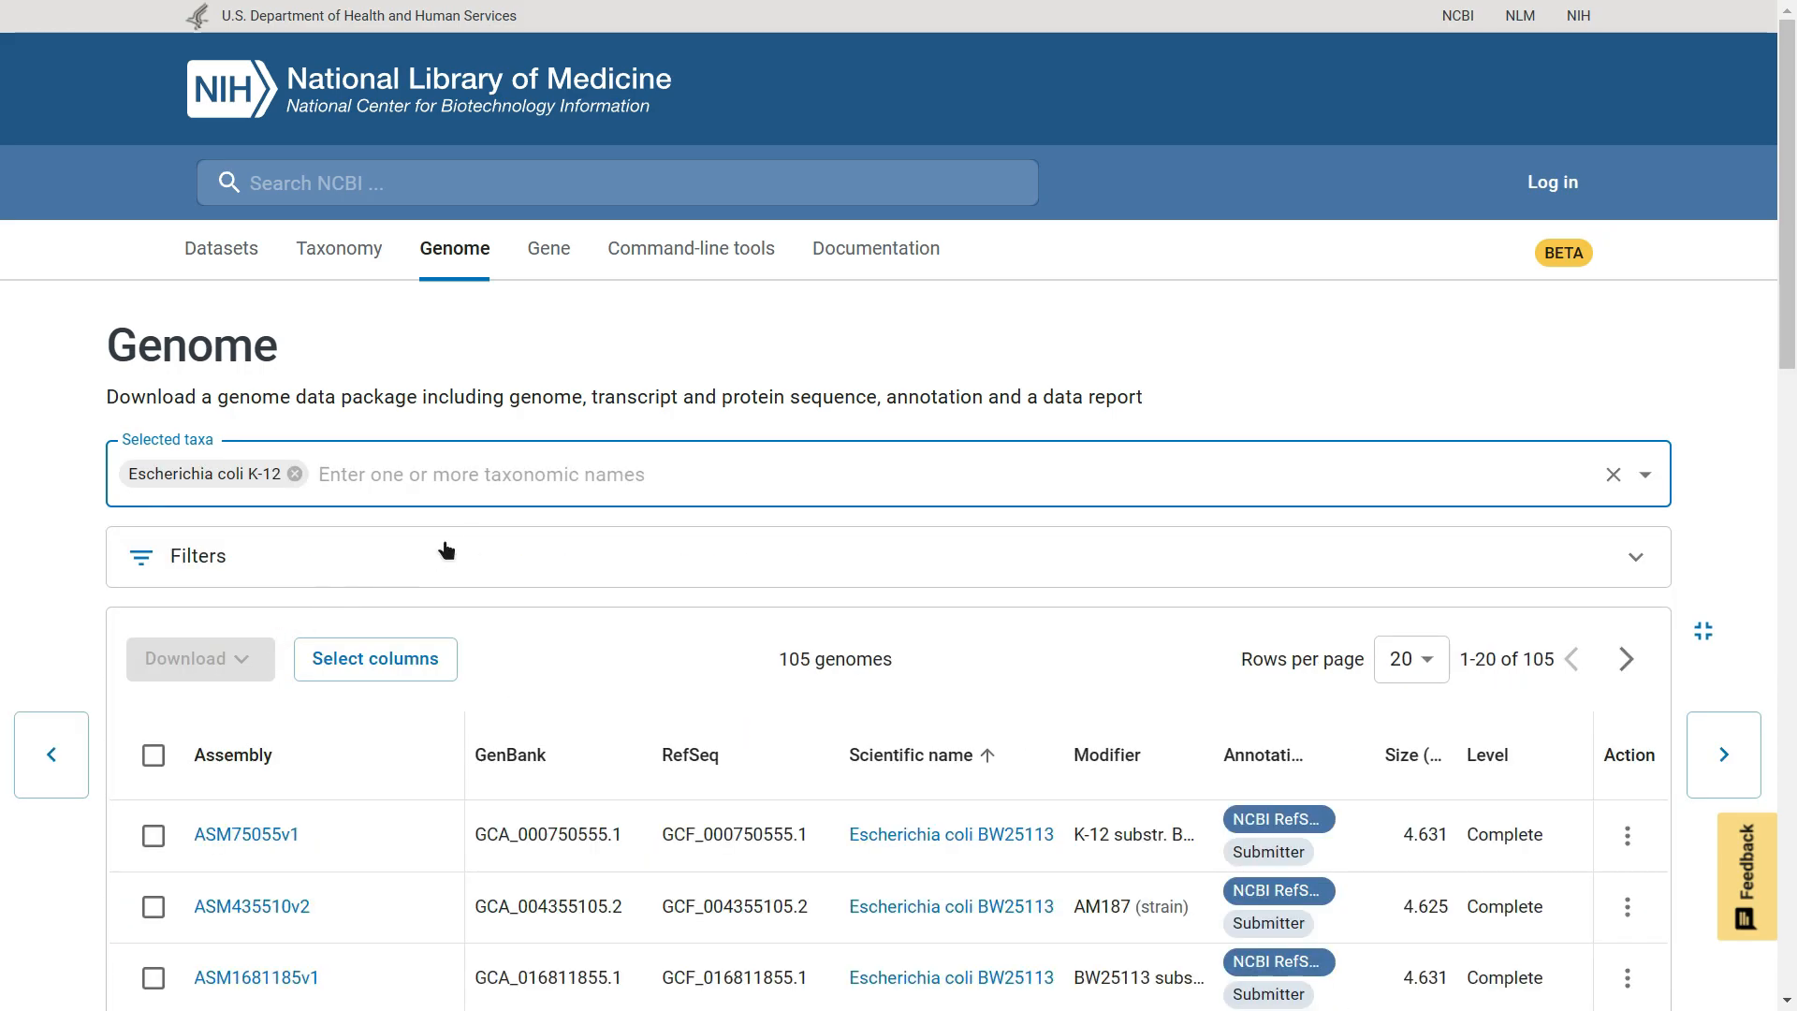
- Open genome assembly ASM75055v1 and go to its chromosome's RefSeq record, NZ_CP009273.1
{"action": "scroll", "coordinate": [479, 534], "scroll_direction": "down", "scroll_amount": 3}
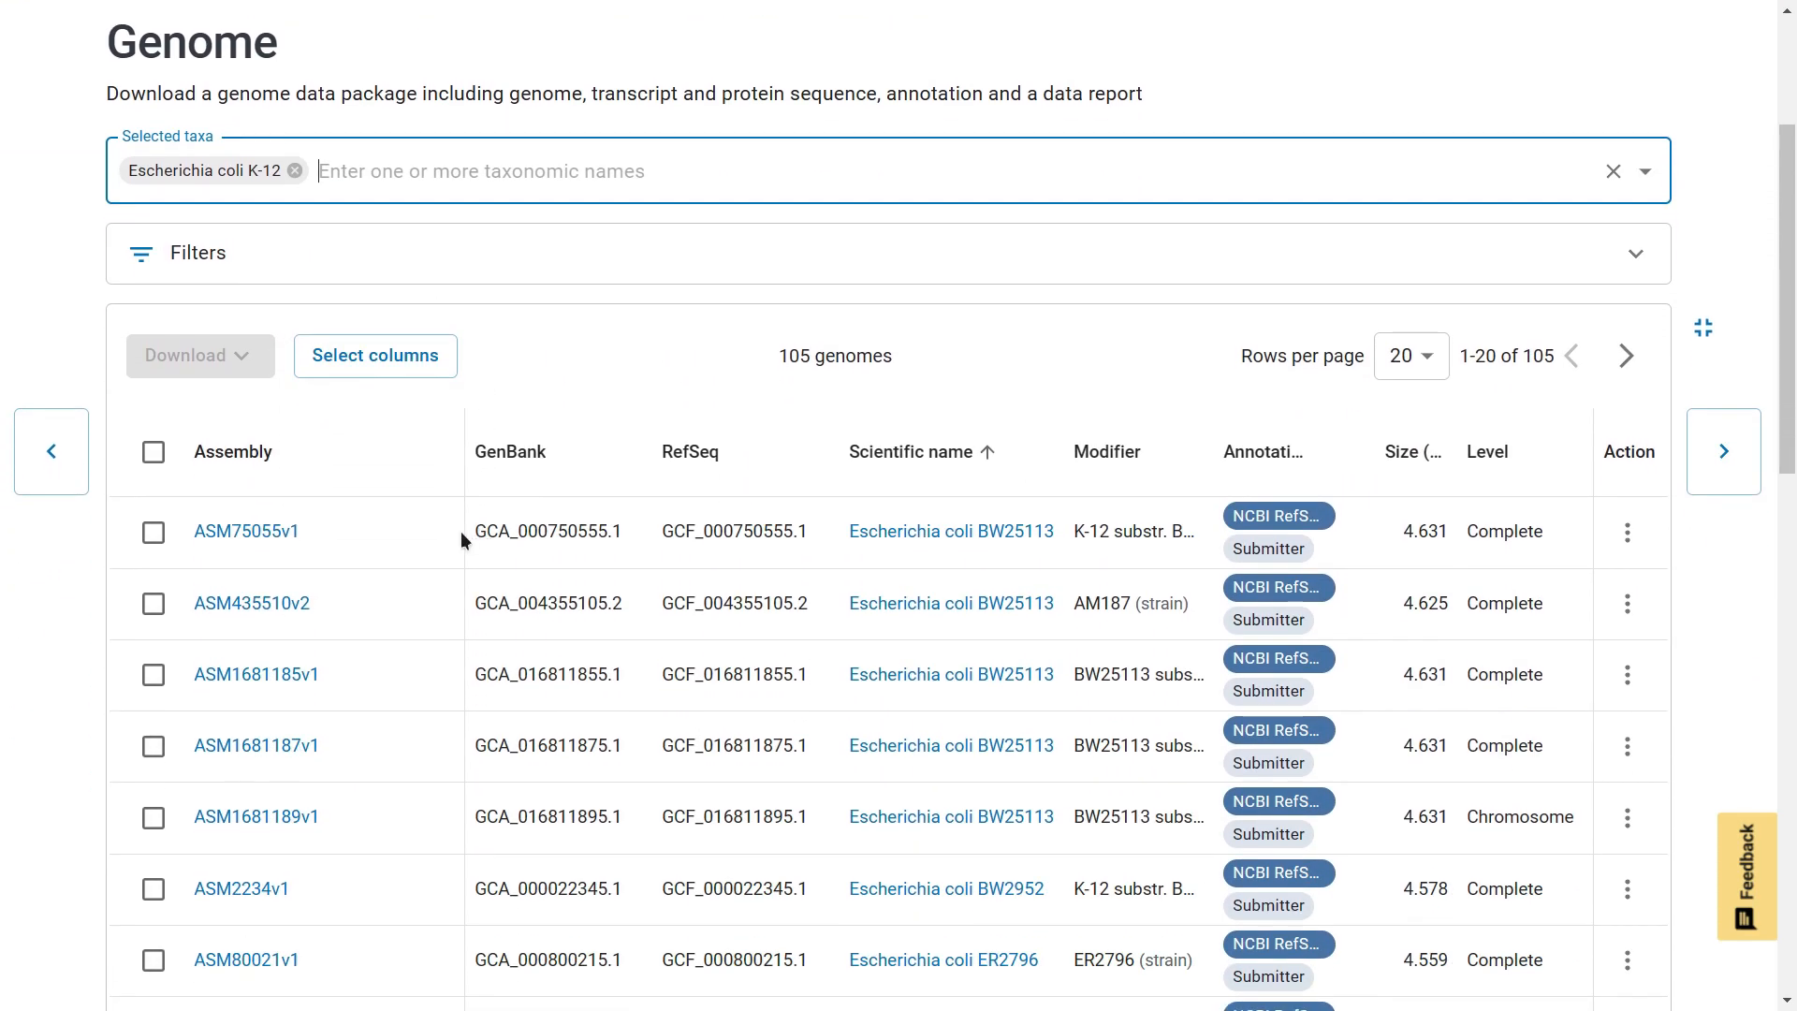
{"action": "left_click", "coordinate": [269, 534]}
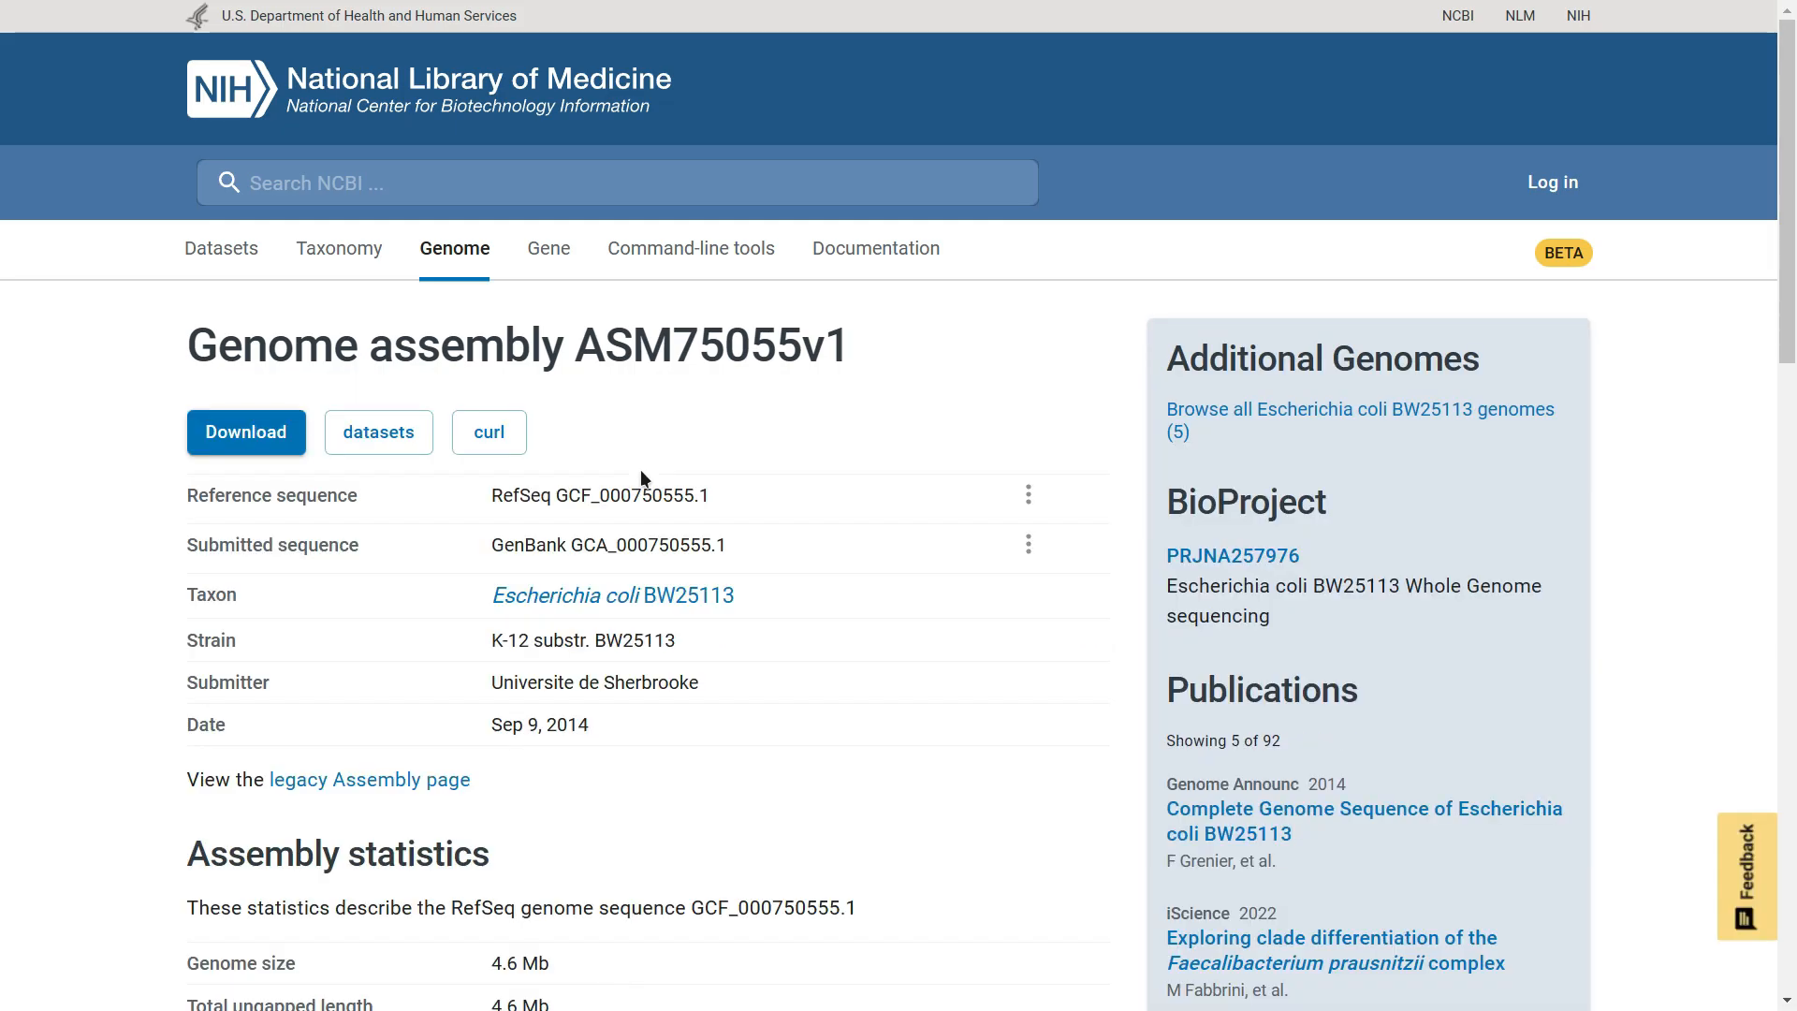
{"action": "scroll", "coordinate": [641, 478], "scroll_direction": "down", "scroll_amount": 10}
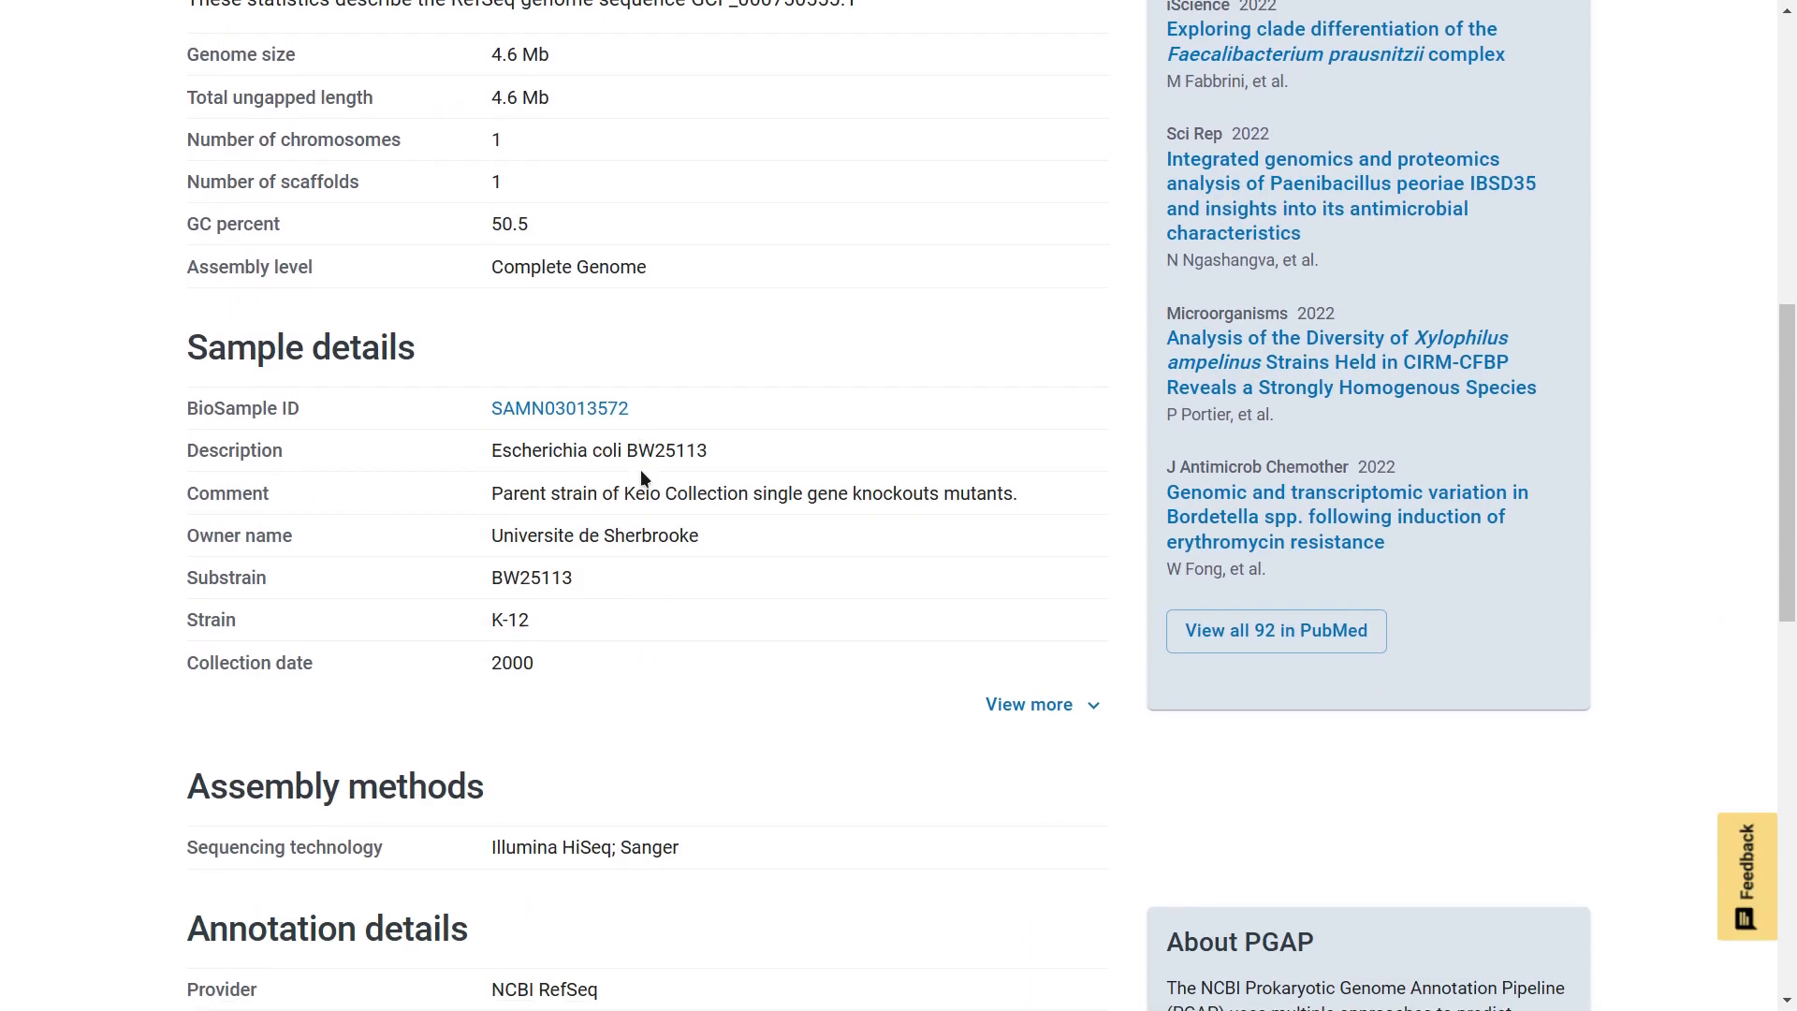
{"action": "scroll", "coordinate": [640, 469], "scroll_direction": "down", "scroll_amount": 10}
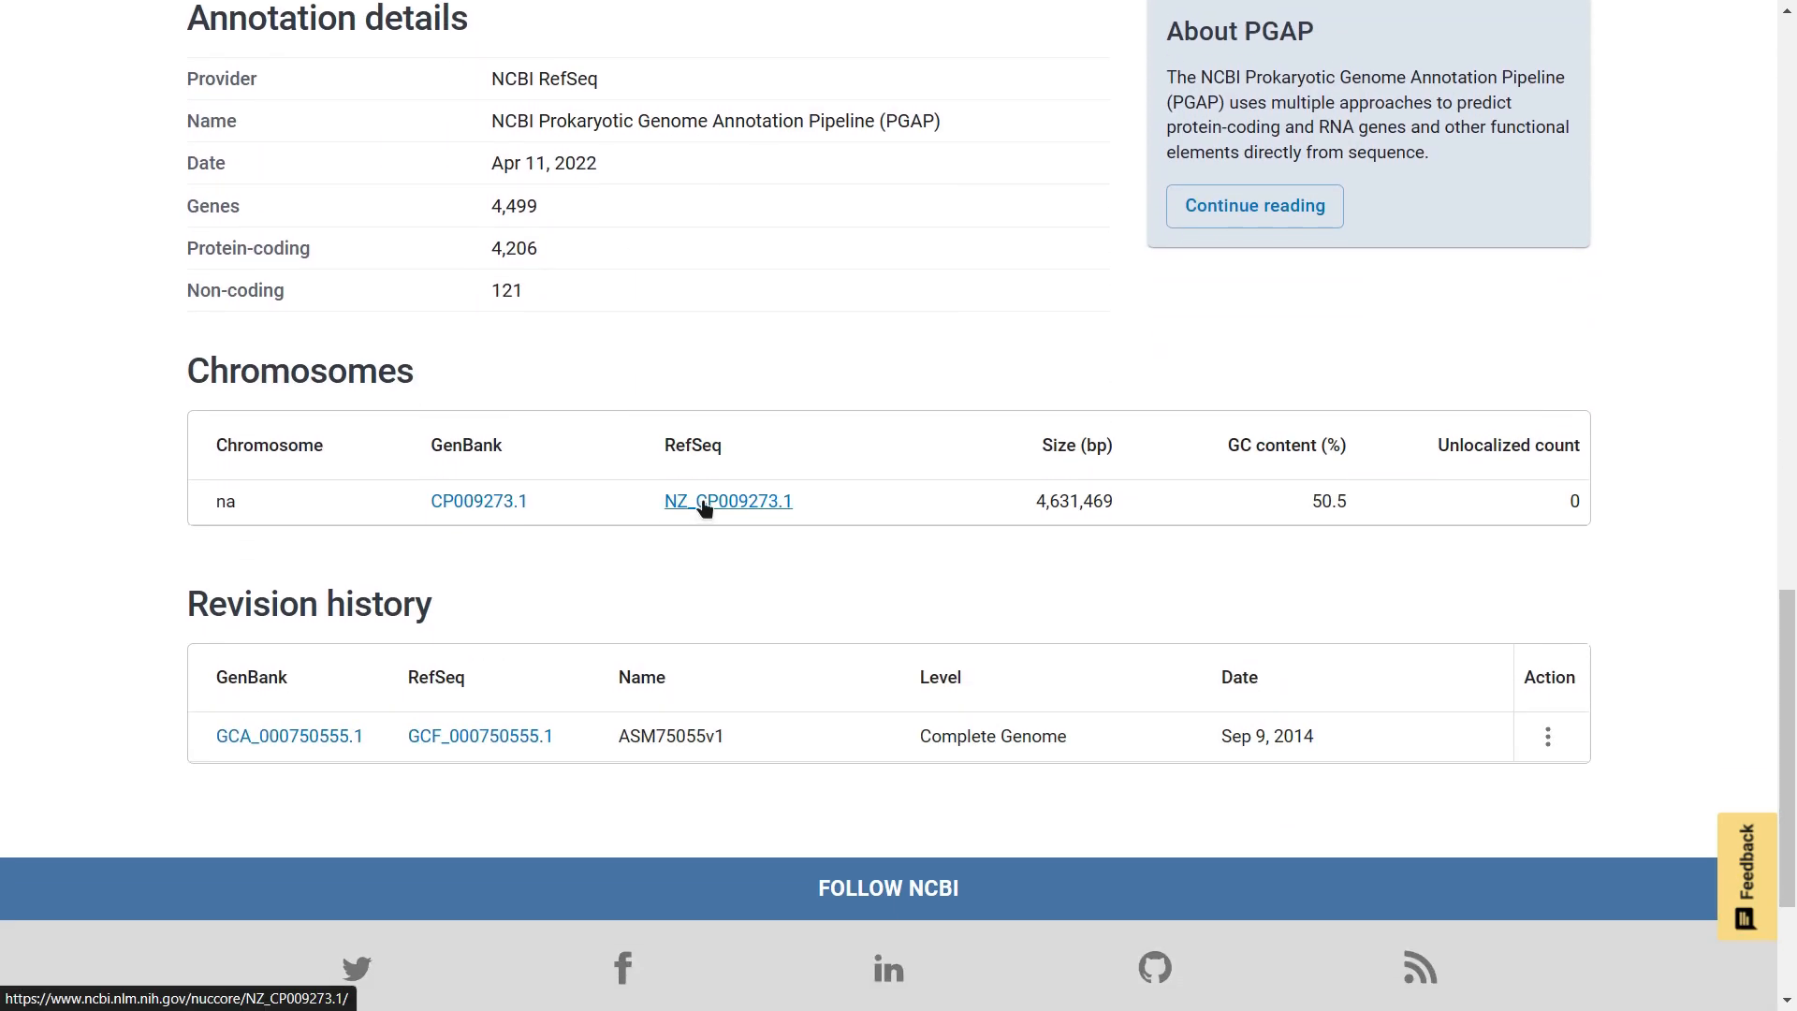
{"action": "left_click", "coordinate": [703, 503]}
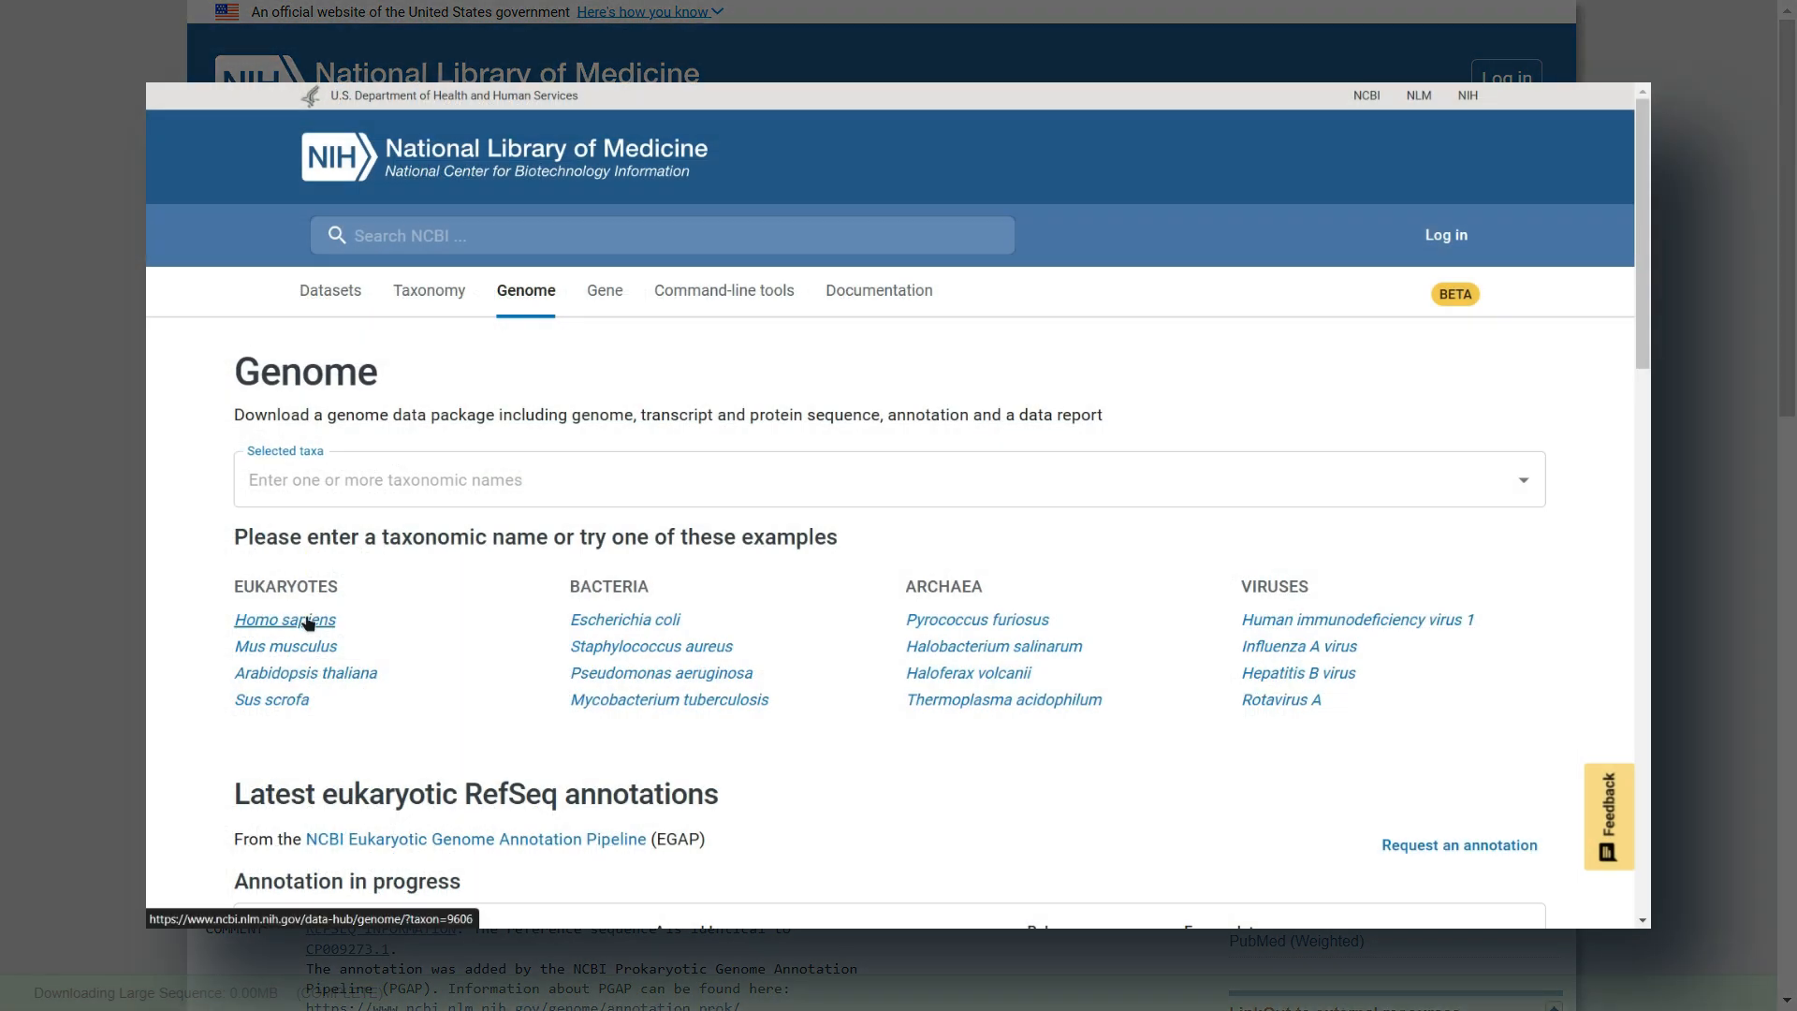
- Look up the Homo sapiens genome assembly GRCh38.p14 and examine its table of chromosomes
{"action": "left_click", "coordinate": [308, 623]}
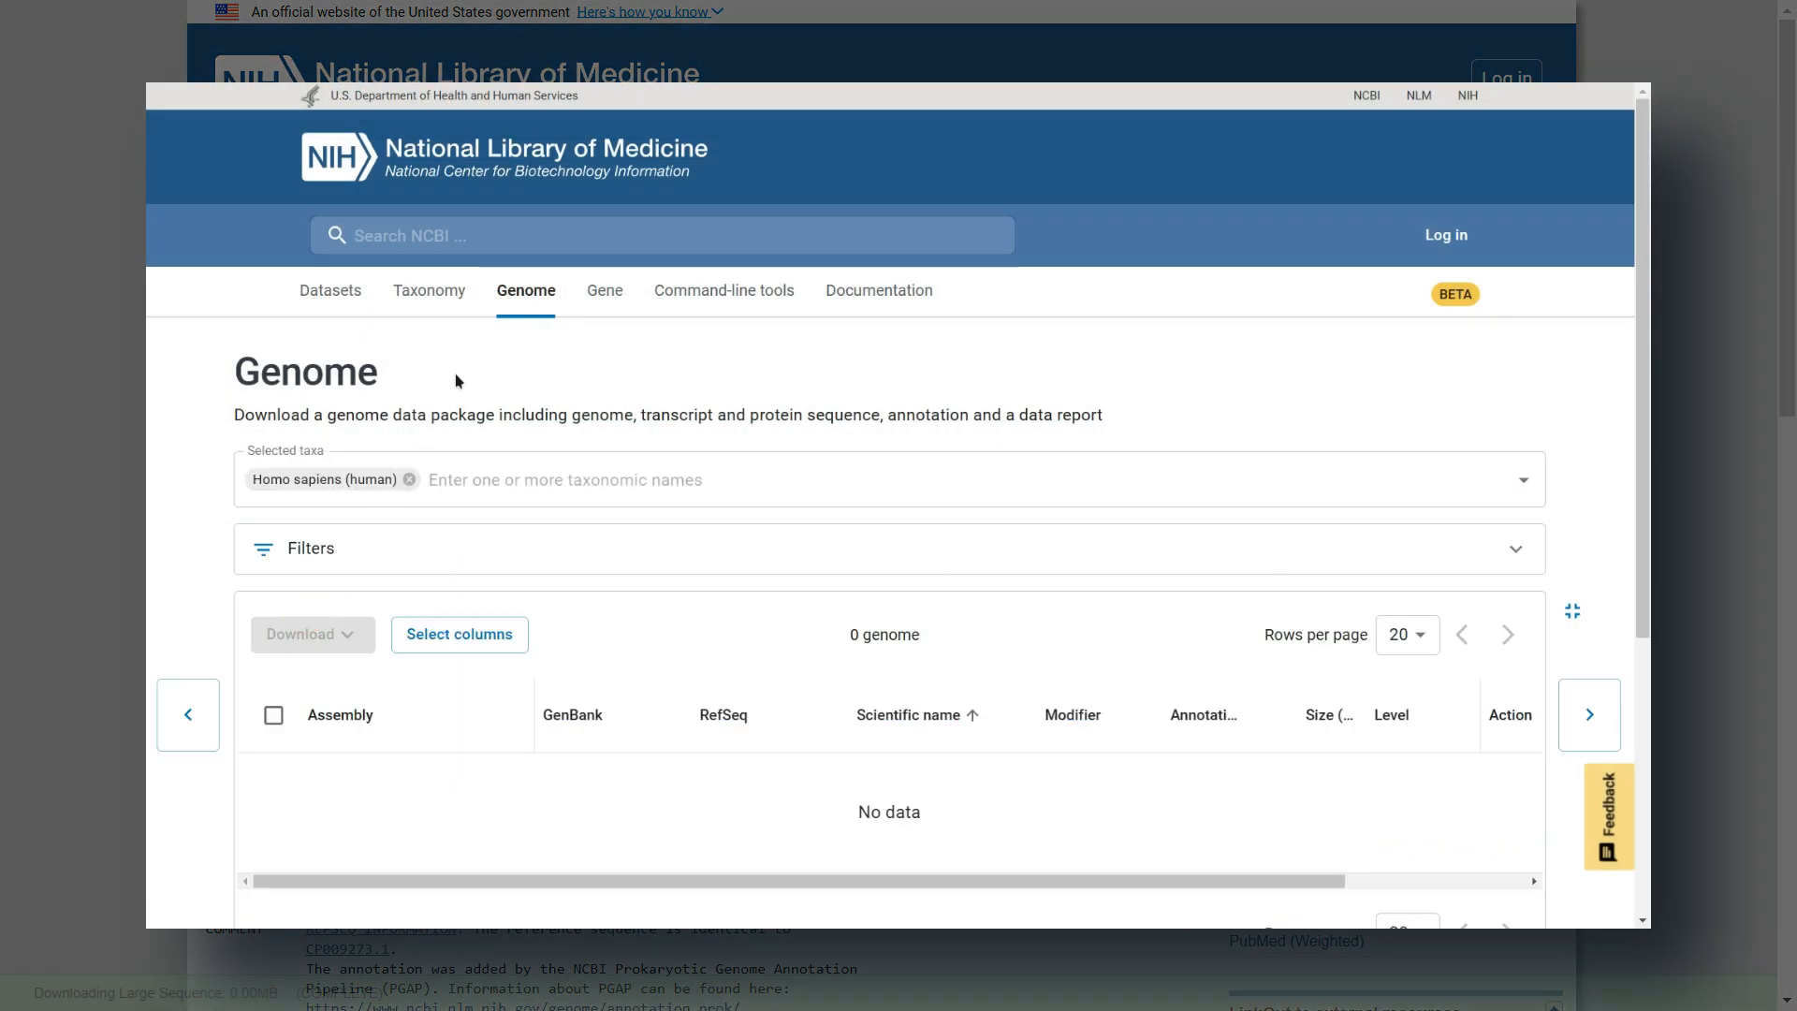
{"action": "scroll", "coordinate": [453, 401], "scroll_direction": "down", "scroll_amount": 4}
{"action": "left_click", "coordinate": [354, 396]}
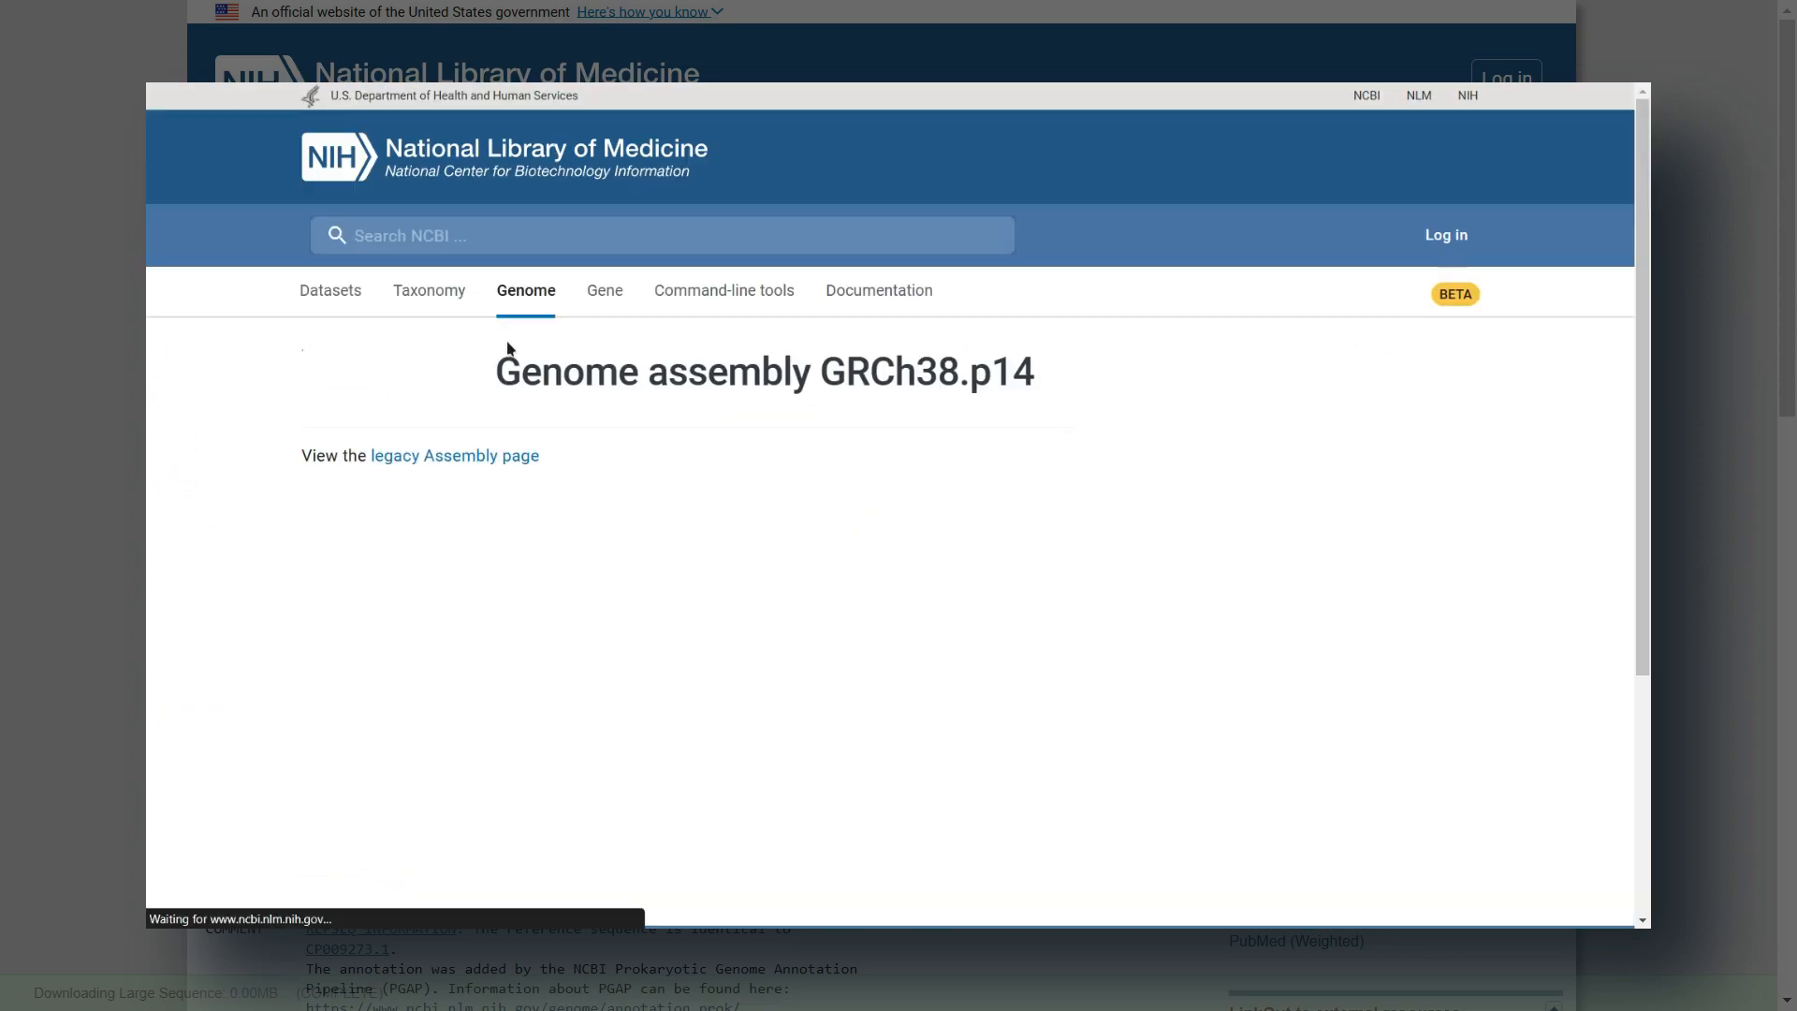
{"action": "scroll", "coordinate": [763, 514], "scroll_direction": "down", "scroll_amount": 20}
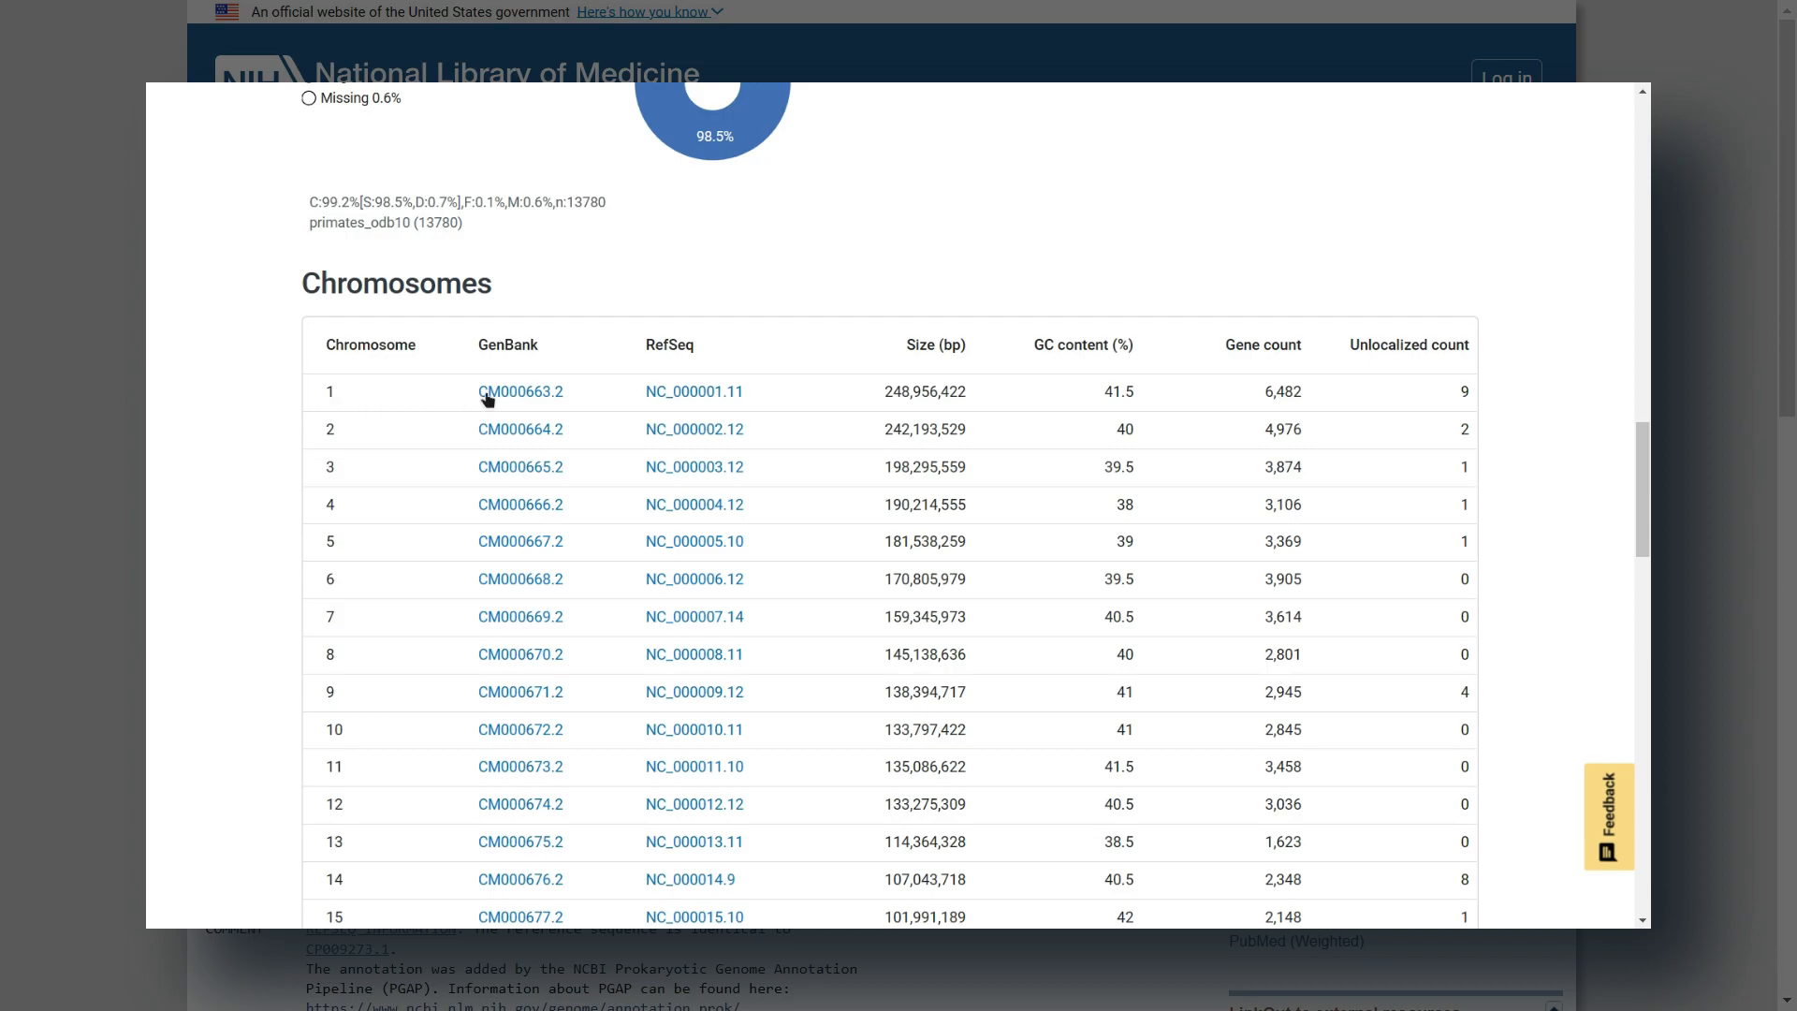
{"action": "scroll", "coordinate": [505, 402], "scroll_direction": "down", "scroll_amount": 7}
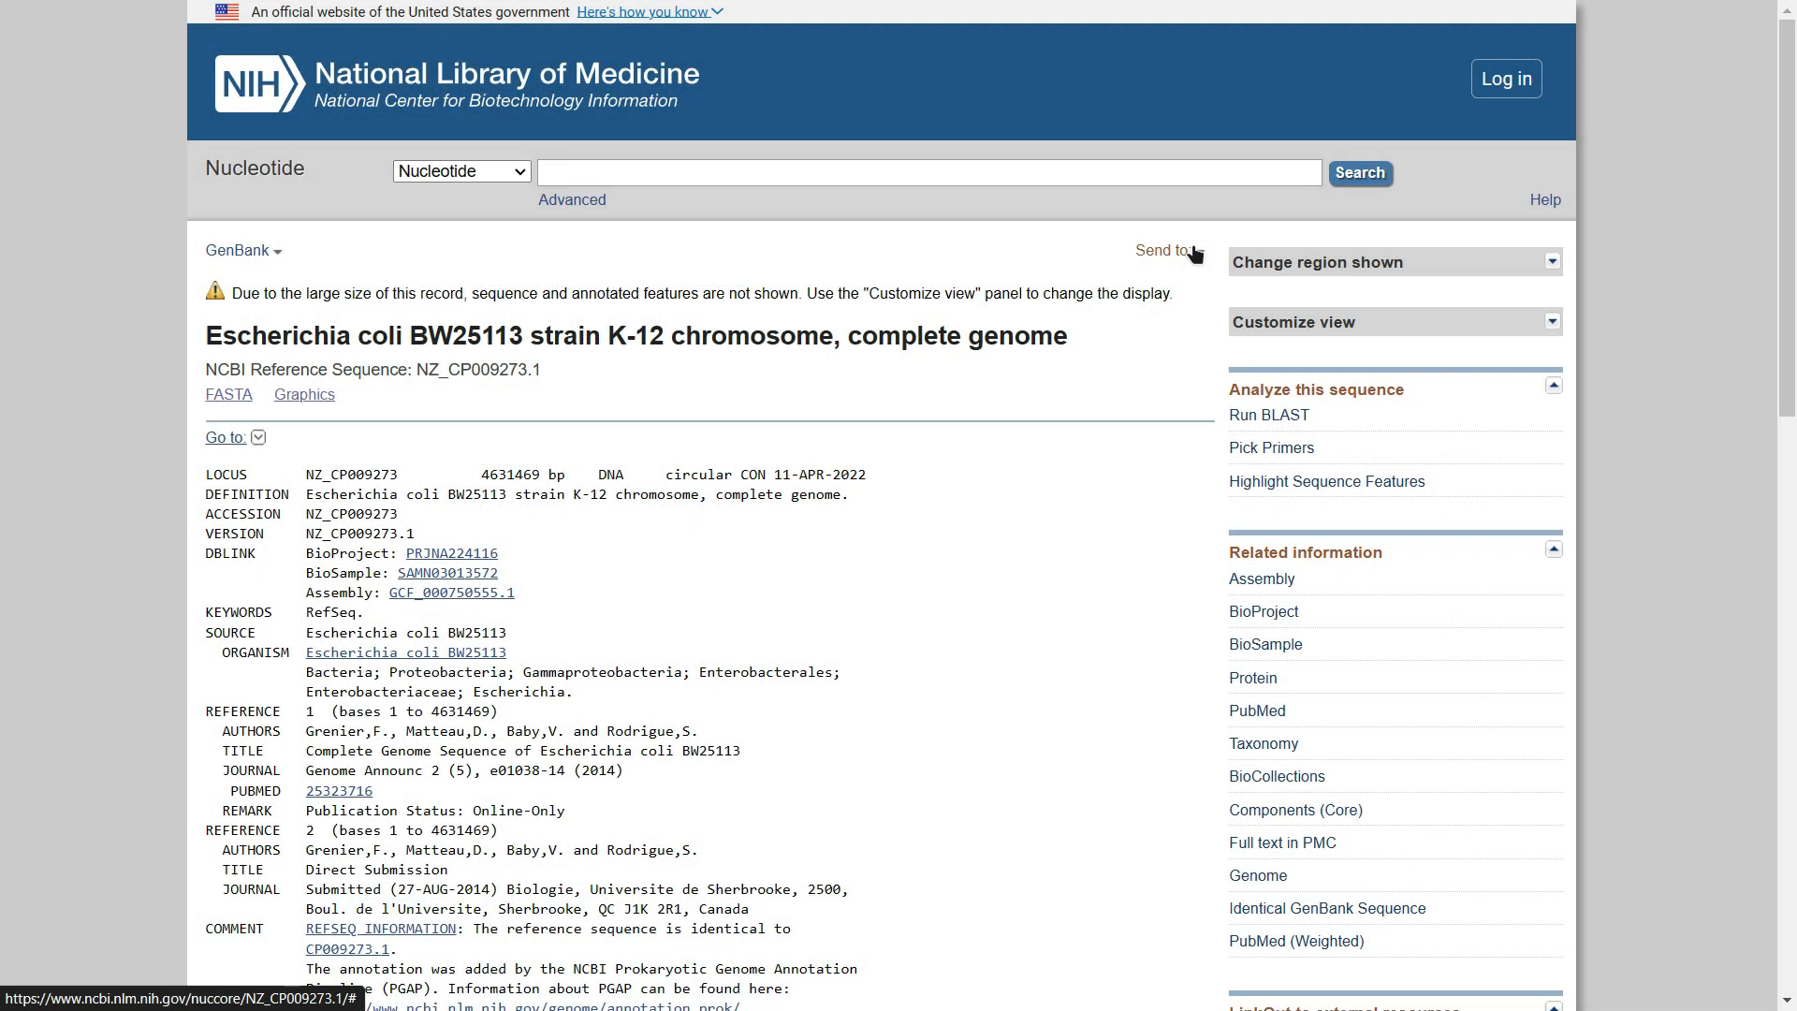
- Try downloading the complete Escherichia coli BW25113 record as a file in GenBank (full) format, and cancel the download
{"action": "left_click", "coordinate": [1194, 251]}
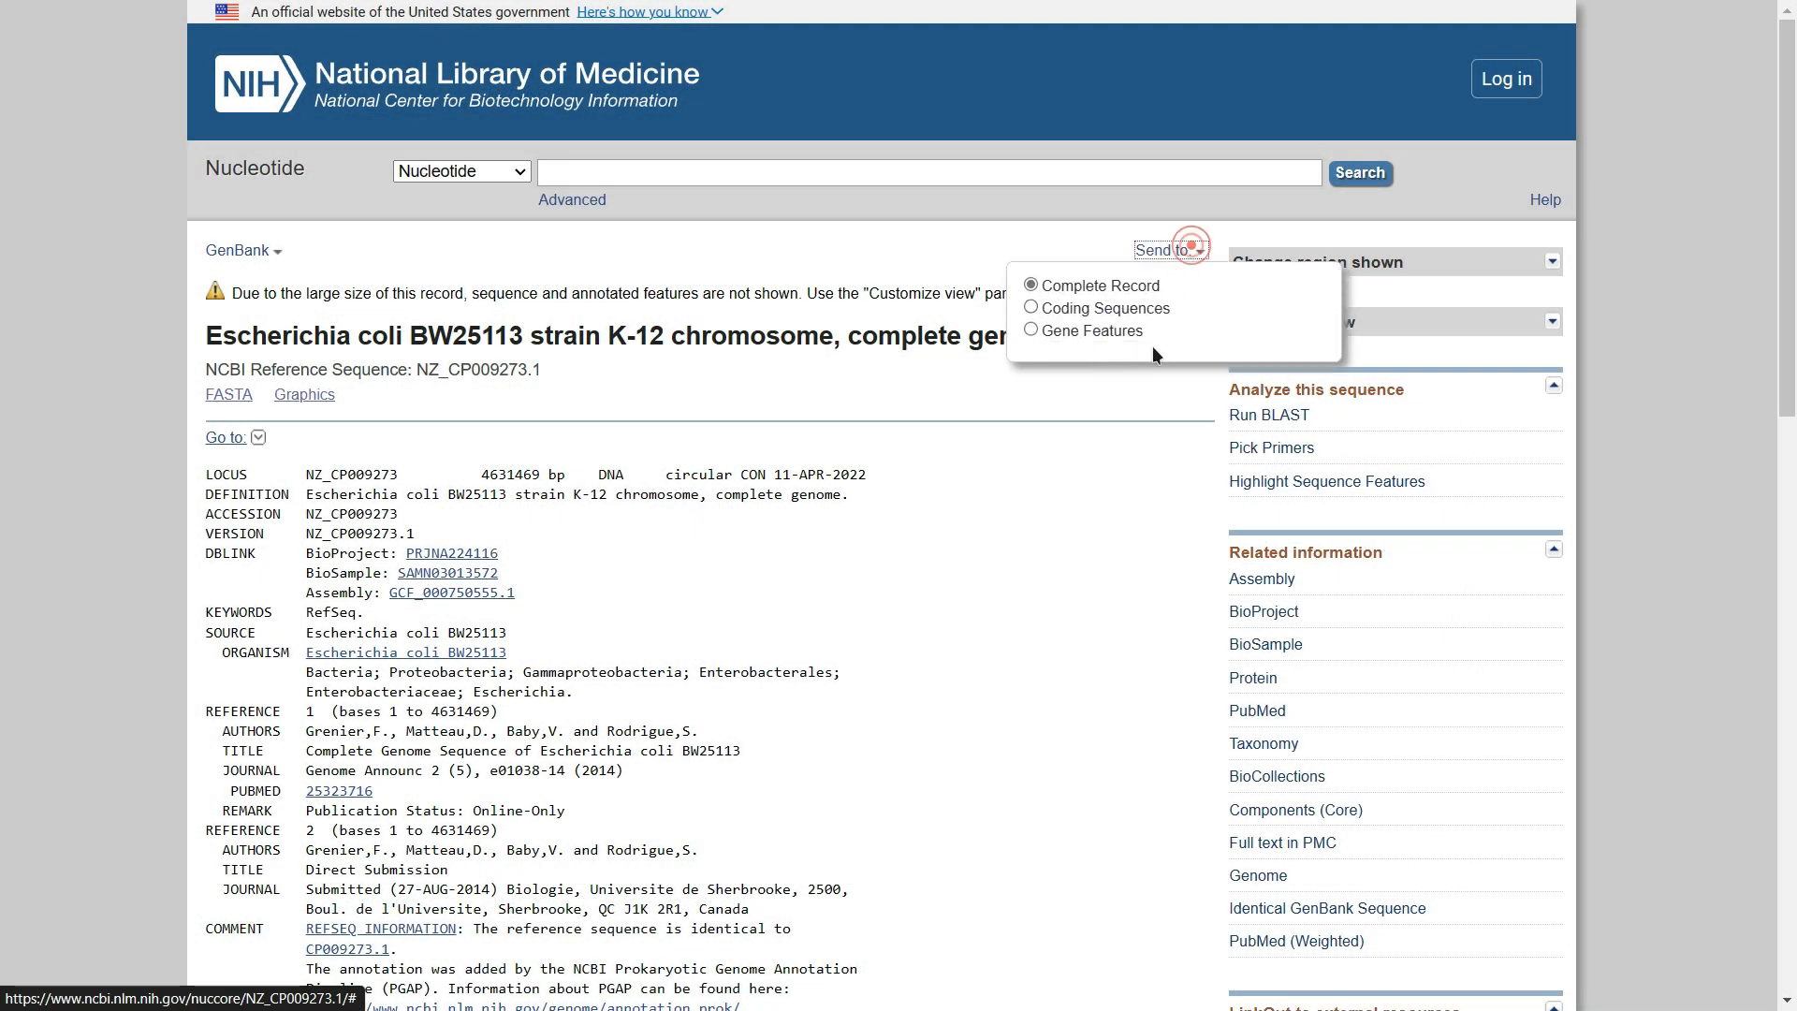
{"action": "left_click", "coordinate": [1054, 400]}
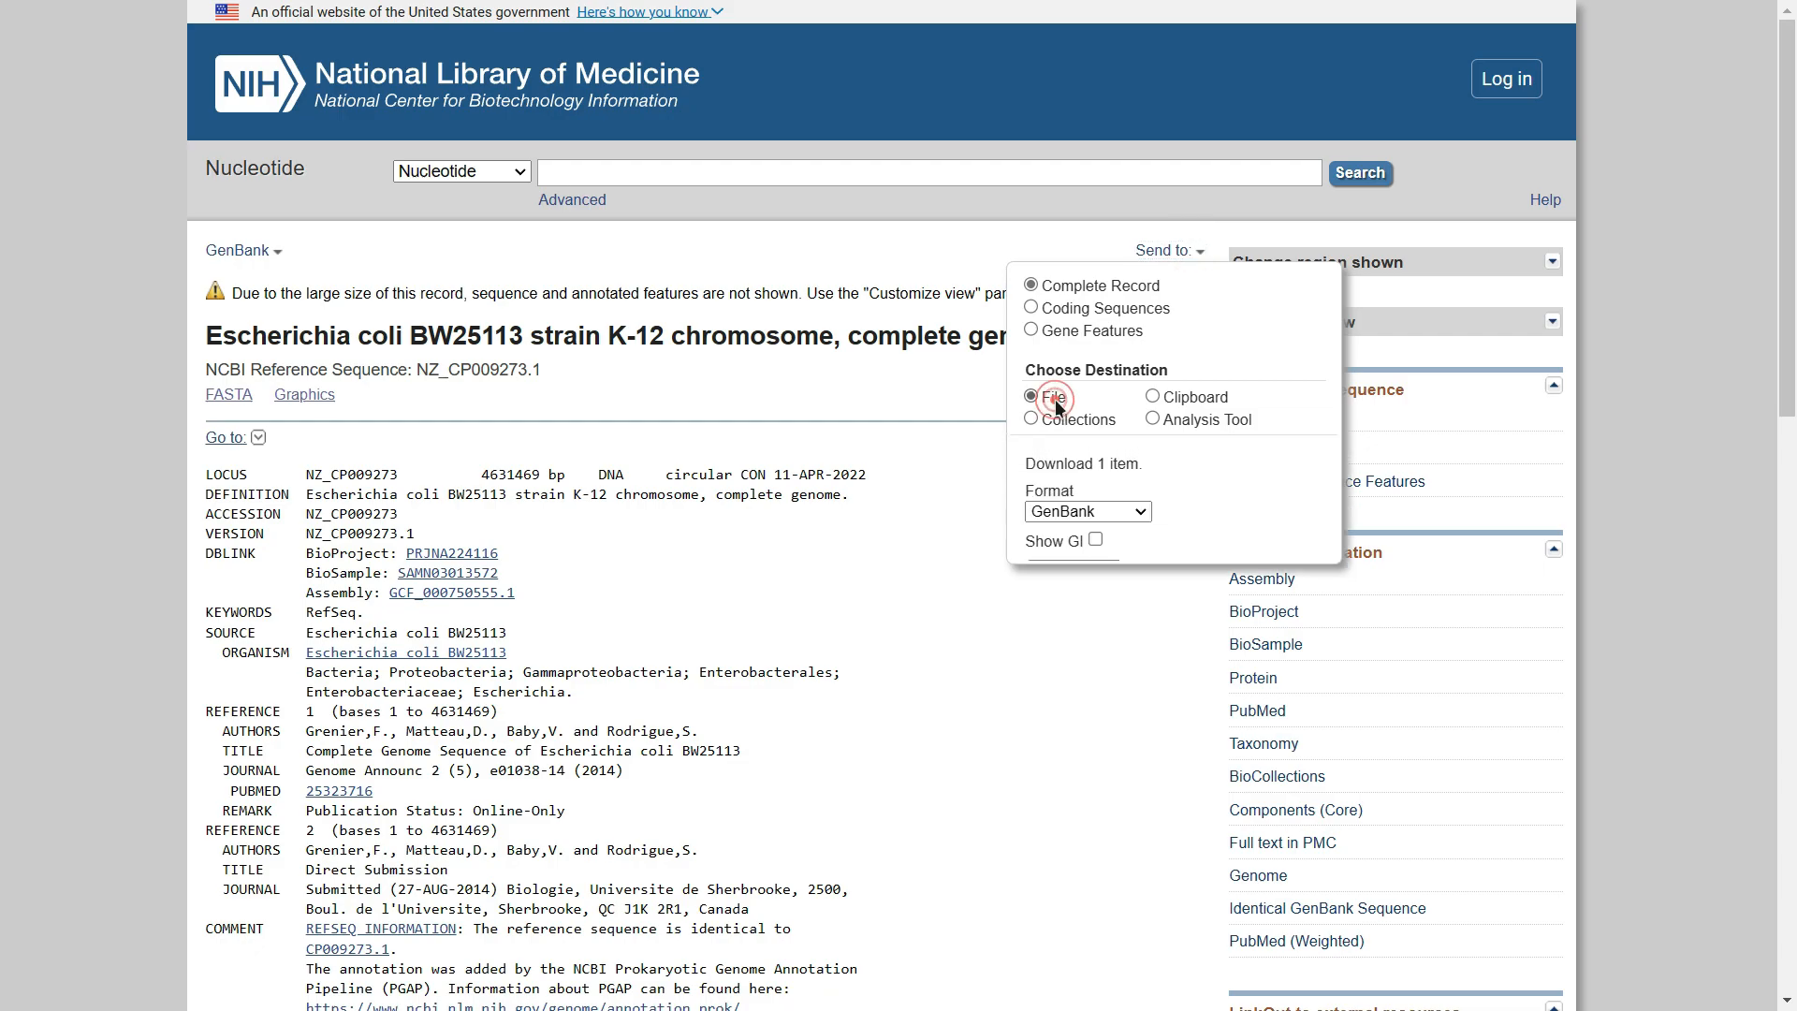
{"action": "left_click", "coordinate": [1061, 512]}
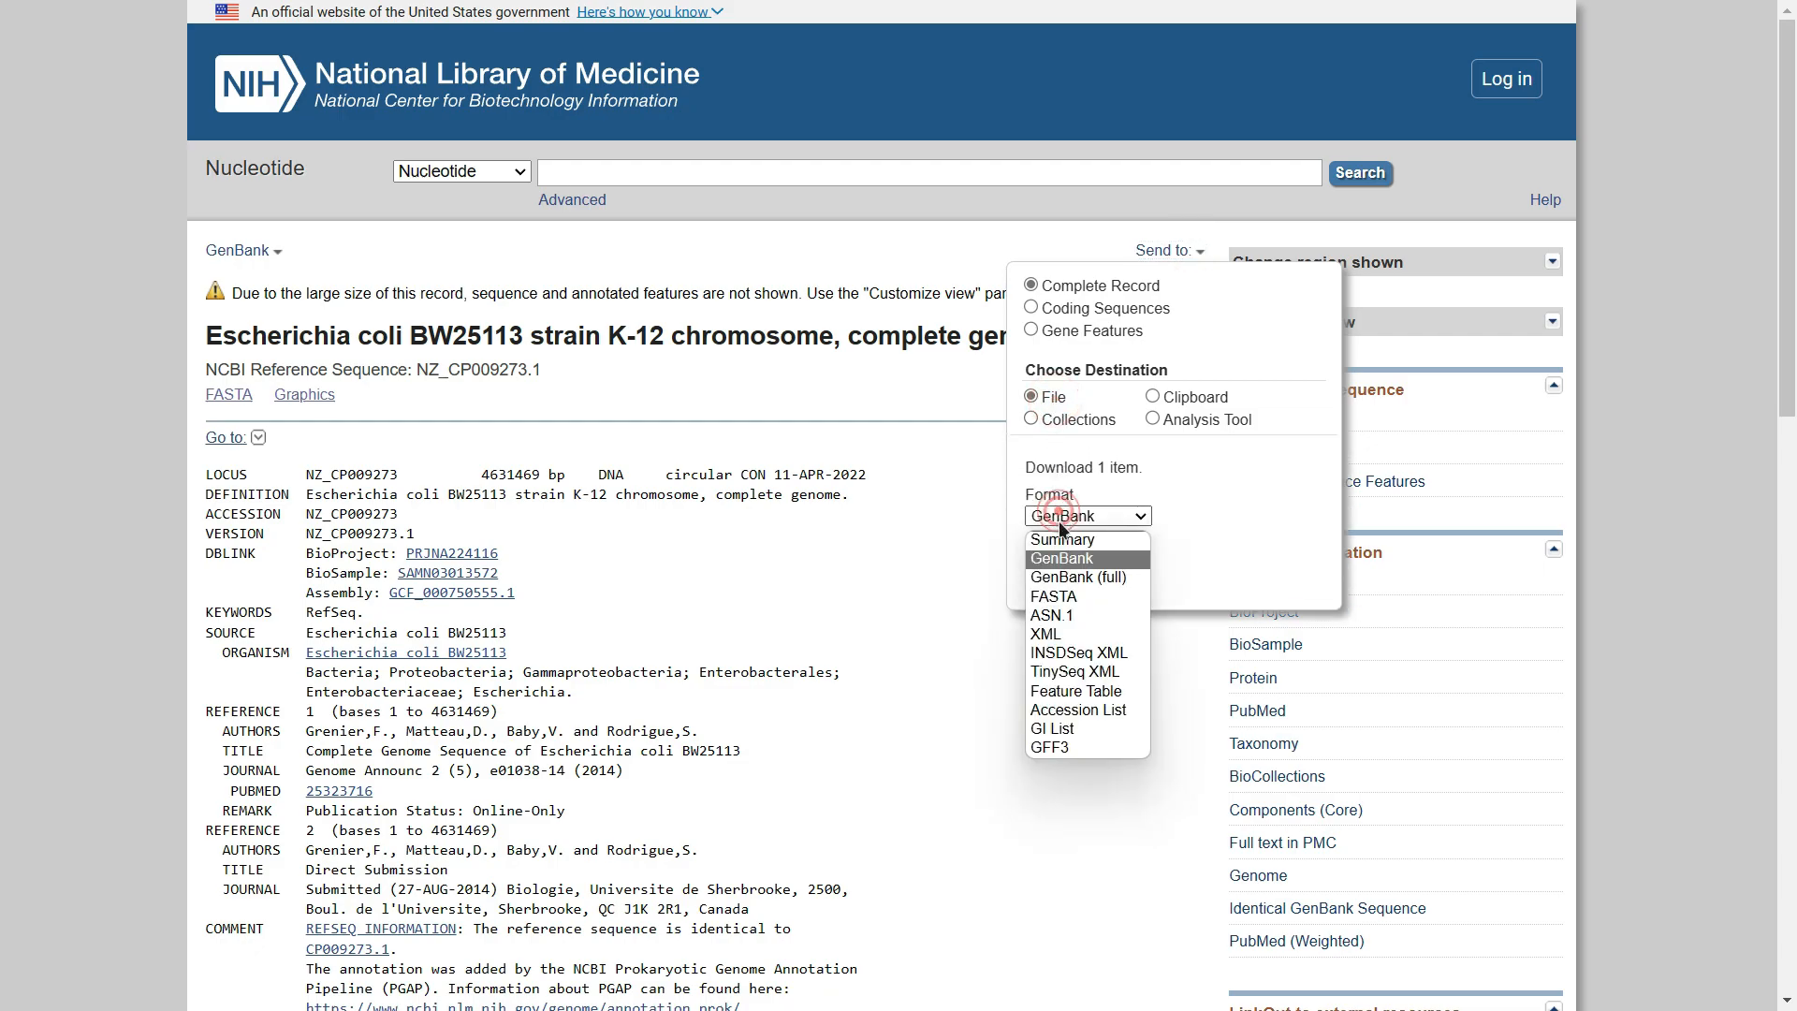
{"action": "left_click", "coordinate": [1061, 577]}
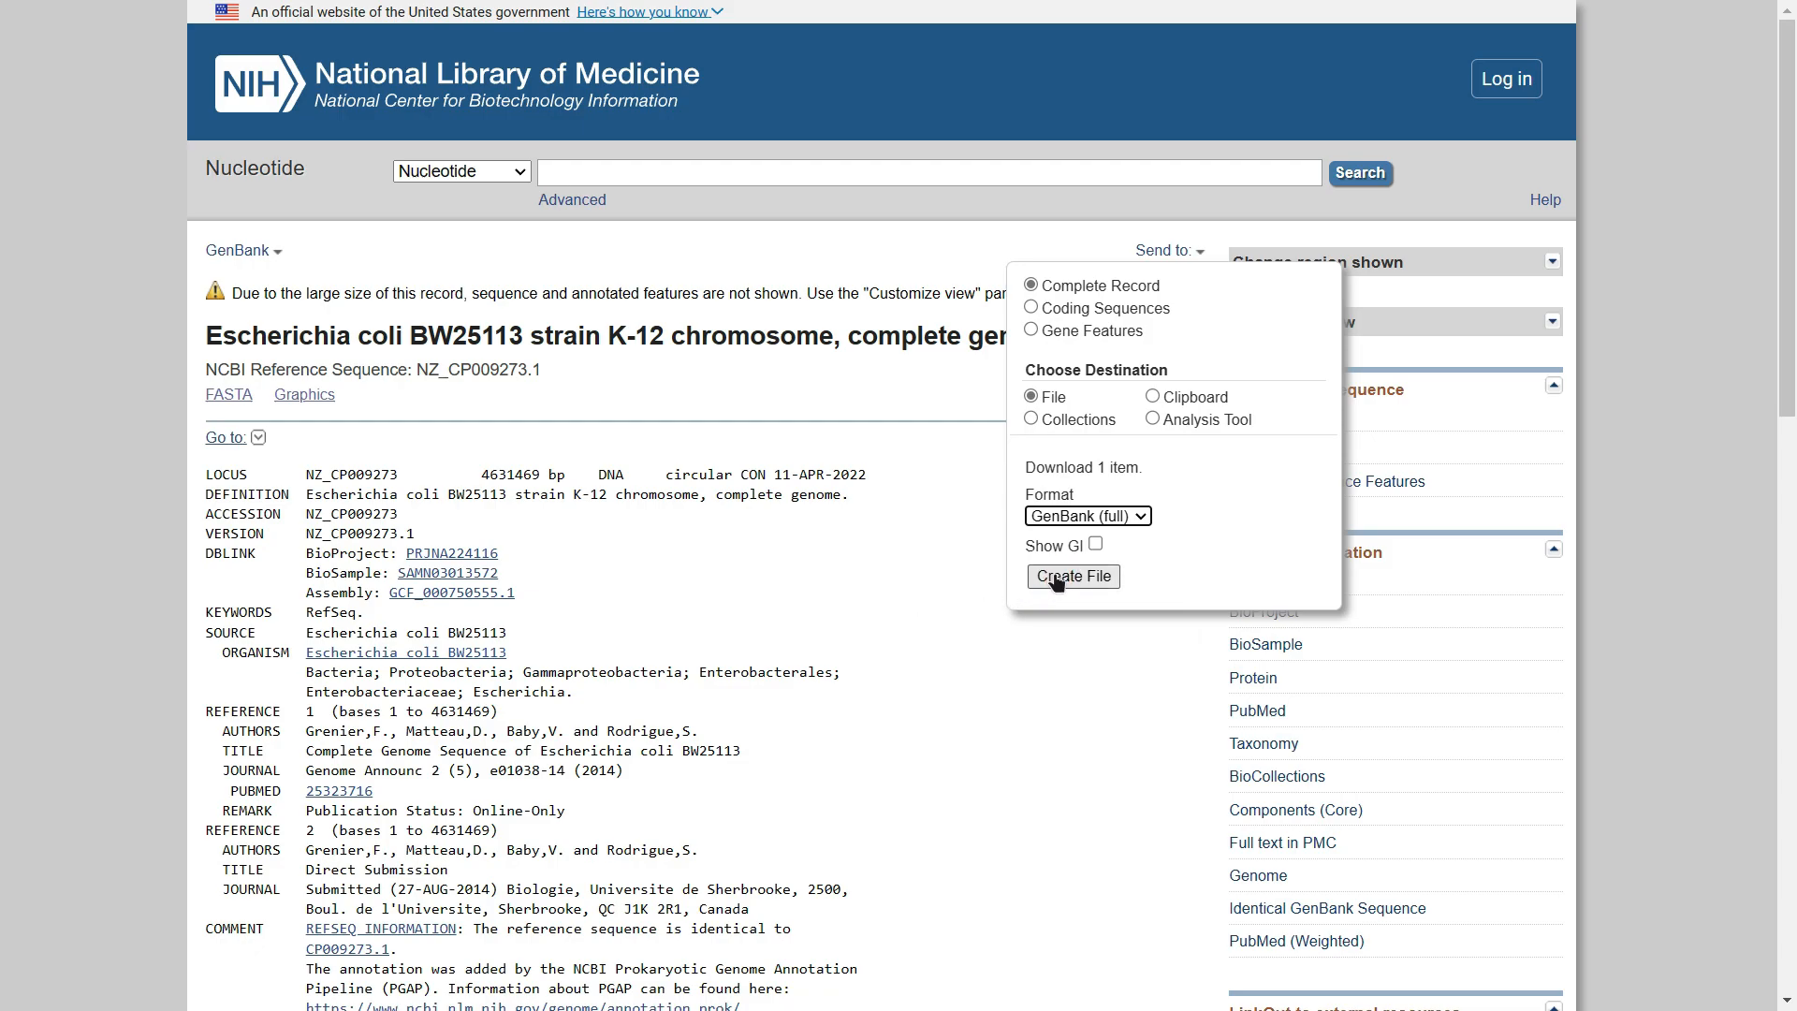
{"action": "left_click", "coordinate": [1056, 577]}
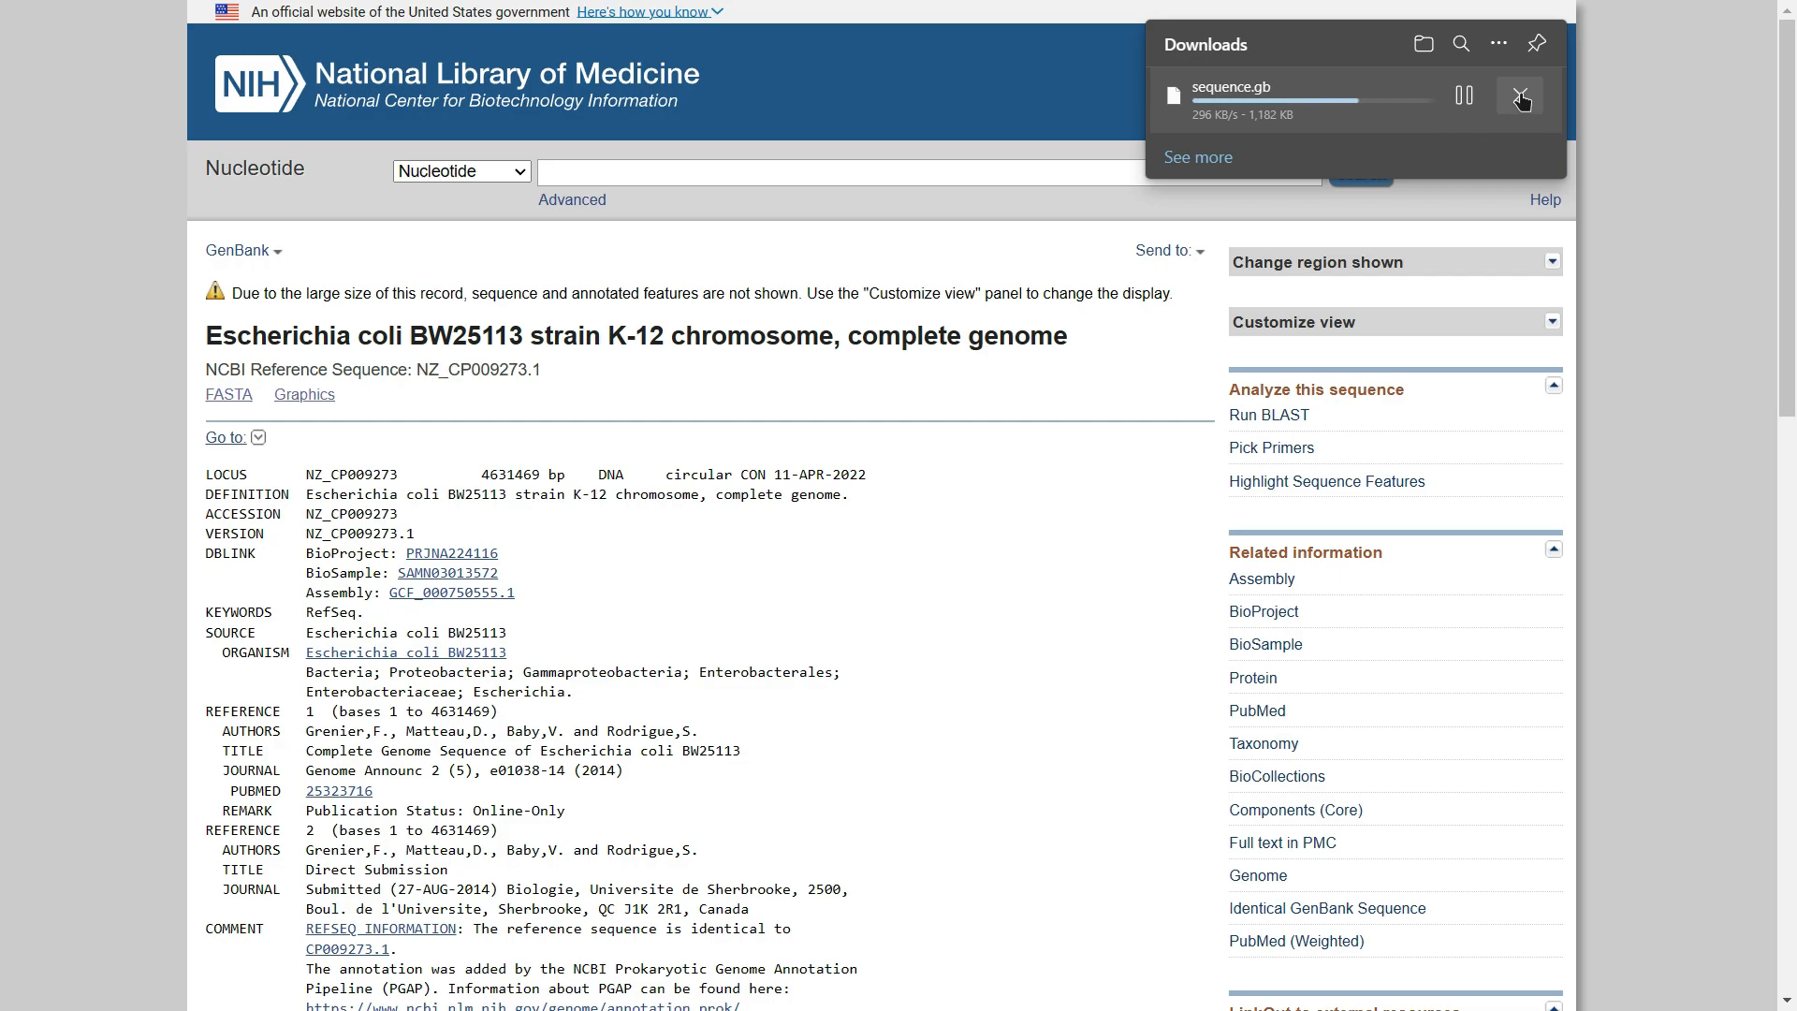
{"action": "left_click", "coordinate": [1518, 94]}
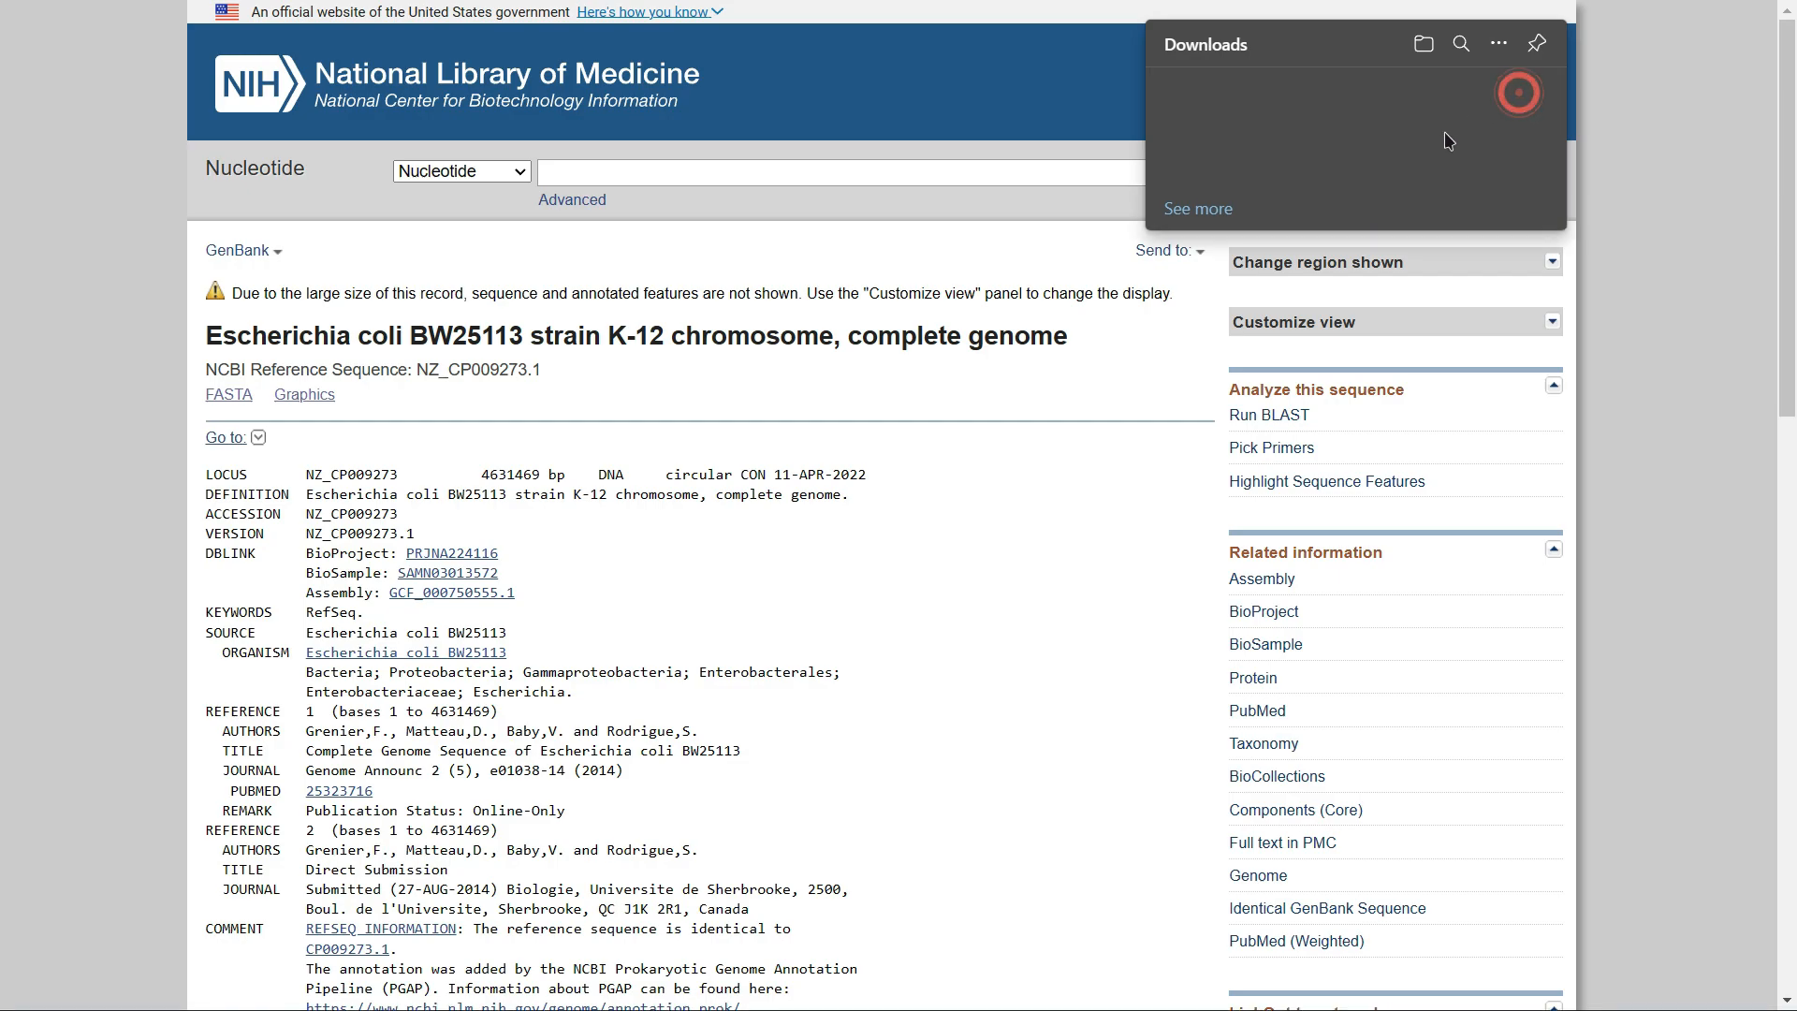
{"action": "left_click", "coordinate": [1017, 520]}
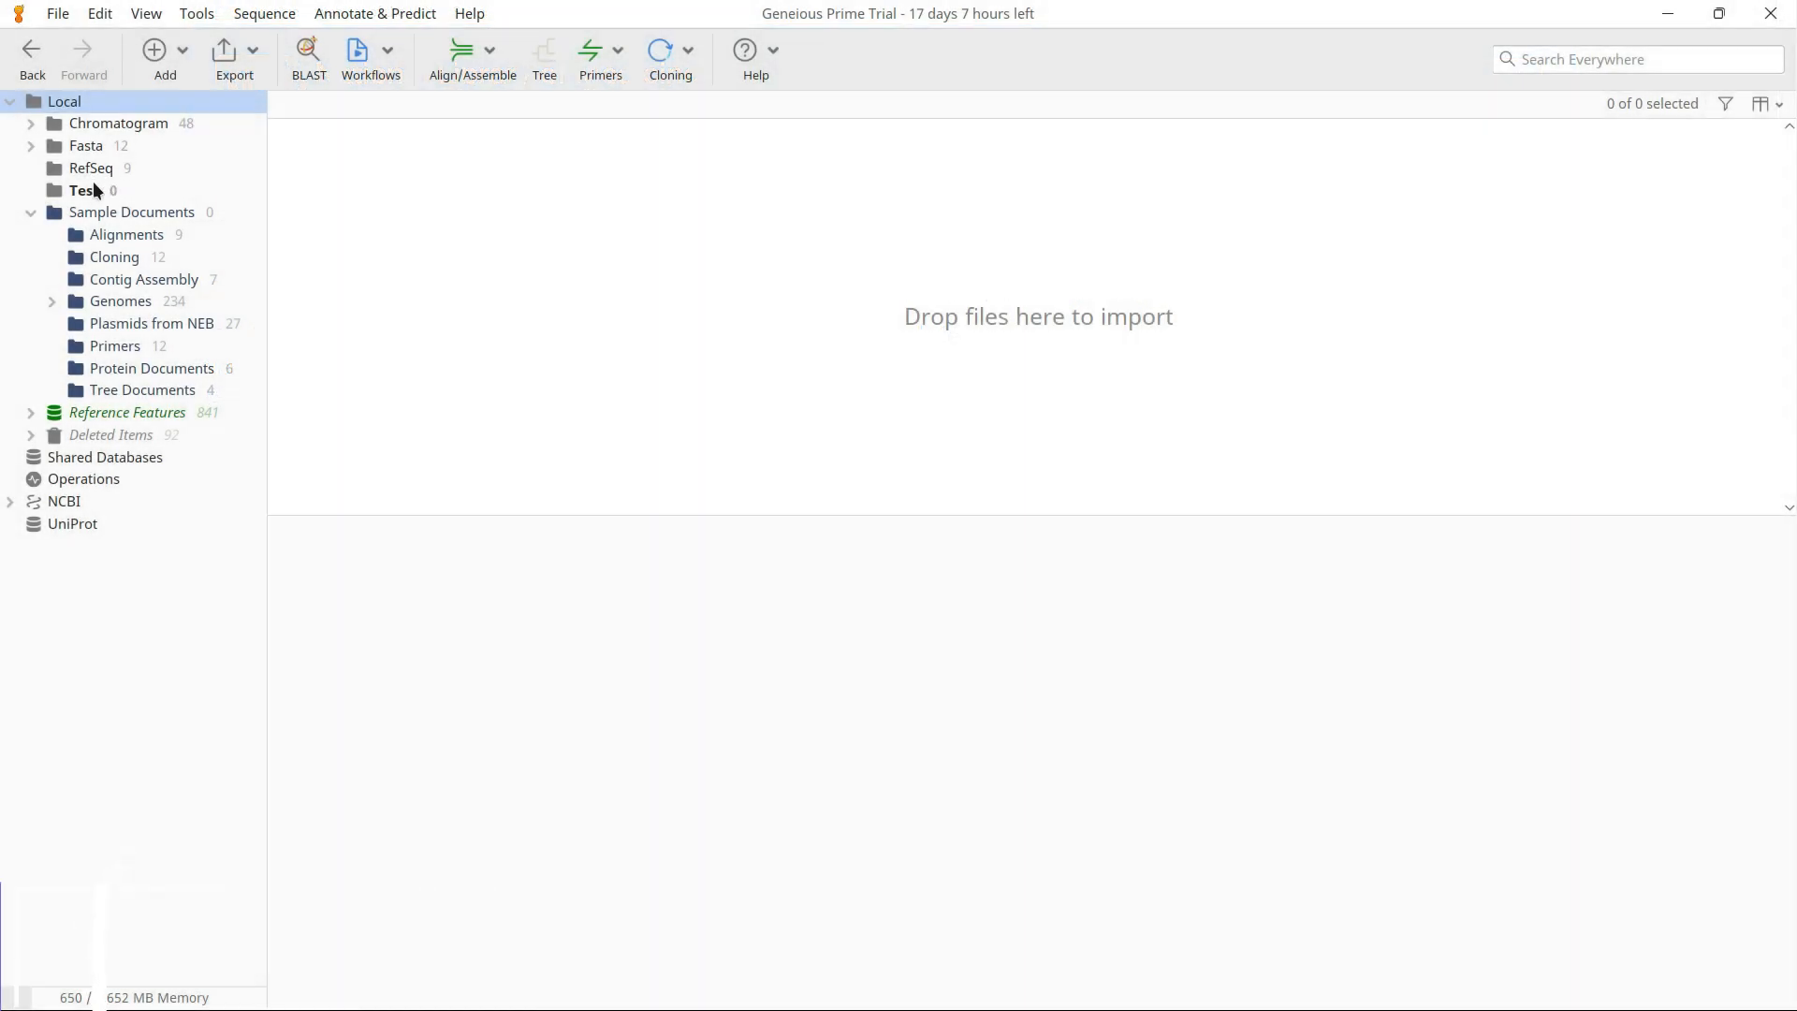
- Import all nine .ab1 files from the Desktop's Mutation Analysis > ab1_Chromatogram data folder into the Test folder
{"action": "left_click", "coordinate": [94, 188]}
{"action": "left_click", "coordinate": [182, 50]}
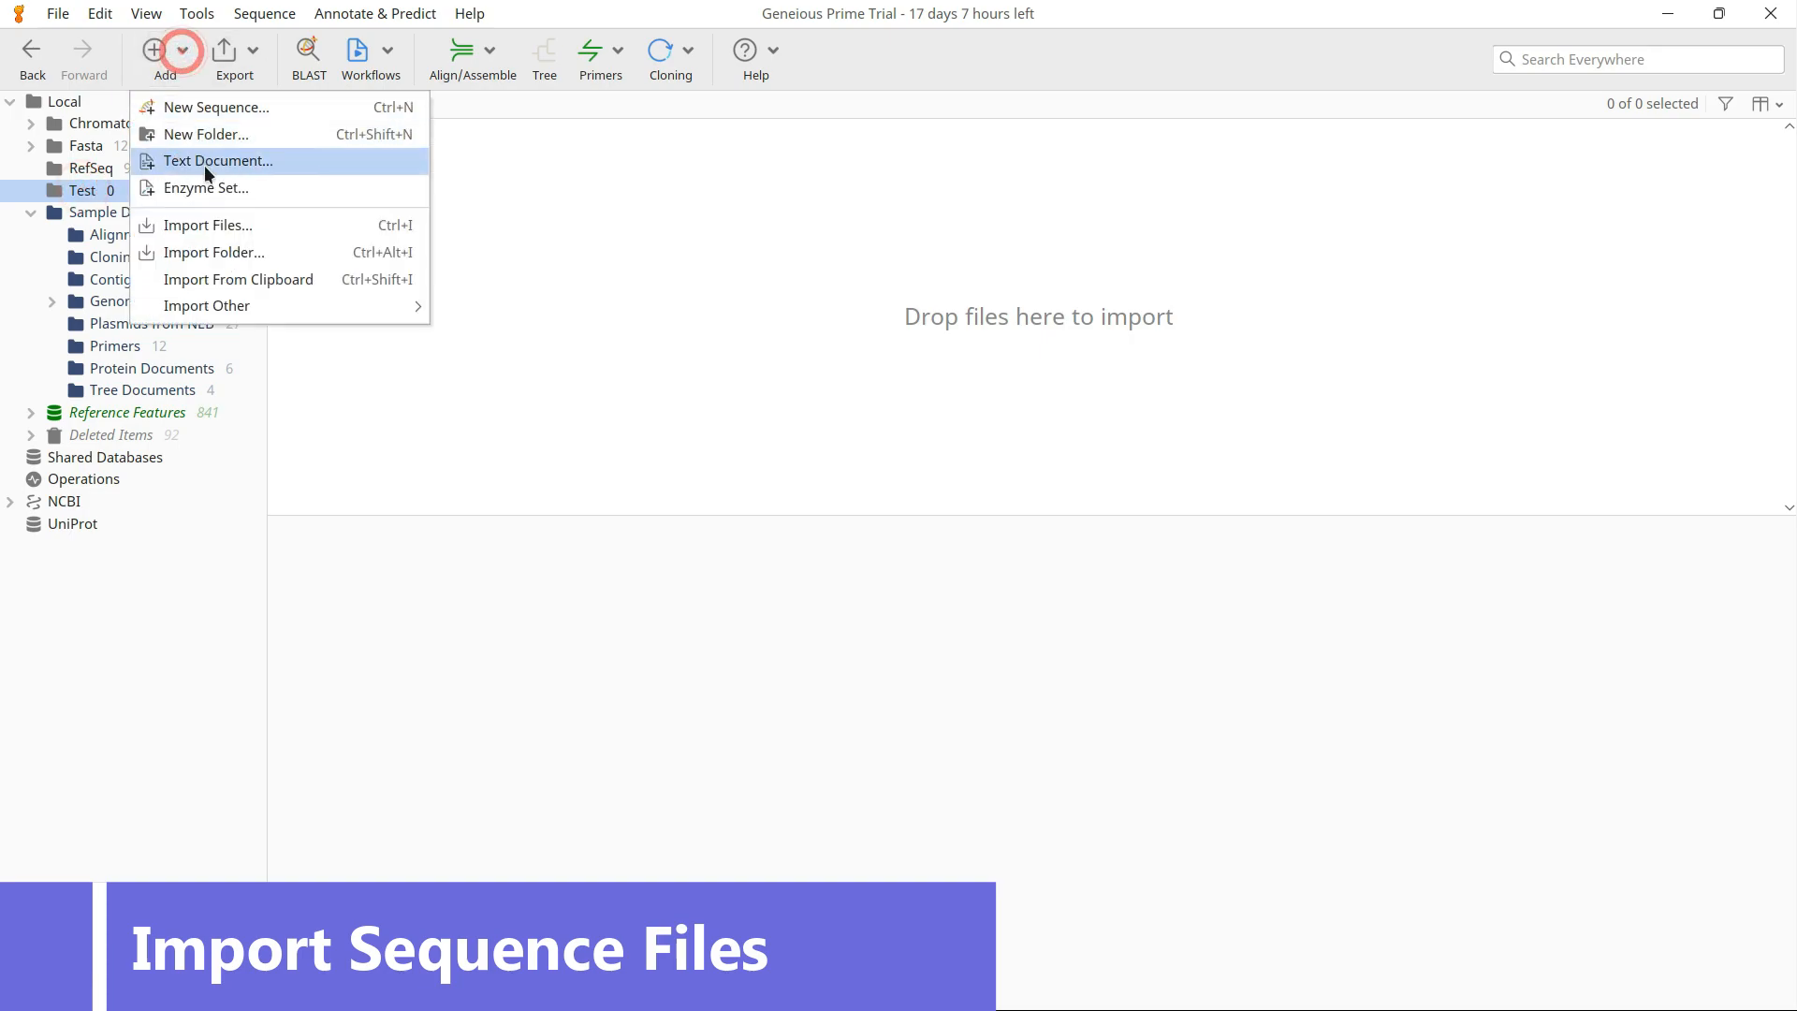
{"action": "left_click", "coordinate": [209, 221]}
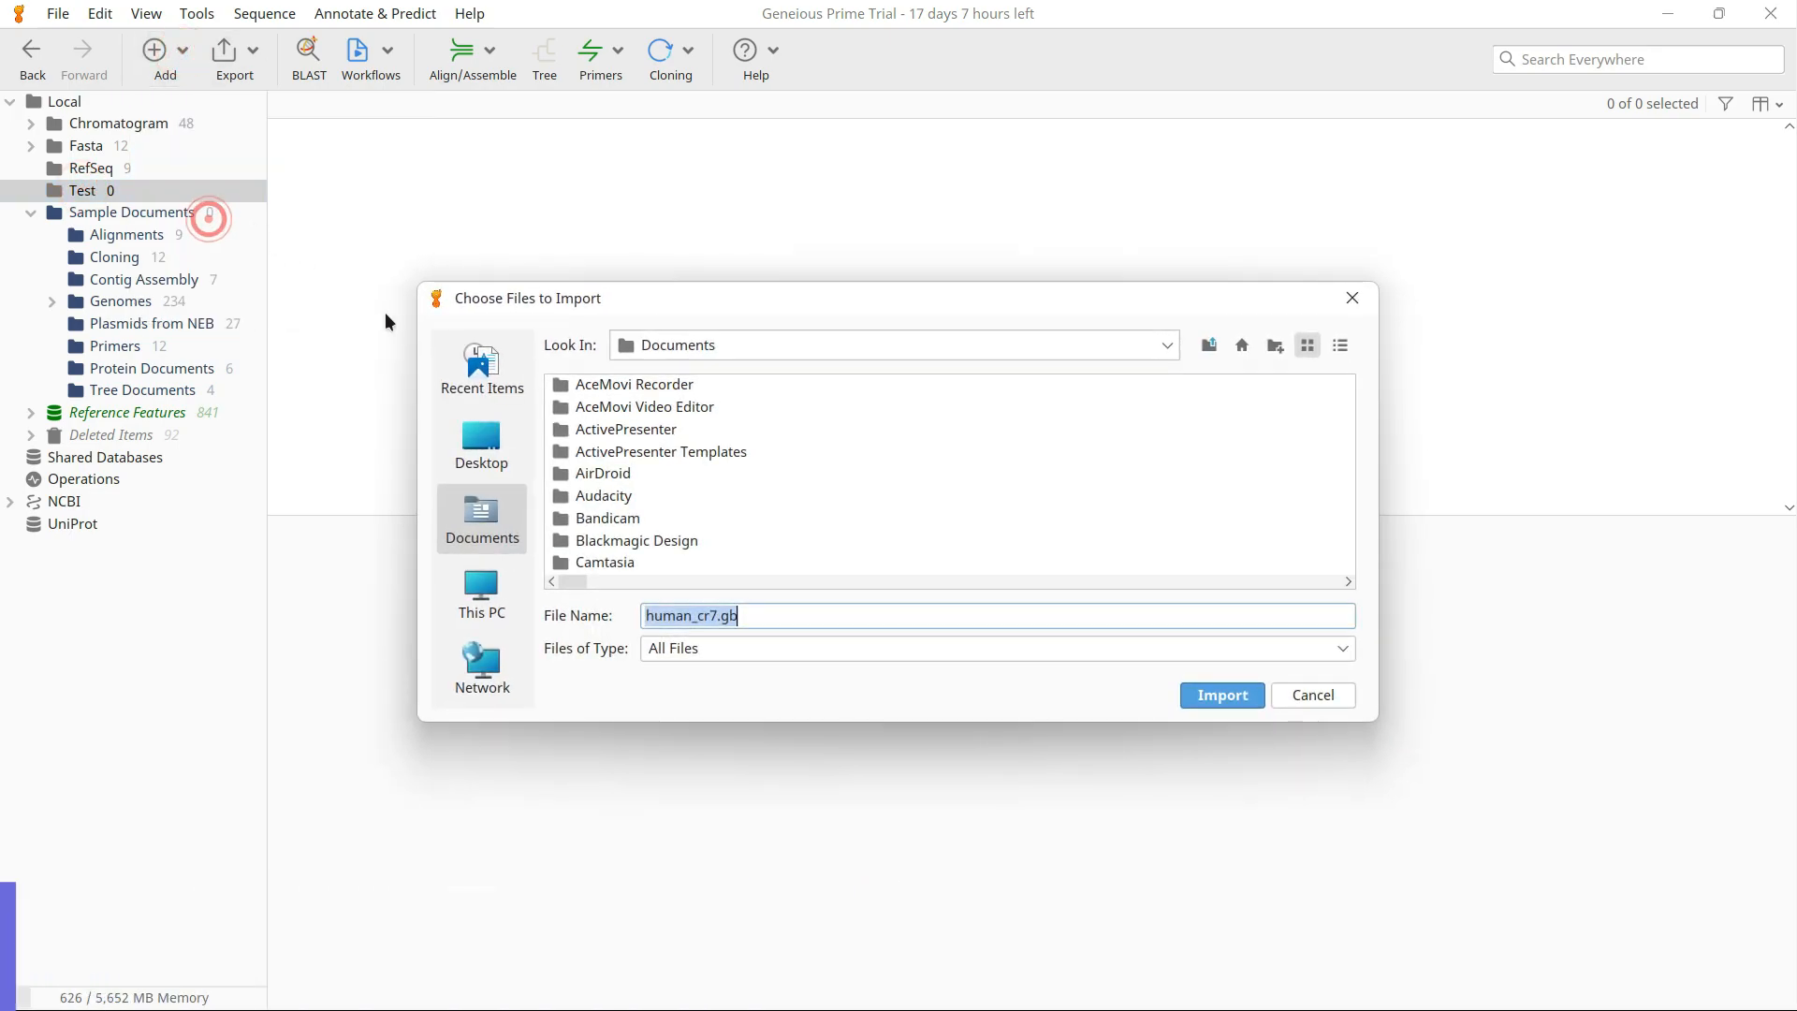
{"action": "left_click", "coordinate": [482, 440]}
{"action": "double_click", "coordinate": [593, 494]}
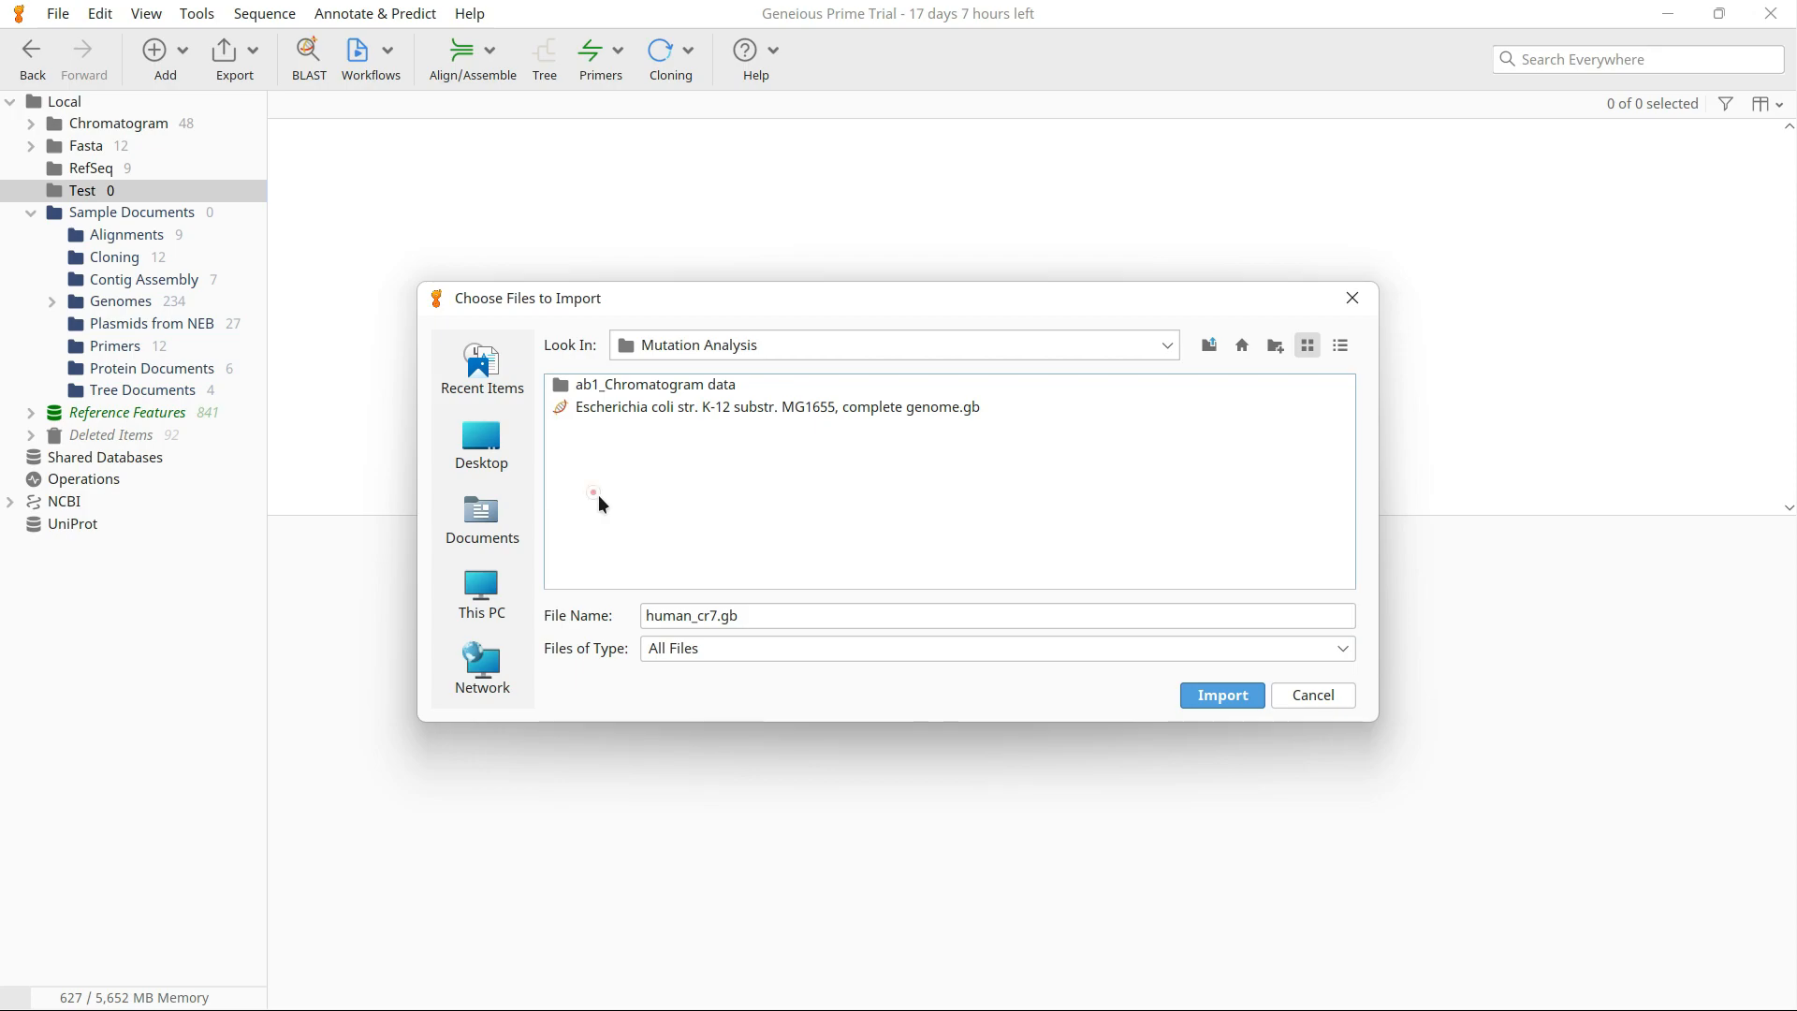
{"action": "double_click", "coordinate": [629, 388]}
{"action": "left_click", "coordinate": [618, 434]}
{"action": "key", "text": "ctrl+a"}
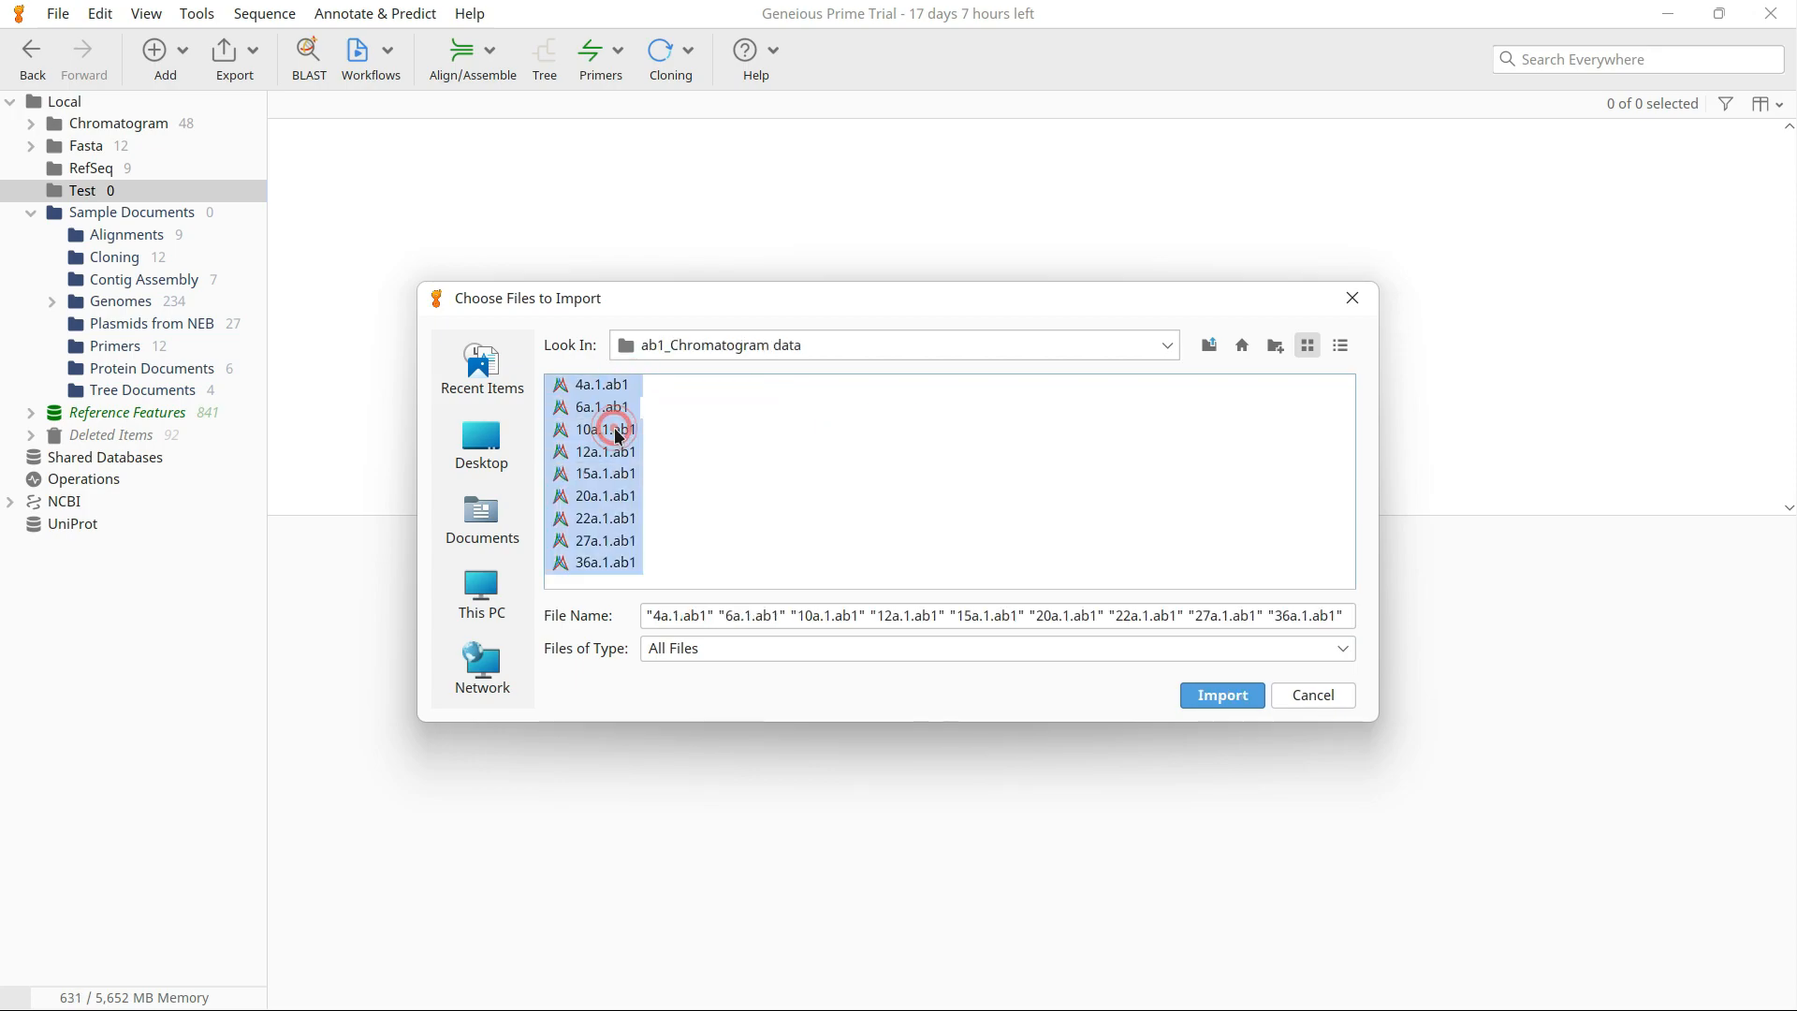
{"action": "left_click", "coordinate": [1218, 696]}
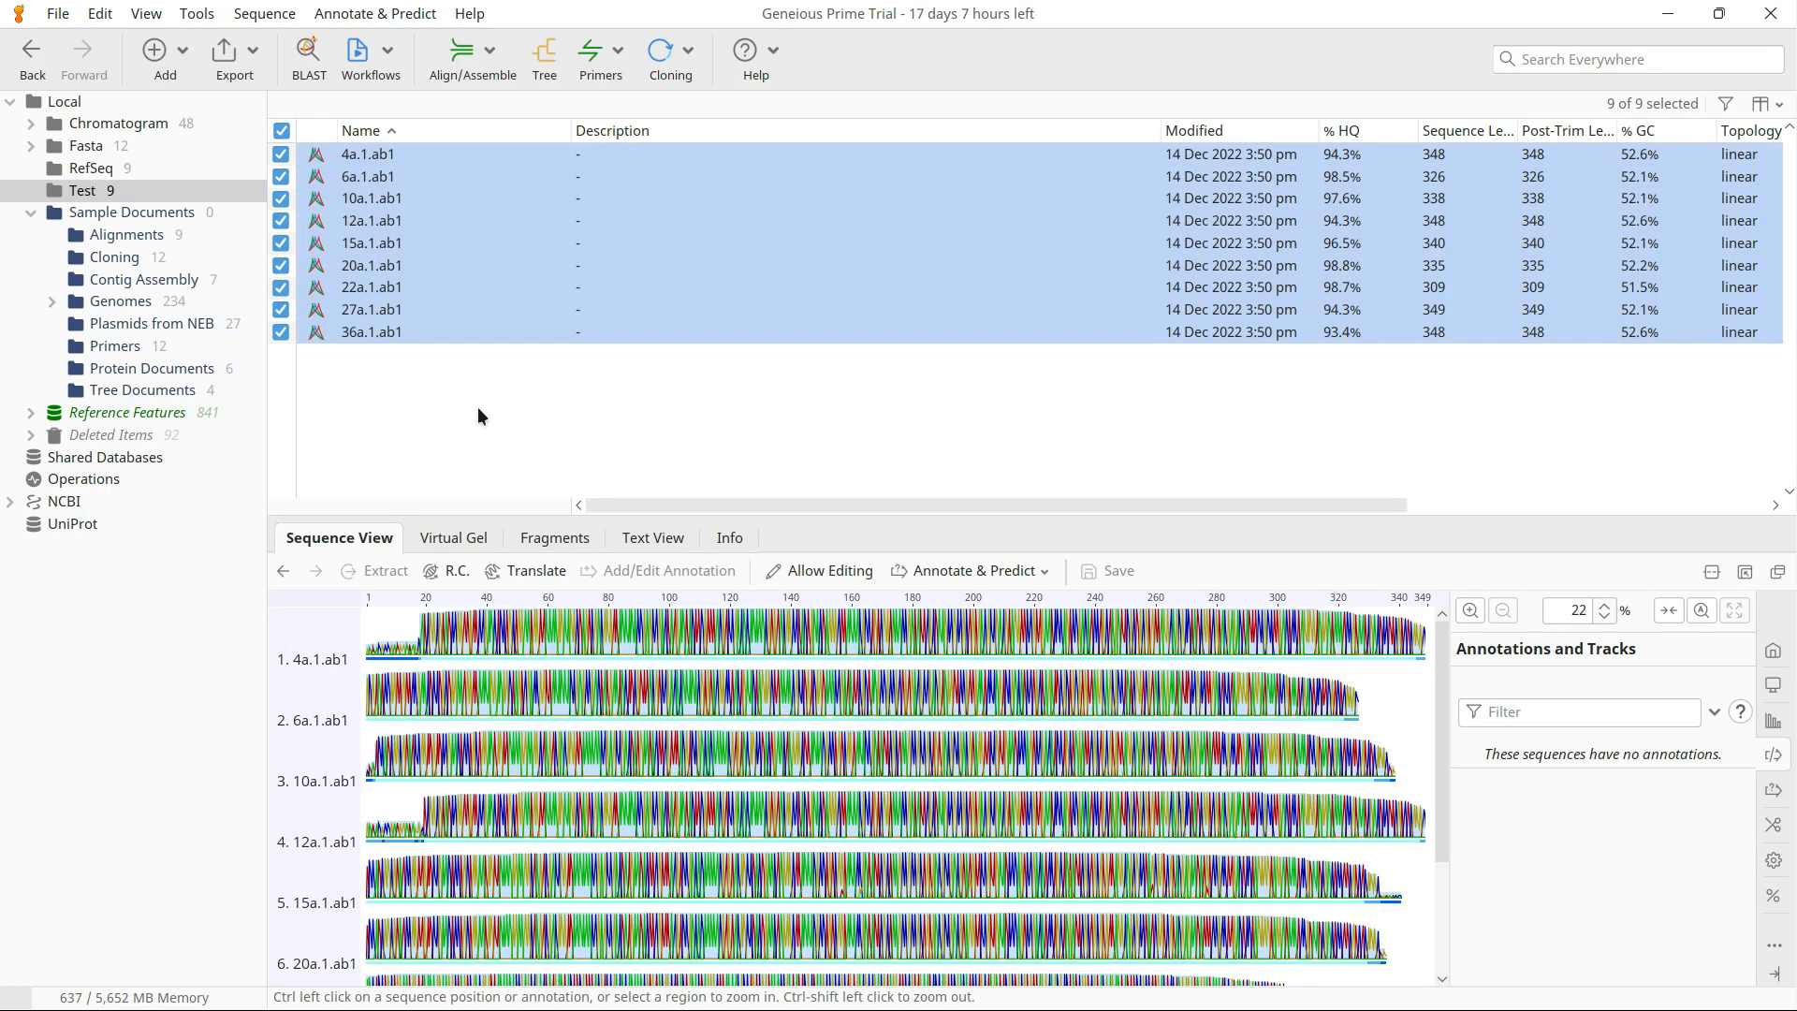
{"action": "left_click", "coordinate": [477, 406]}
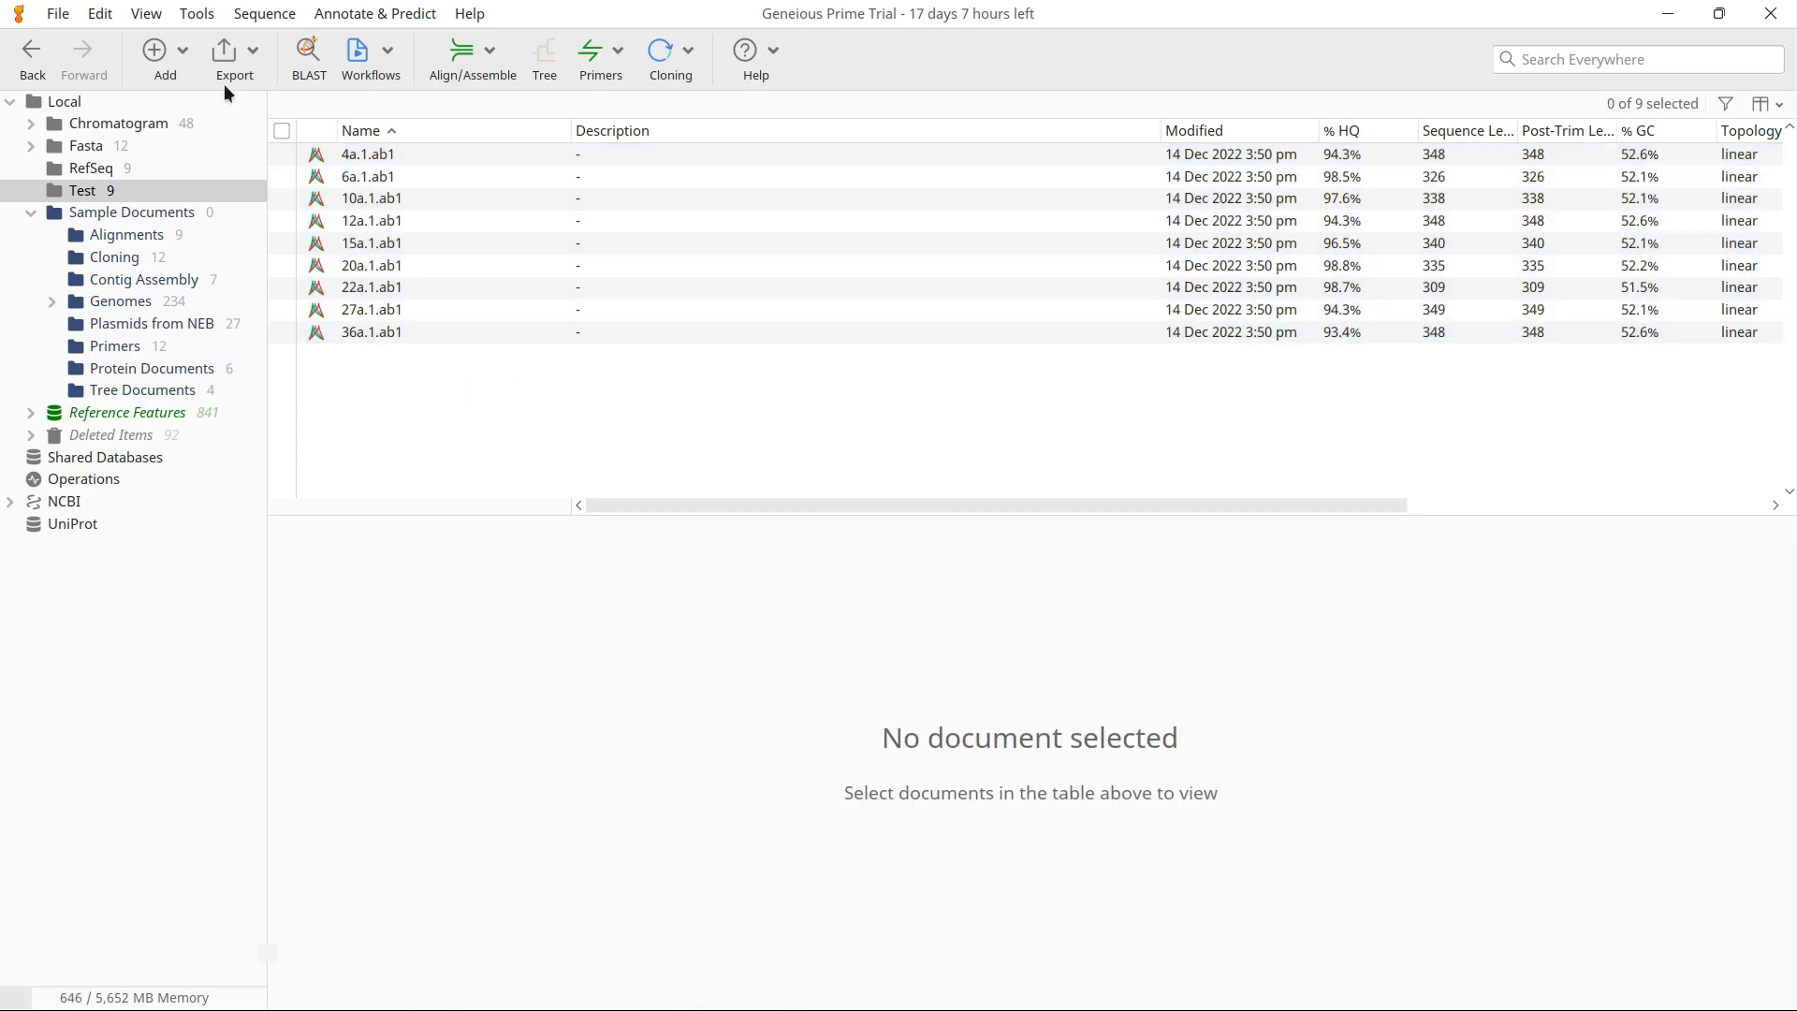
- Import "Escherichia coli str. K-12 substr. MG1655, complete genome.gb" from the Mutation Analysis folder into the Test folder
{"action": "left_click", "coordinate": [185, 60]}
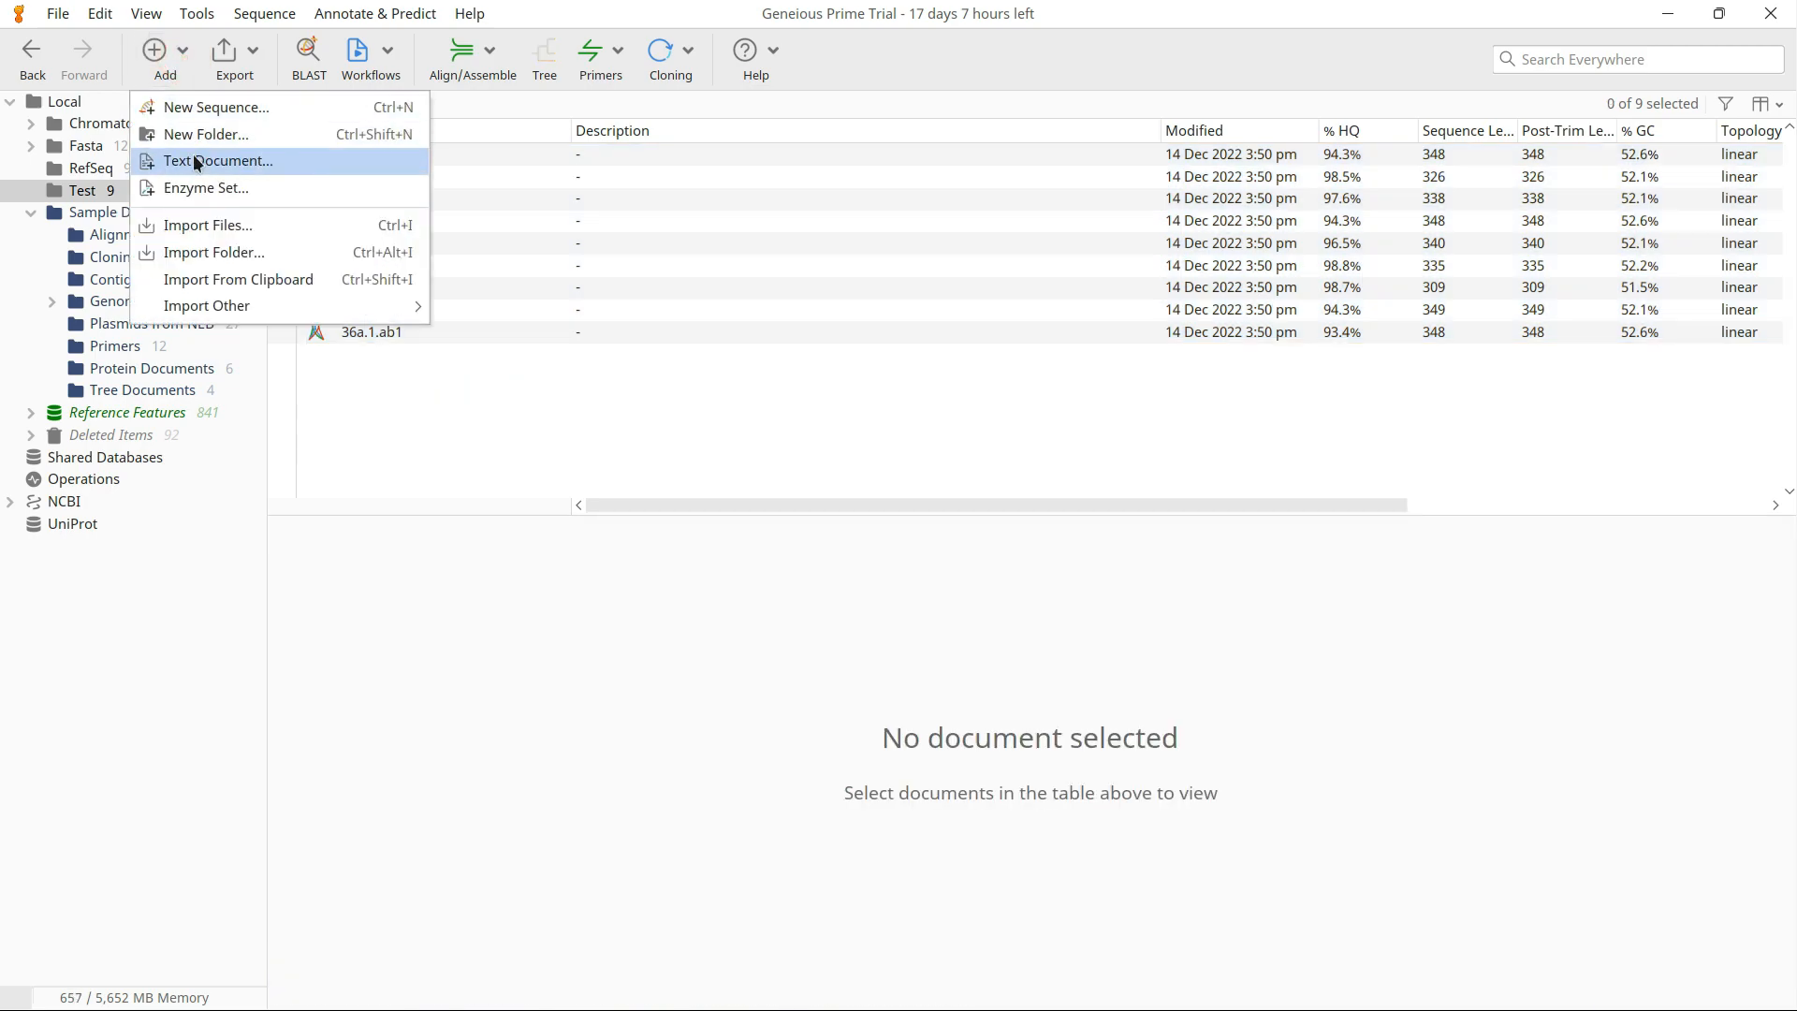
{"action": "left_click", "coordinate": [198, 225]}
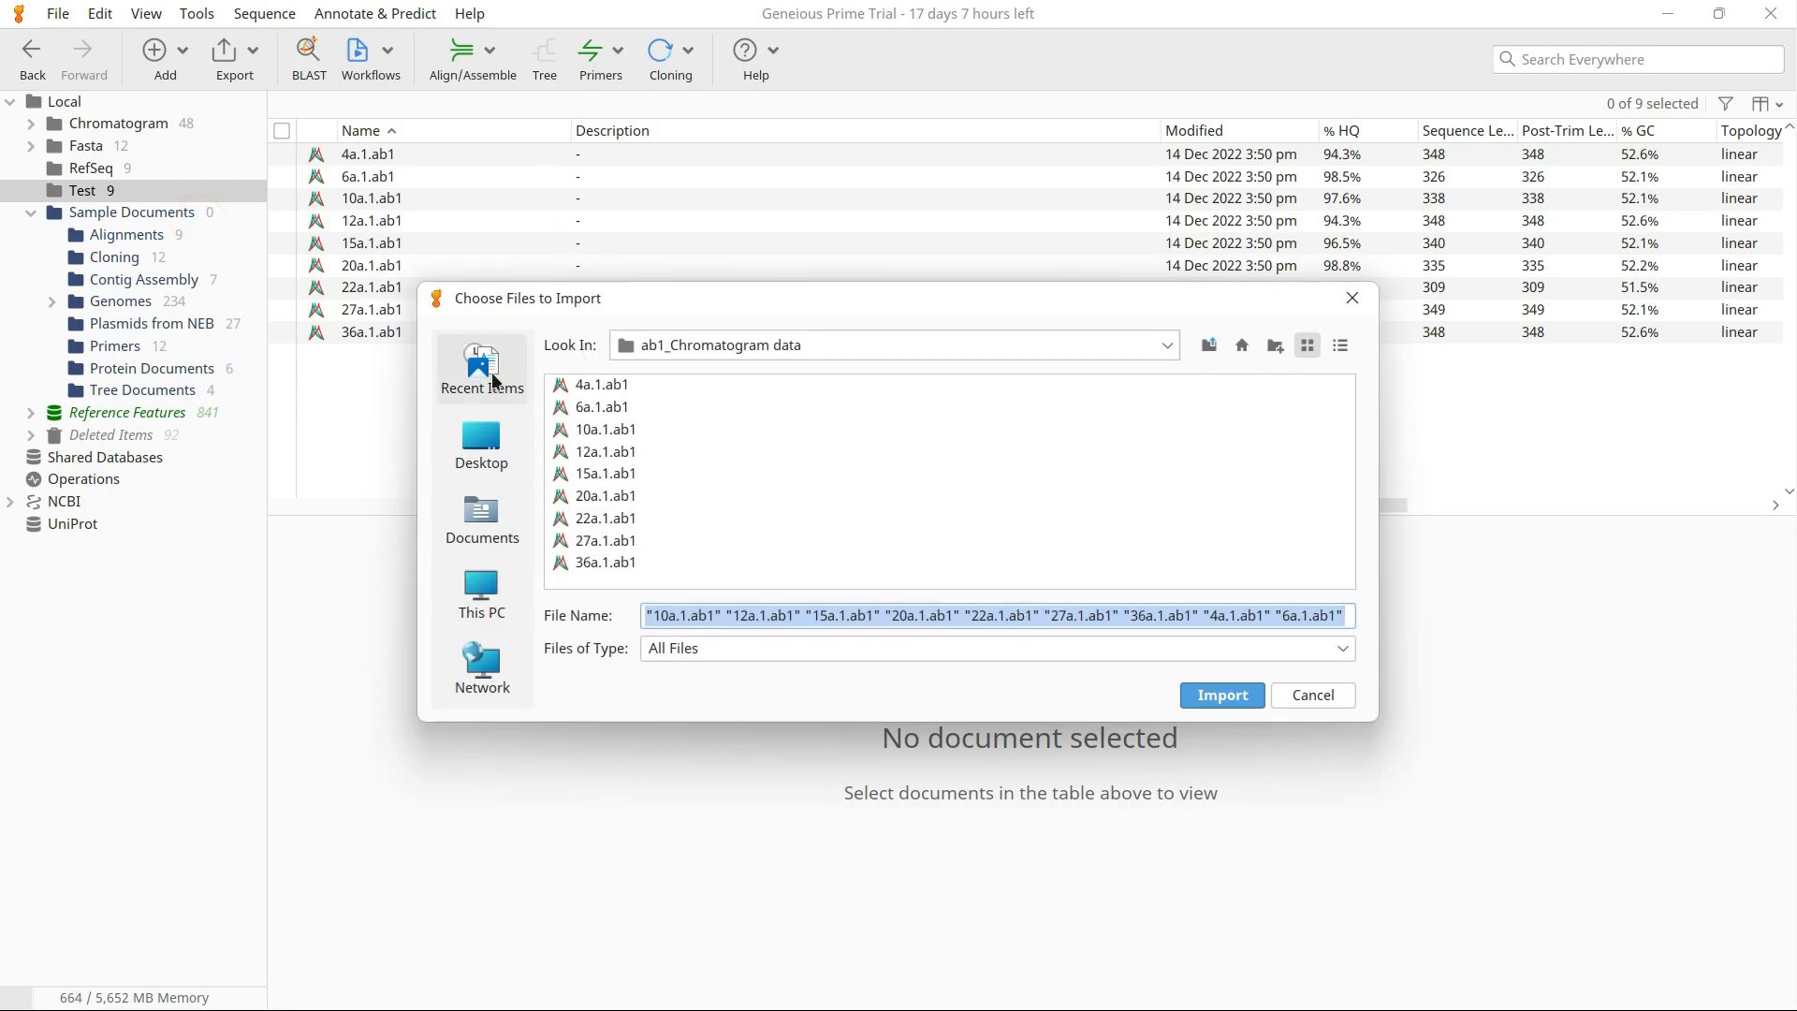
{"action": "left_click", "coordinate": [1165, 346]}
{"action": "left_click", "coordinate": [740, 666]}
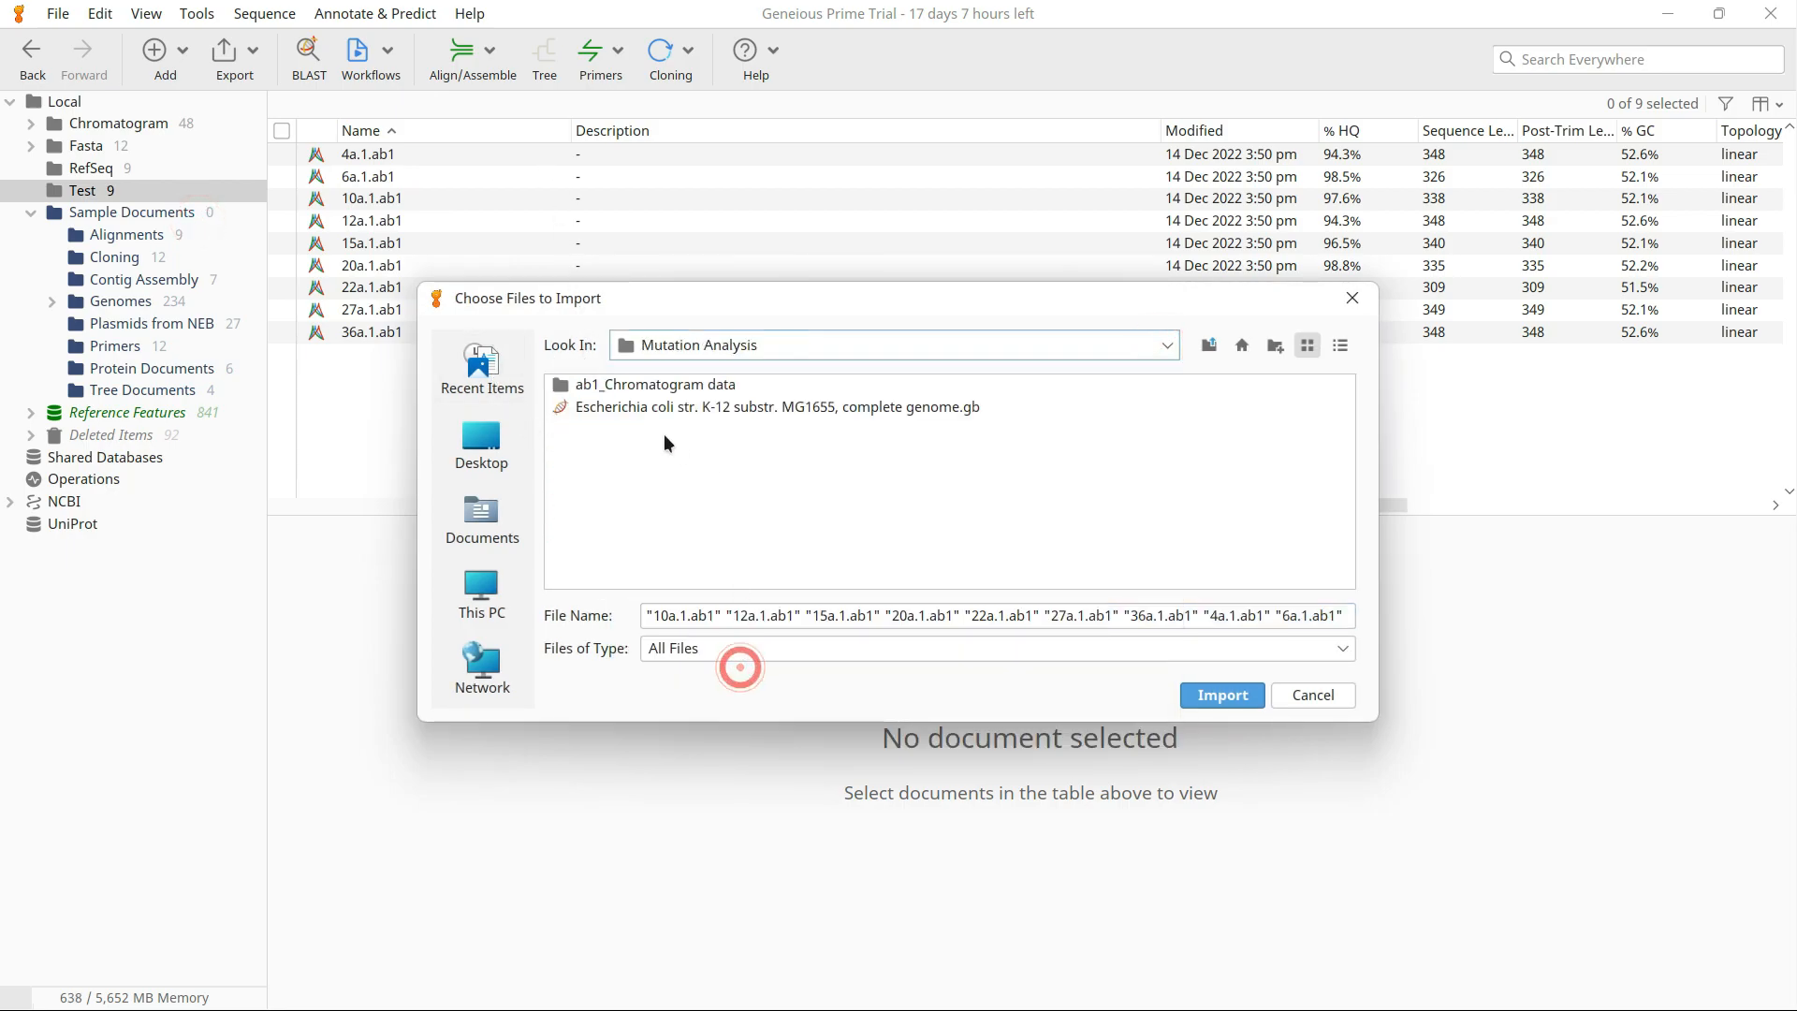
{"action": "left_click", "coordinate": [655, 406]}
{"action": "left_click", "coordinate": [1217, 696]}
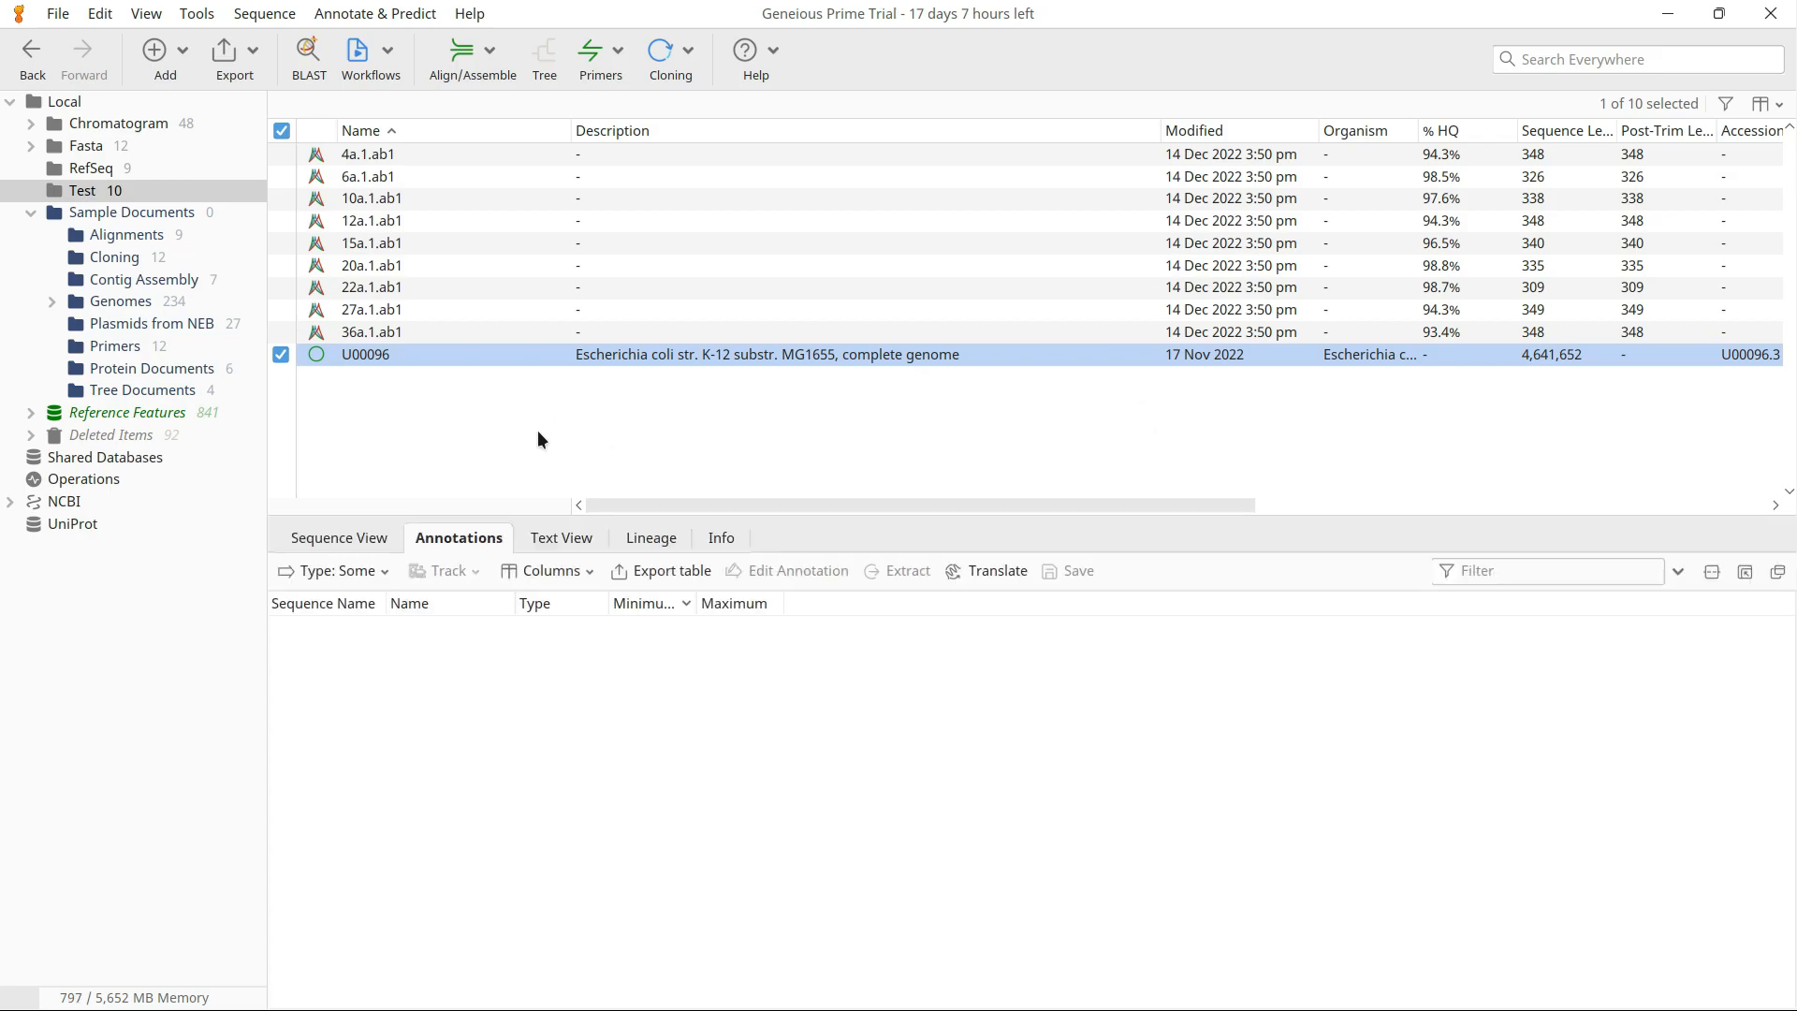
- Examine the imported U00096 genome as a circular map with its sequence, and clear the document selection
{"action": "left_click", "coordinate": [360, 531]}
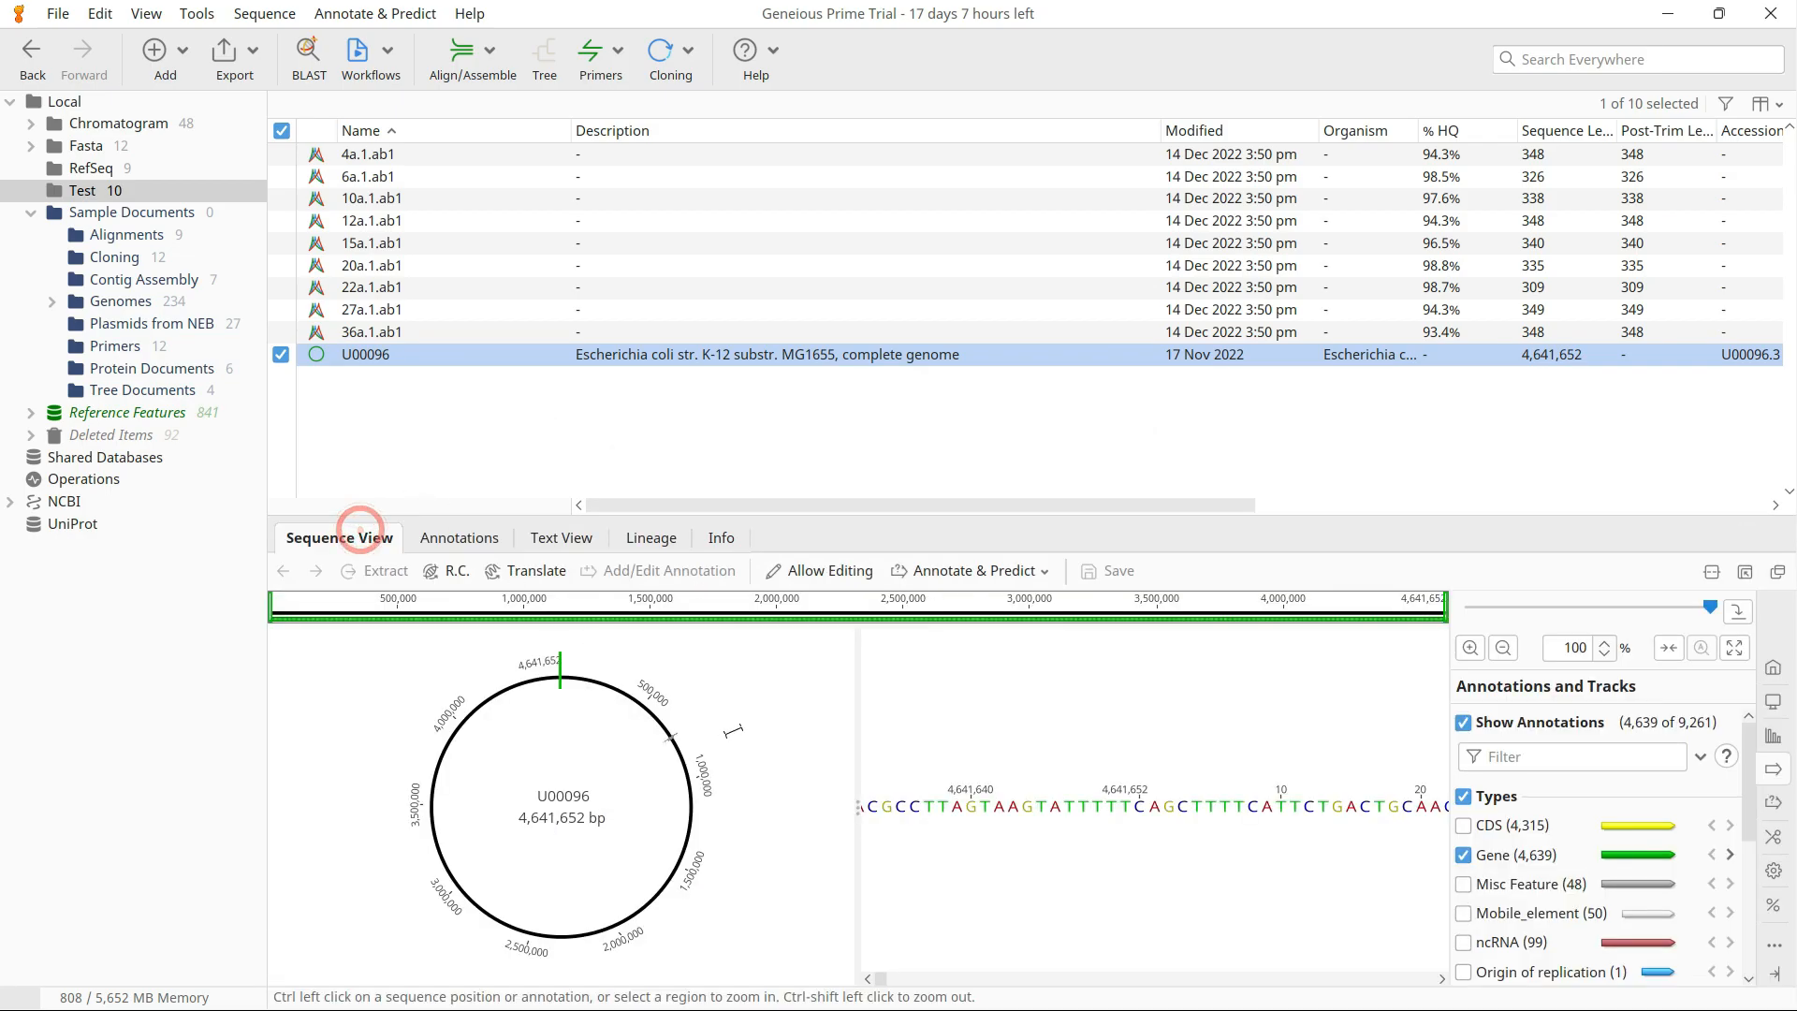
{"action": "left_click_drag", "start_coordinate": [686, 761], "coordinate": [694, 813]}
{"action": "left_click", "coordinate": [409, 408]}
- Show 4a.1.ab1 in an enlarged viewer and highlight its low-quality ends, bases 1 to 18 and 346 to 348
{"action": "left_click", "coordinate": [378, 161]}
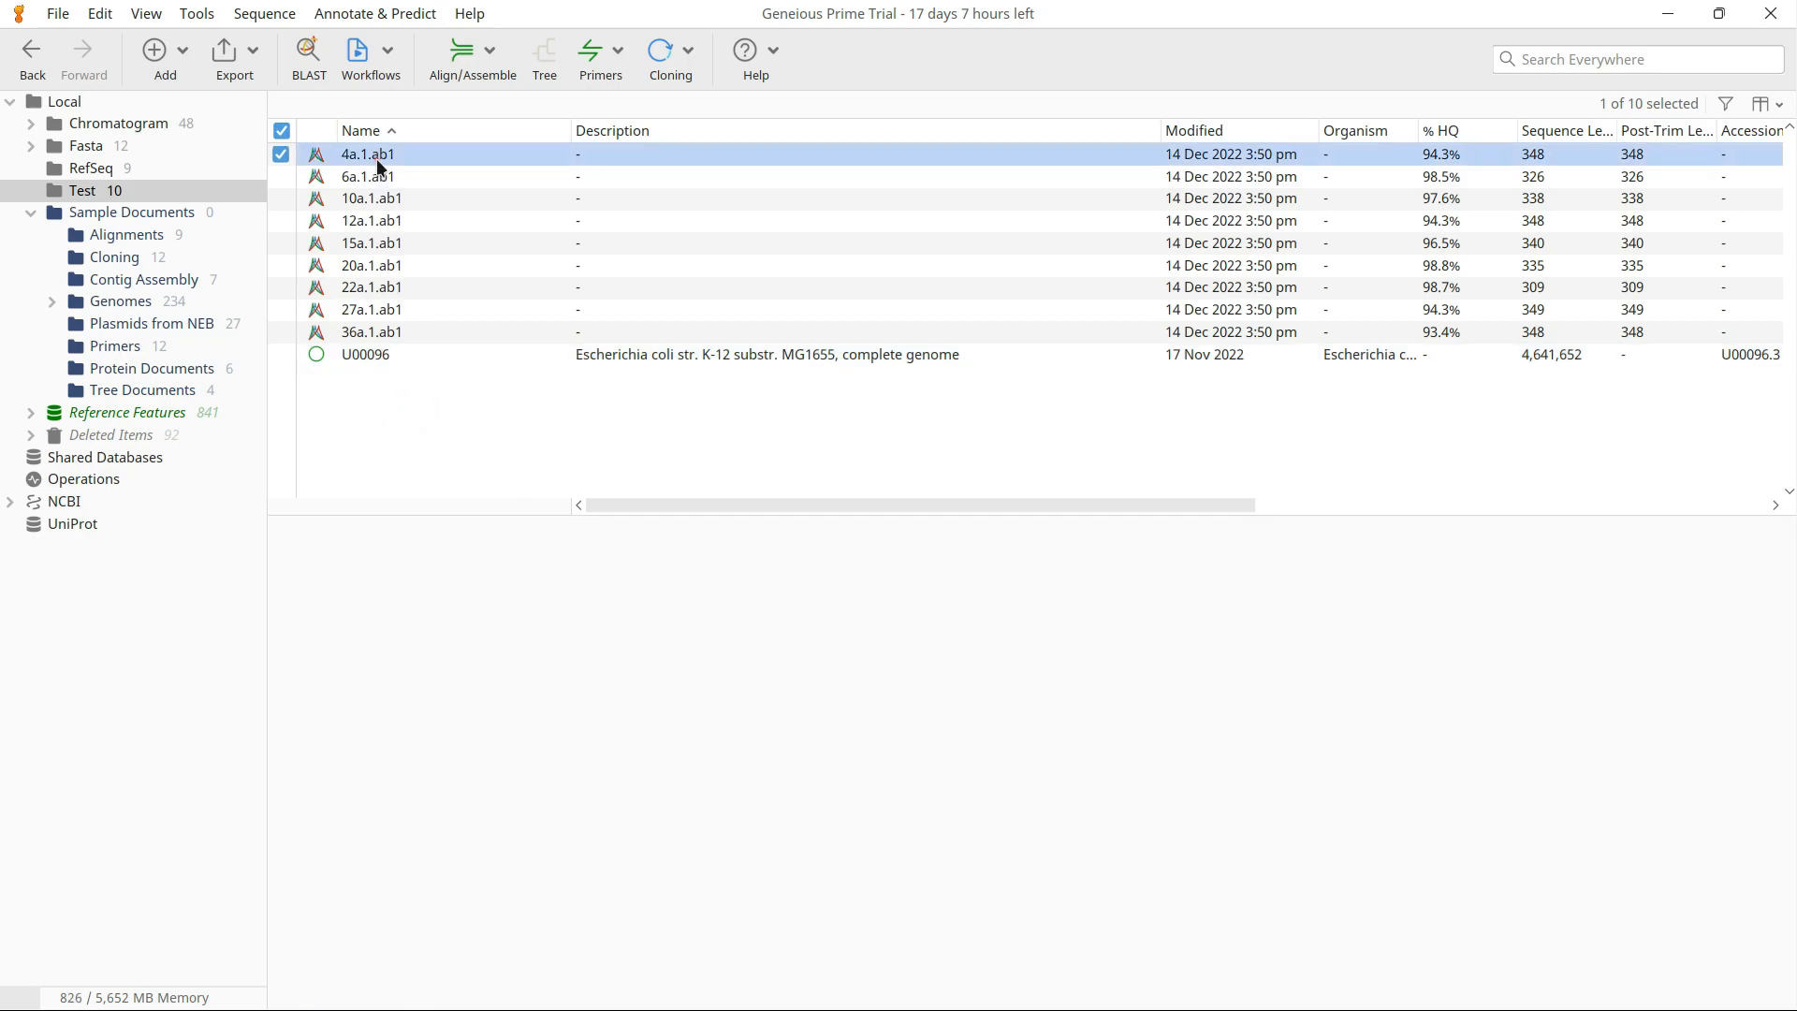
{"action": "left_click_drag", "start_coordinate": [904, 511], "coordinate": [904, 381]}
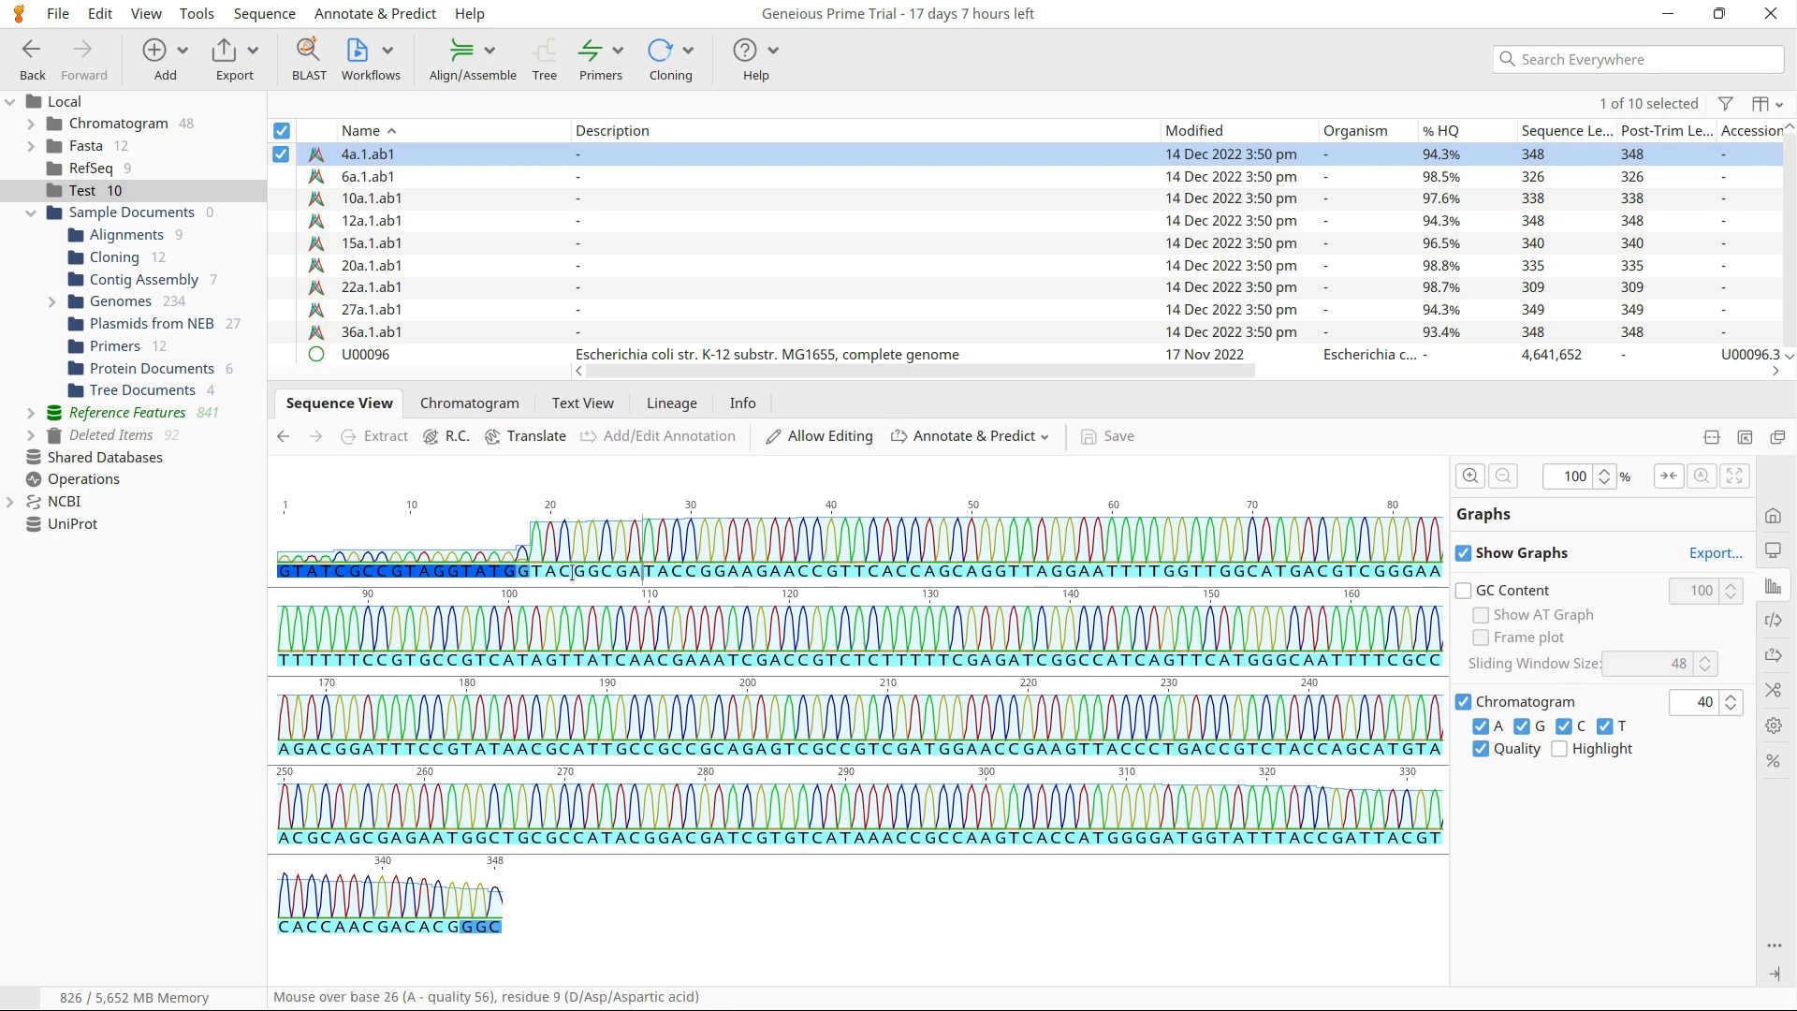
{"action": "left_click_drag", "start_coordinate": [281, 570], "coordinate": [526, 581]}
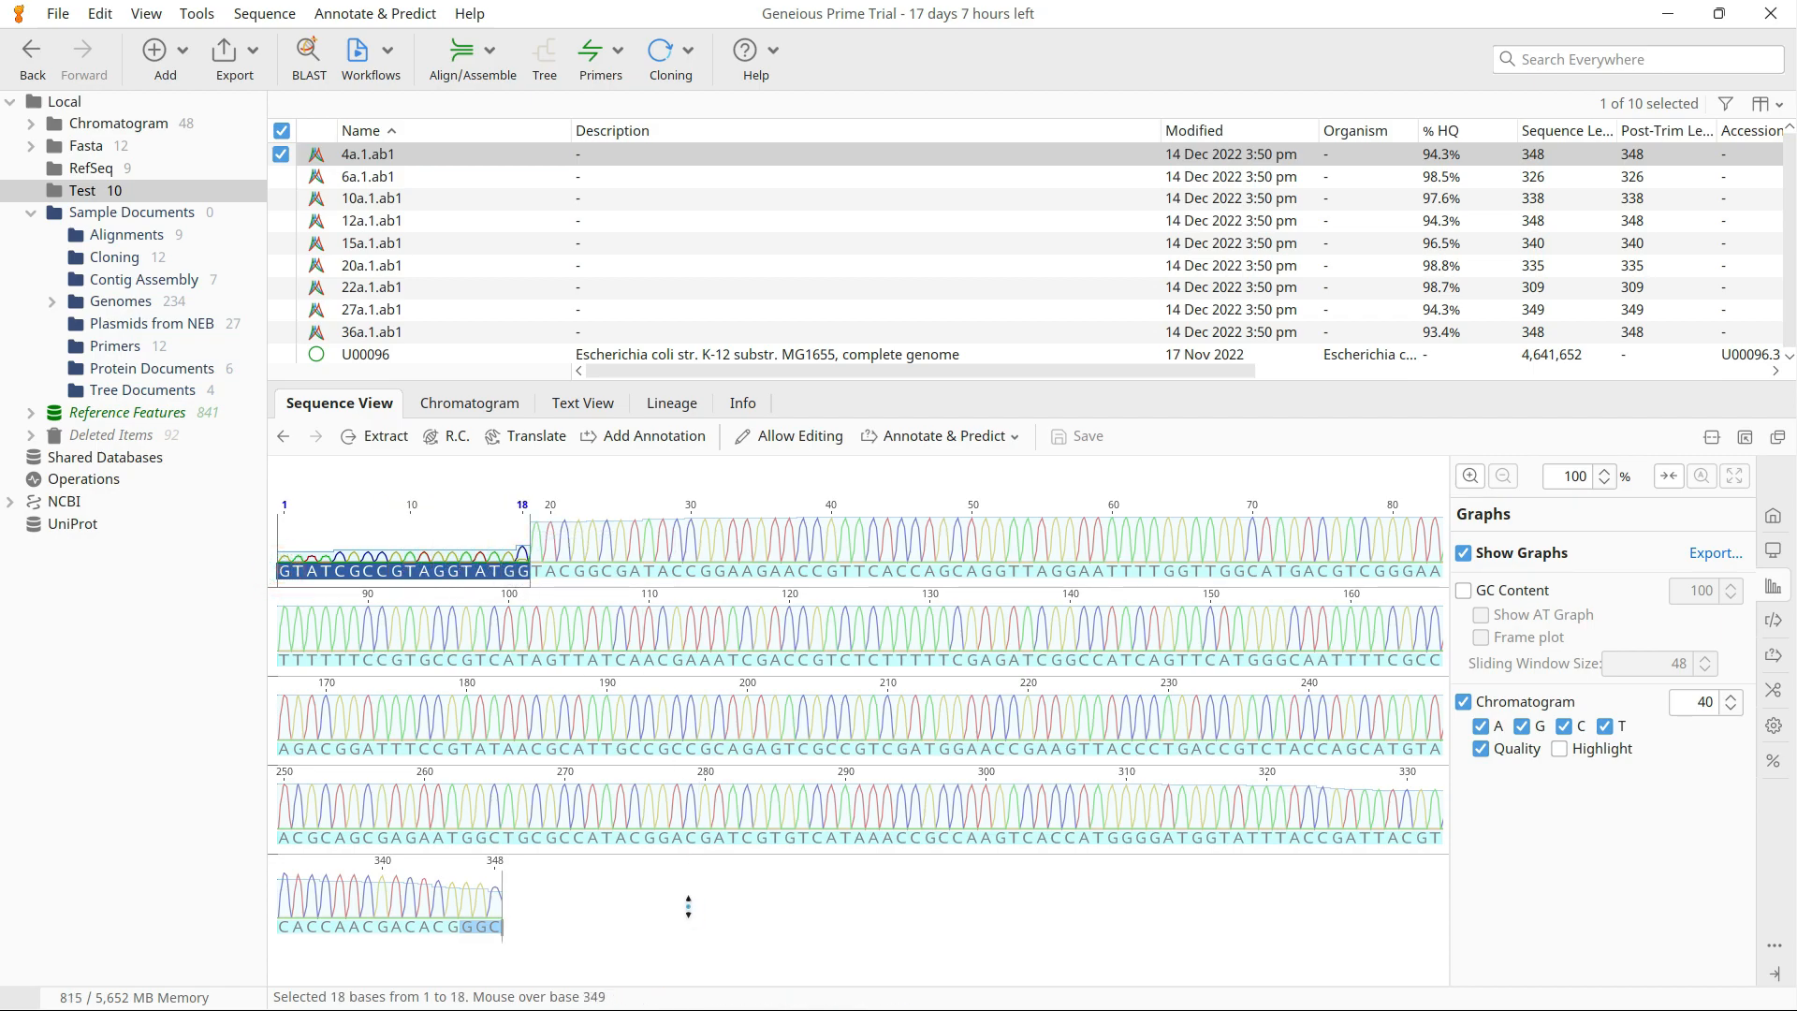
{"action": "left_click_drag", "start_coordinate": [460, 927], "coordinate": [504, 926]}
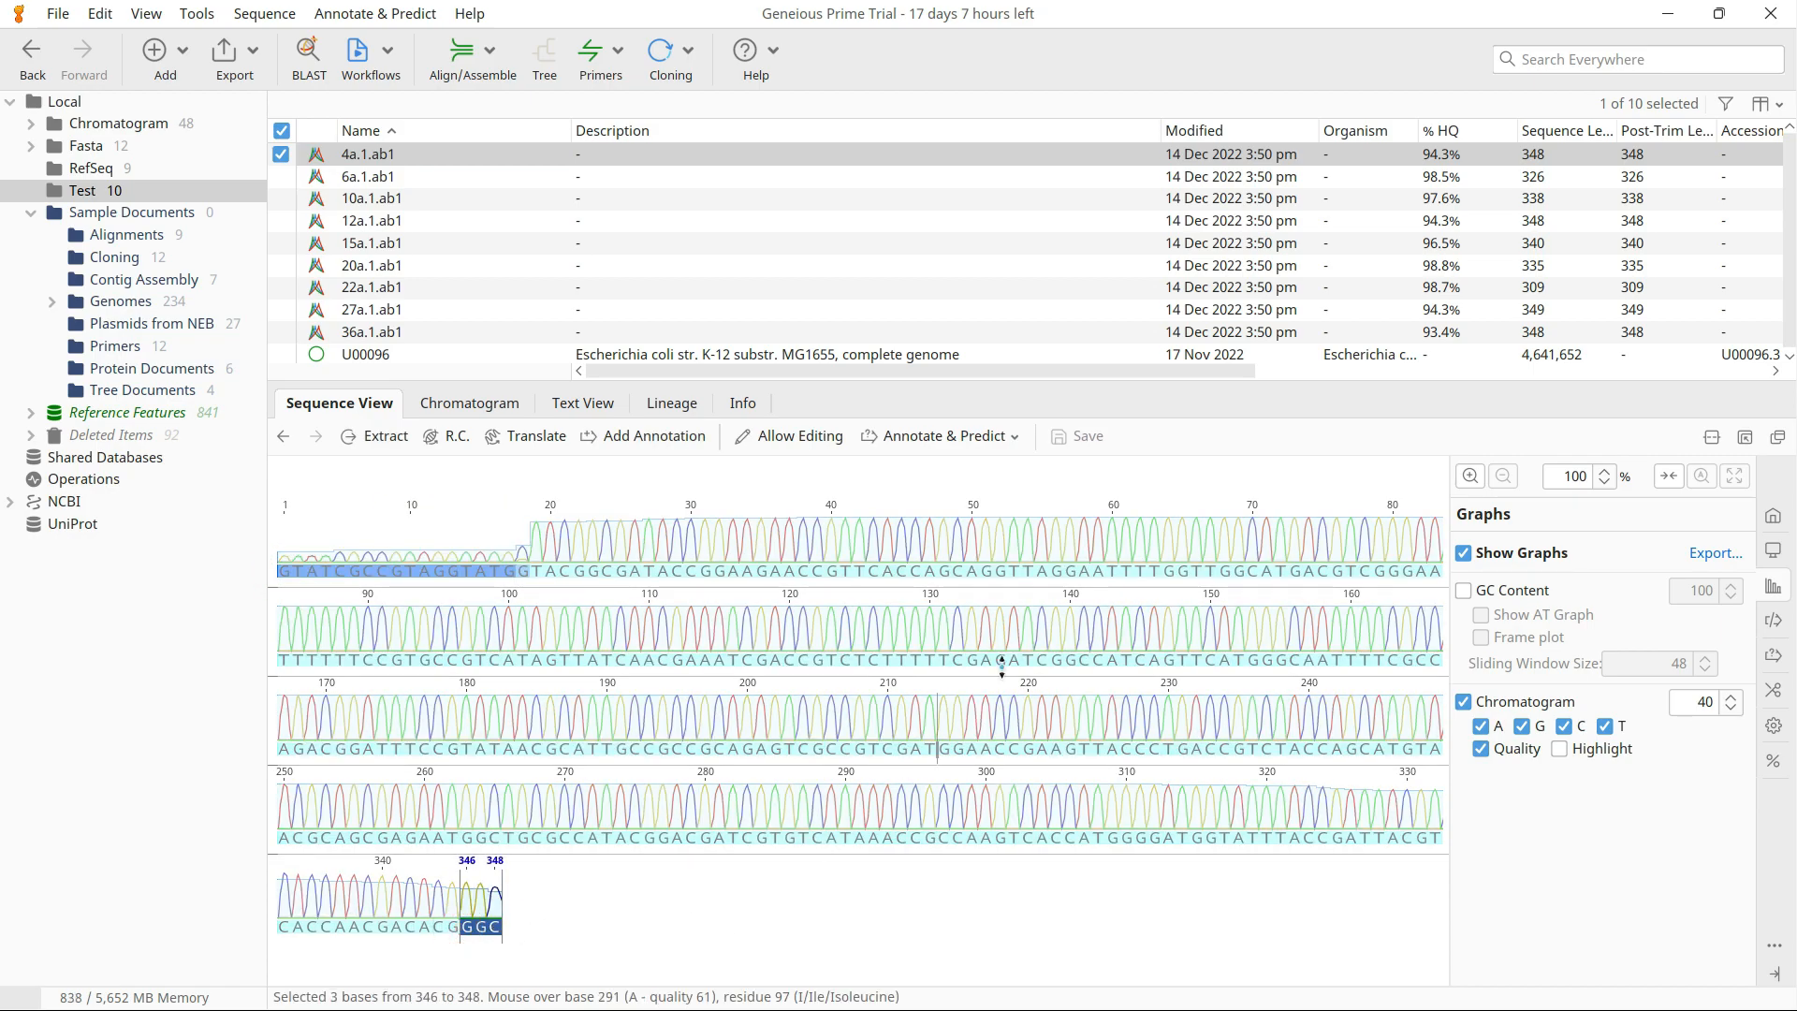
- Compare the reads by % HQ, restore the name order, and examine the chromatograms of several reads, including 15a.1, 36a.1, 12a.1, 6a.1 and 22a.1
{"action": "left_click", "coordinate": [1437, 133]}
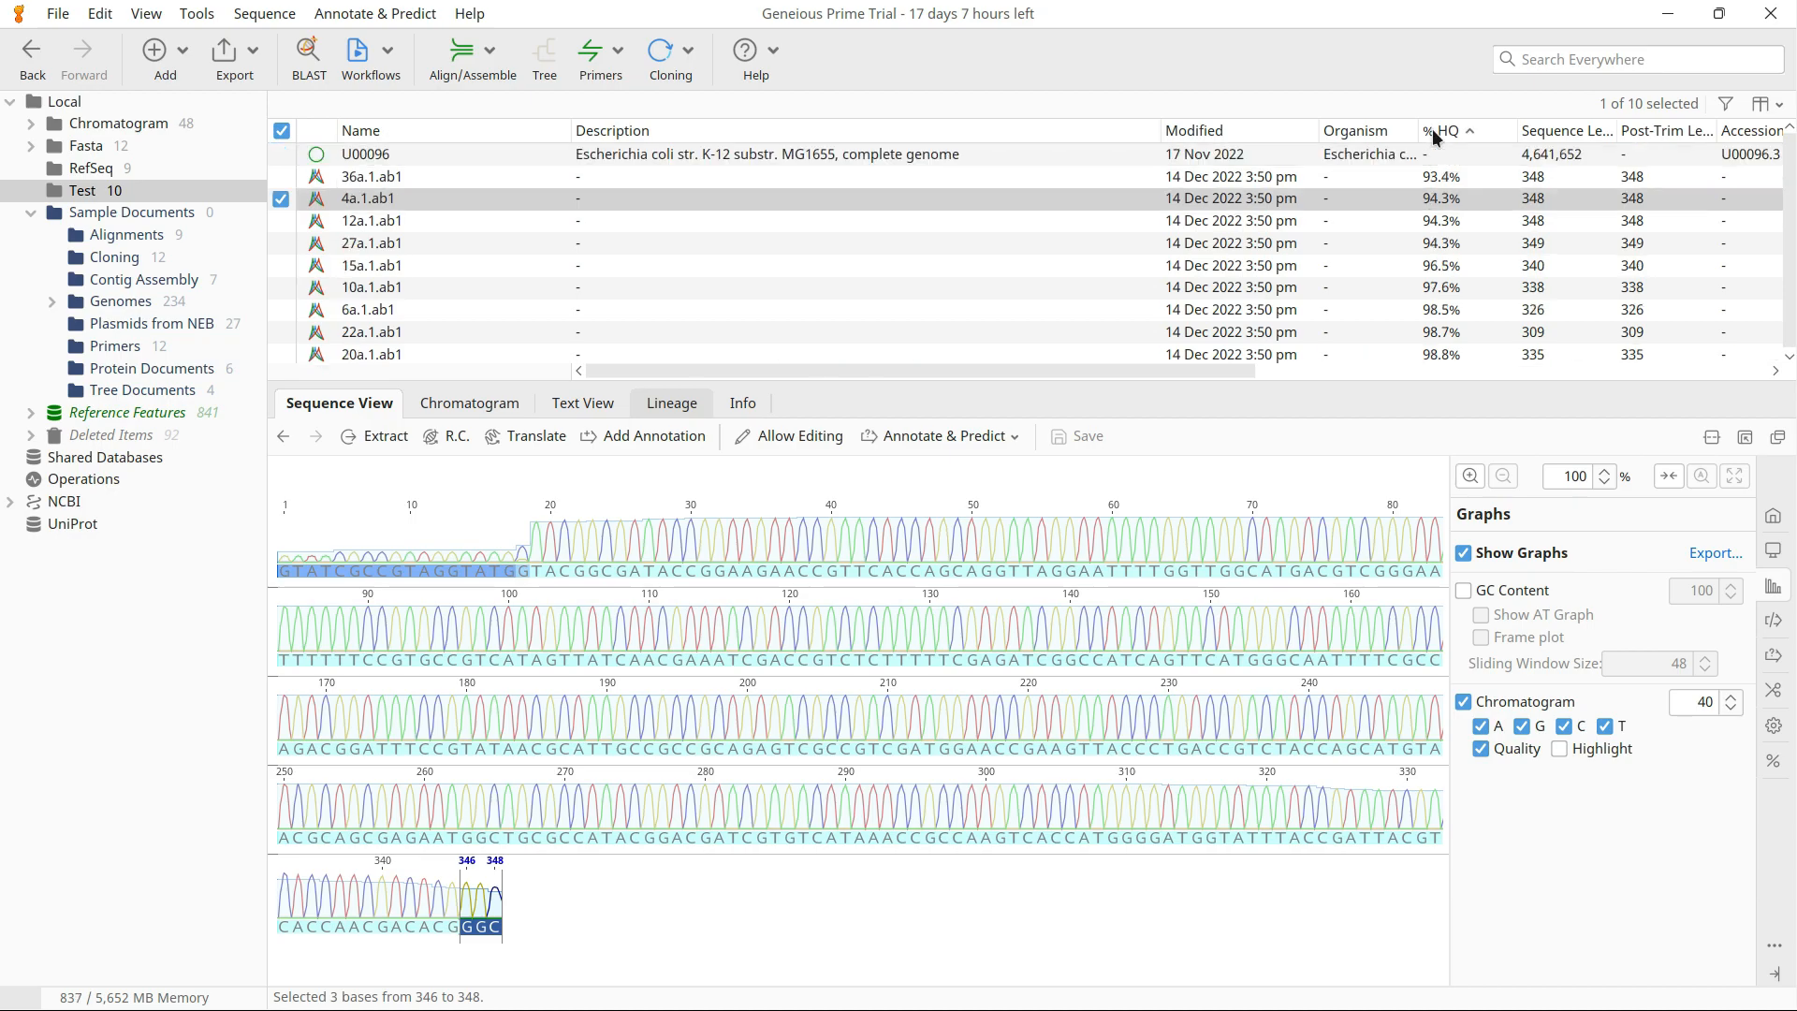
{"action": "left_click", "coordinate": [392, 133]}
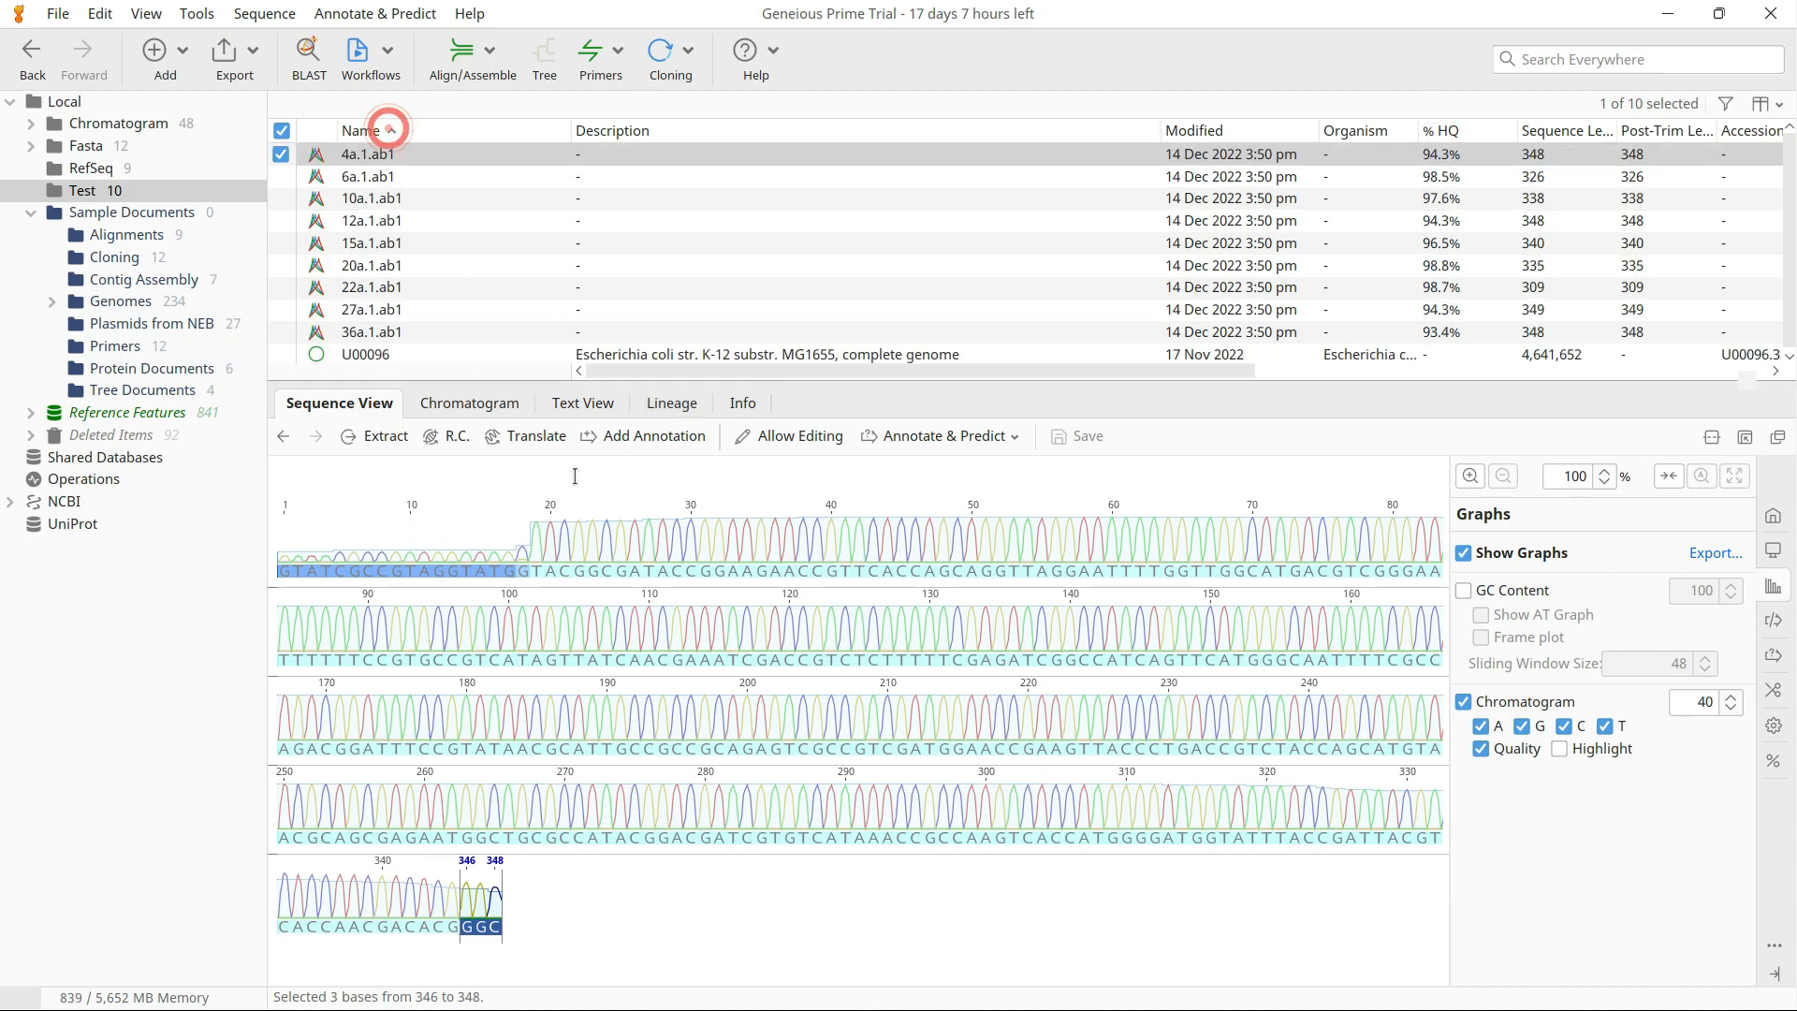
{"action": "left_click", "coordinate": [381, 244]}
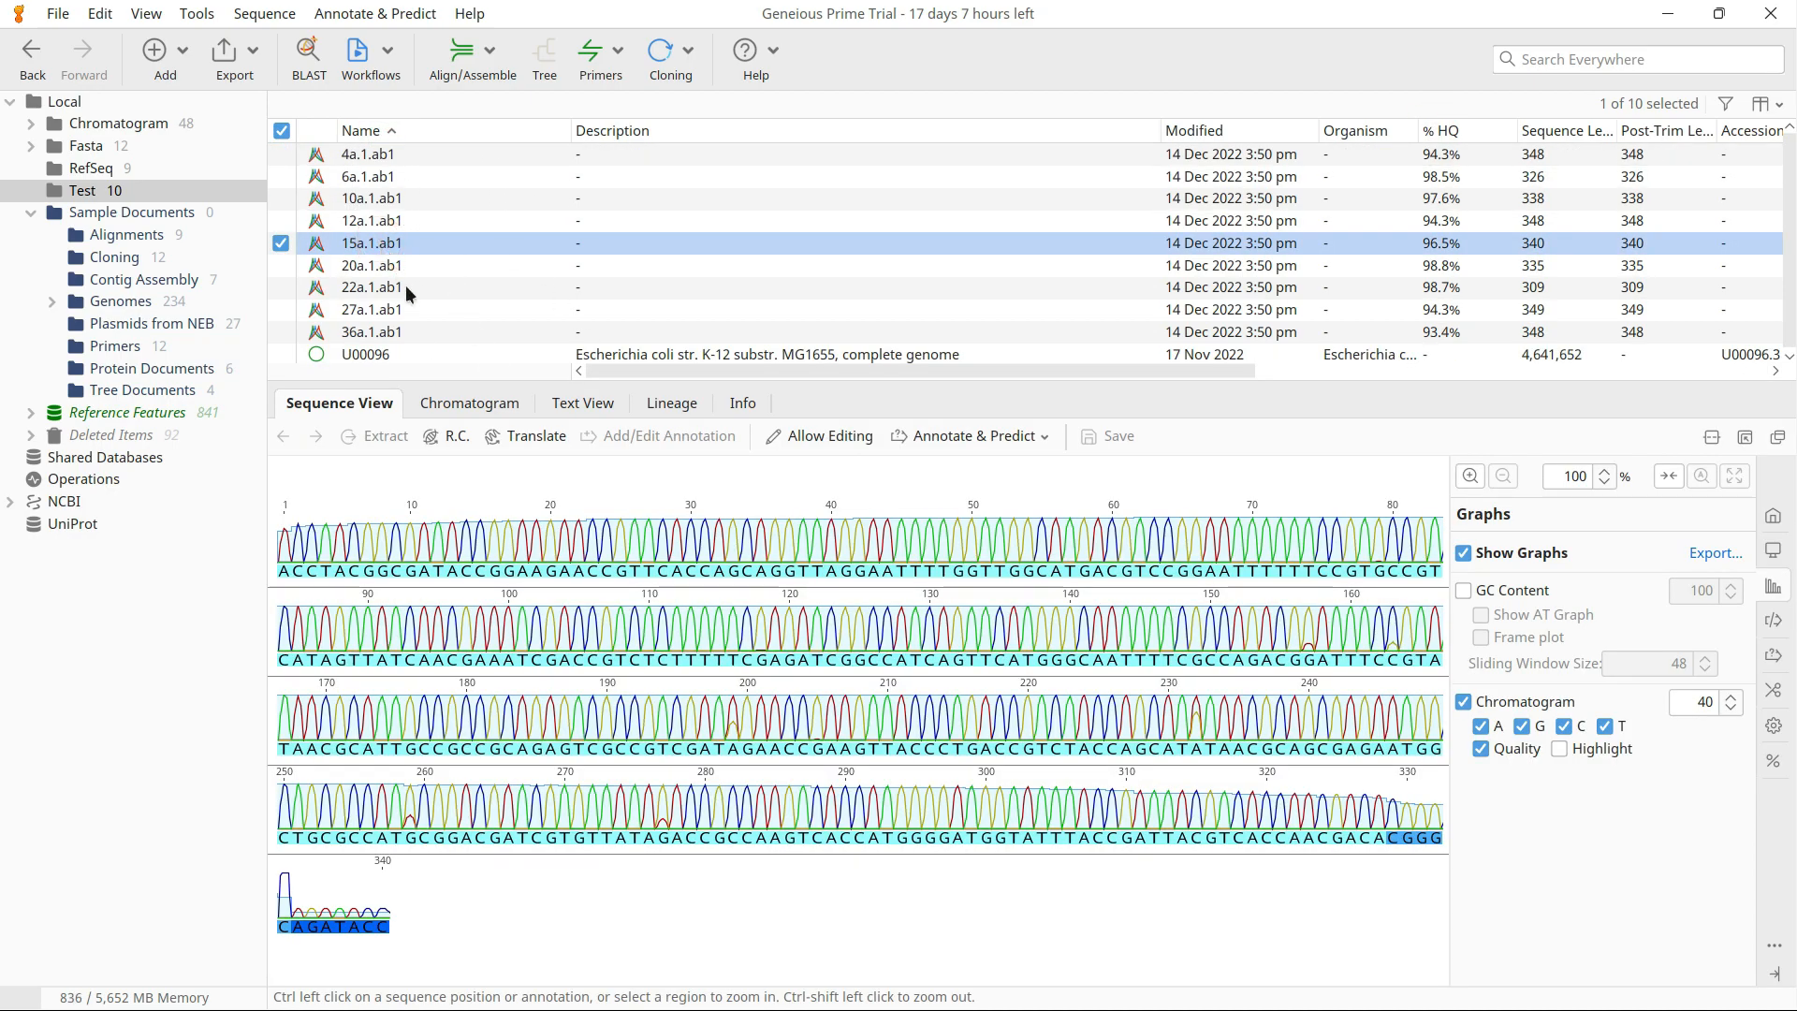
{"action": "left_click", "coordinate": [1668, 476]}
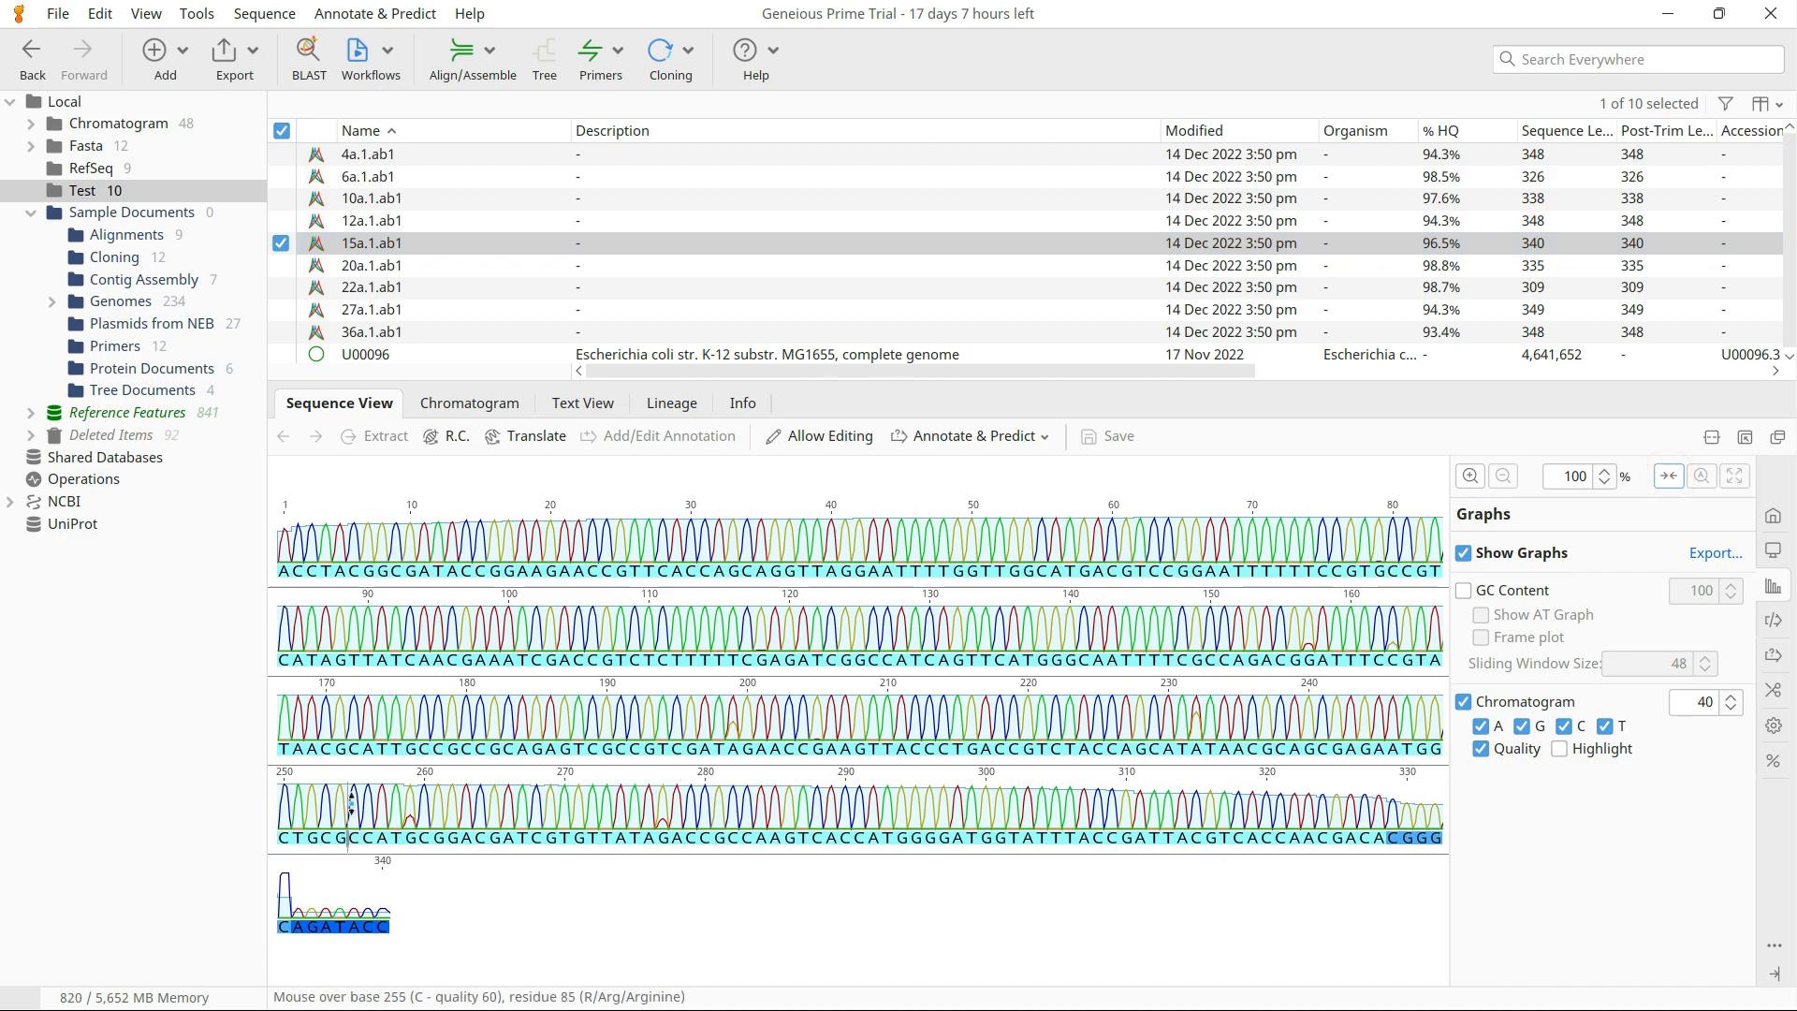
{"action": "left_click", "coordinate": [379, 332]}
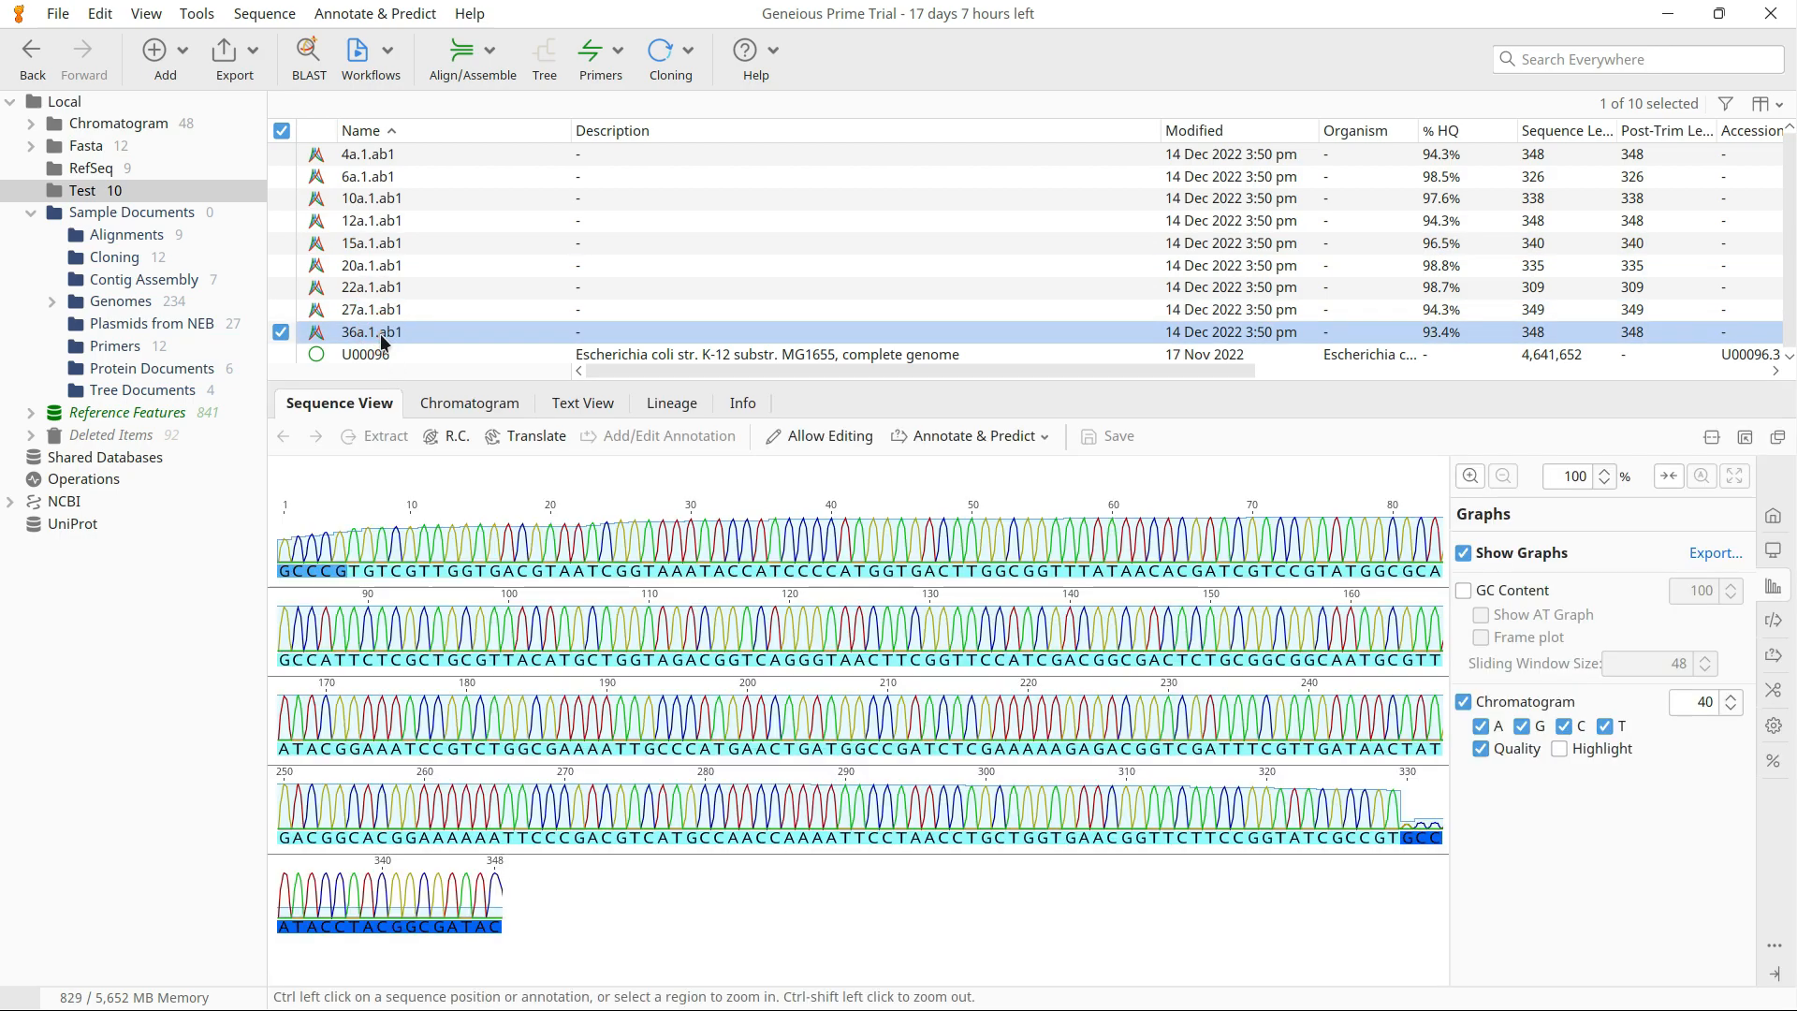
{"action": "left_click", "coordinate": [369, 243]}
{"action": "left_click", "coordinate": [370, 222]}
{"action": "left_click", "coordinate": [370, 197]}
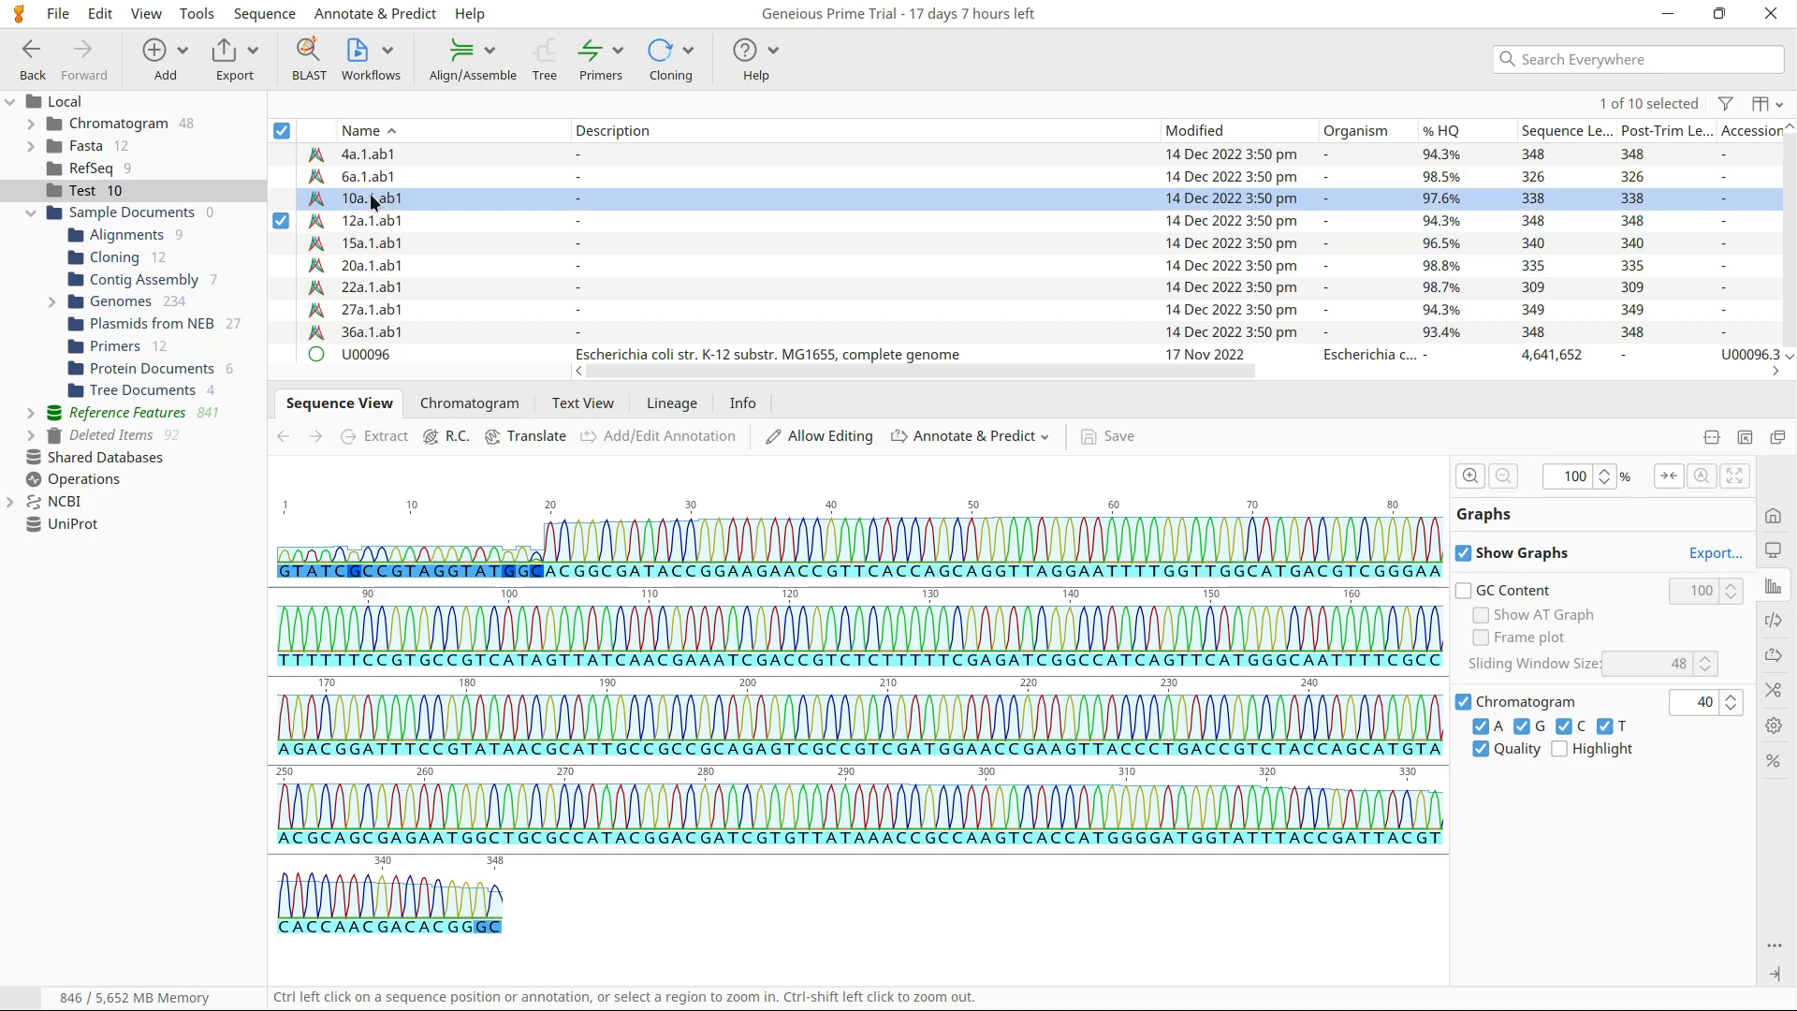
{"action": "left_click", "coordinate": [372, 178]}
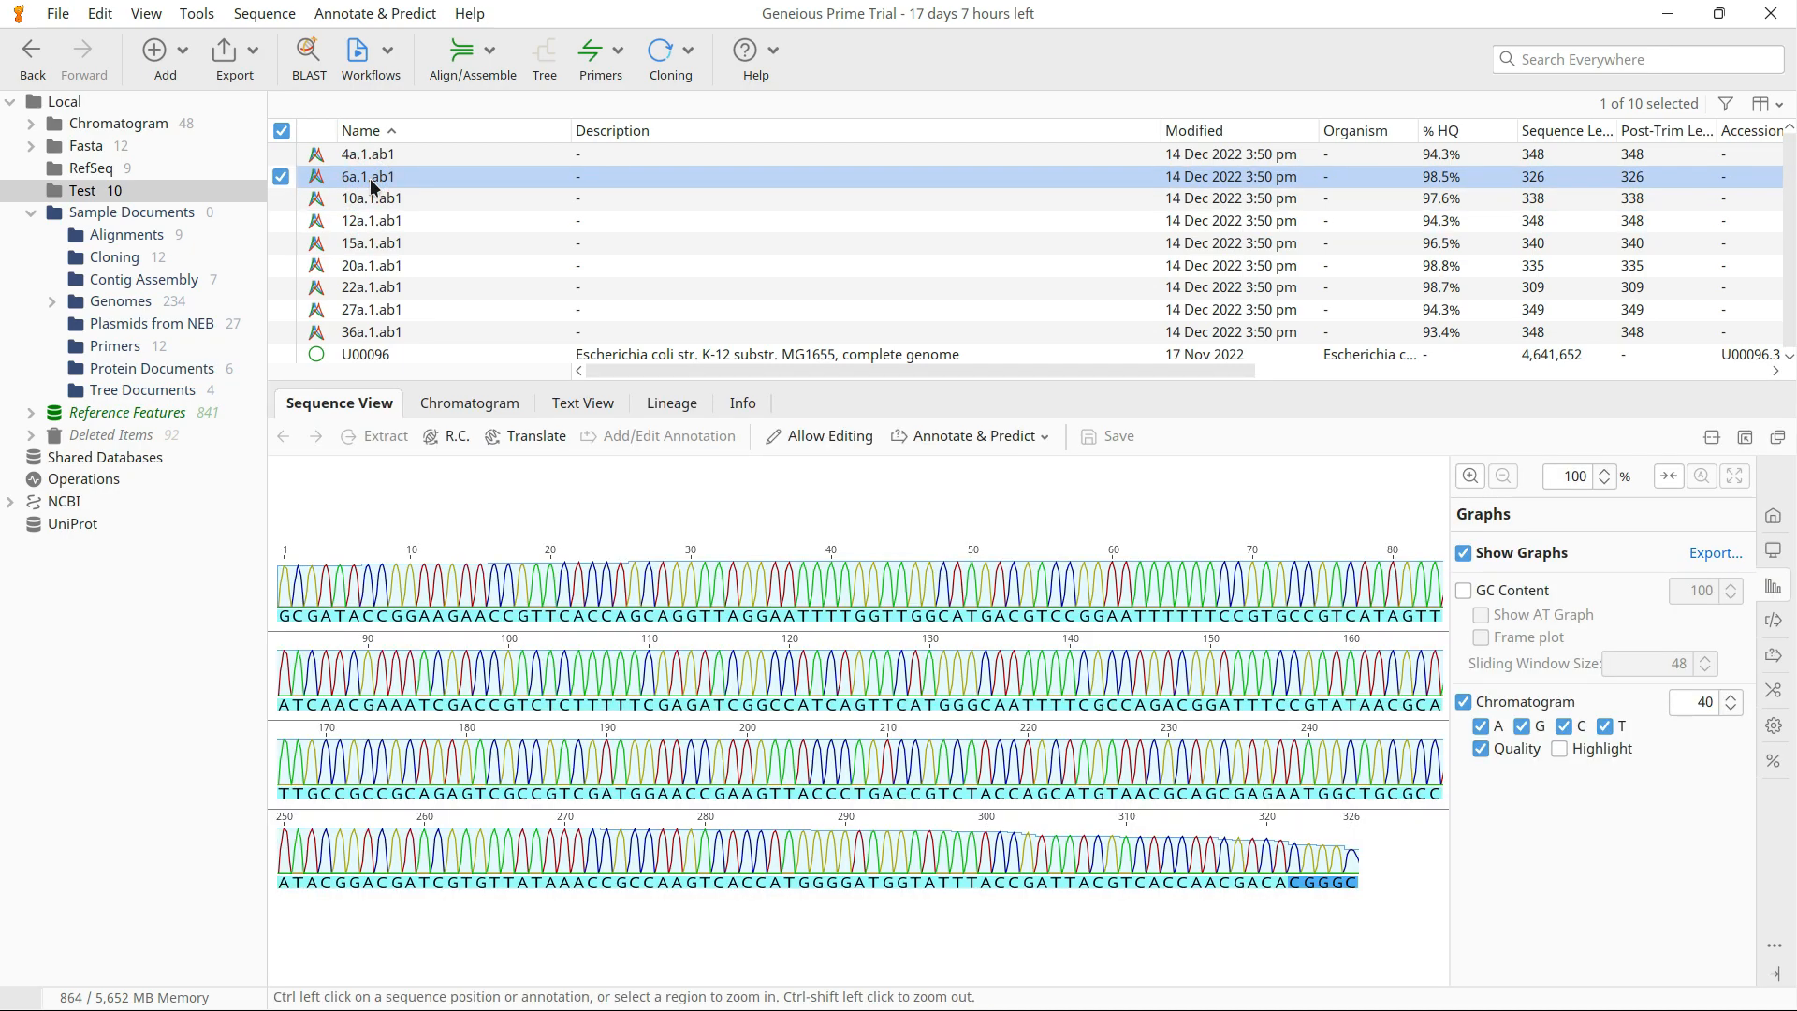
{"action": "left_click", "coordinate": [1219, 288]}
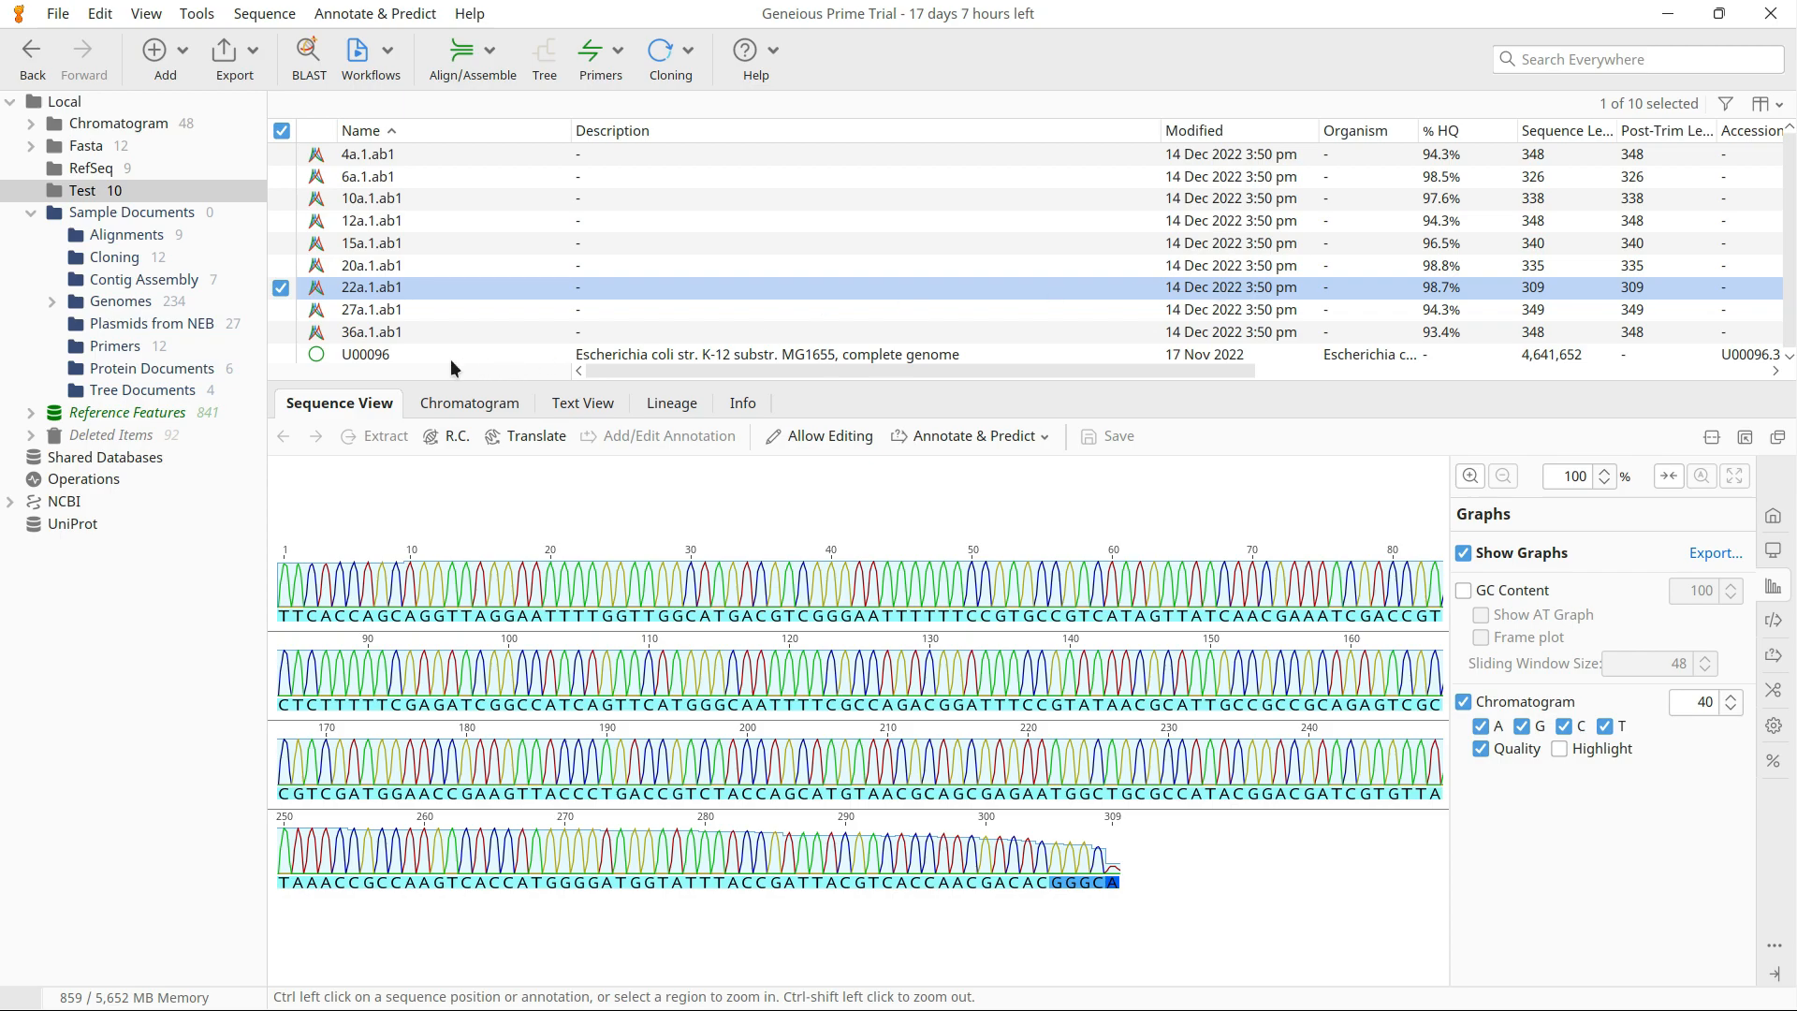
- List the annotations of the U00096 genome and filter them by "gyra"
{"action": "left_click", "coordinate": [358, 350]}
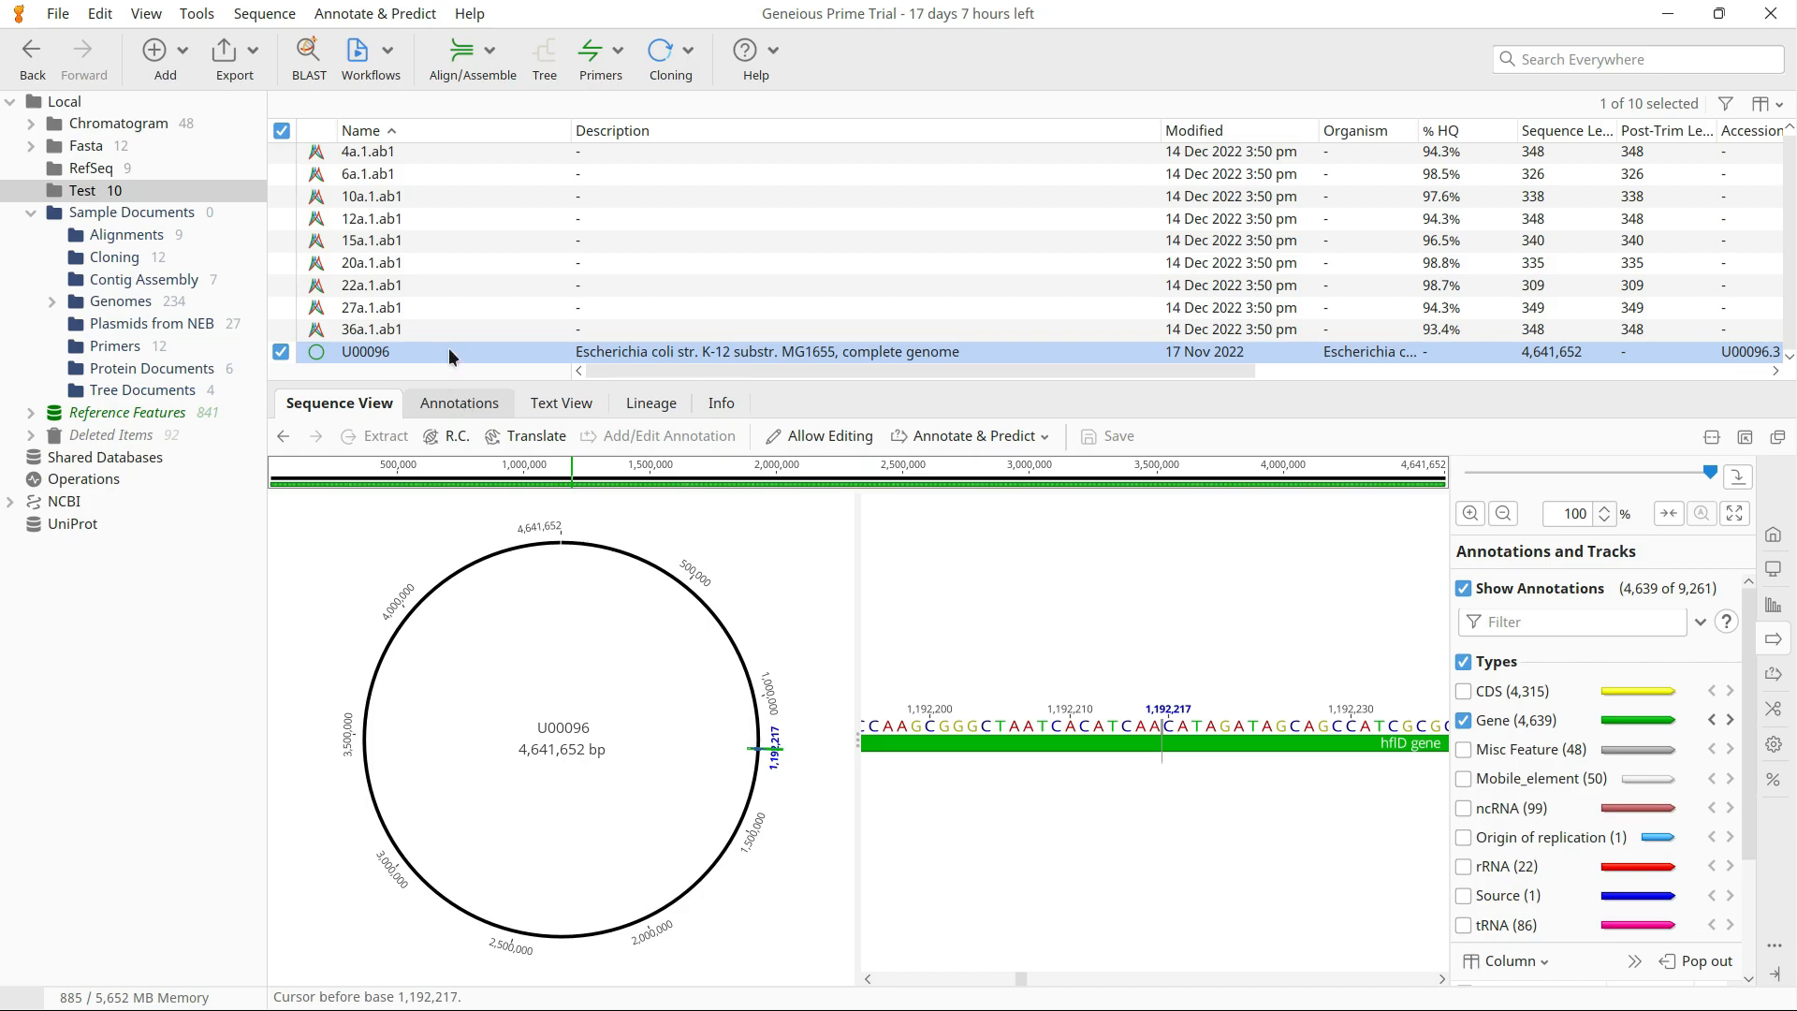
{"action": "left_click", "coordinate": [451, 404]}
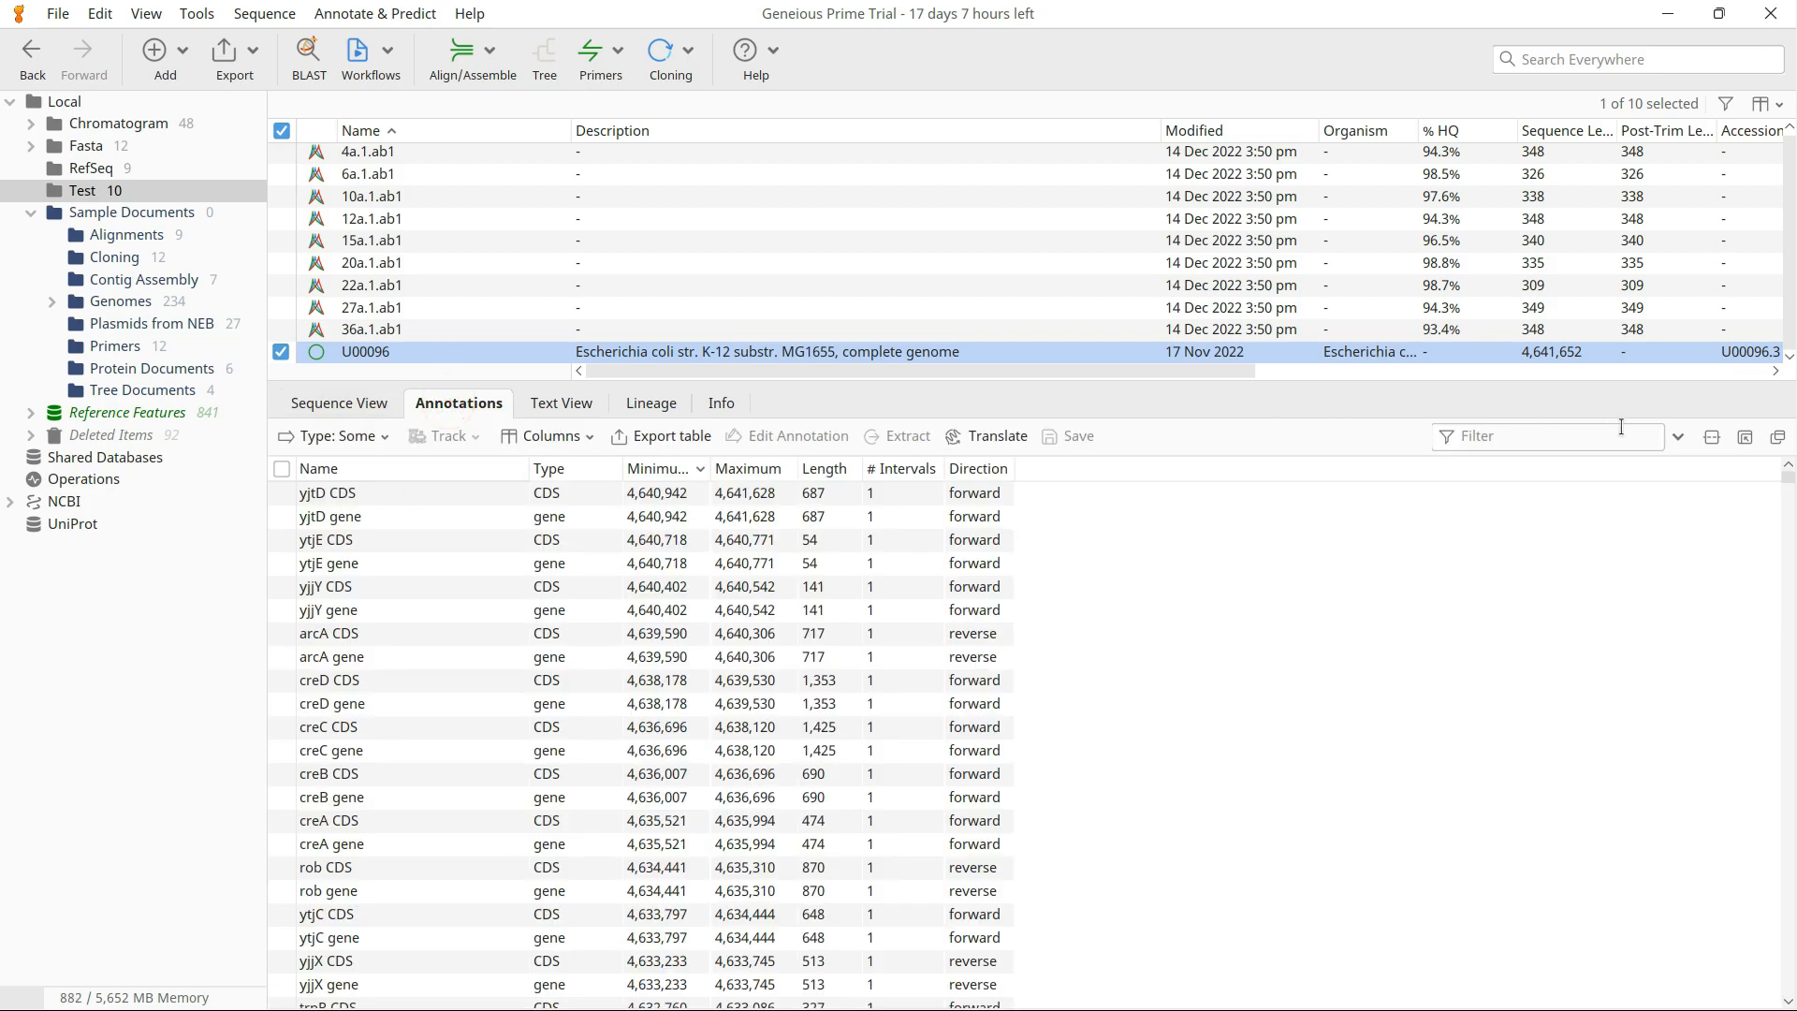
{"action": "left_click", "coordinate": [1580, 440]}
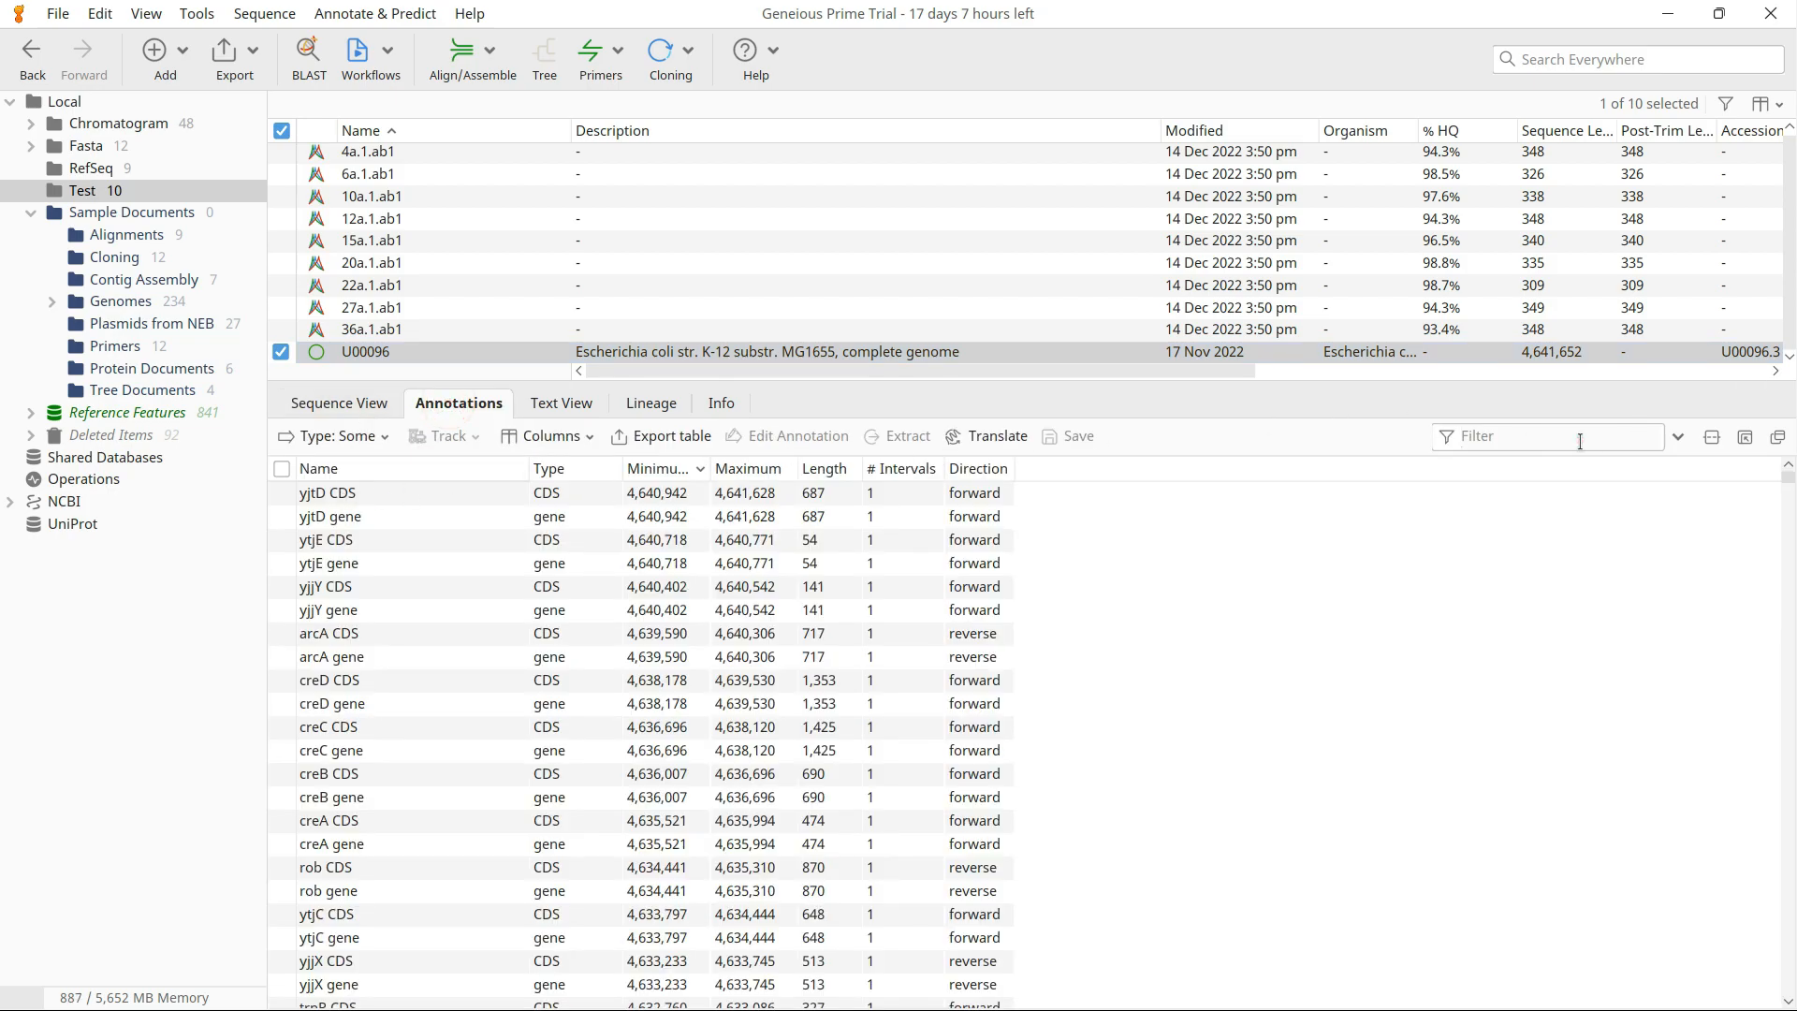
{"action": "type", "text": "gyra"}
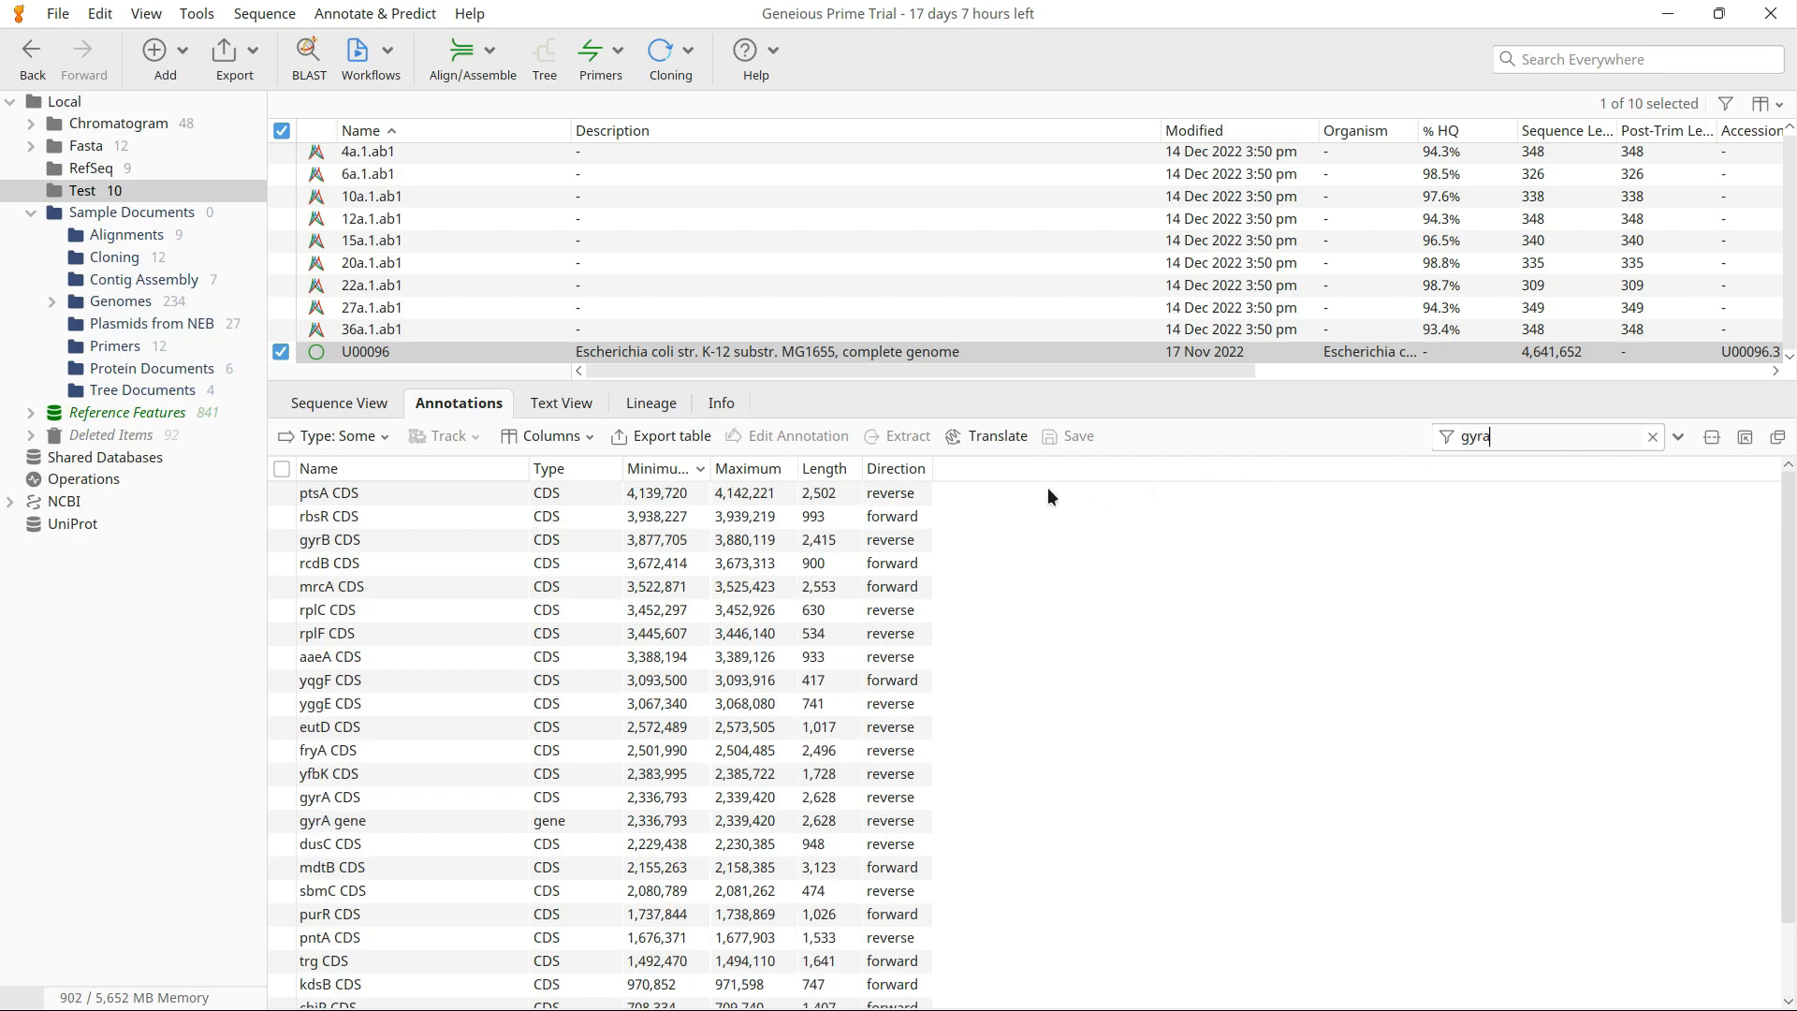
- Sort the filtered annotations by type in descending order so that gene entries come before CDS entries
{"action": "left_click", "coordinate": [558, 471]}
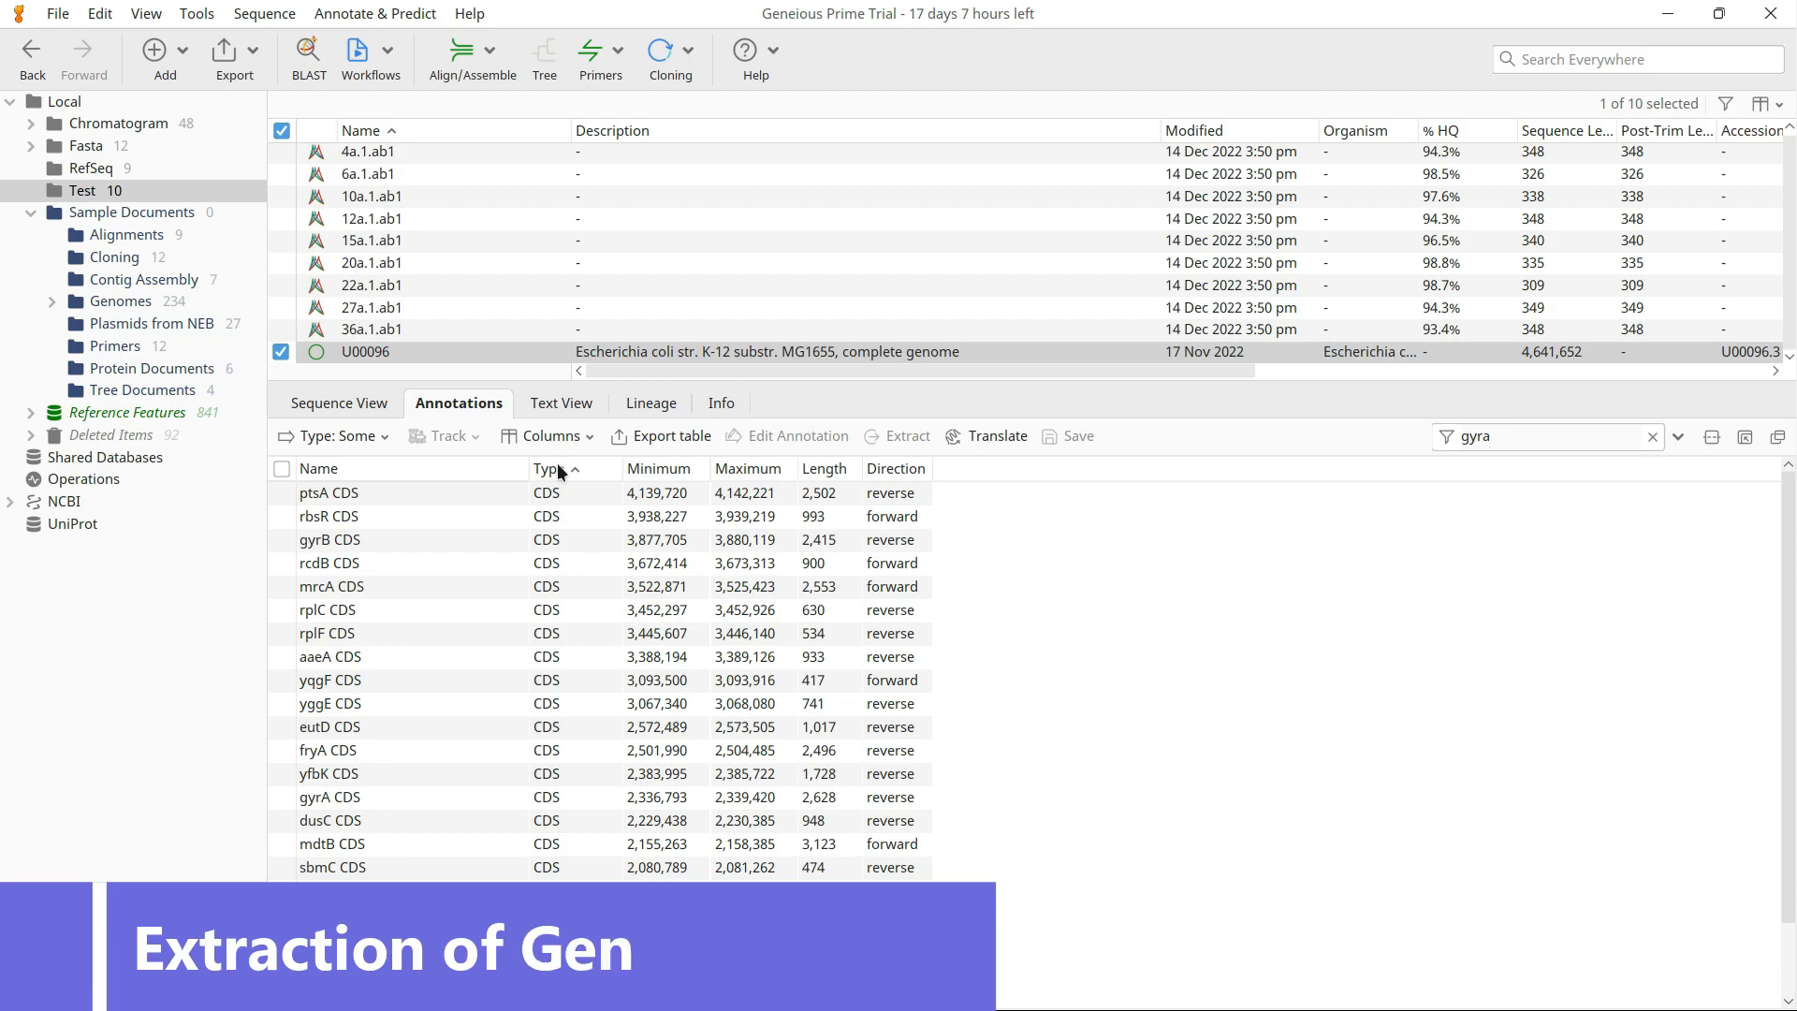
{"action": "scroll", "coordinate": [580, 668], "scroll_direction": "down", "scroll_amount": 1}
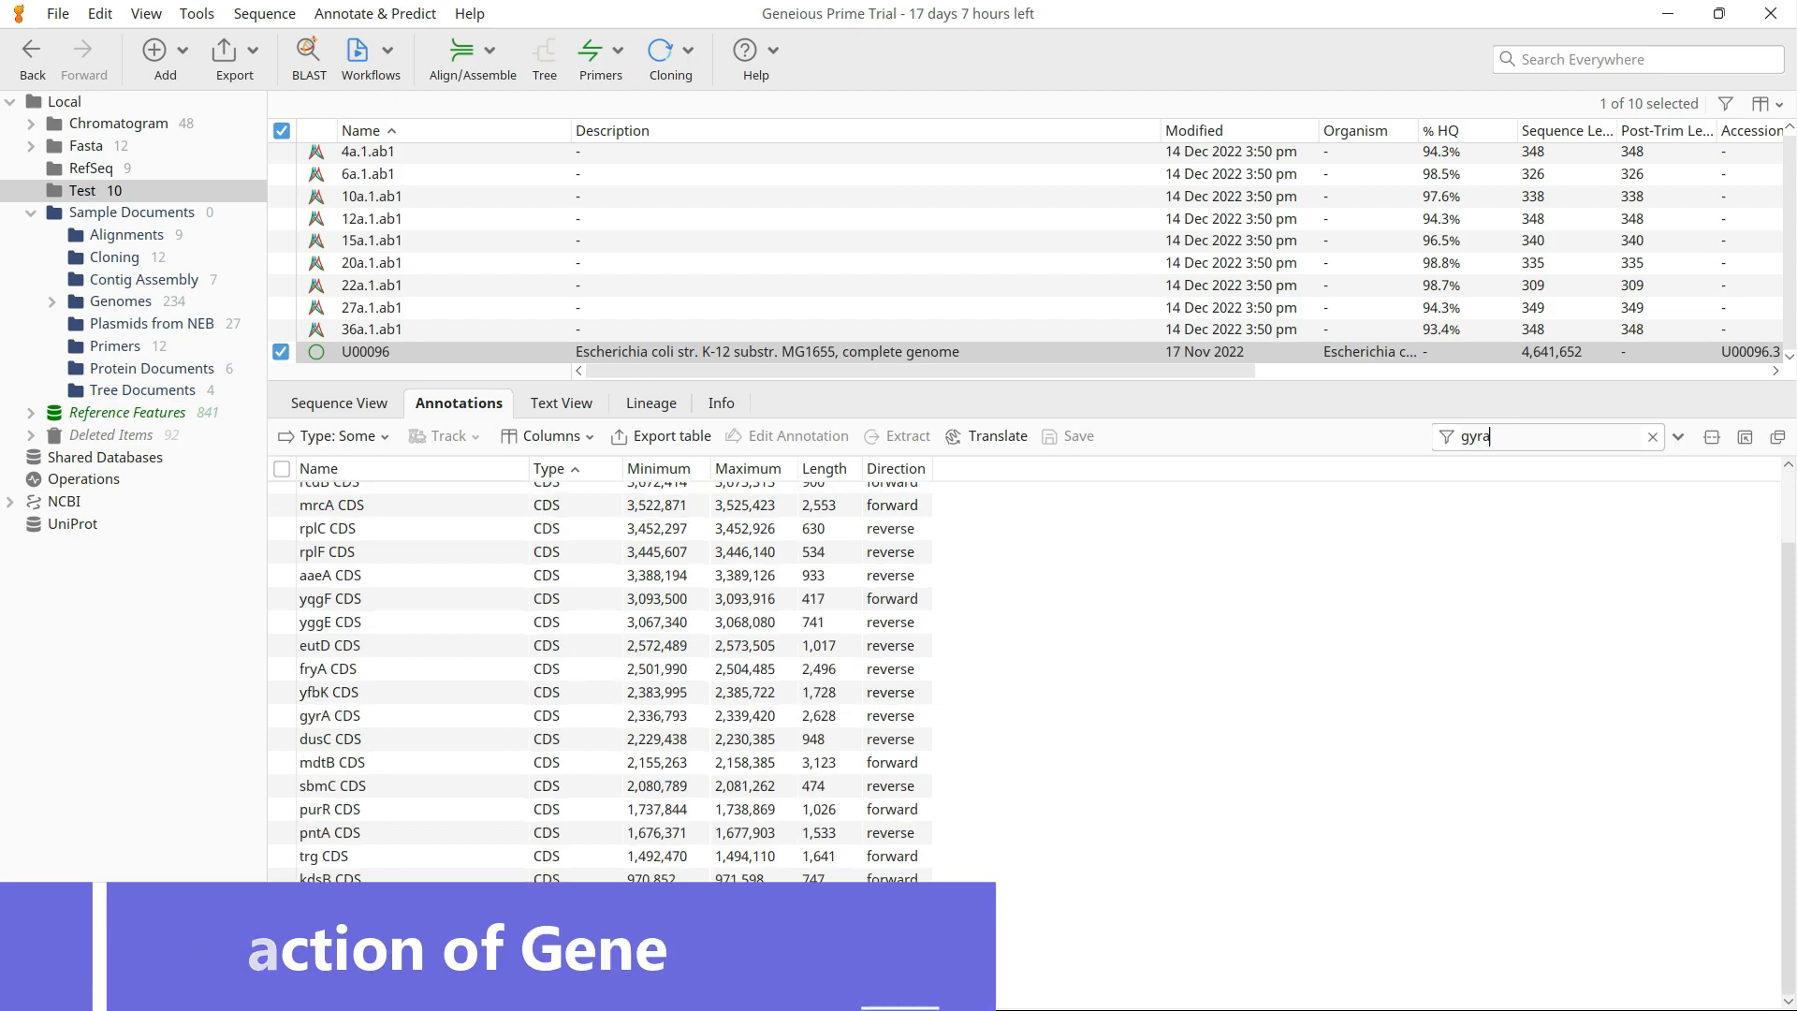
{"action": "left_click", "coordinate": [547, 468]}
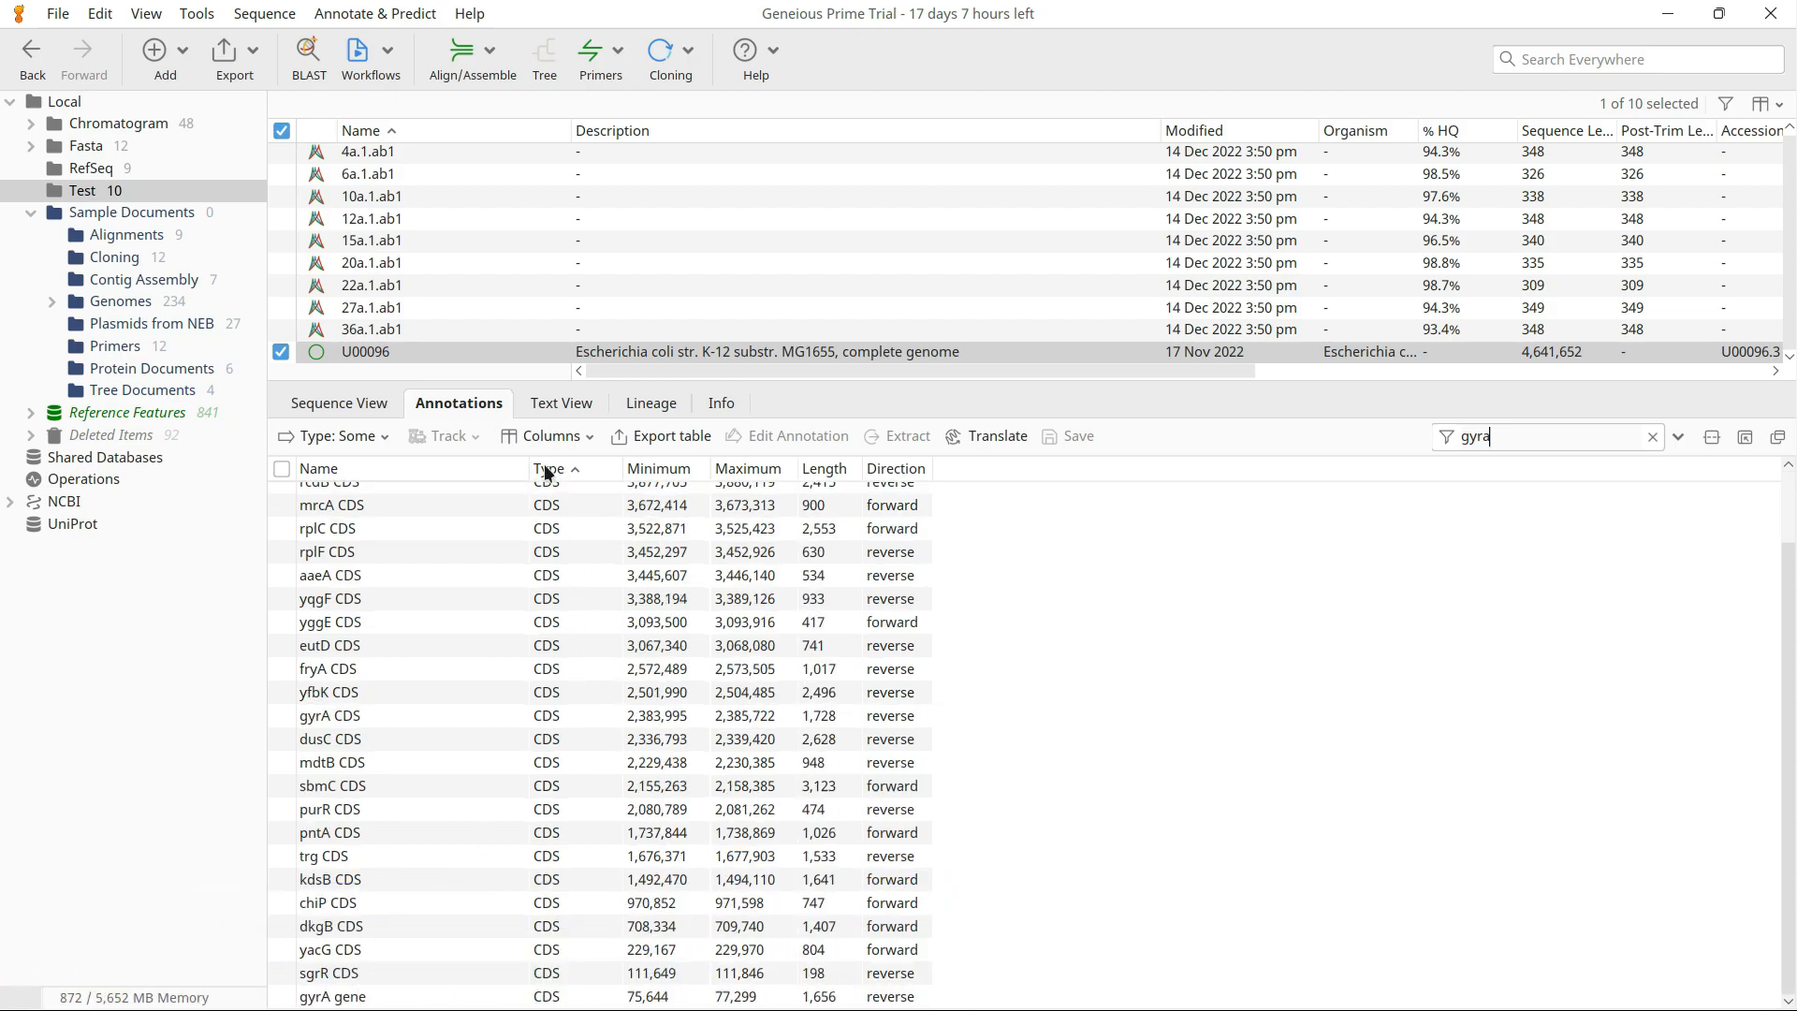
{"action": "scroll", "coordinate": [548, 679], "scroll_direction": "up", "scroll_amount": 2}
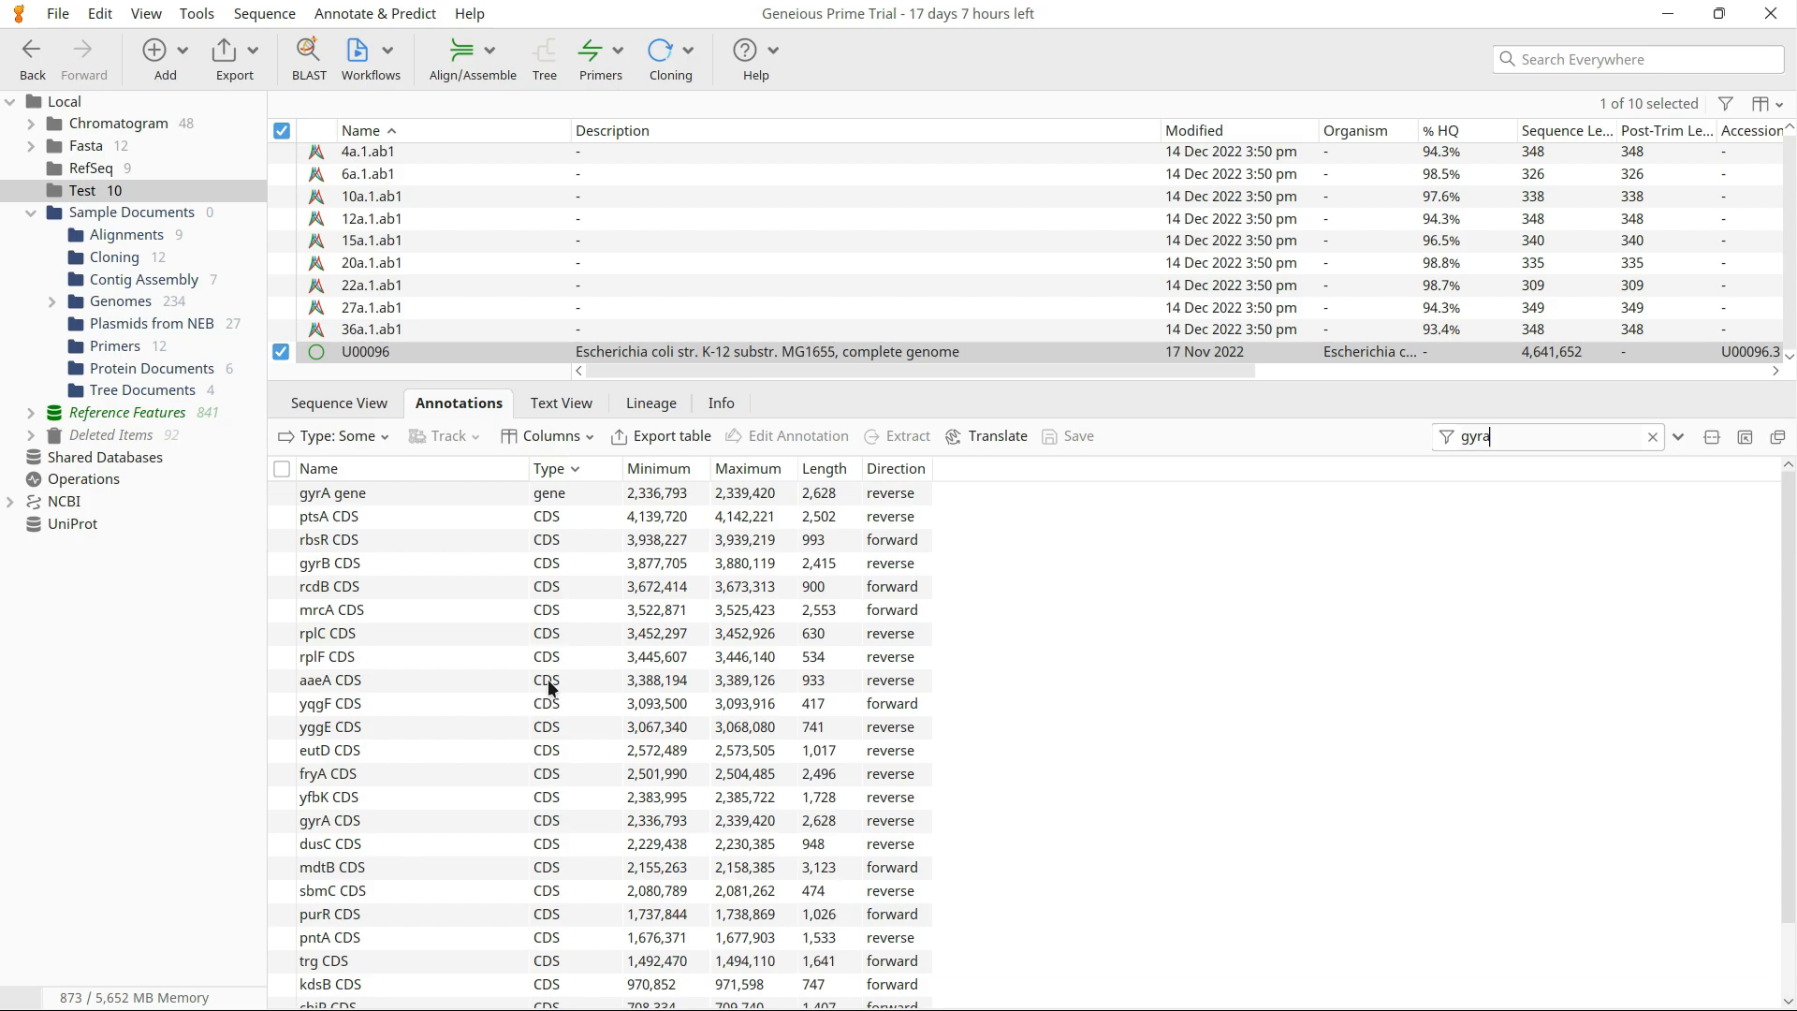
- Extract the region of the gyrA gene annotation from the U00096 genome as its reverse complement
{"action": "left_click", "coordinate": [348, 492]}
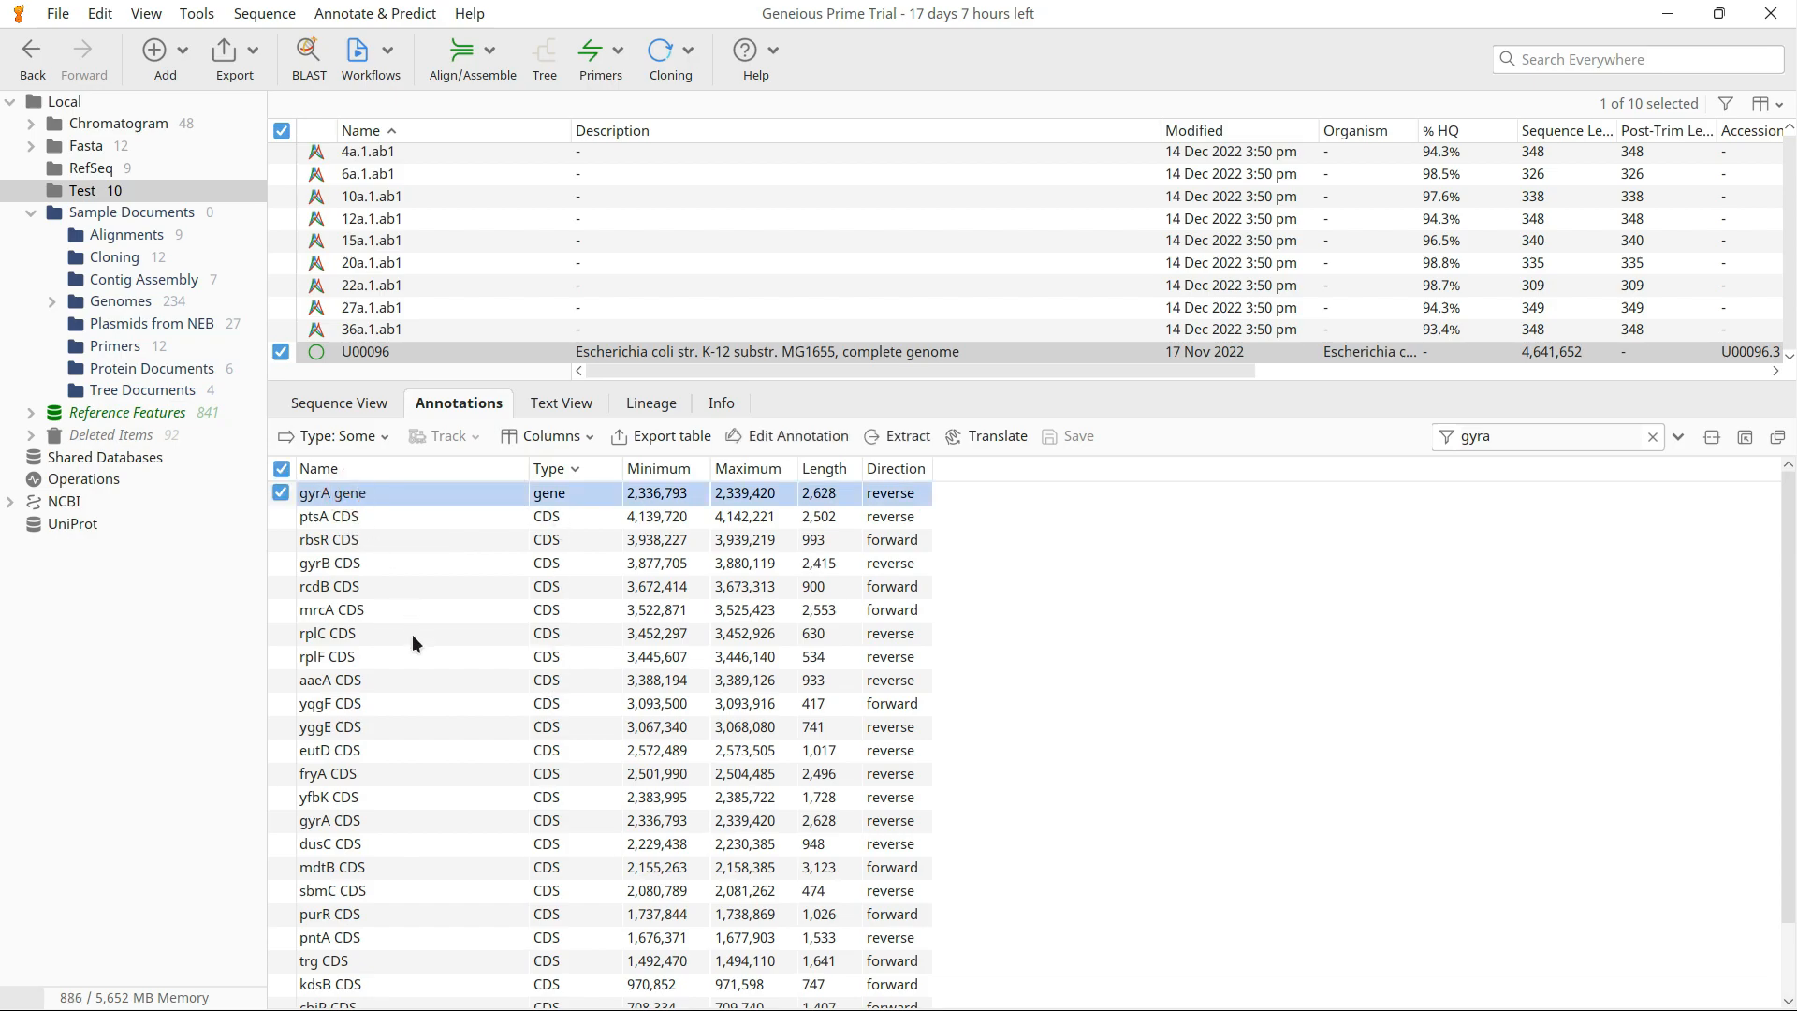
{"action": "right_click", "coordinate": [356, 492]}
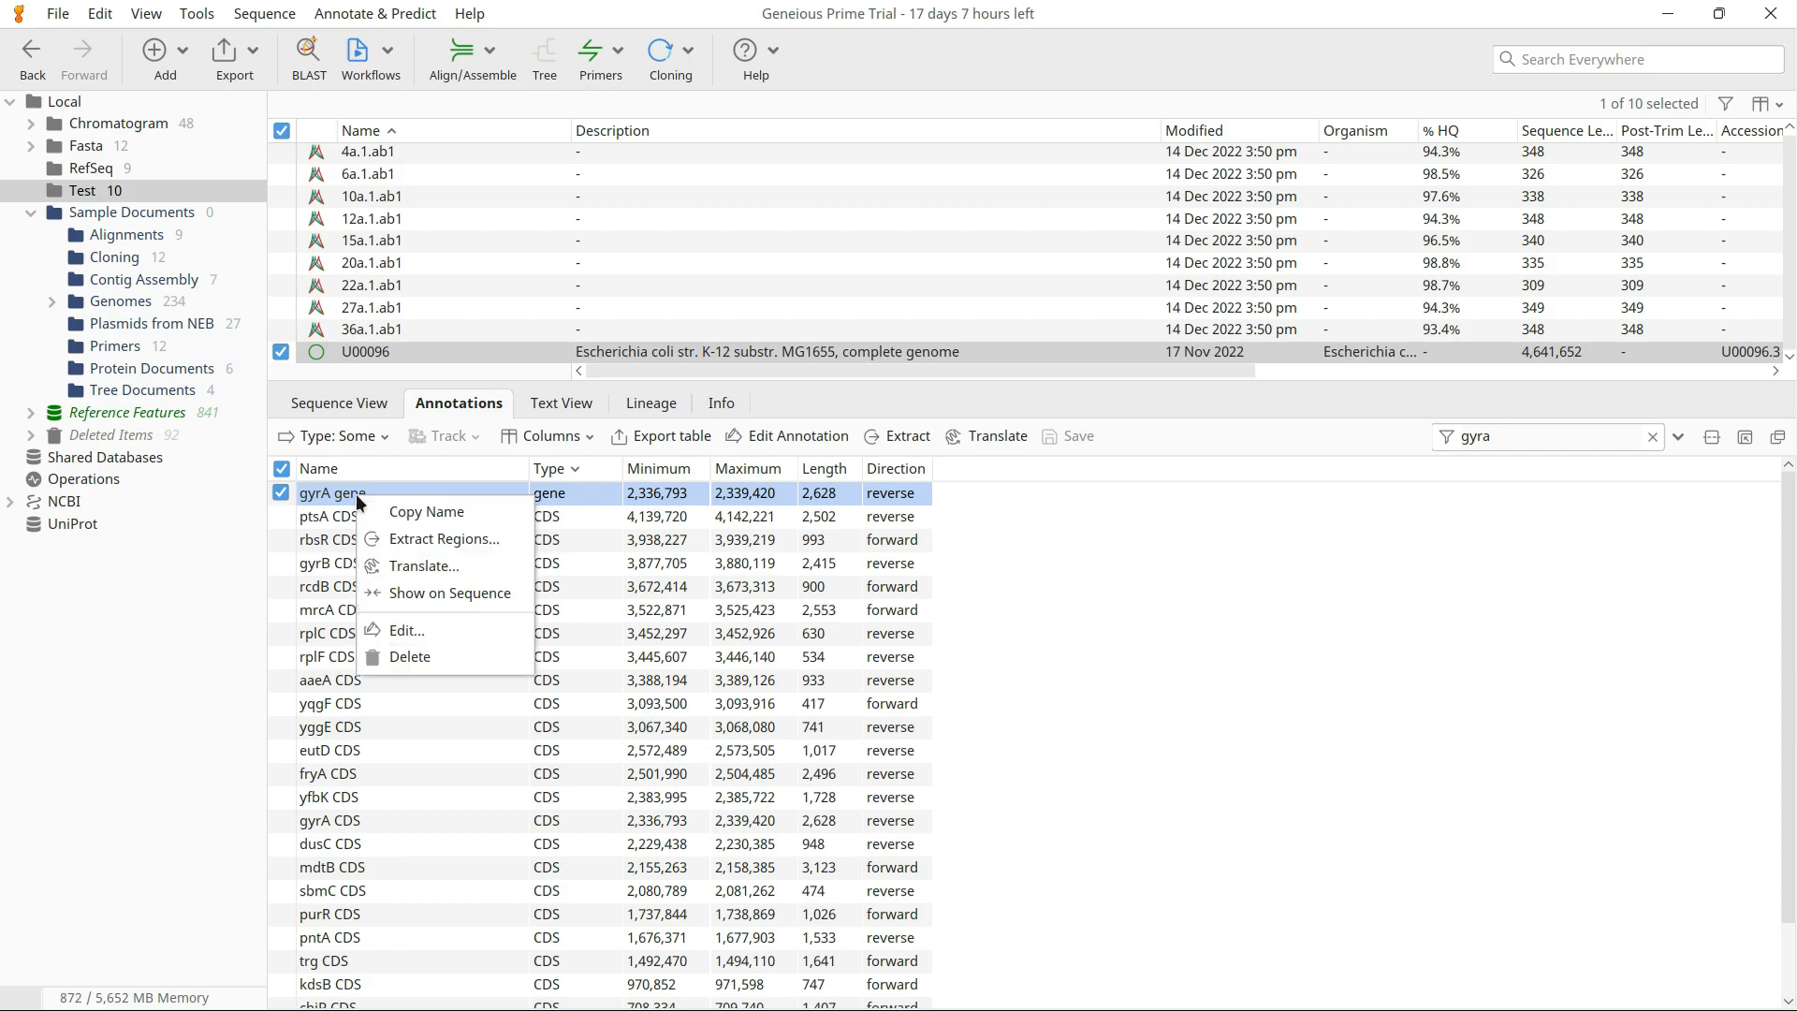
{"action": "left_click", "coordinate": [398, 541]}
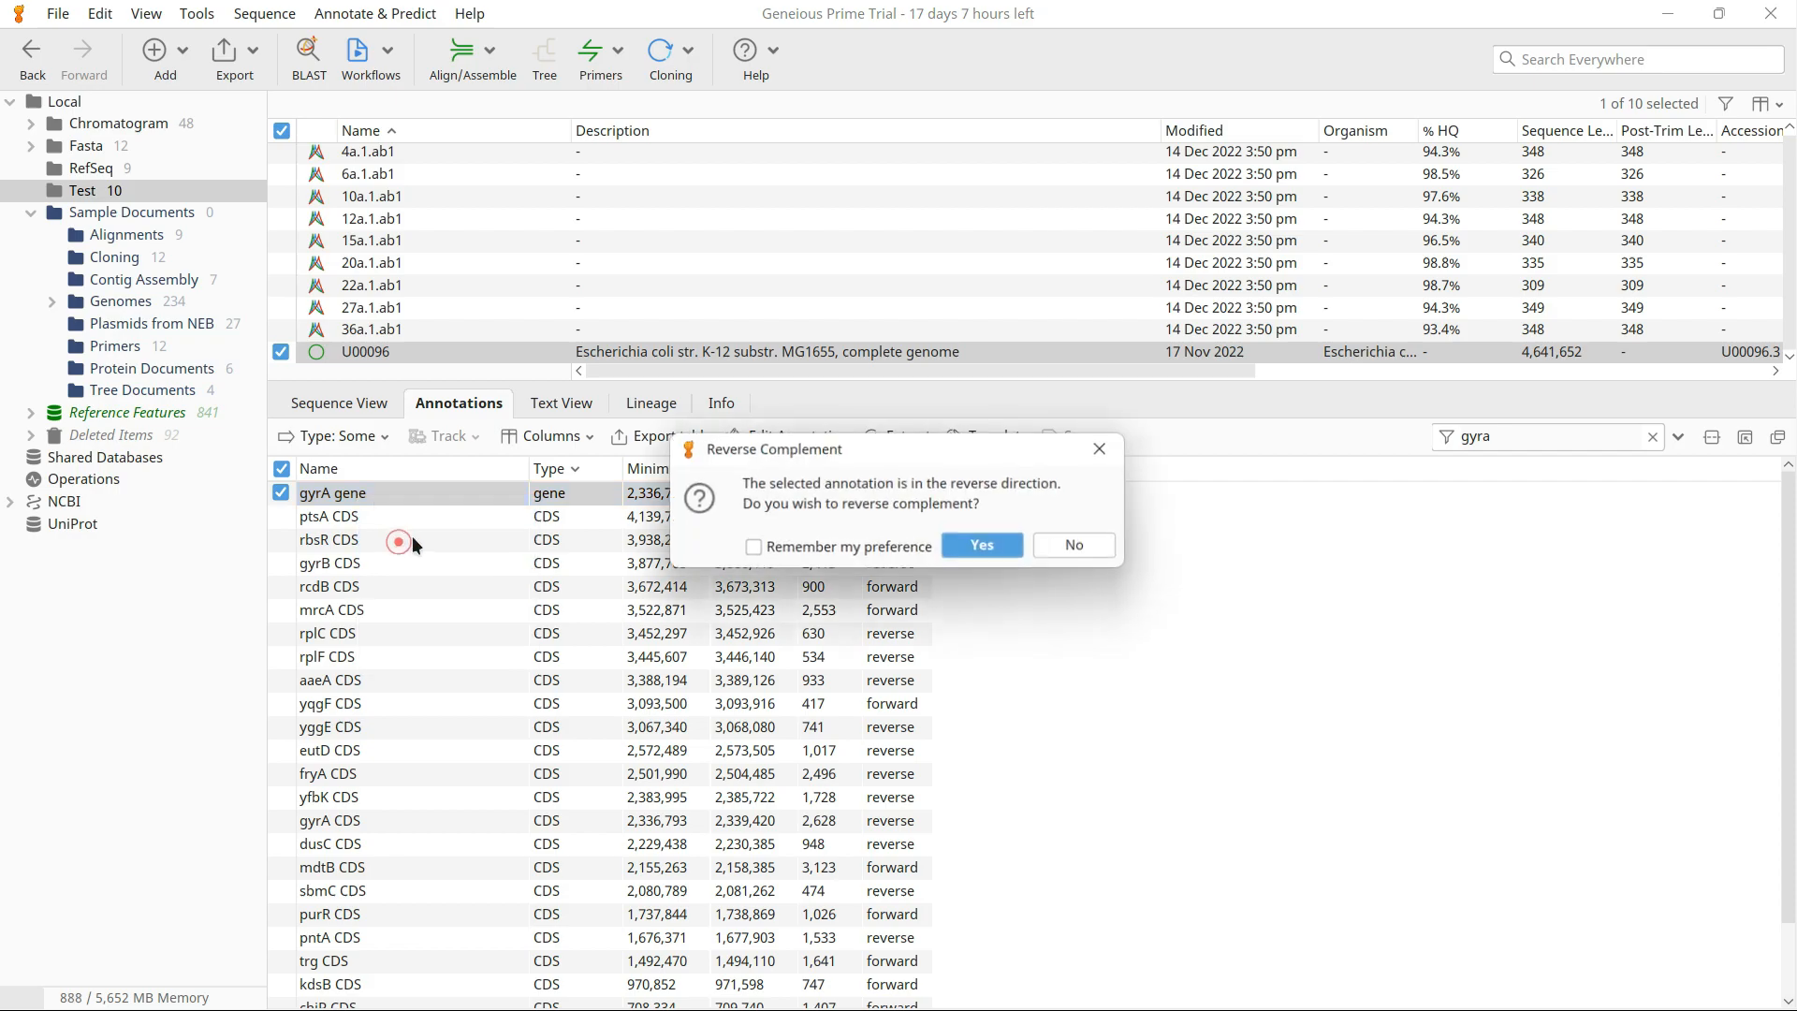
{"action": "left_click", "coordinate": [976, 545]}
{"action": "left_click", "coordinate": [1037, 552]}
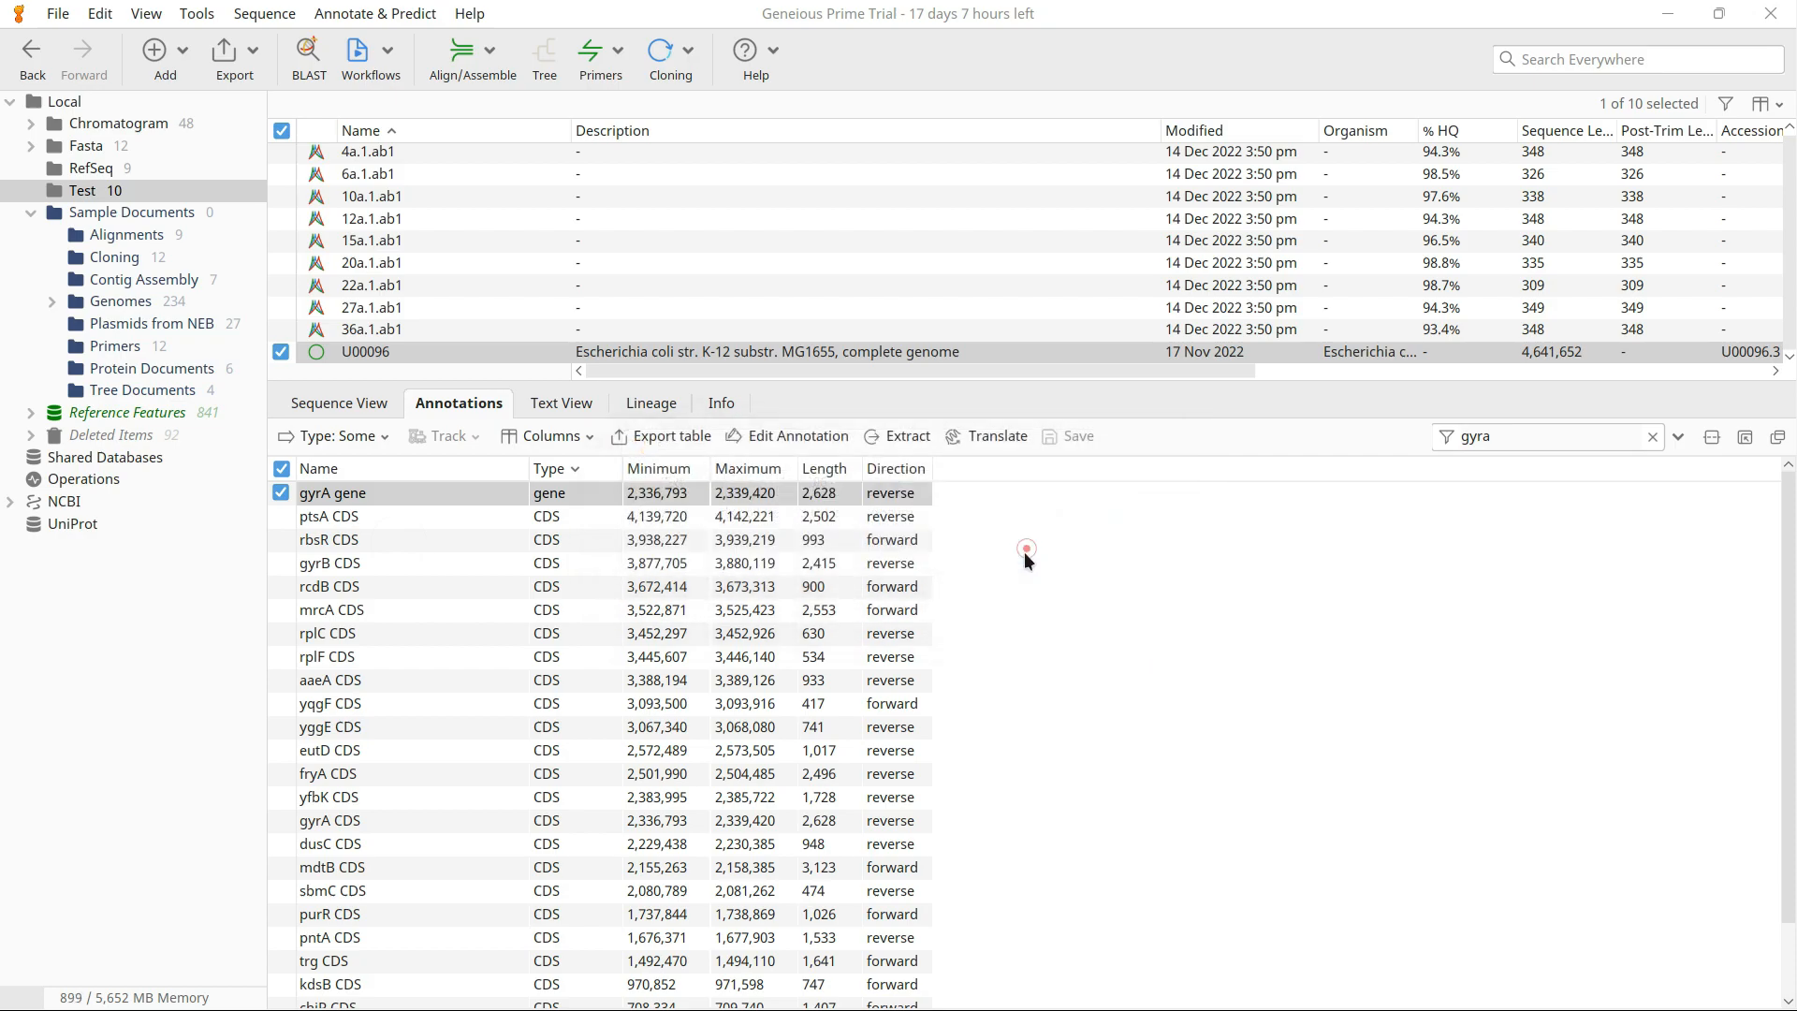
- Examine the extracted gyrA gene sequence at 100% zoom, checking the ATG start codon and the last bases
{"action": "left_click", "coordinate": [364, 404]}
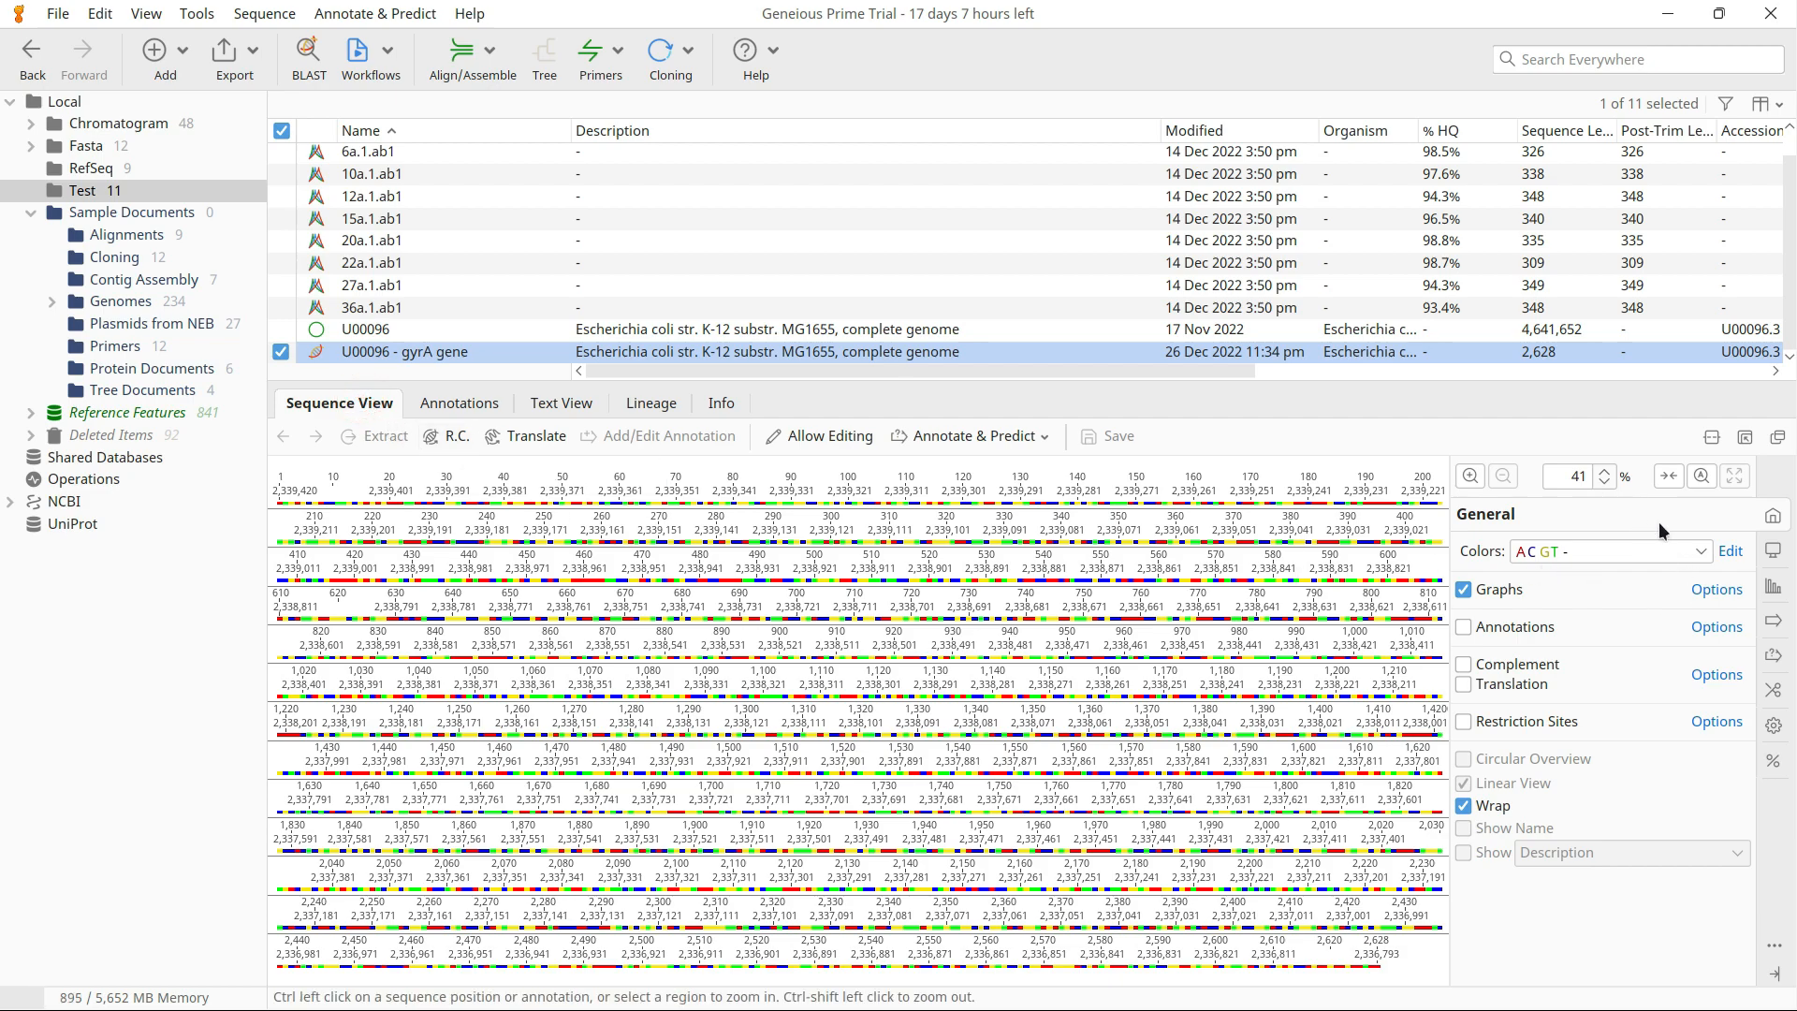
{"action": "left_click", "coordinate": [1667, 477]}
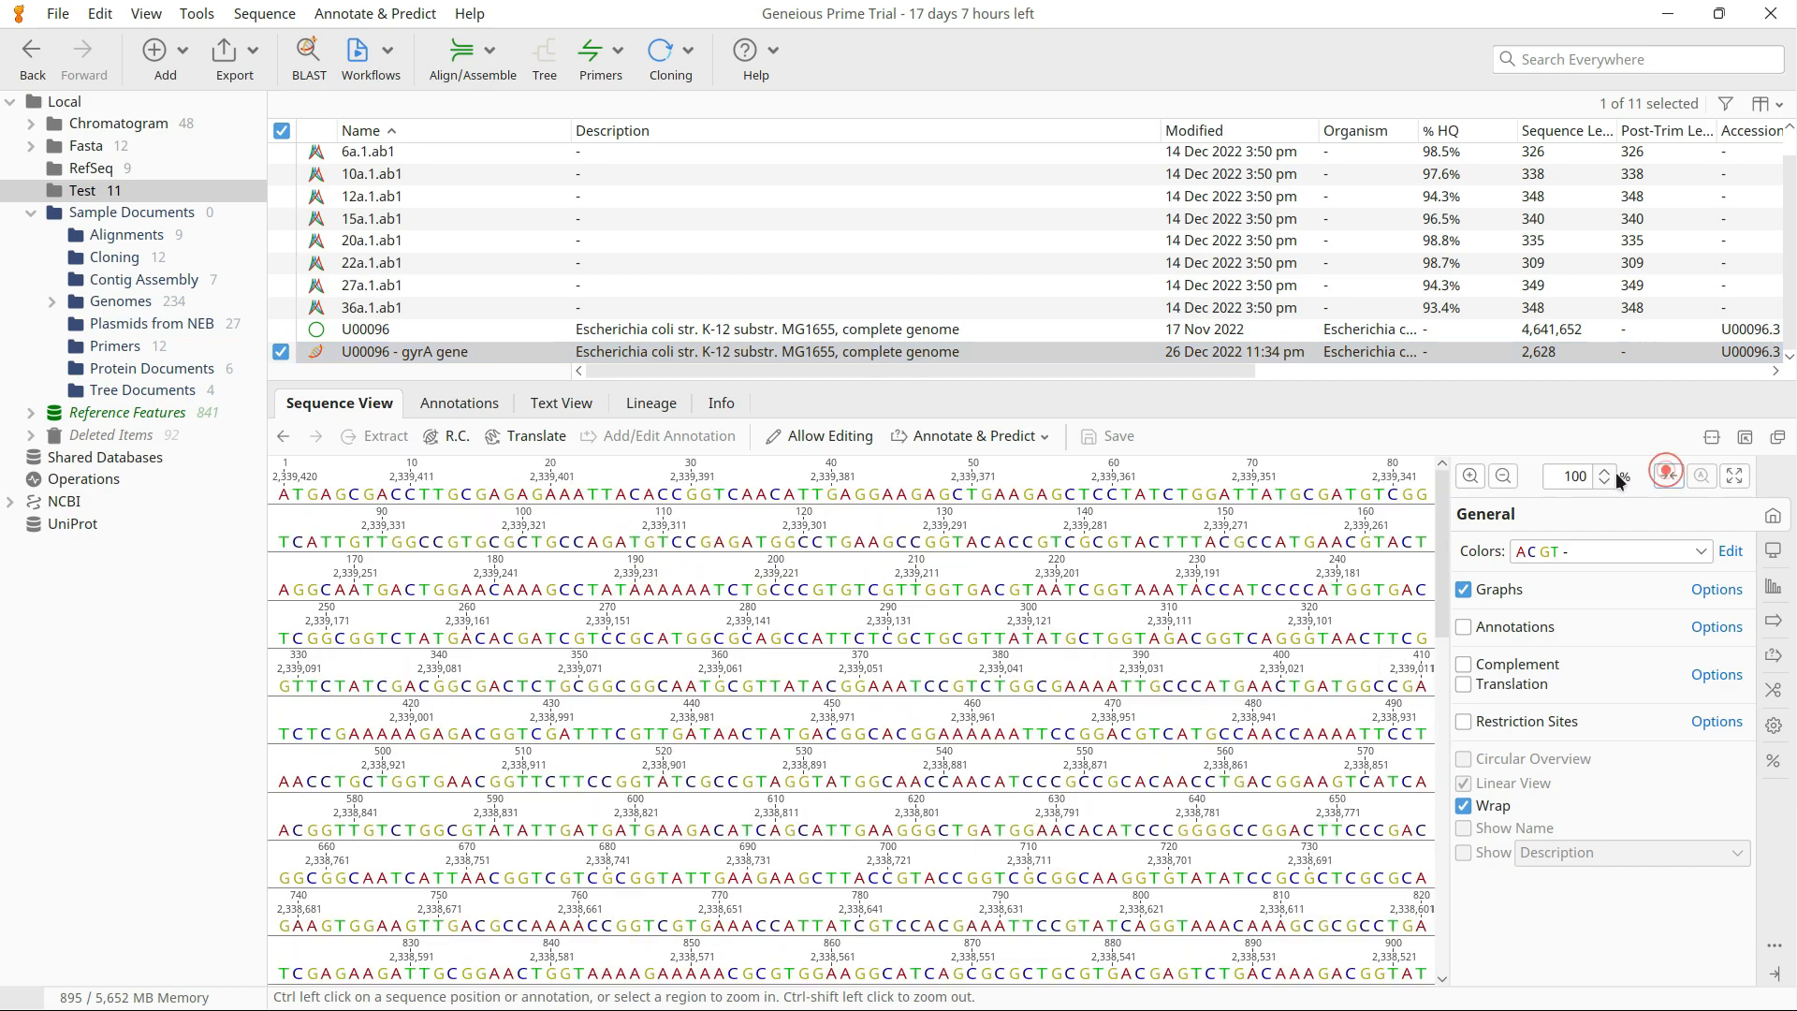
{"action": "left_click", "coordinate": [281, 509]}
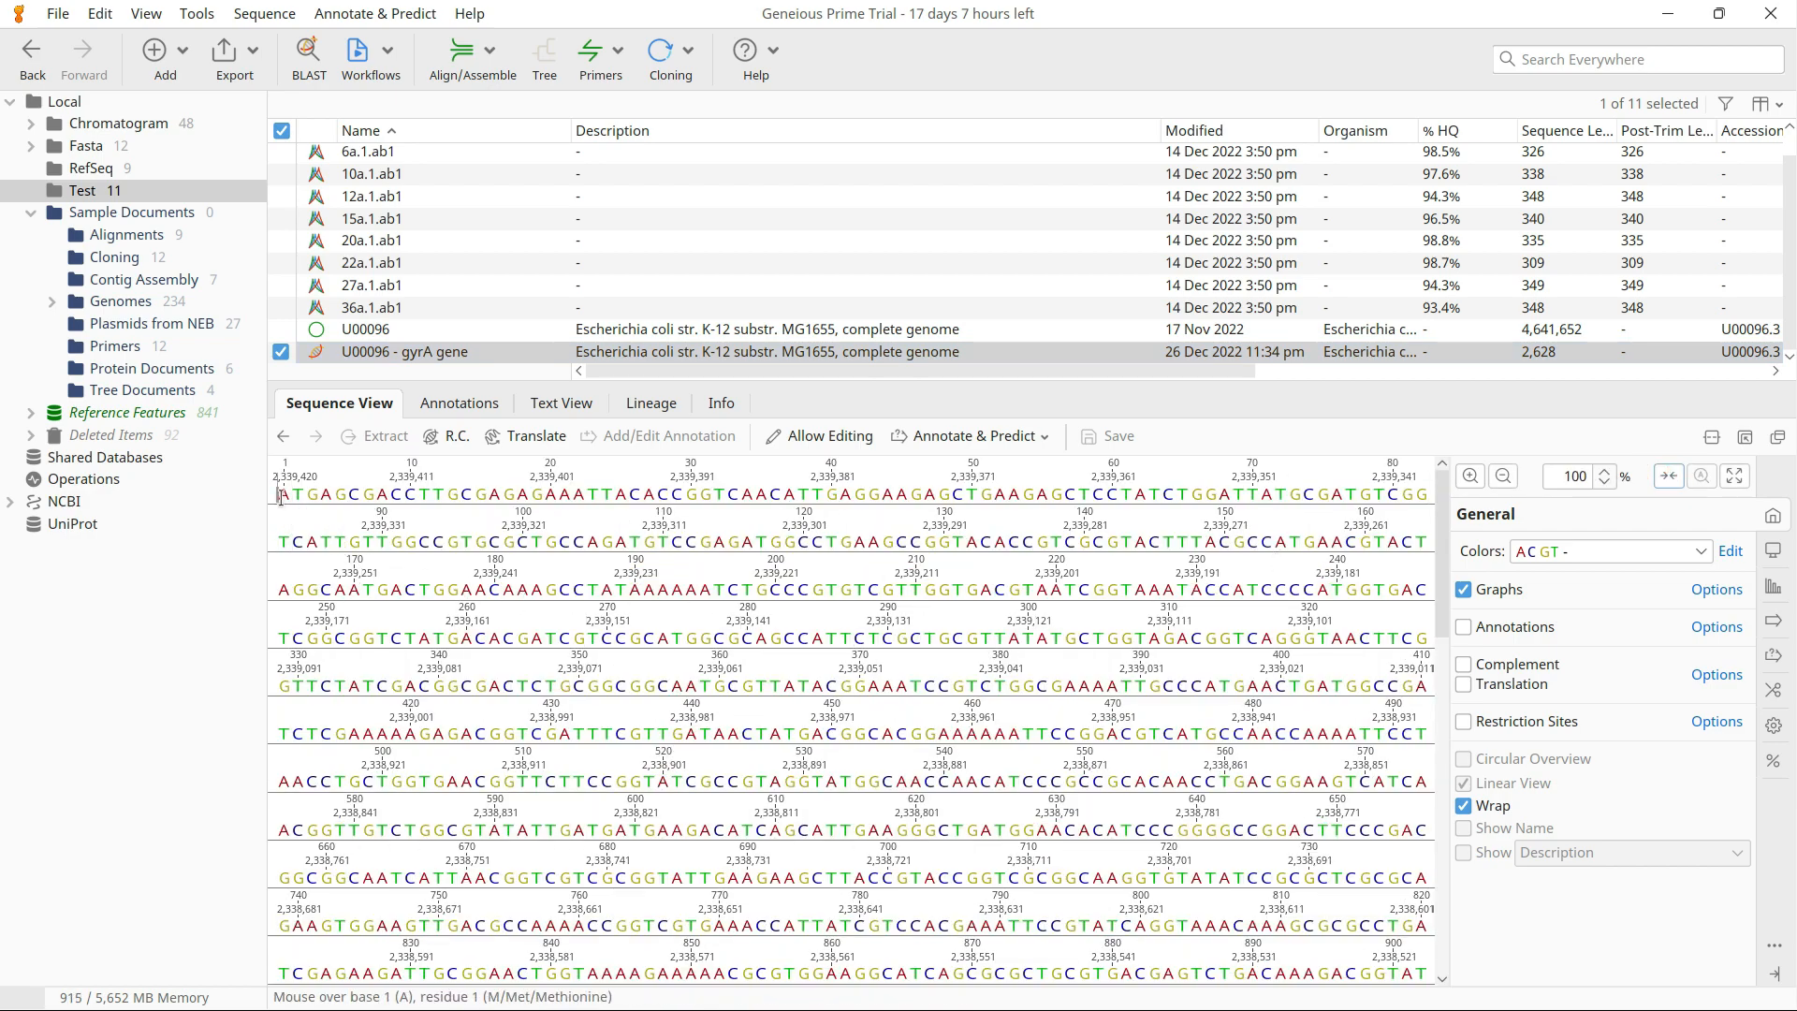
{"action": "left_click_drag", "start_coordinate": [281, 493], "coordinate": [319, 493]}
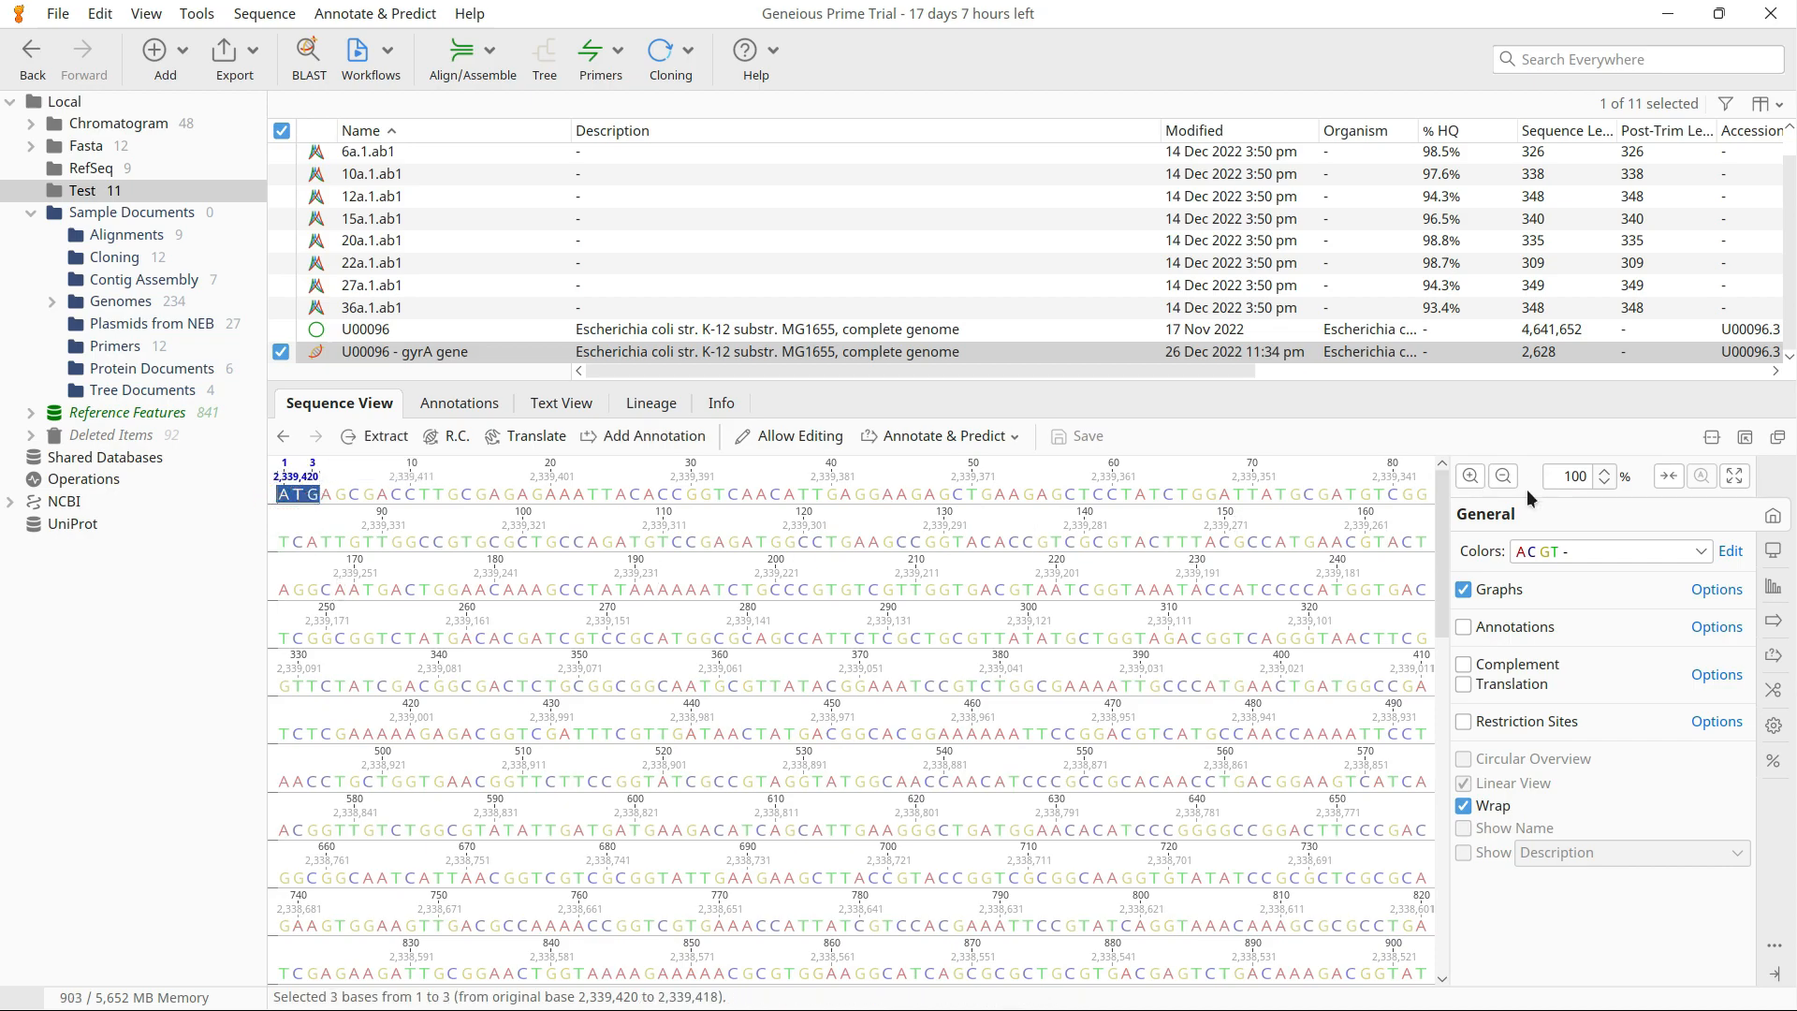
{"action": "left_click_drag", "start_coordinate": [1445, 510], "coordinate": [1441, 904]}
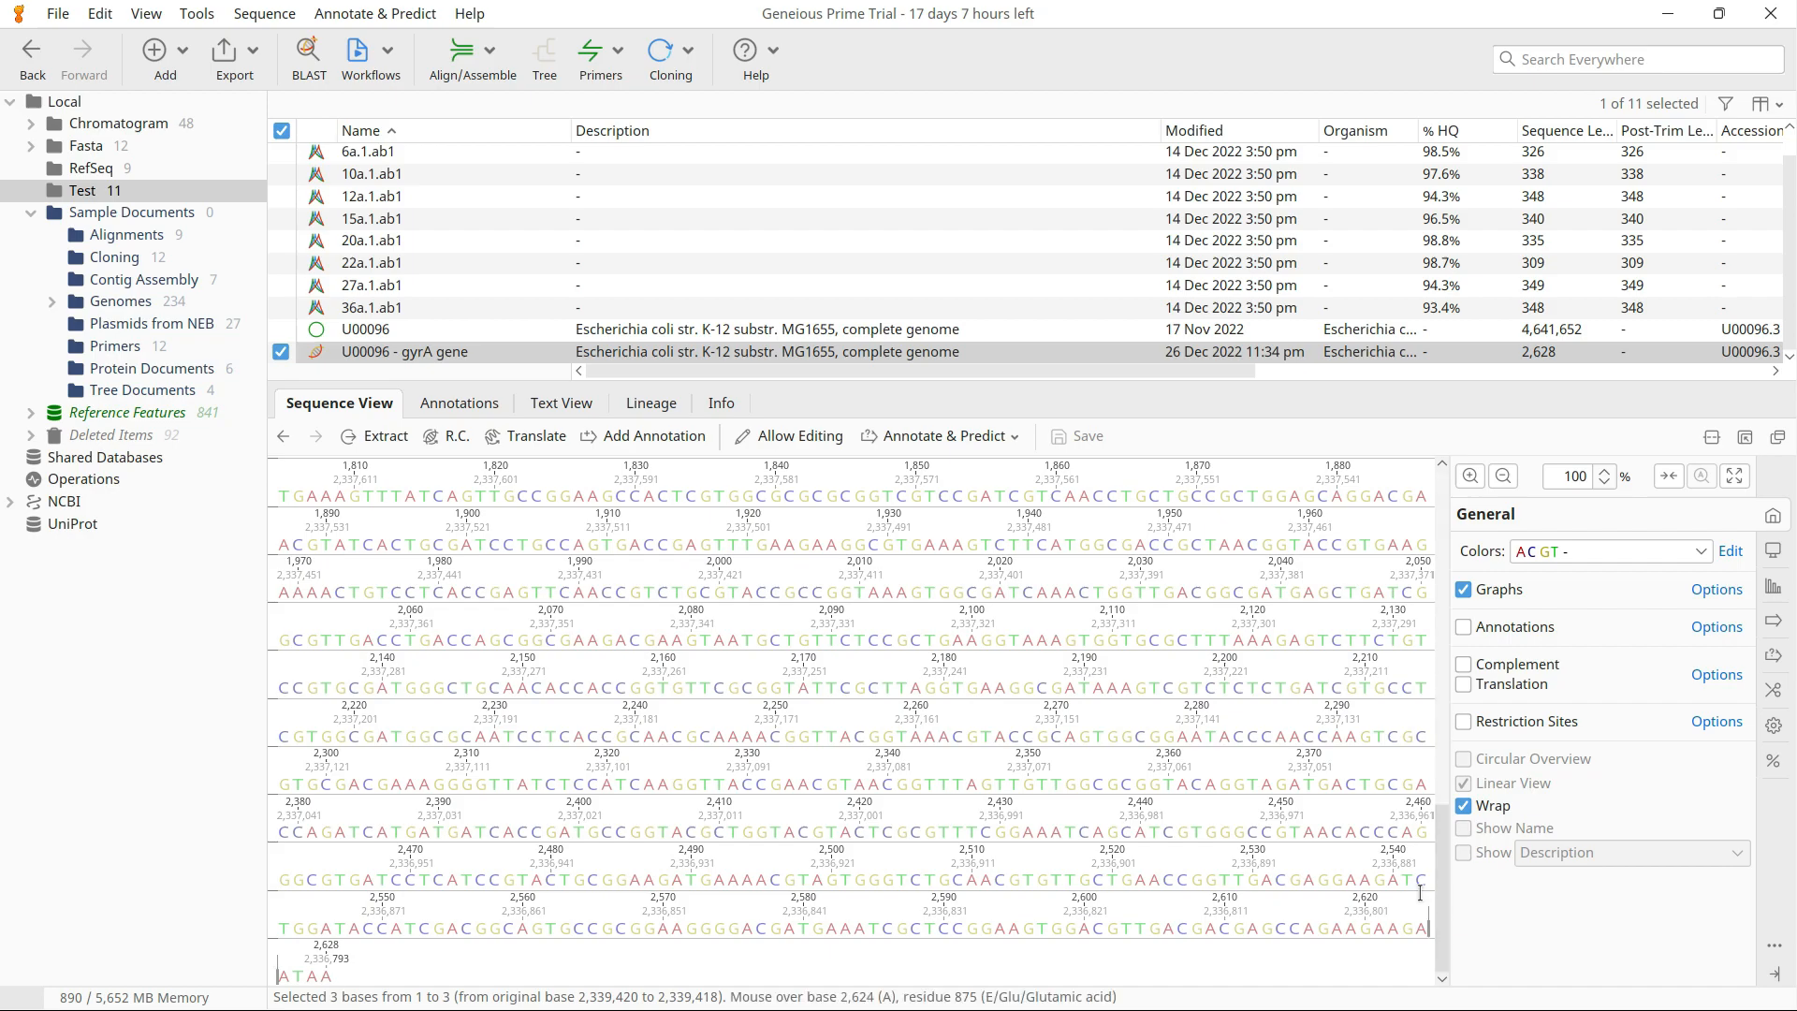
{"action": "left_click_drag", "start_coordinate": [293, 974], "coordinate": [337, 974]}
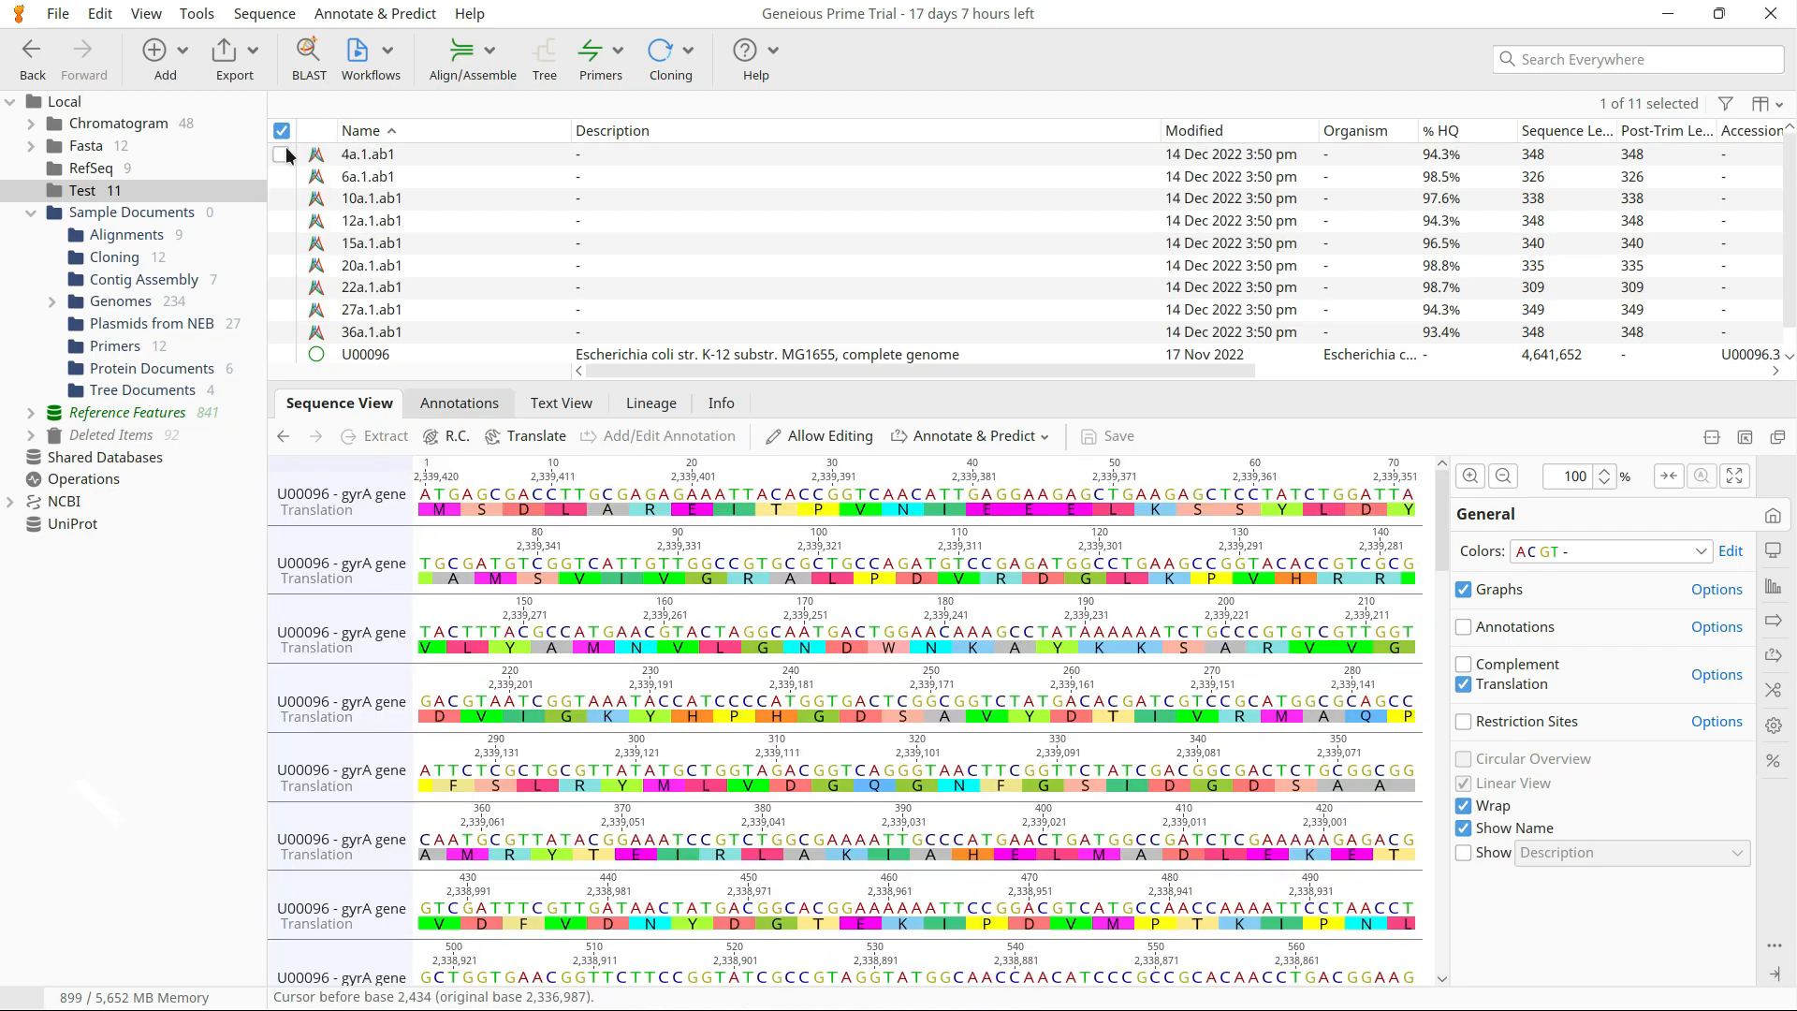
- Select the nine reads from 4a.1 to 36a.1 together with the extracted gyrA gene, leaving out the full genome, and enlarge the document list
{"action": "left_click", "coordinate": [283, 154]}
{"action": "left_click", "coordinate": [283, 176]}
{"action": "left_click", "coordinate": [281, 197]}
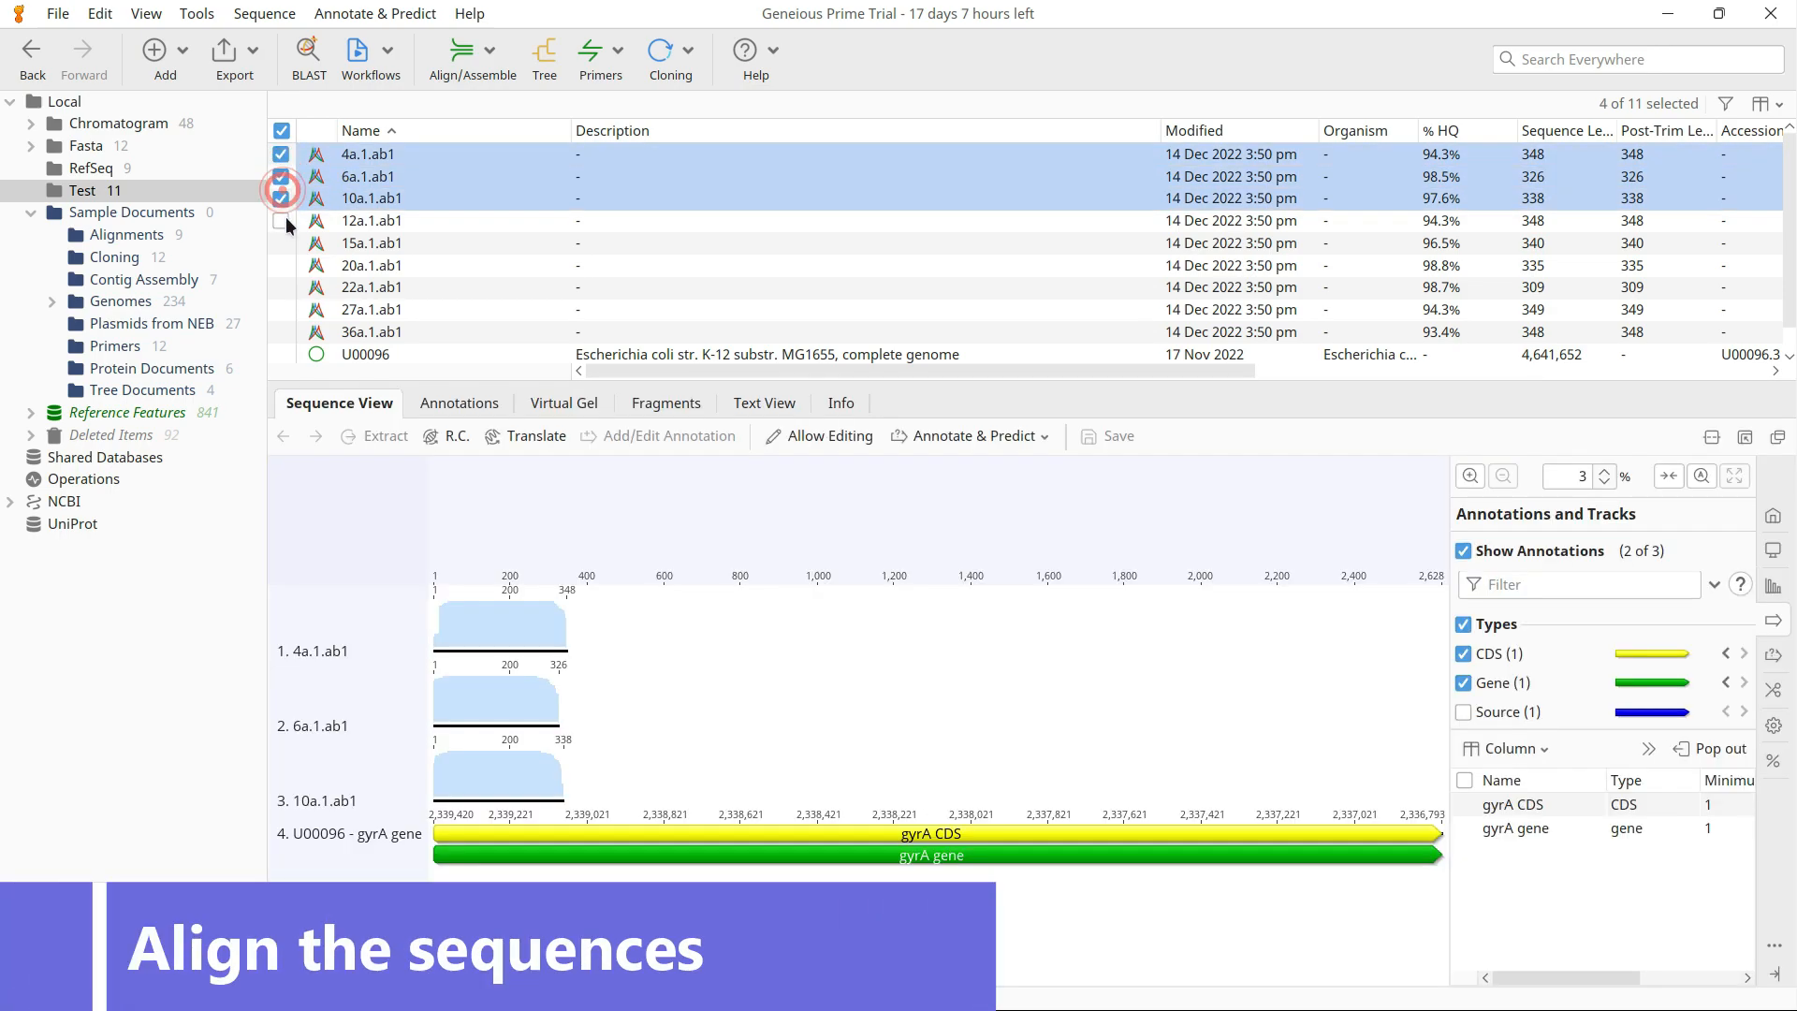
{"action": "left_click", "coordinate": [283, 219]}
{"action": "left_click", "coordinate": [282, 242]}
{"action": "left_click", "coordinate": [281, 265]}
{"action": "left_click", "coordinate": [281, 287]}
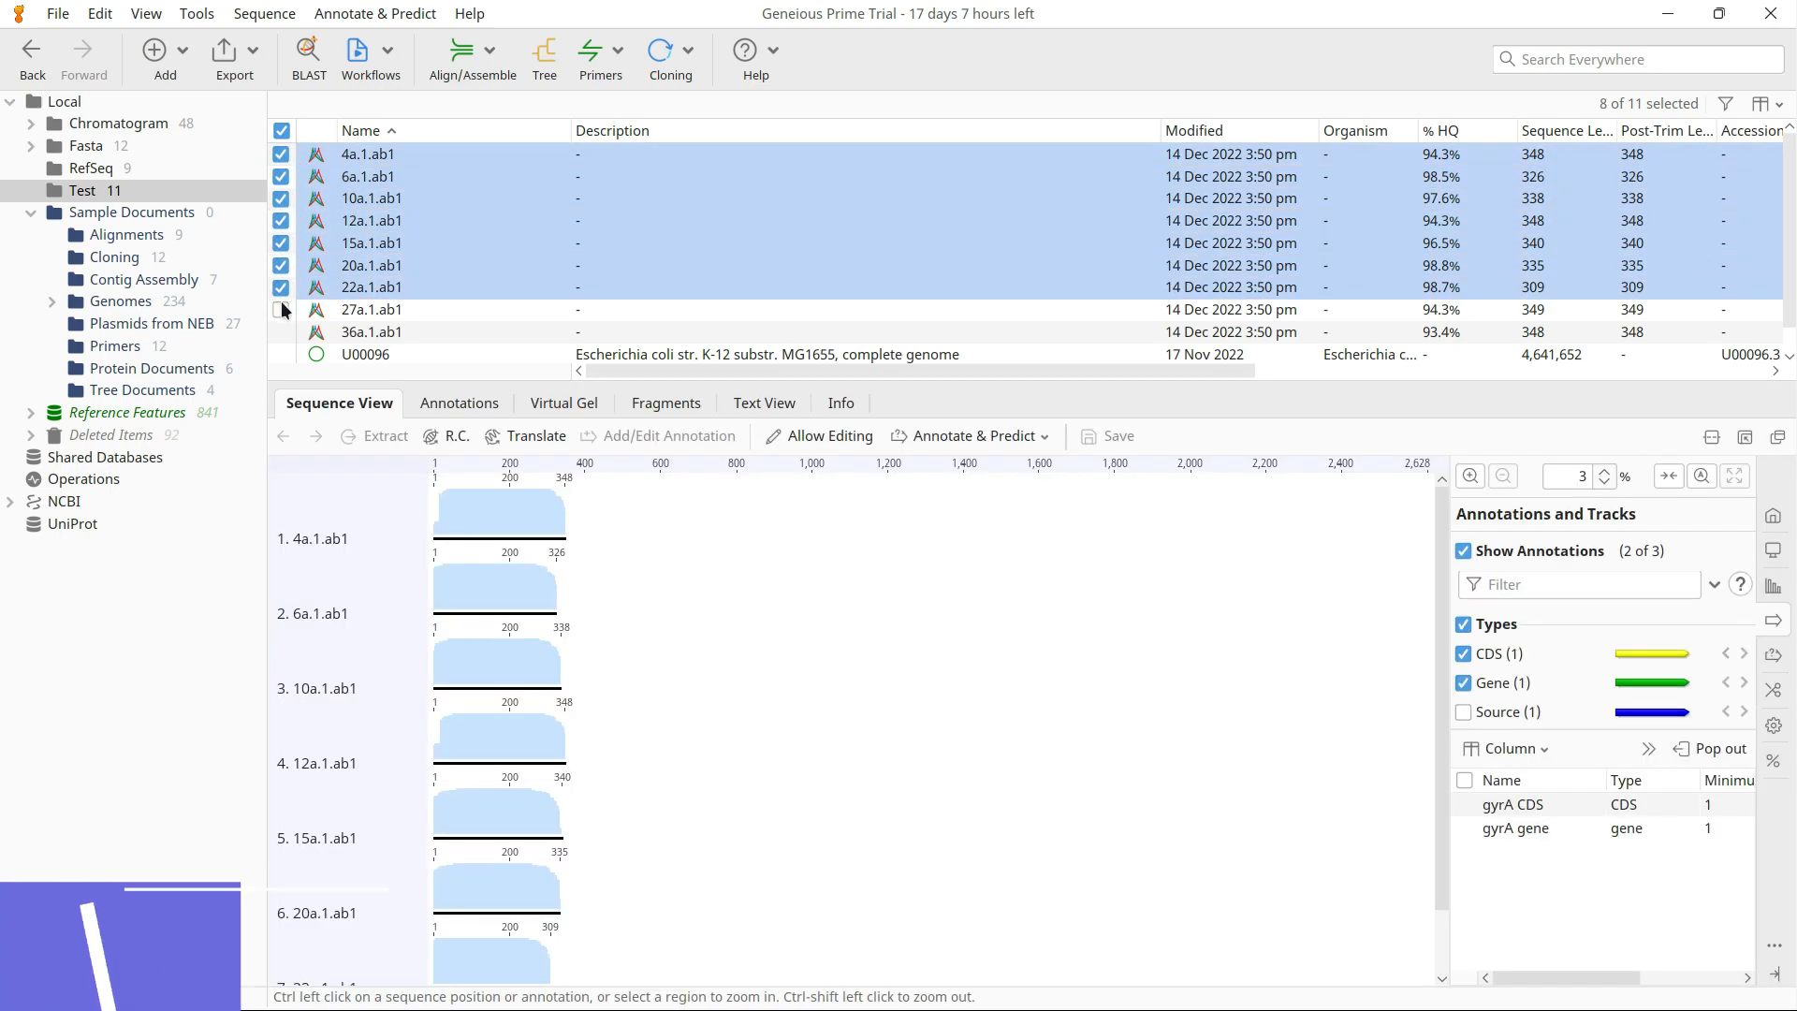
{"action": "left_click", "coordinate": [281, 310]}
{"action": "left_click", "coordinate": [281, 332]}
{"action": "scroll", "coordinate": [281, 332], "scroll_direction": "down", "scroll_amount": 1}
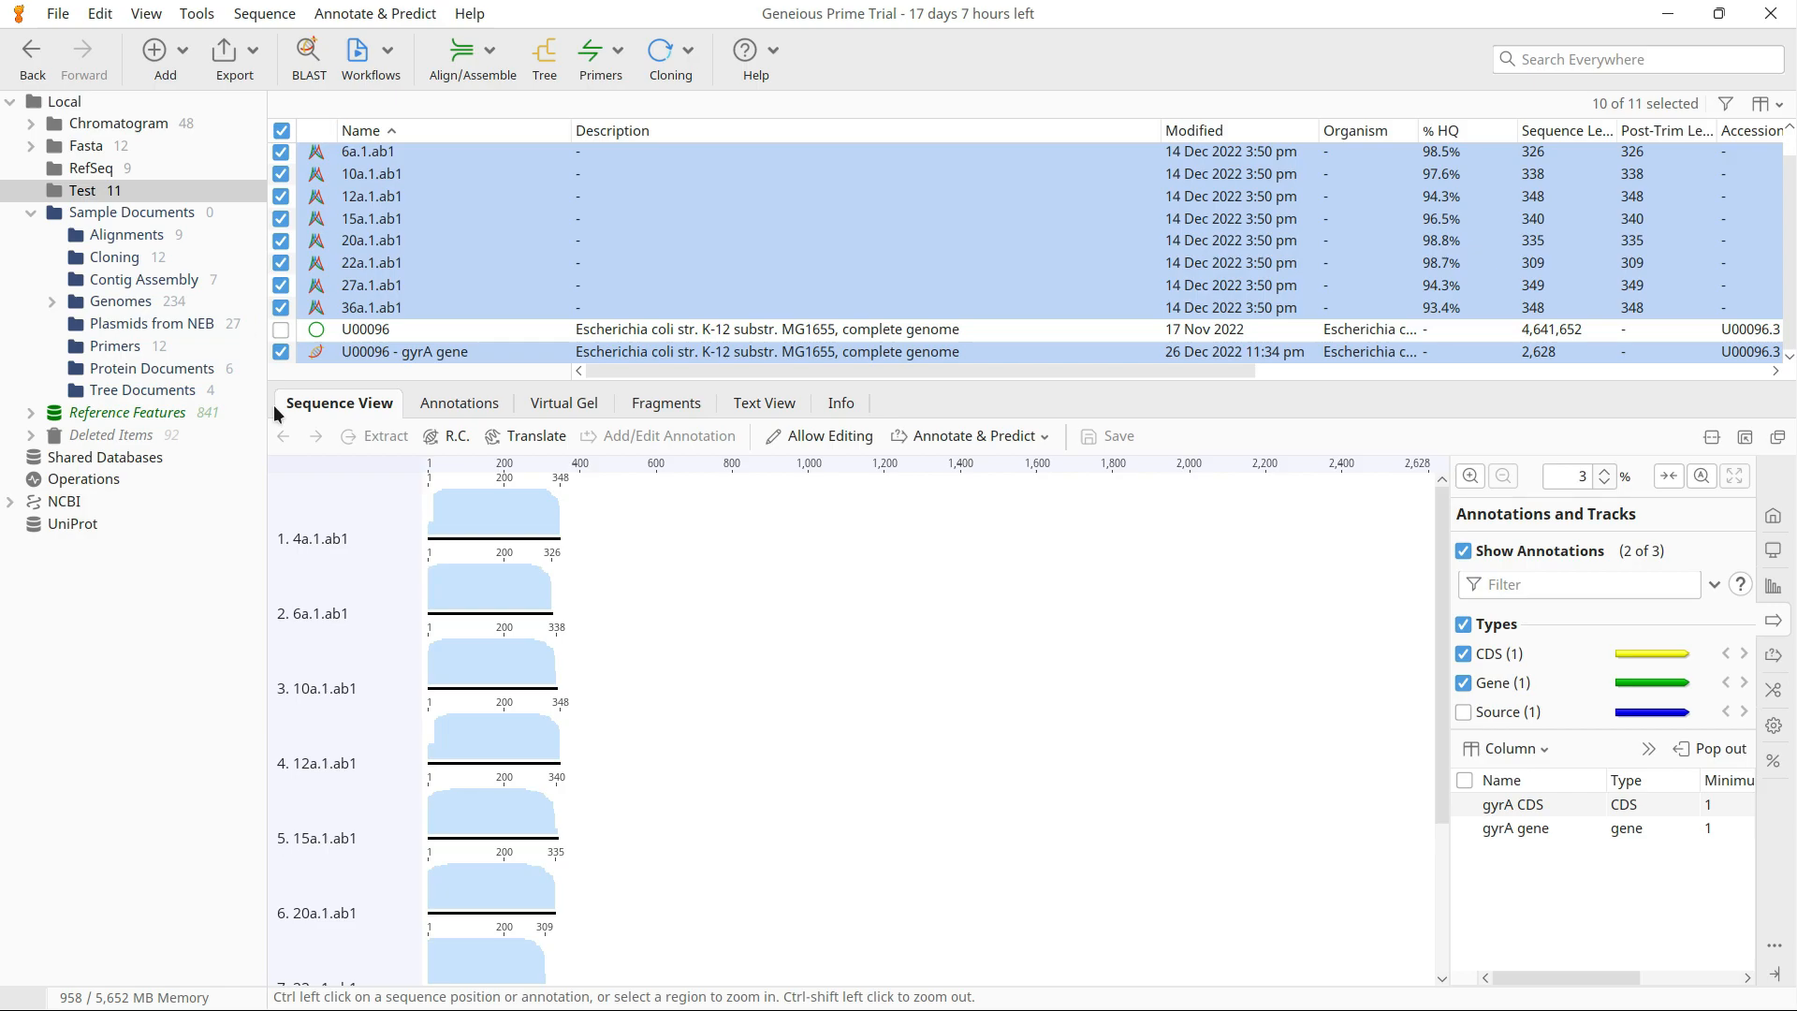
{"action": "scroll", "coordinate": [399, 253], "scroll_direction": "up", "scroll_amount": 1}
{"action": "scroll", "coordinate": [426, 305], "scroll_direction": "down", "scroll_amount": 1}
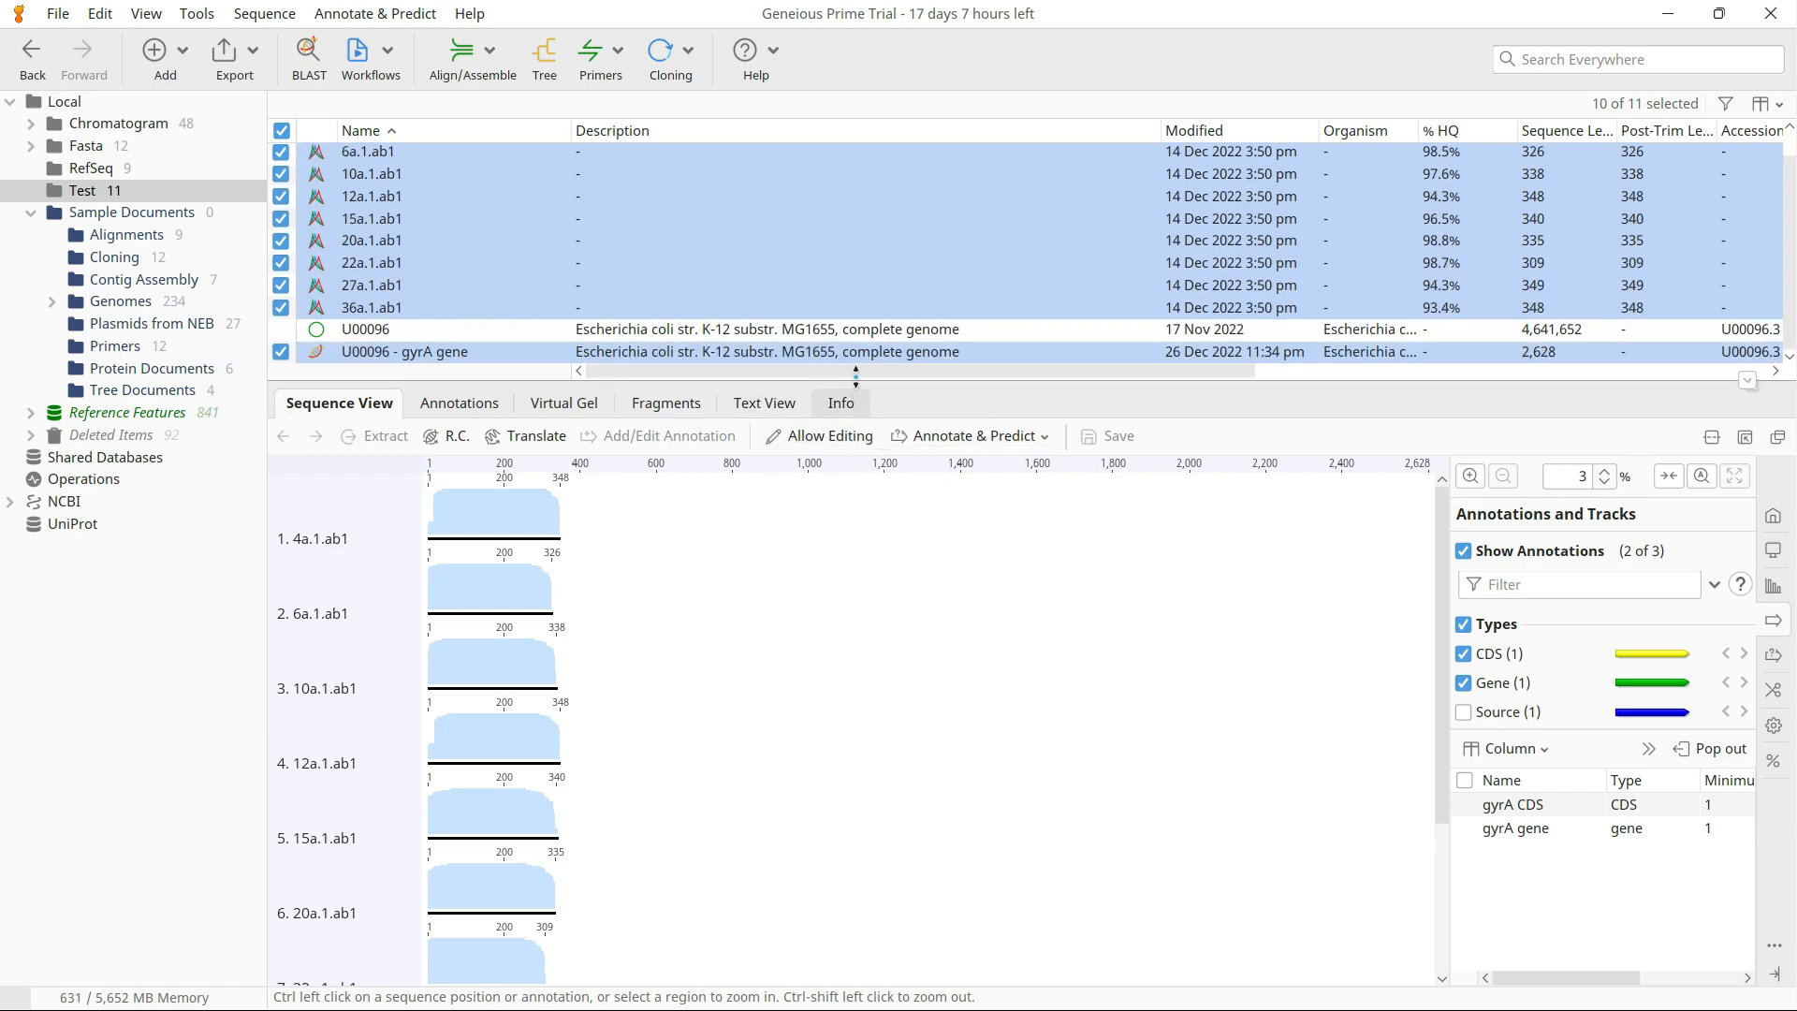
{"action": "left_click_drag", "start_coordinate": [853, 380], "coordinate": [854, 475]}
- Set up Map to Reference(s) with U00096 - gyrA gene from Test as the reference and Highest Sensitivity / Slow
{"action": "left_click", "coordinate": [493, 51]}
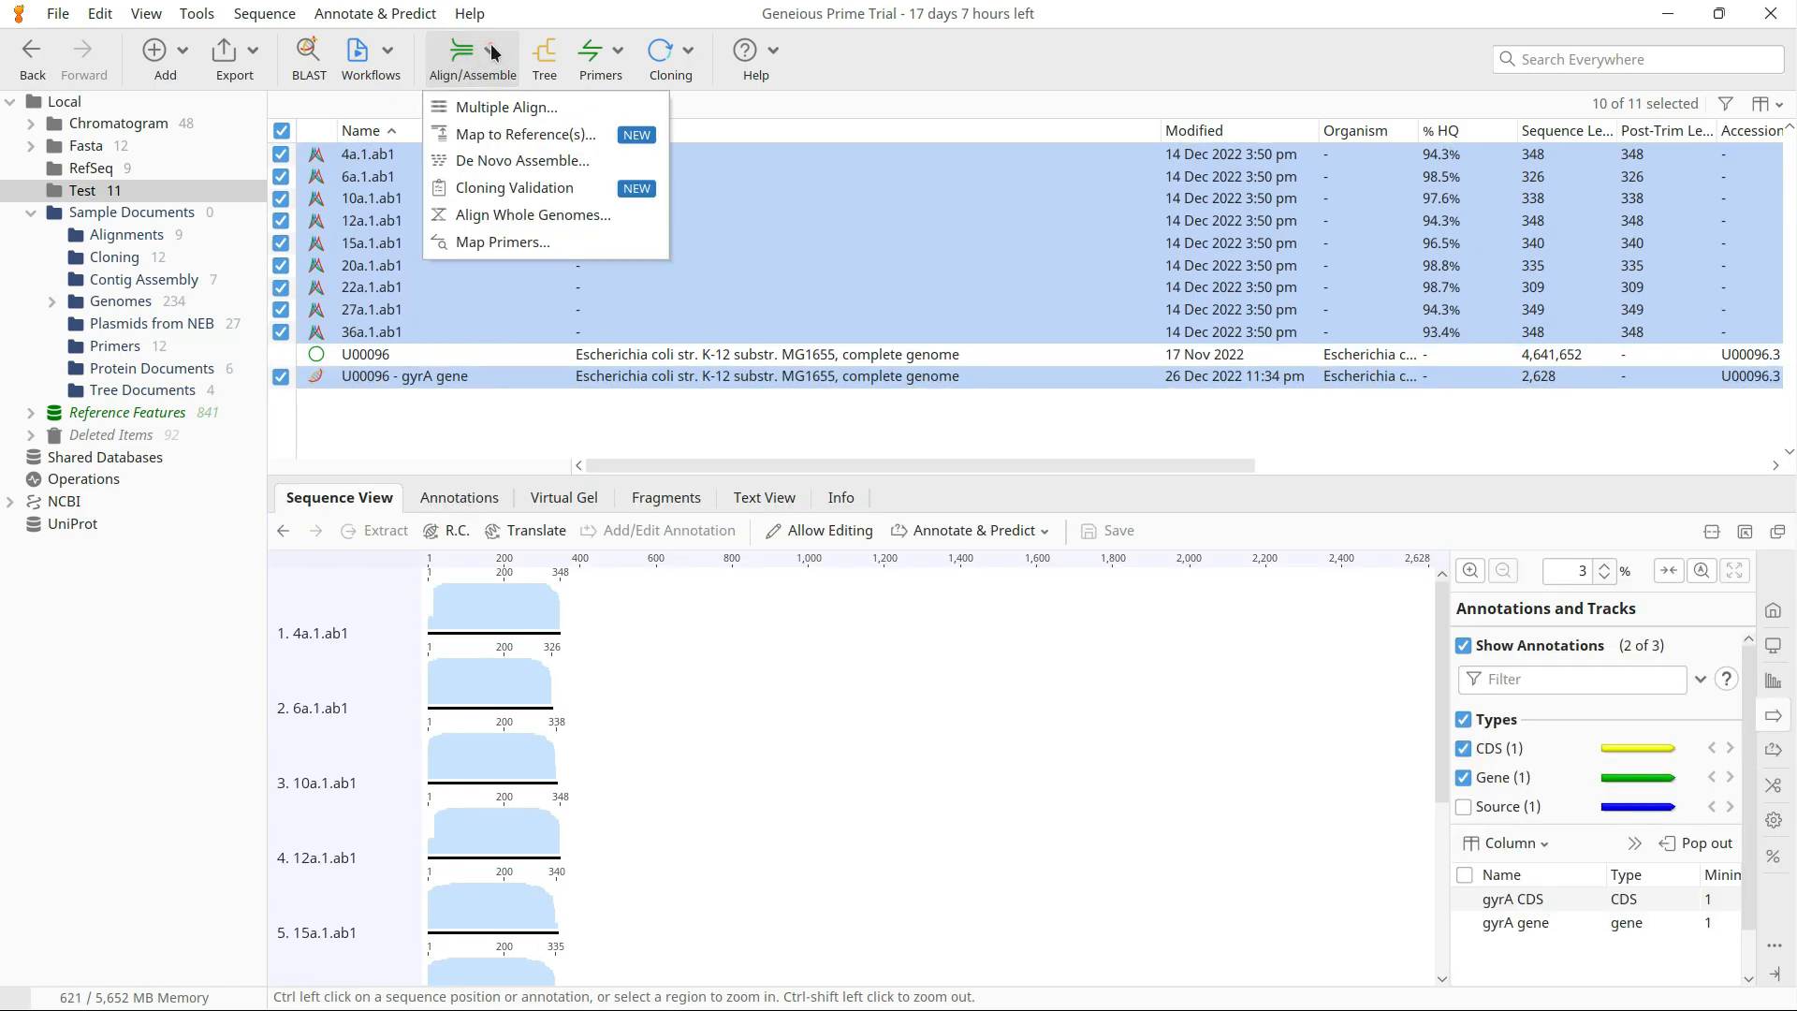
{"action": "left_click", "coordinate": [508, 138]}
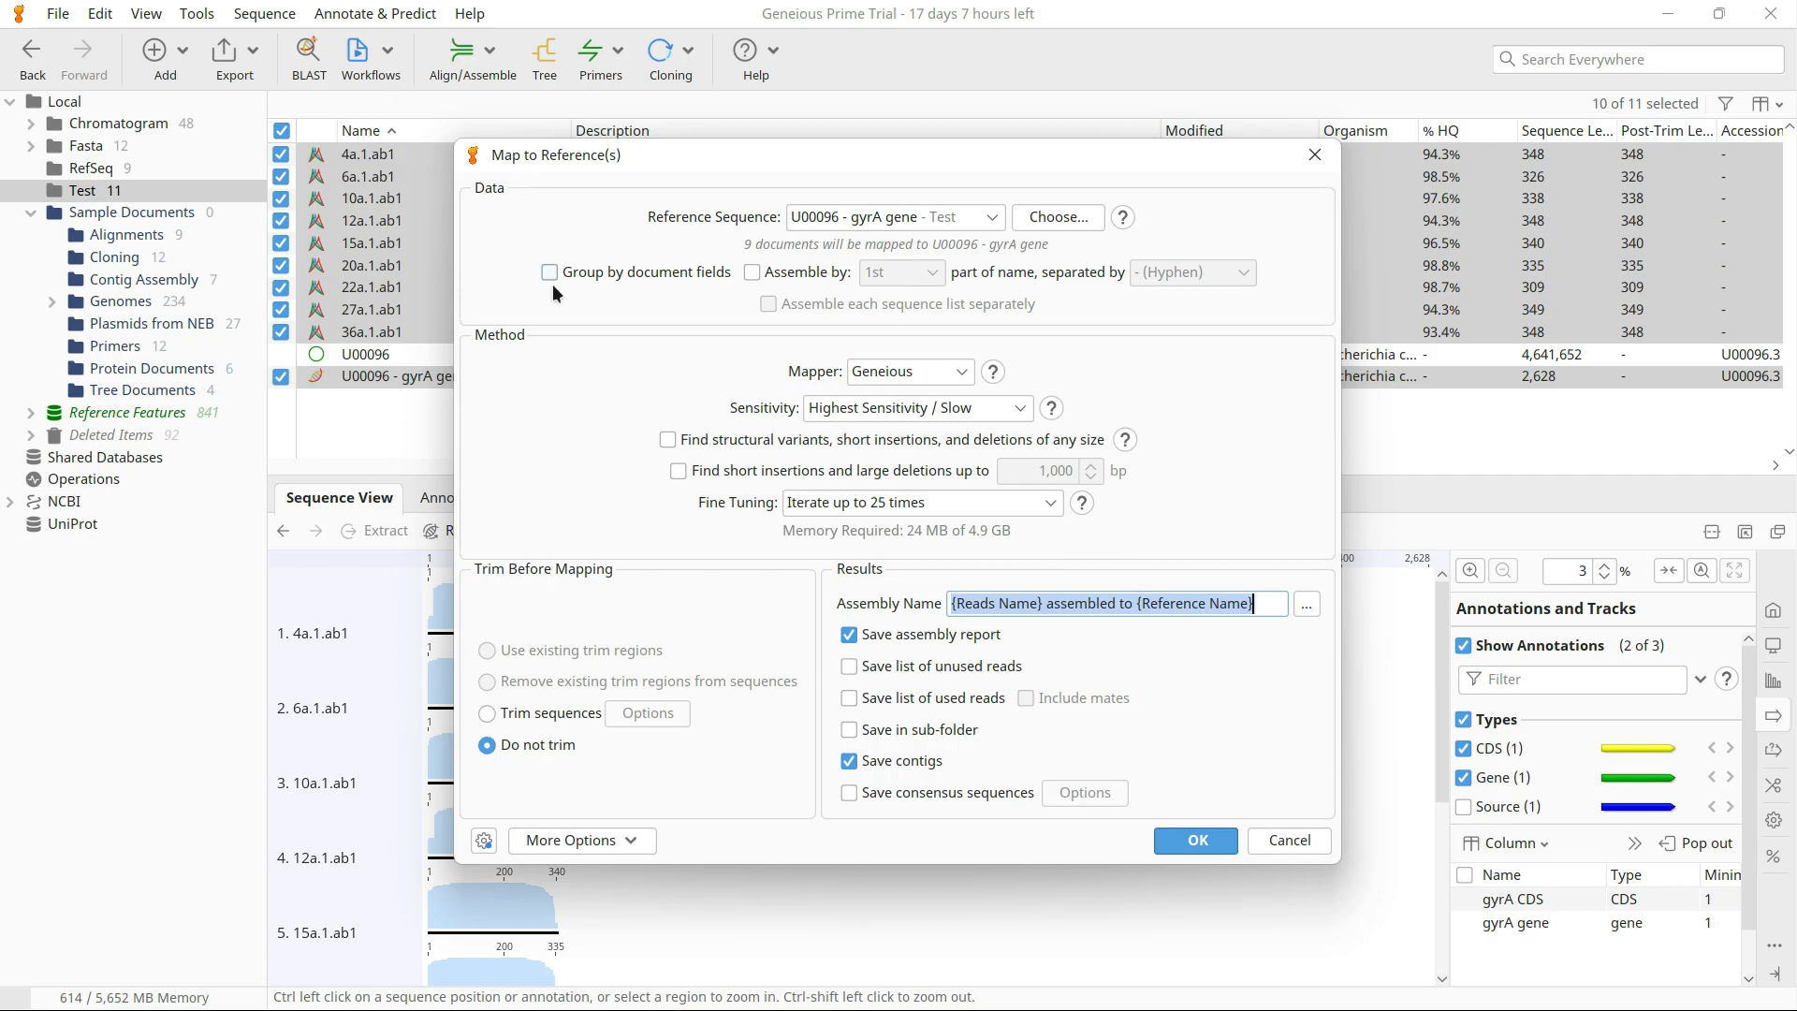
{"action": "left_click", "coordinate": [962, 213]}
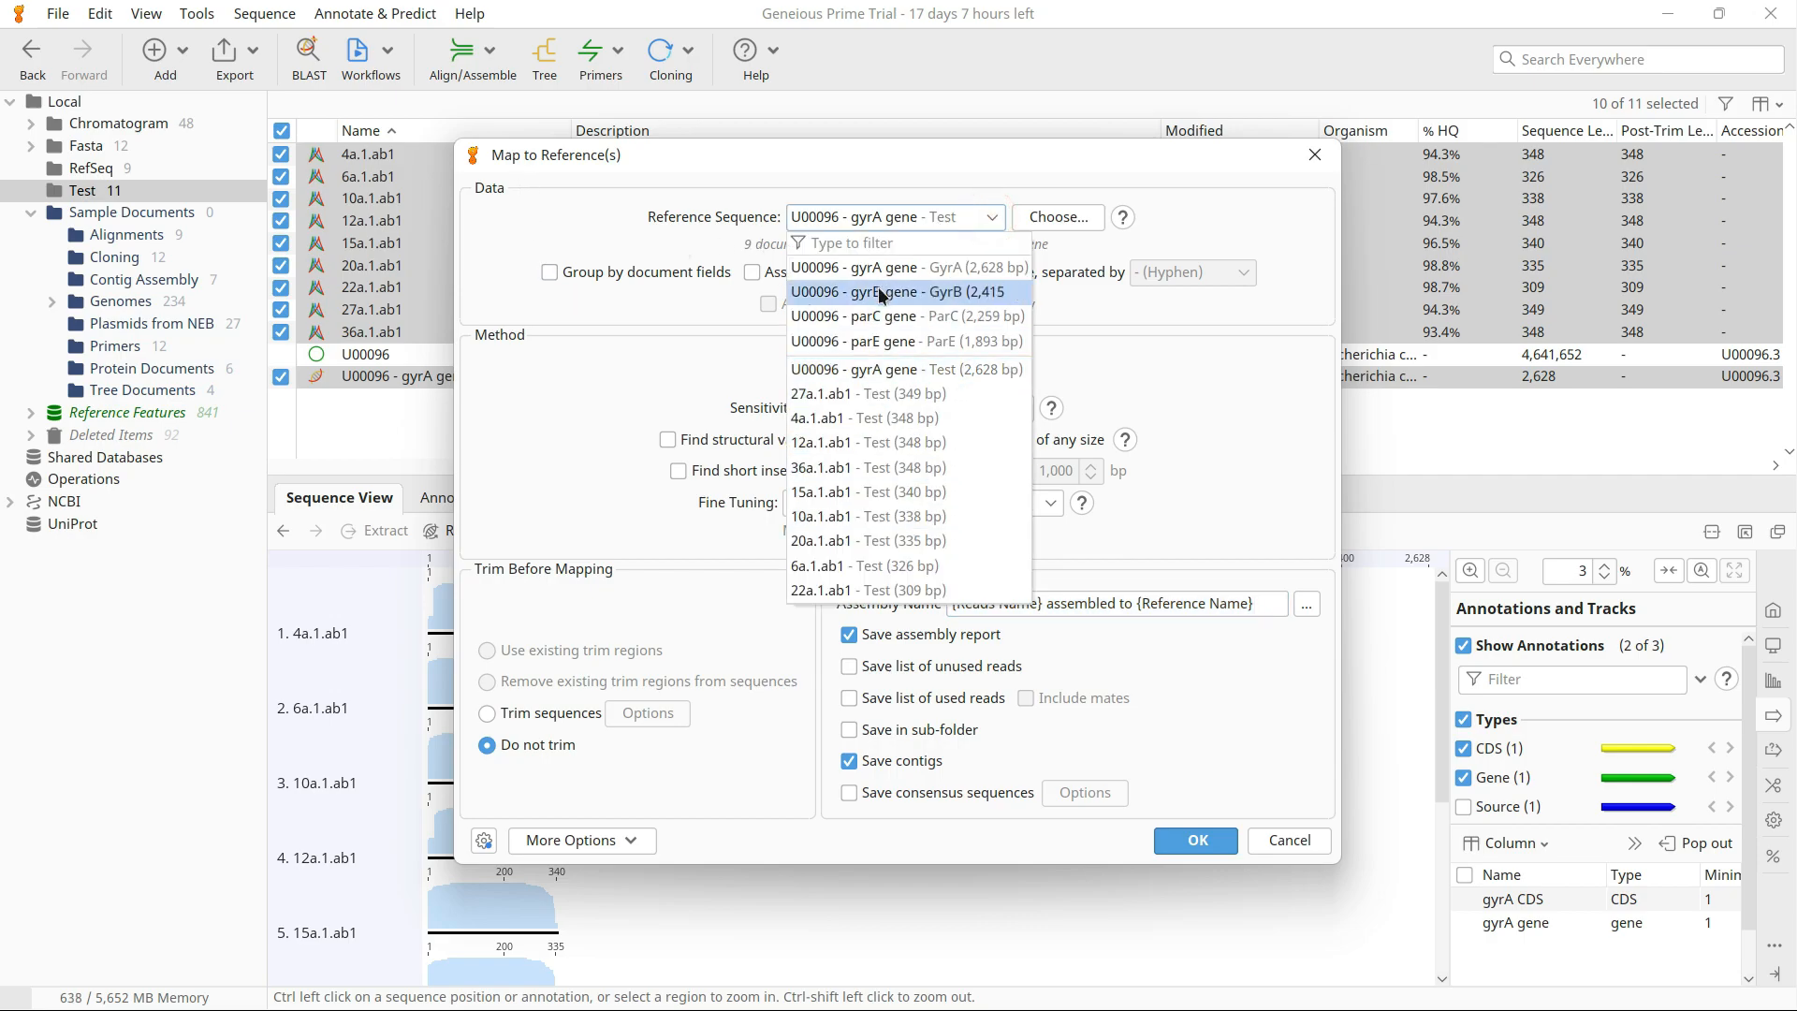
{"action": "left_click", "coordinate": [876, 373]}
{"action": "left_click", "coordinate": [1019, 408]}
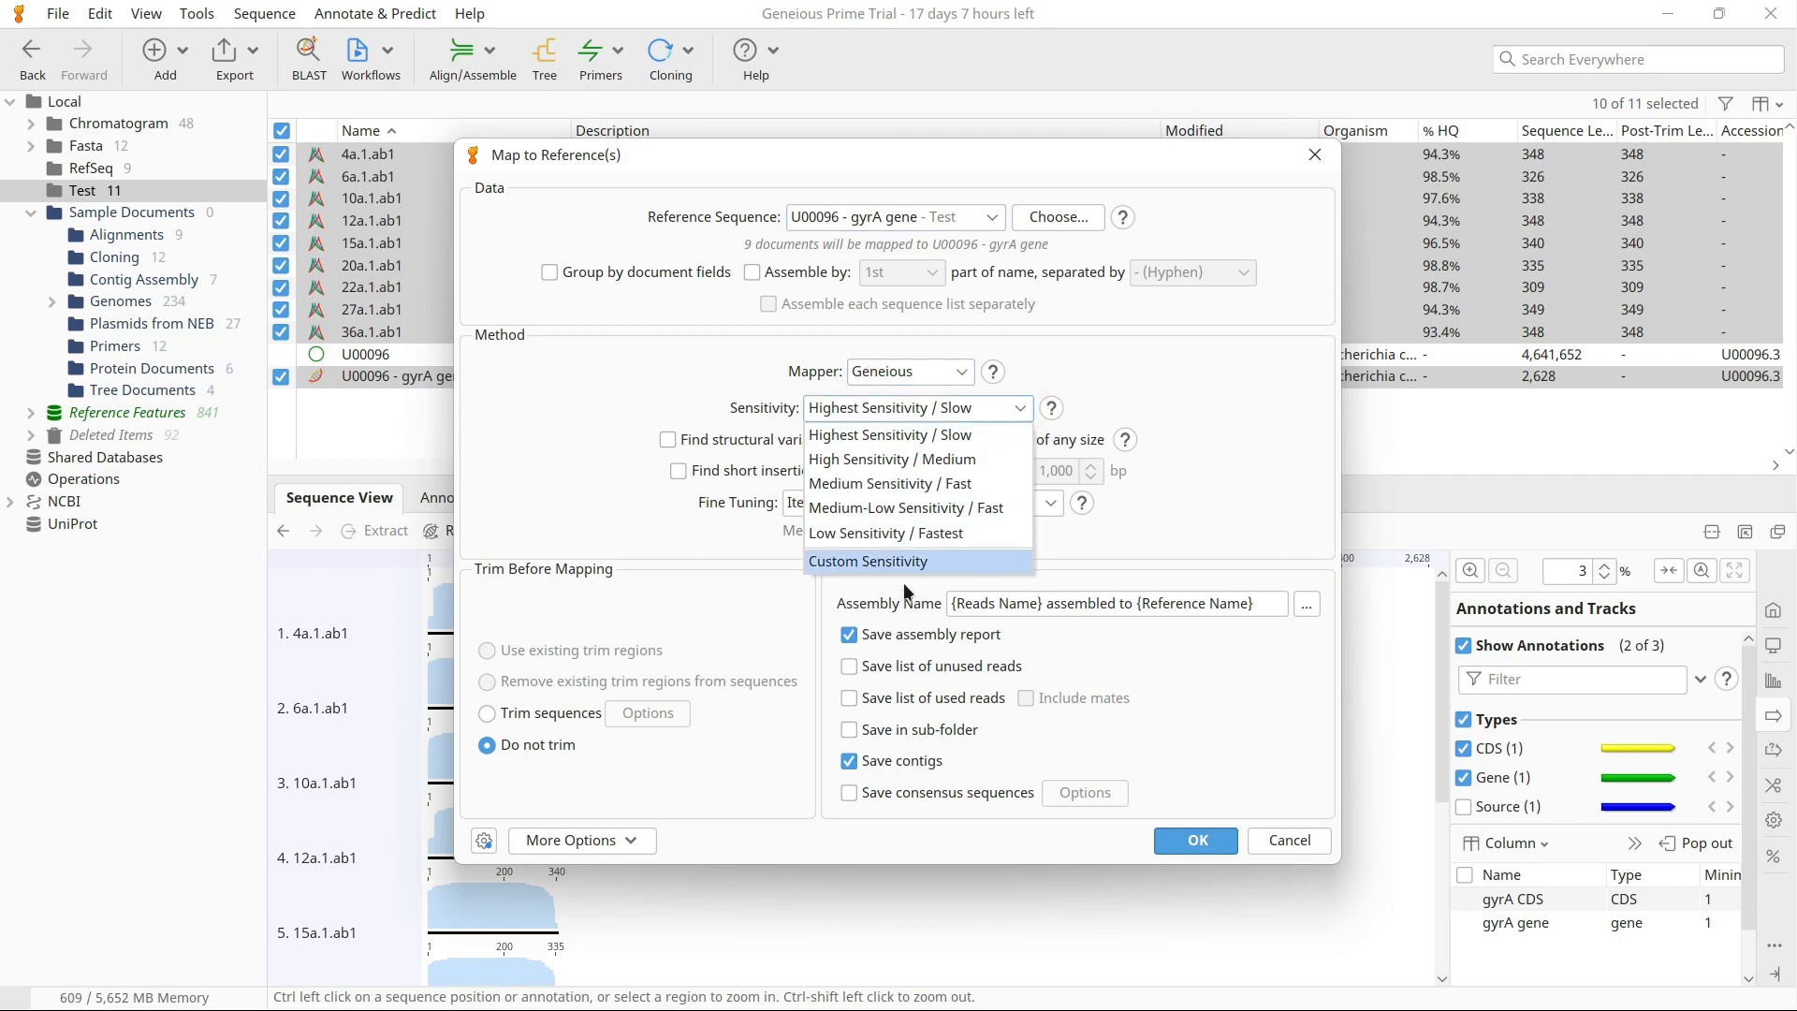
{"action": "left_click", "coordinate": [915, 436]}
- Keep fine tuning at up to 25 iterations, leave the reads untrimmed, and run the mapping
{"action": "left_click", "coordinate": [1049, 504]}
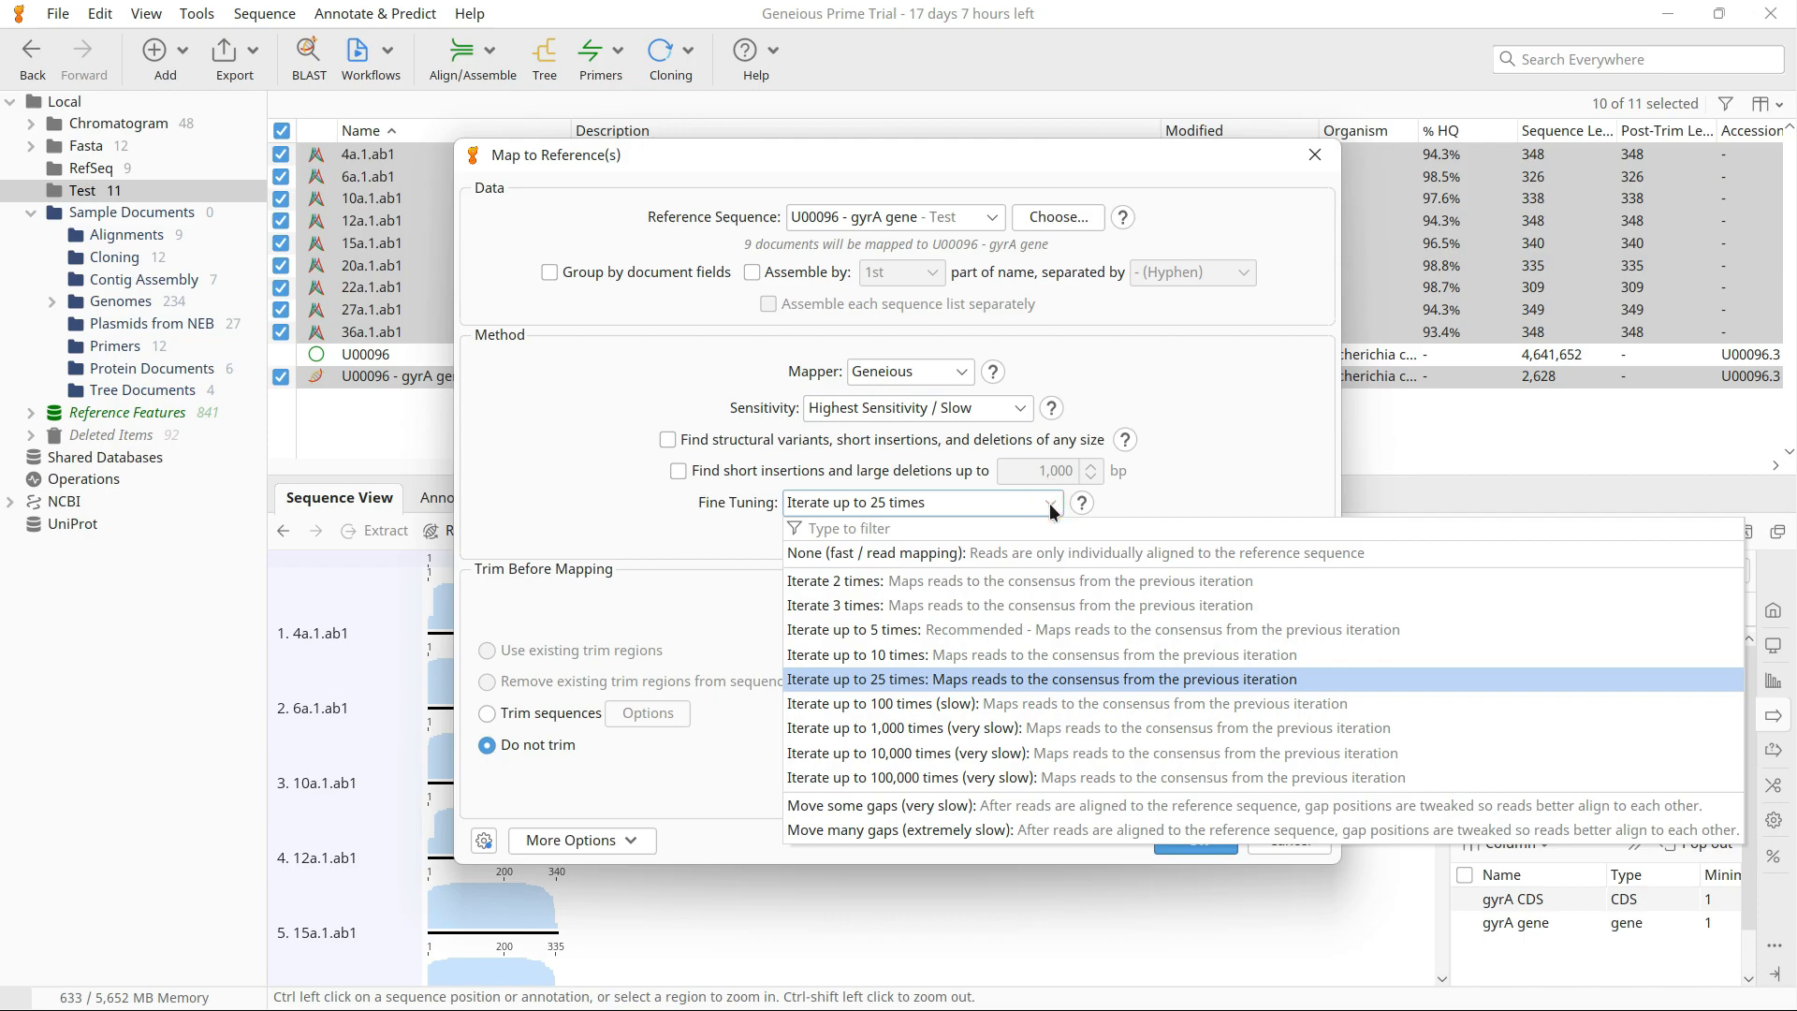
{"action": "left_click", "coordinate": [1050, 506]}
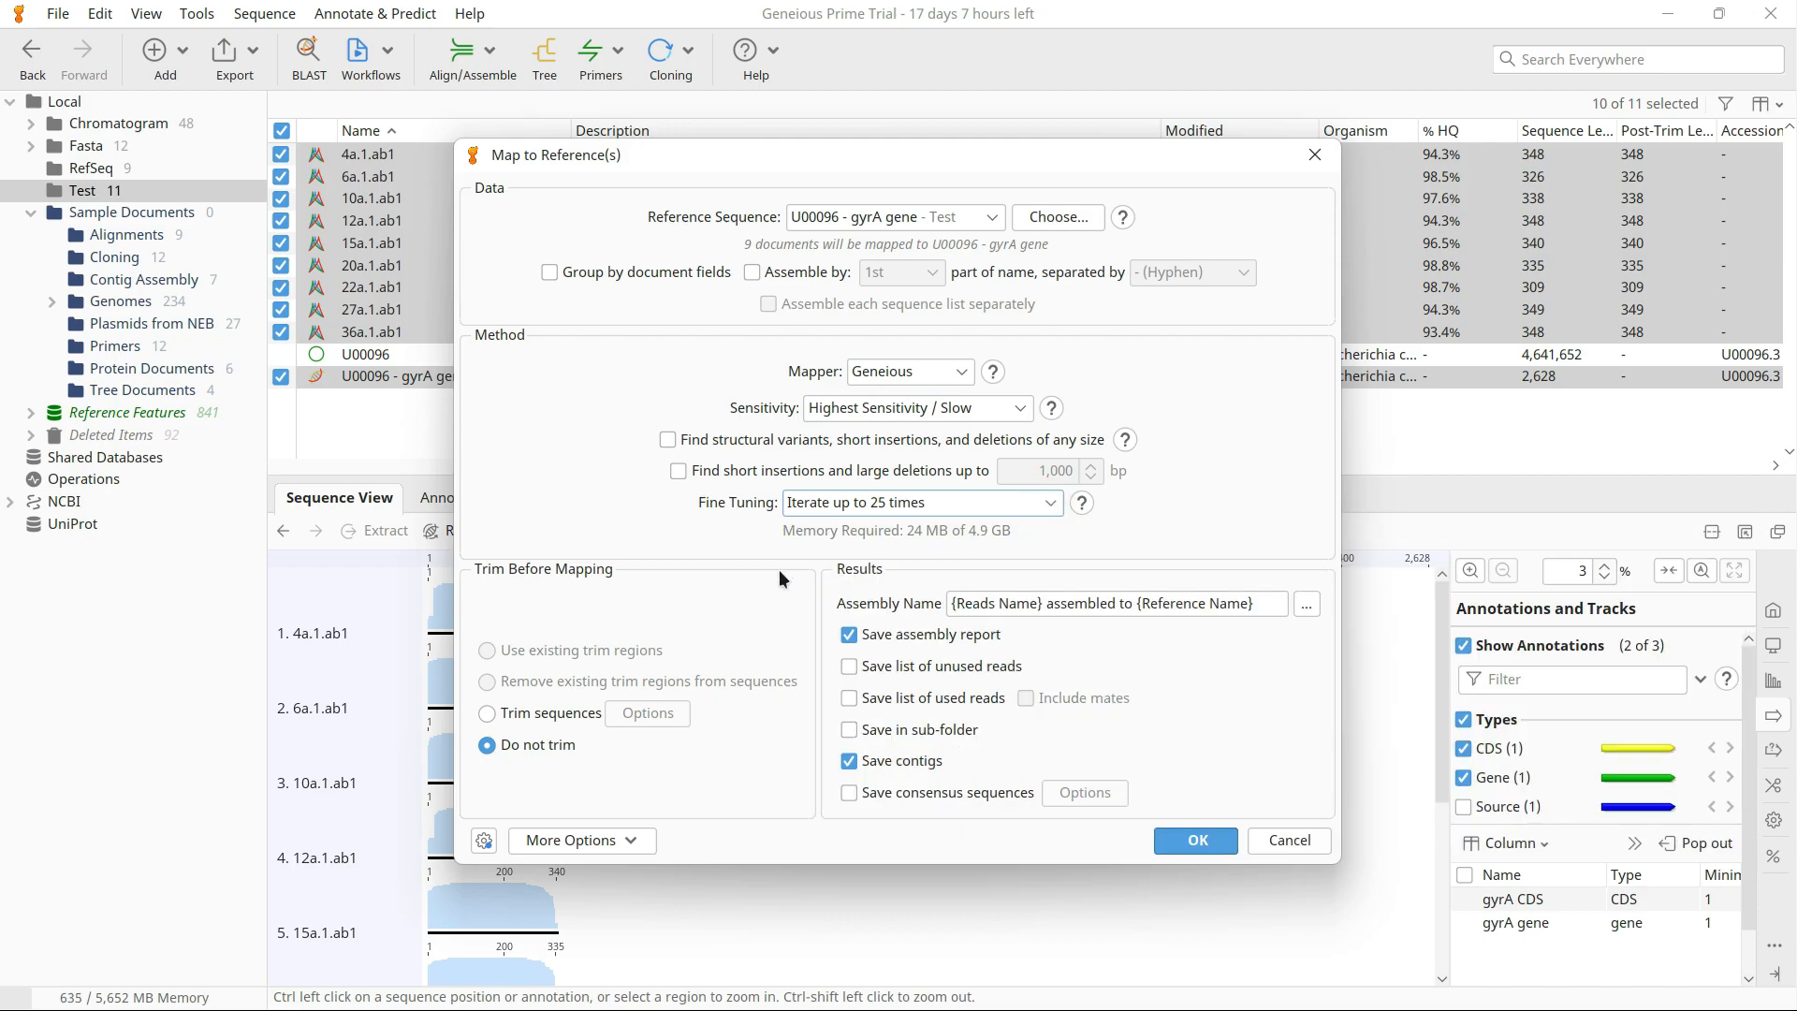
{"action": "left_click", "coordinate": [489, 716]}
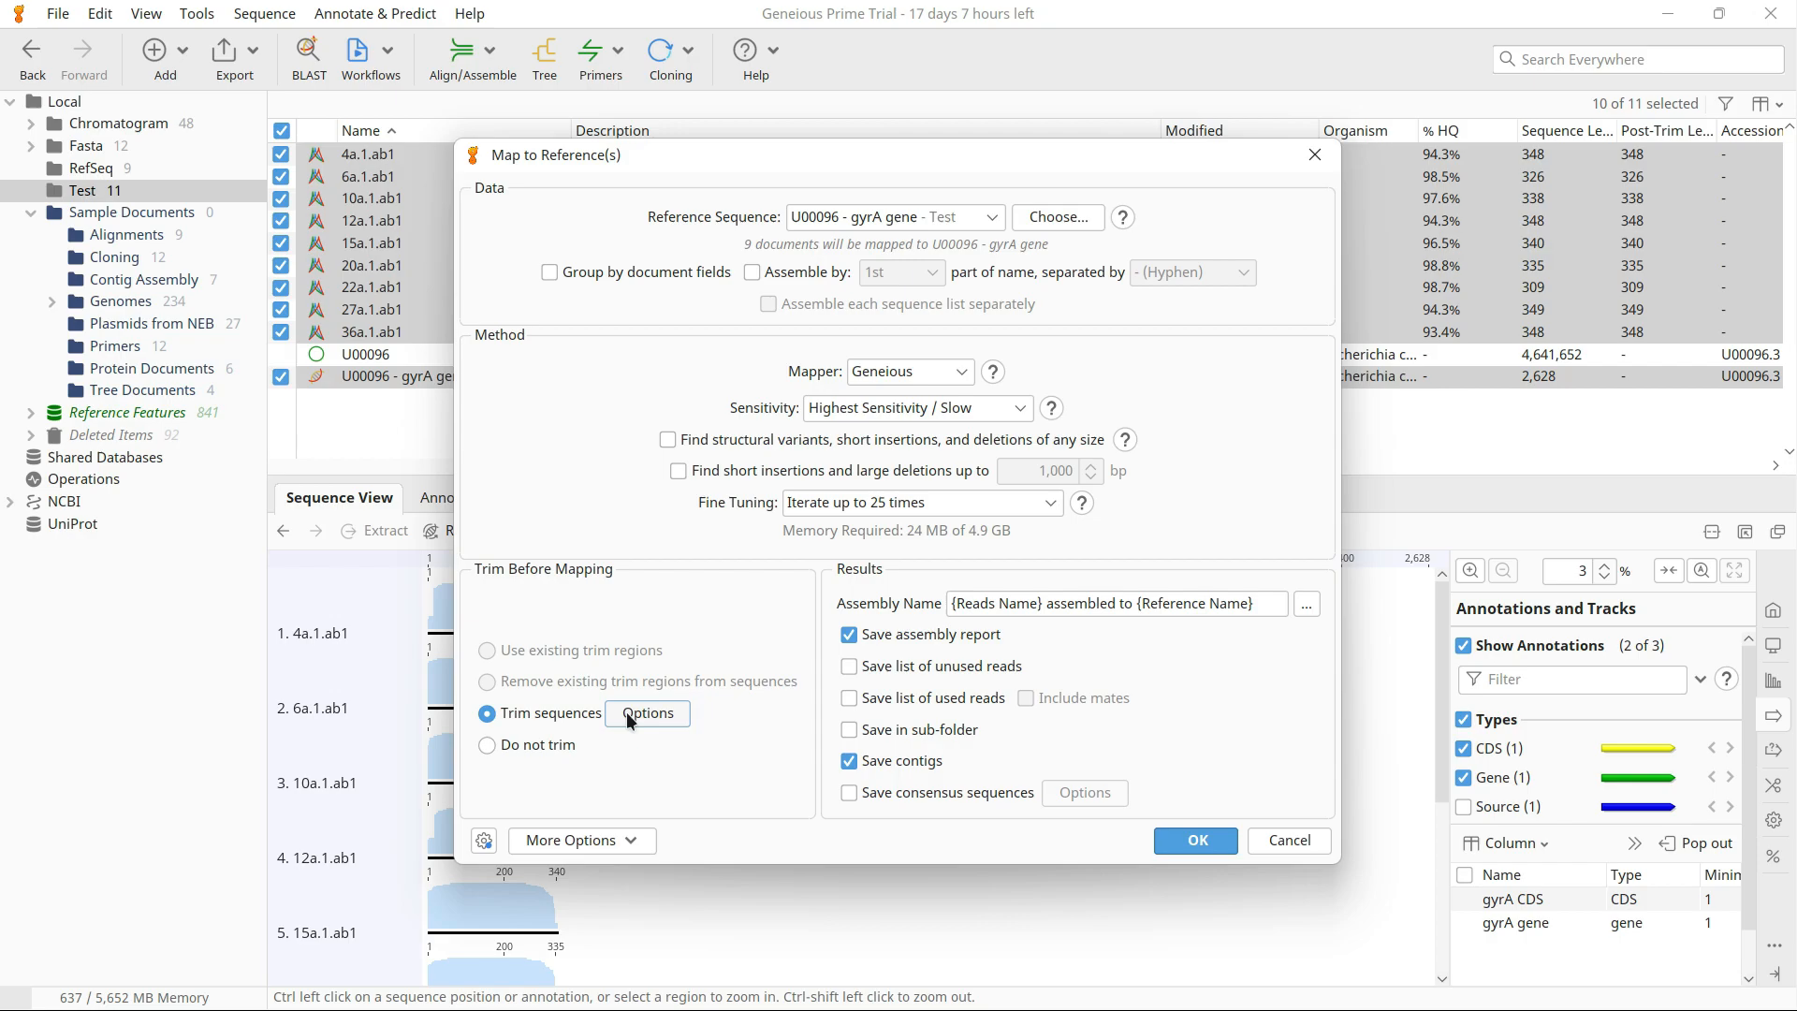
{"action": "left_click", "coordinate": [485, 745]}
{"action": "left_click", "coordinate": [1198, 840]}
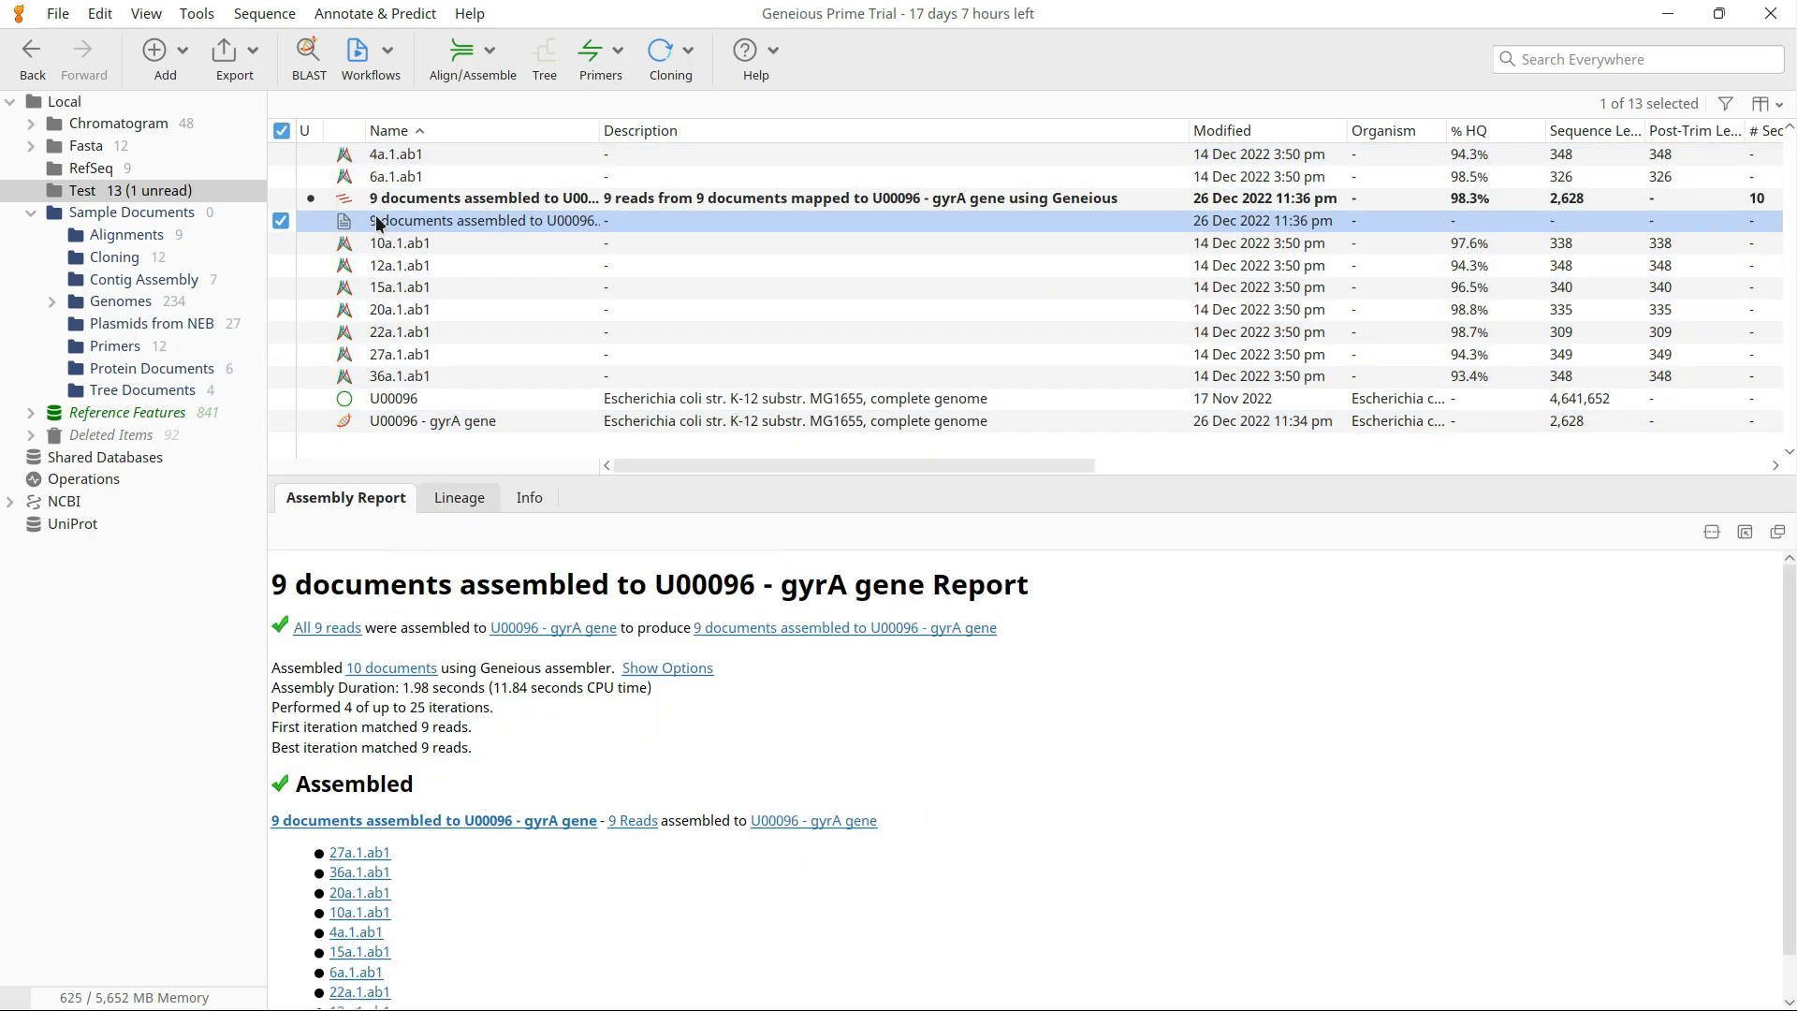
- Open the contig of reads assembled to gyrA, enlarge its viewer and zoom to columns 176 to 558
{"action": "left_click", "coordinate": [406, 199]}
{"action": "left_click_drag", "start_coordinate": [775, 477], "coordinate": [777, 236]}
{"action": "left_click_drag", "start_coordinate": [433, 568], "coordinate": [586, 591]}
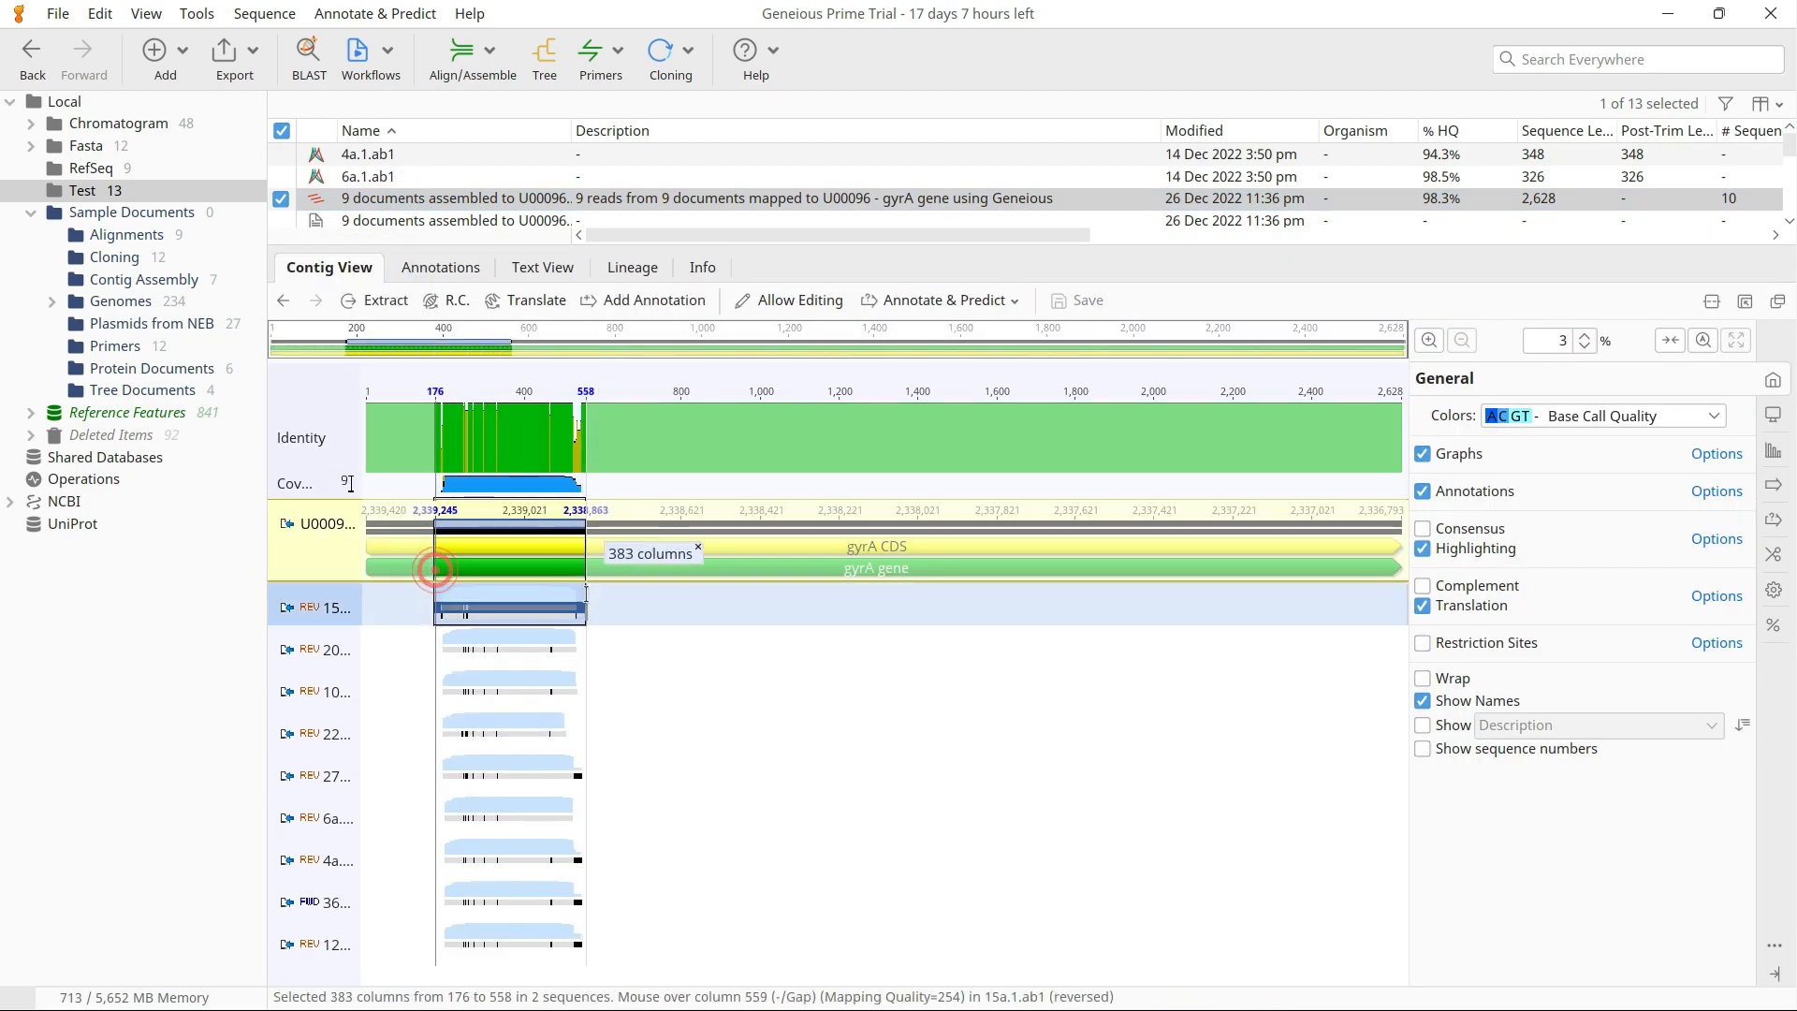
{"action": "left_click", "coordinate": [1671, 340]}
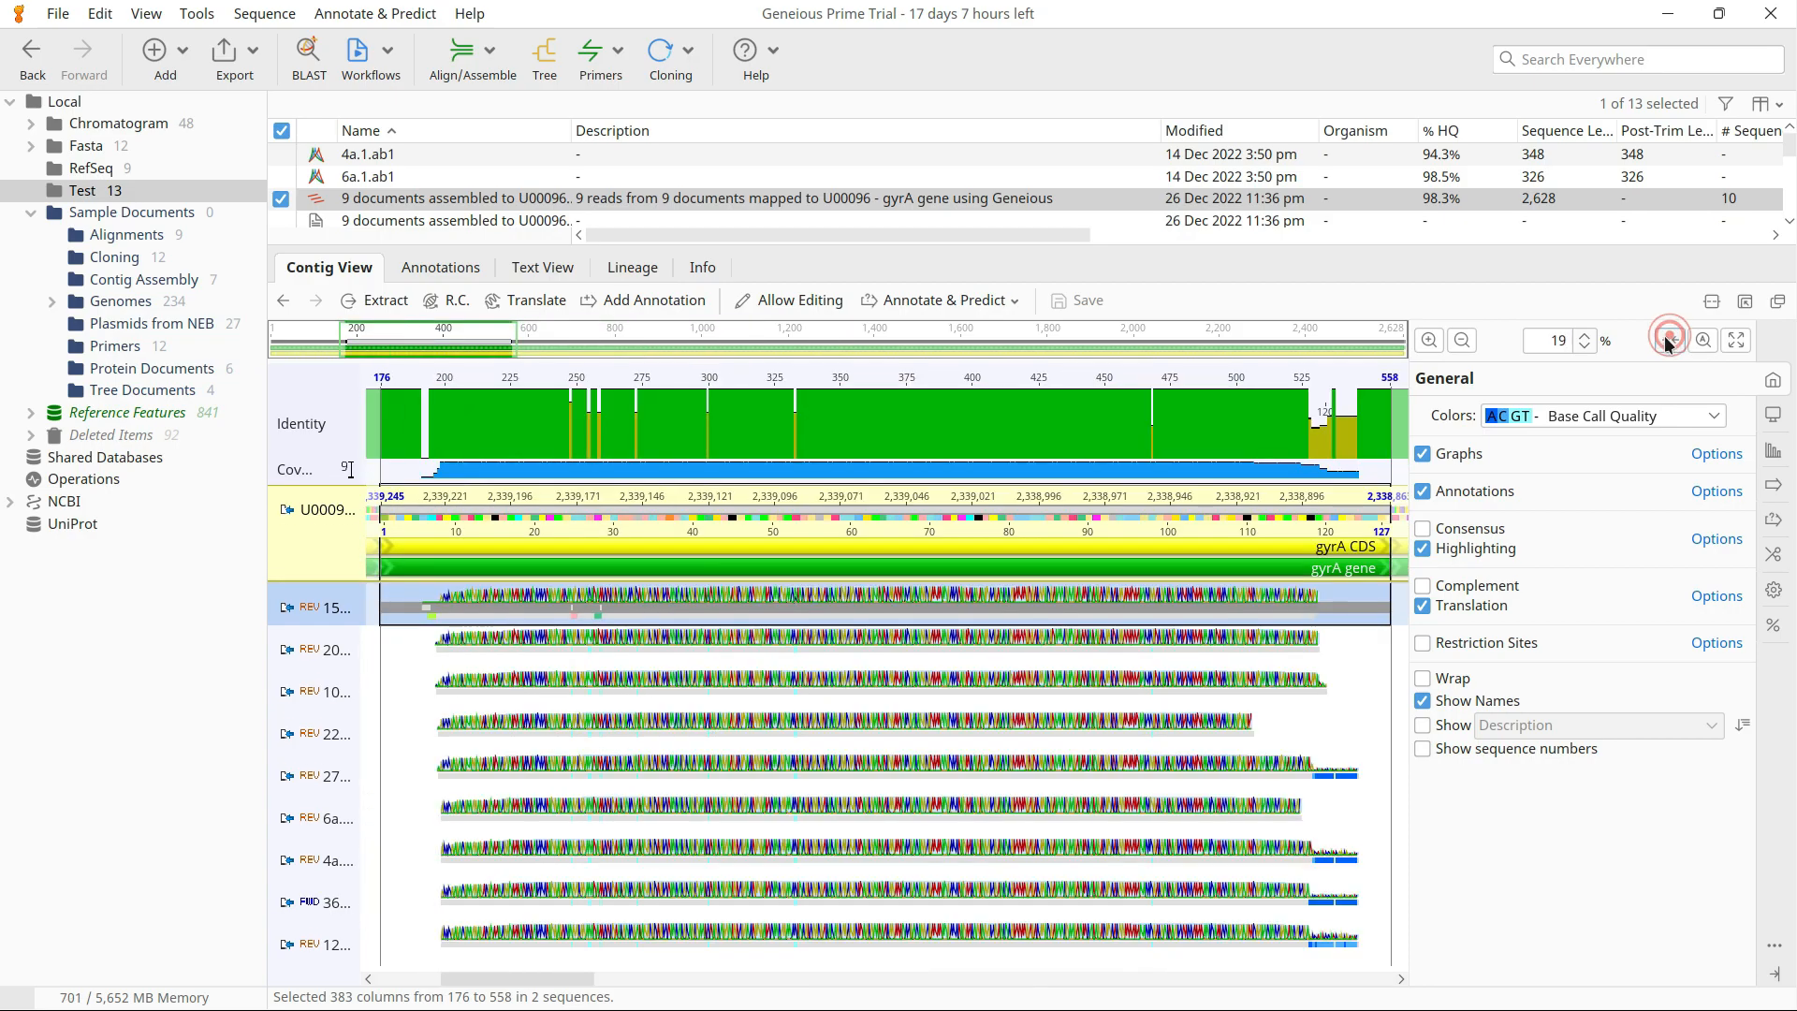
- Inspect the end of read 27a.1 at base level by zooming to columns 530 to 546 of the contig
{"action": "left_click", "coordinate": [1314, 785]}
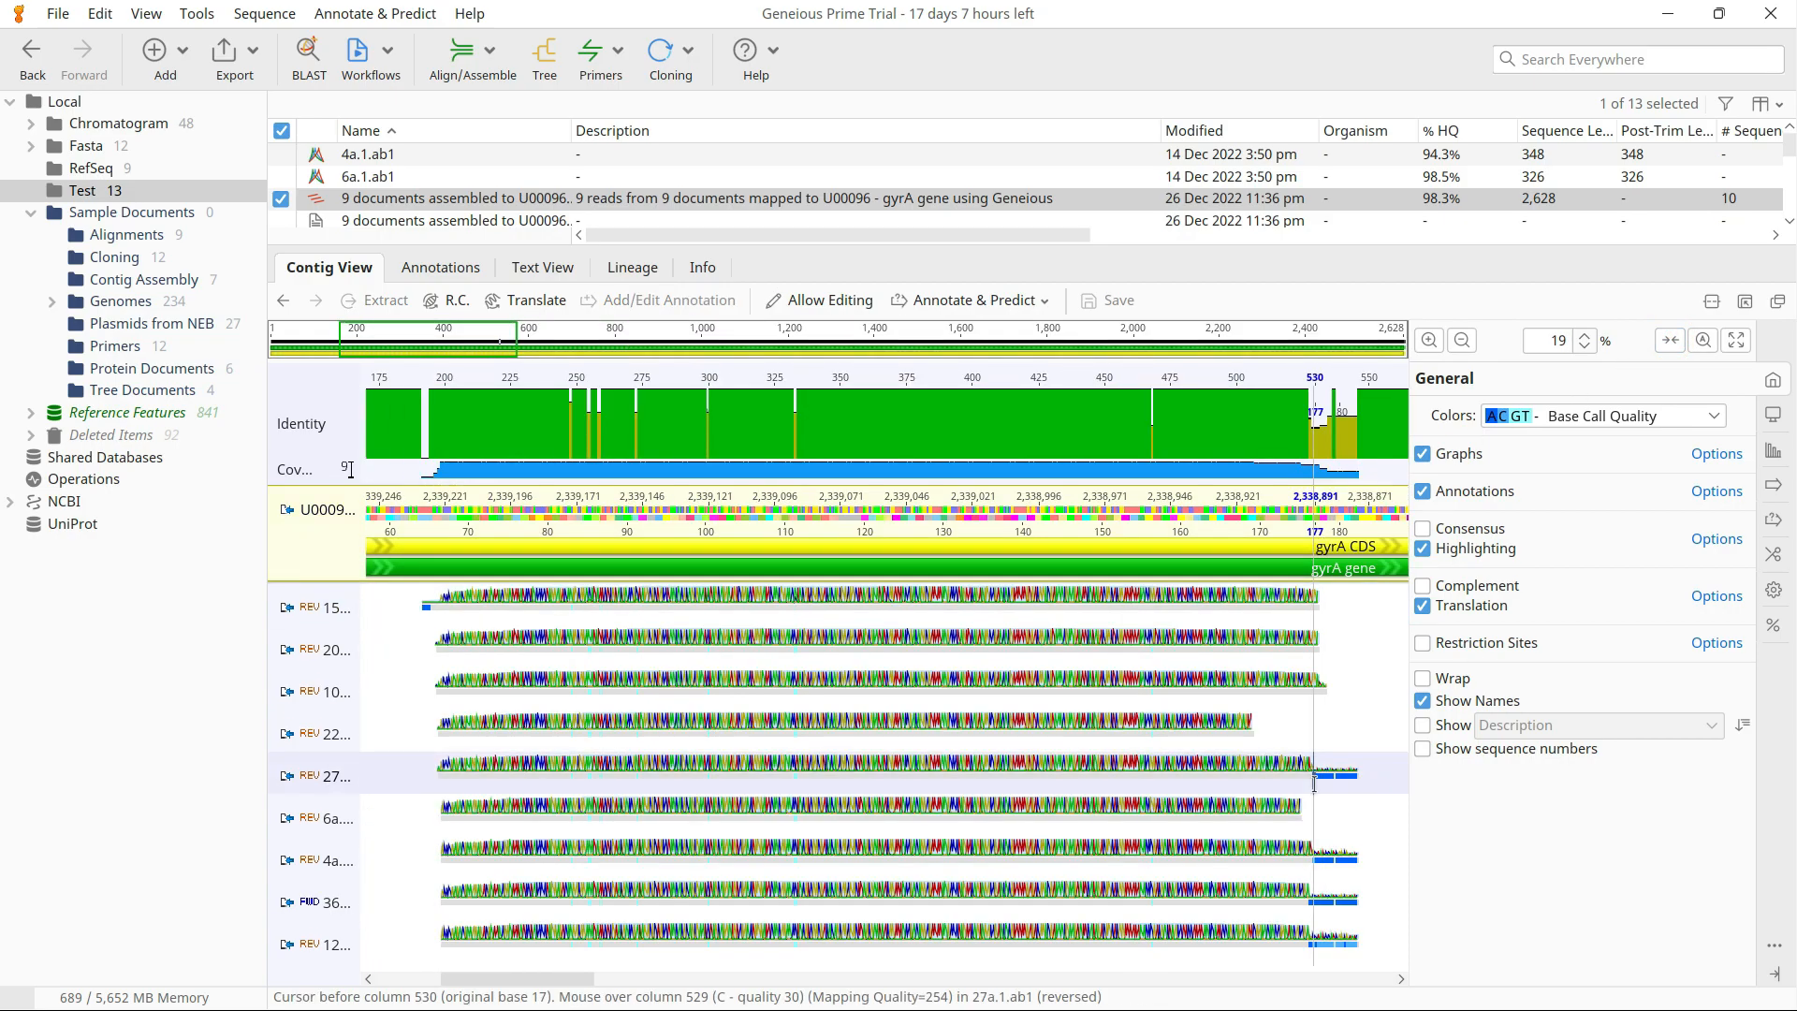
{"action": "left_click_drag", "start_coordinate": [1314, 784], "coordinate": [1364, 784]}
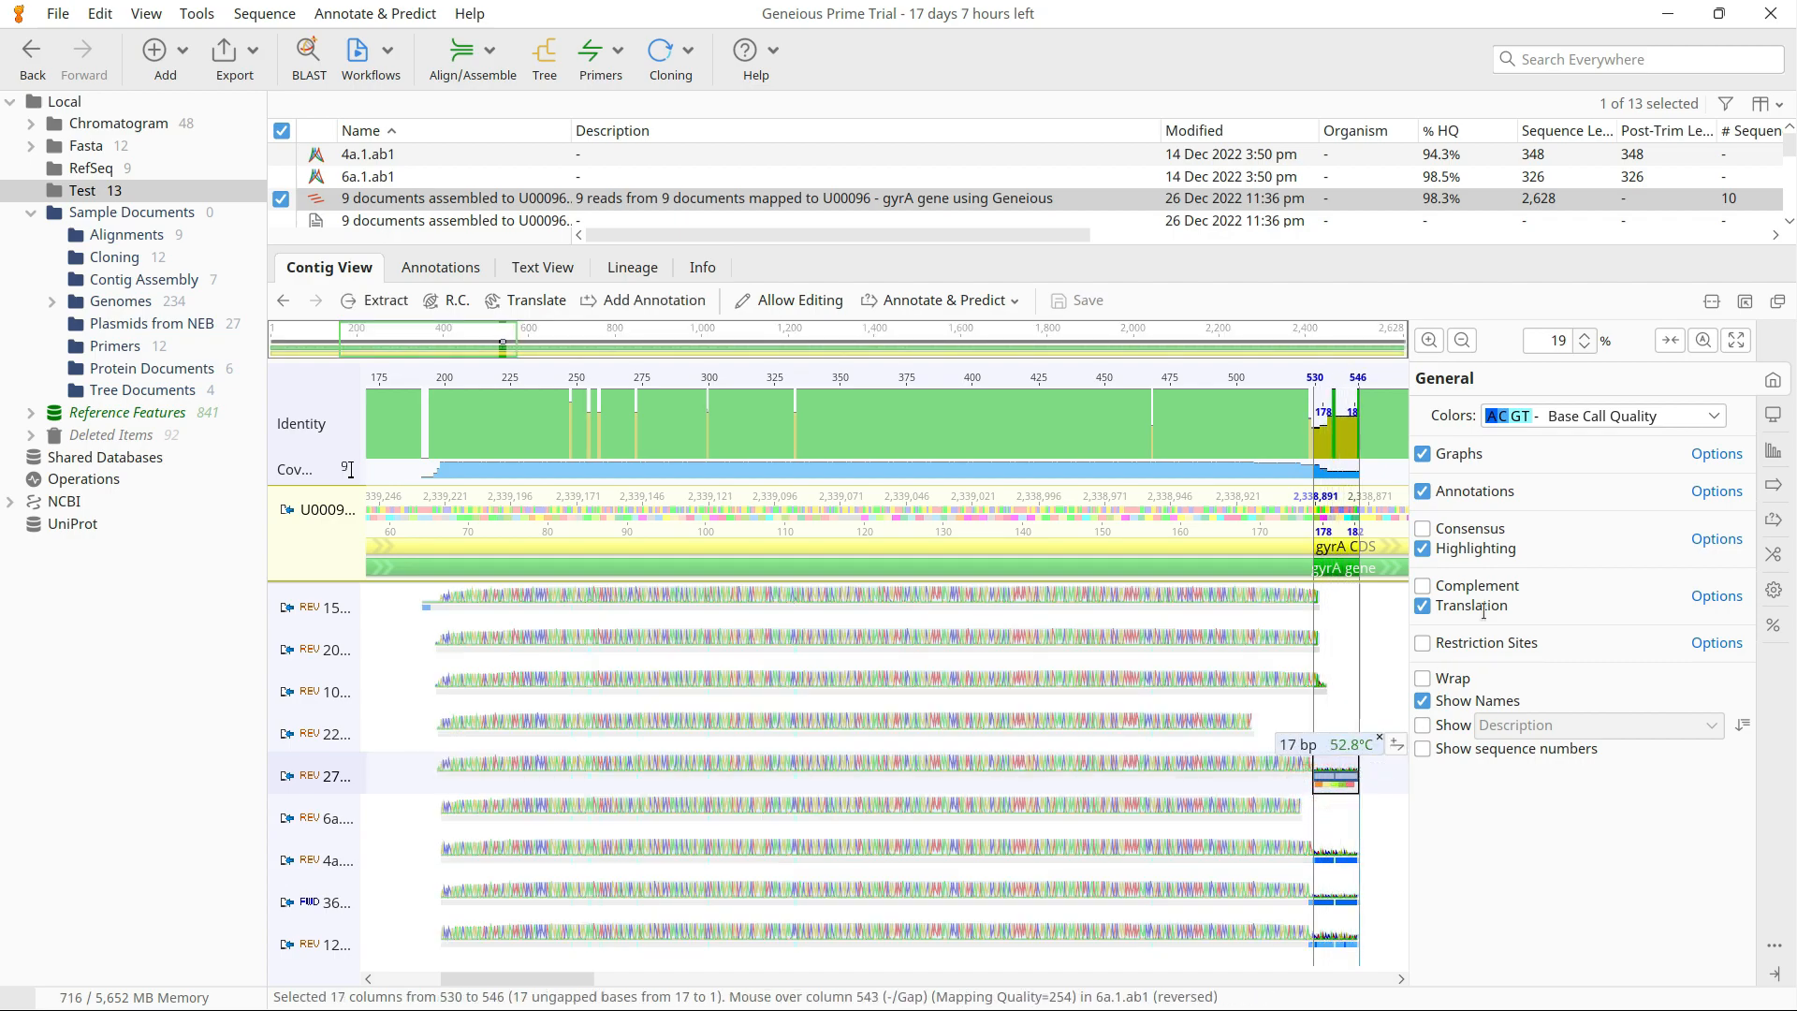
{"action": "left_click", "coordinate": [1671, 340]}
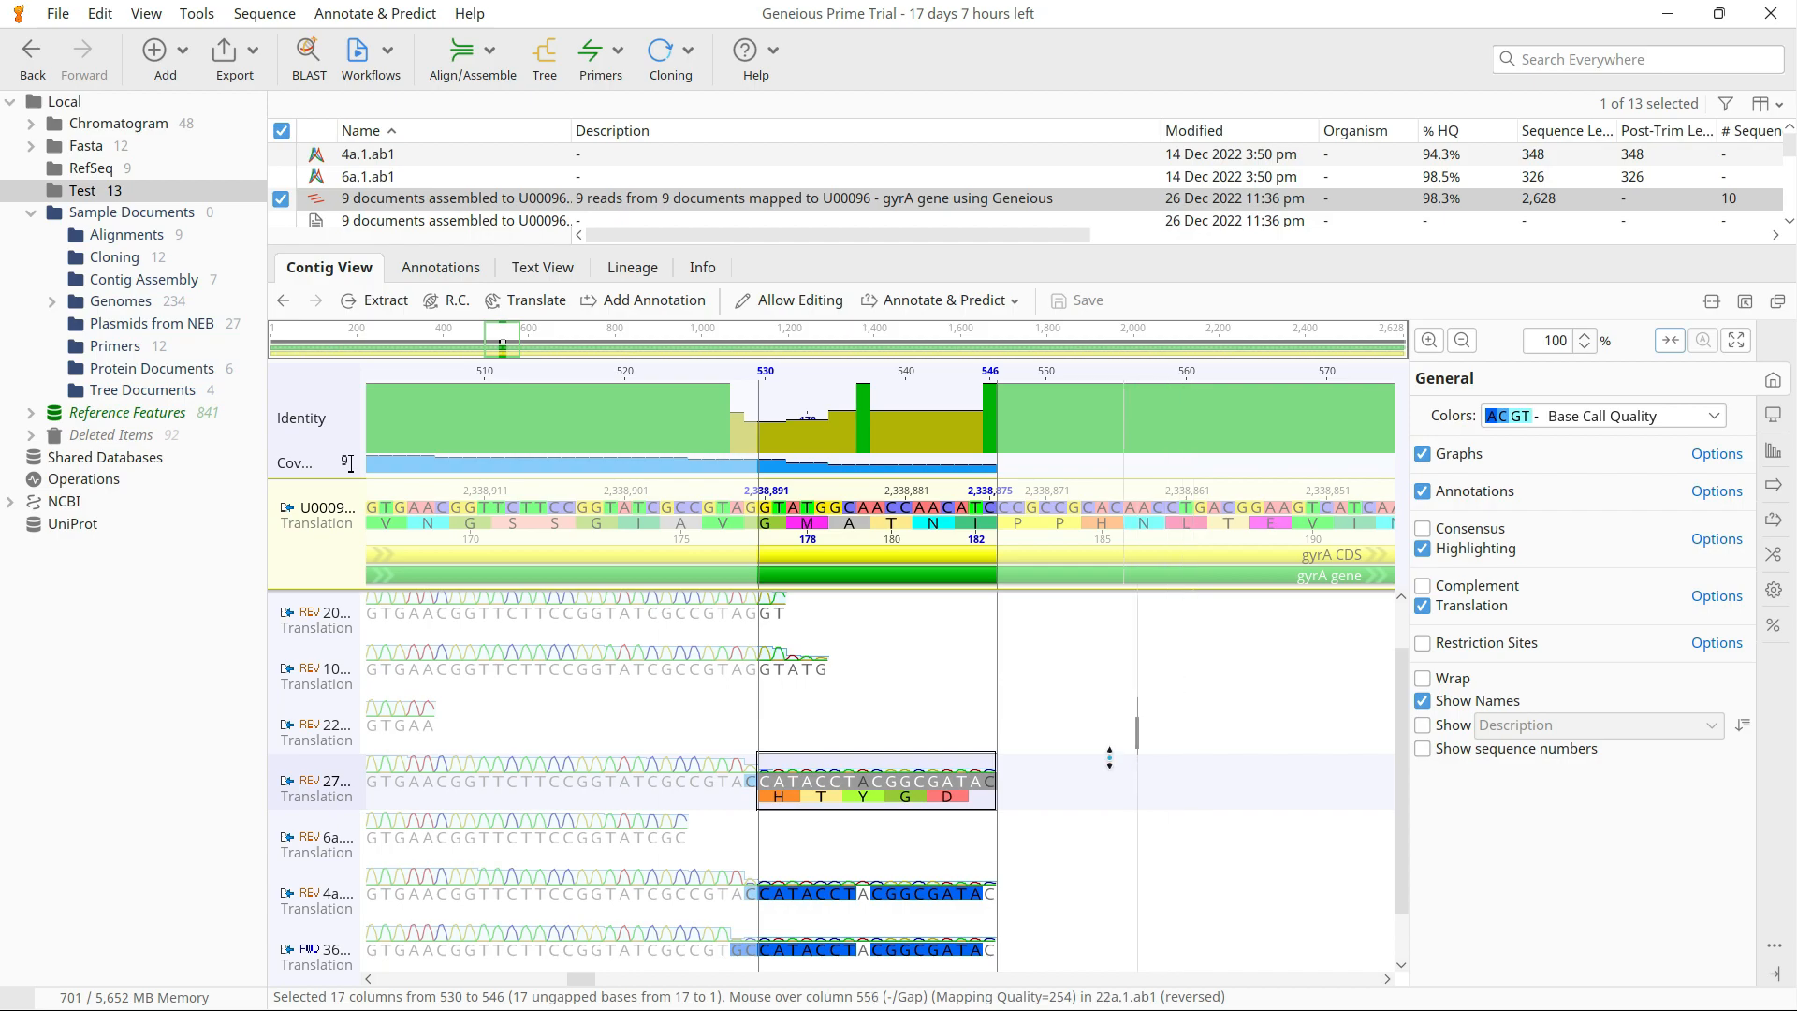
{"action": "left_click", "coordinate": [1073, 776]}
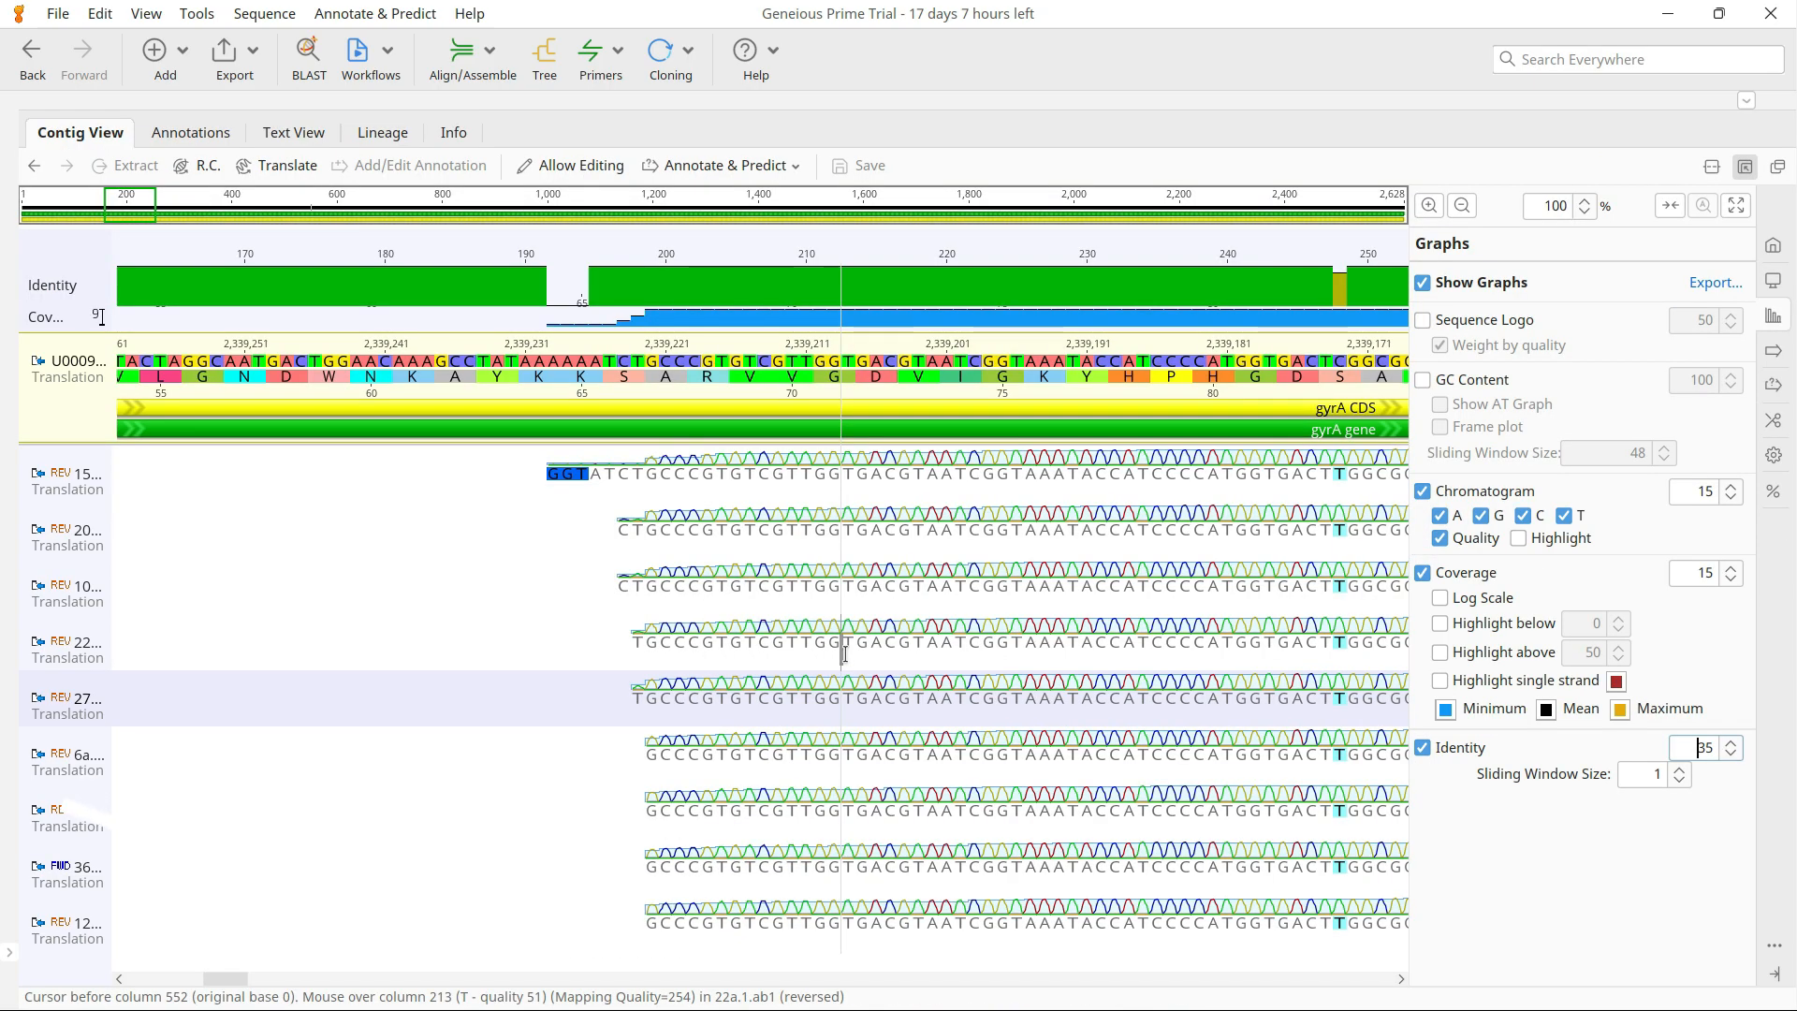
- Examine the mismatches against the gyrA reference at columns 248, 255 and 259 across the reads
{"action": "scroll", "coordinate": [1159, 592], "scroll_direction": "right", "scroll_amount": 3}
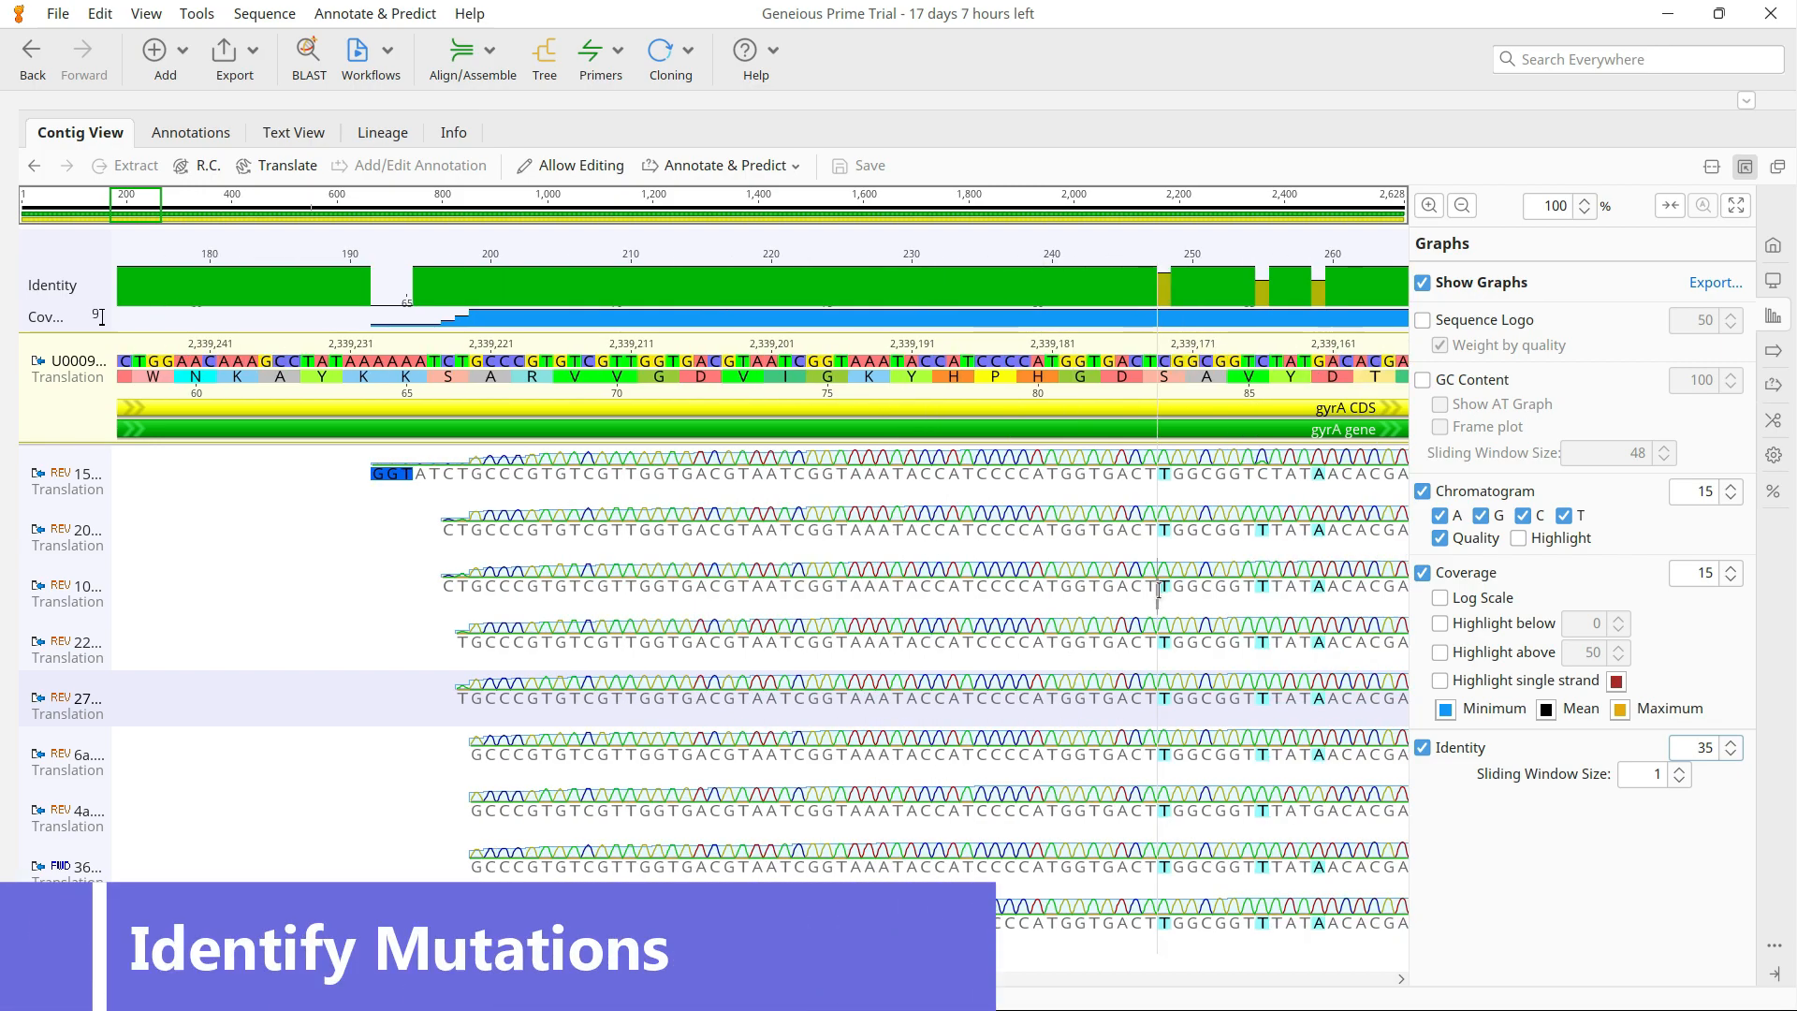
{"action": "scroll", "coordinate": [1159, 593], "scroll_direction": "right", "scroll_amount": 2}
{"action": "left_click", "coordinate": [1077, 473]}
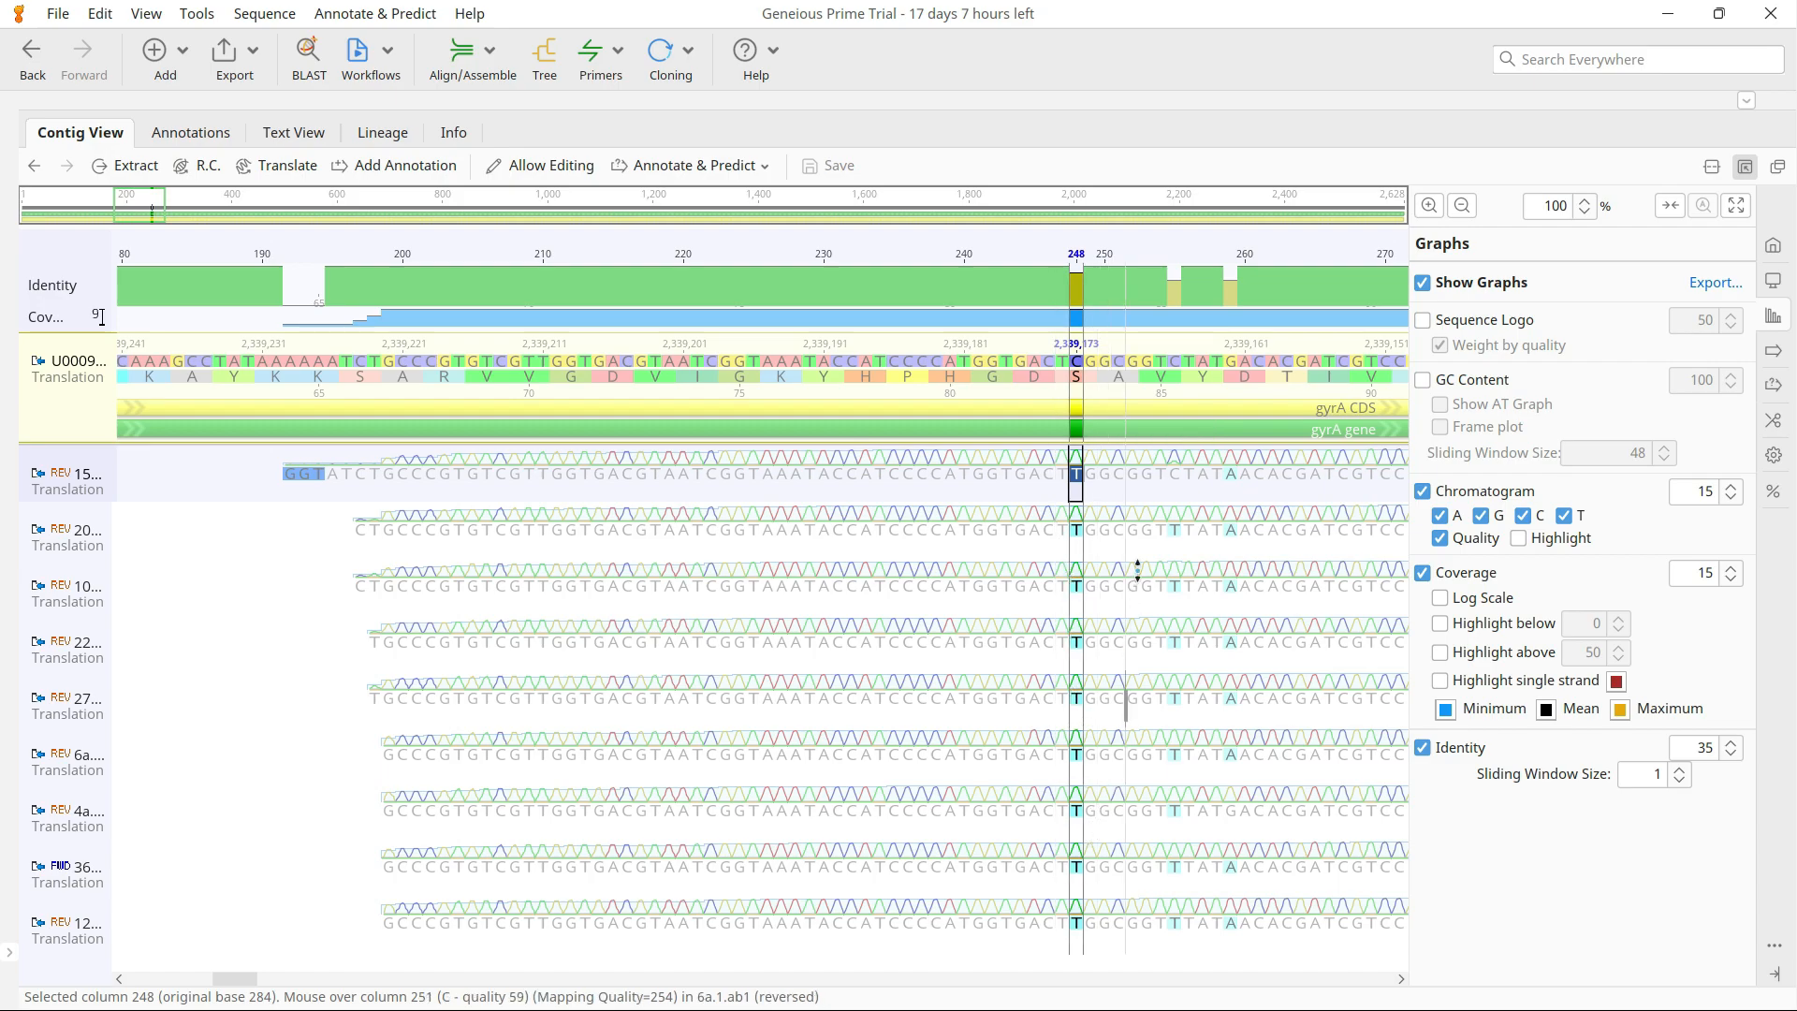
{"action": "left_click", "coordinate": [1175, 530]}
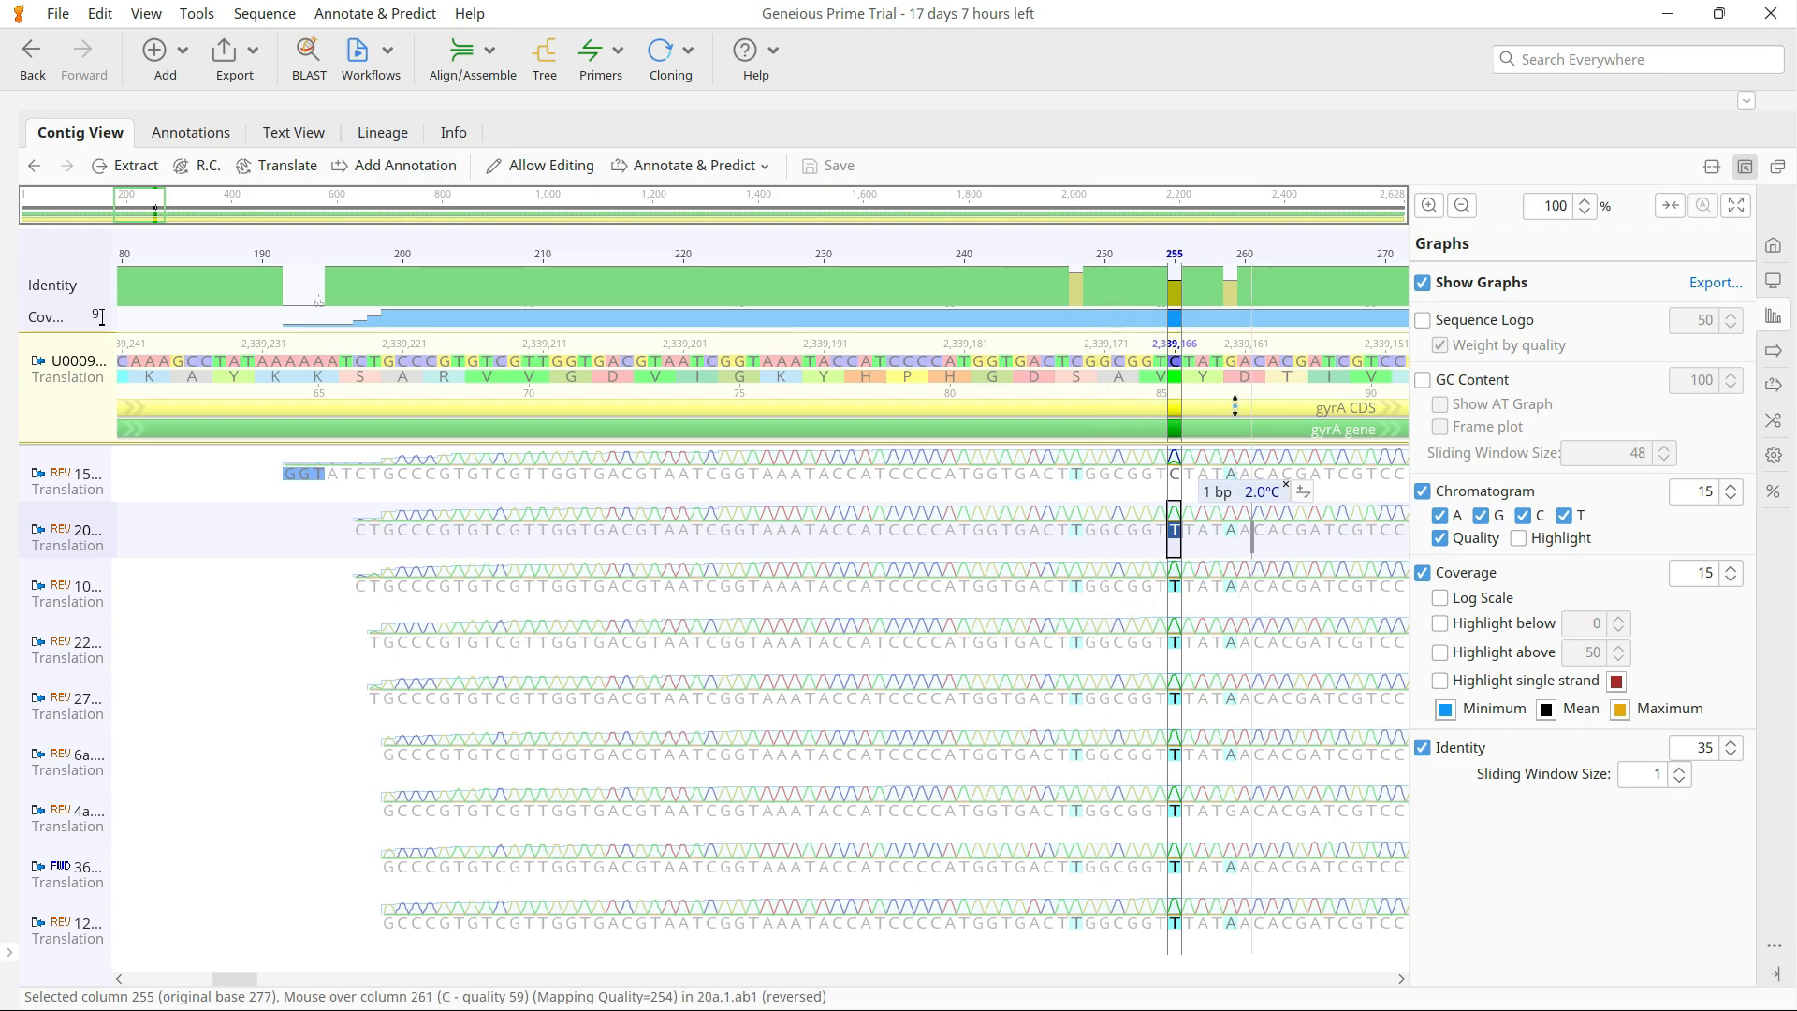
{"action": "left_click", "coordinate": [1229, 282]}
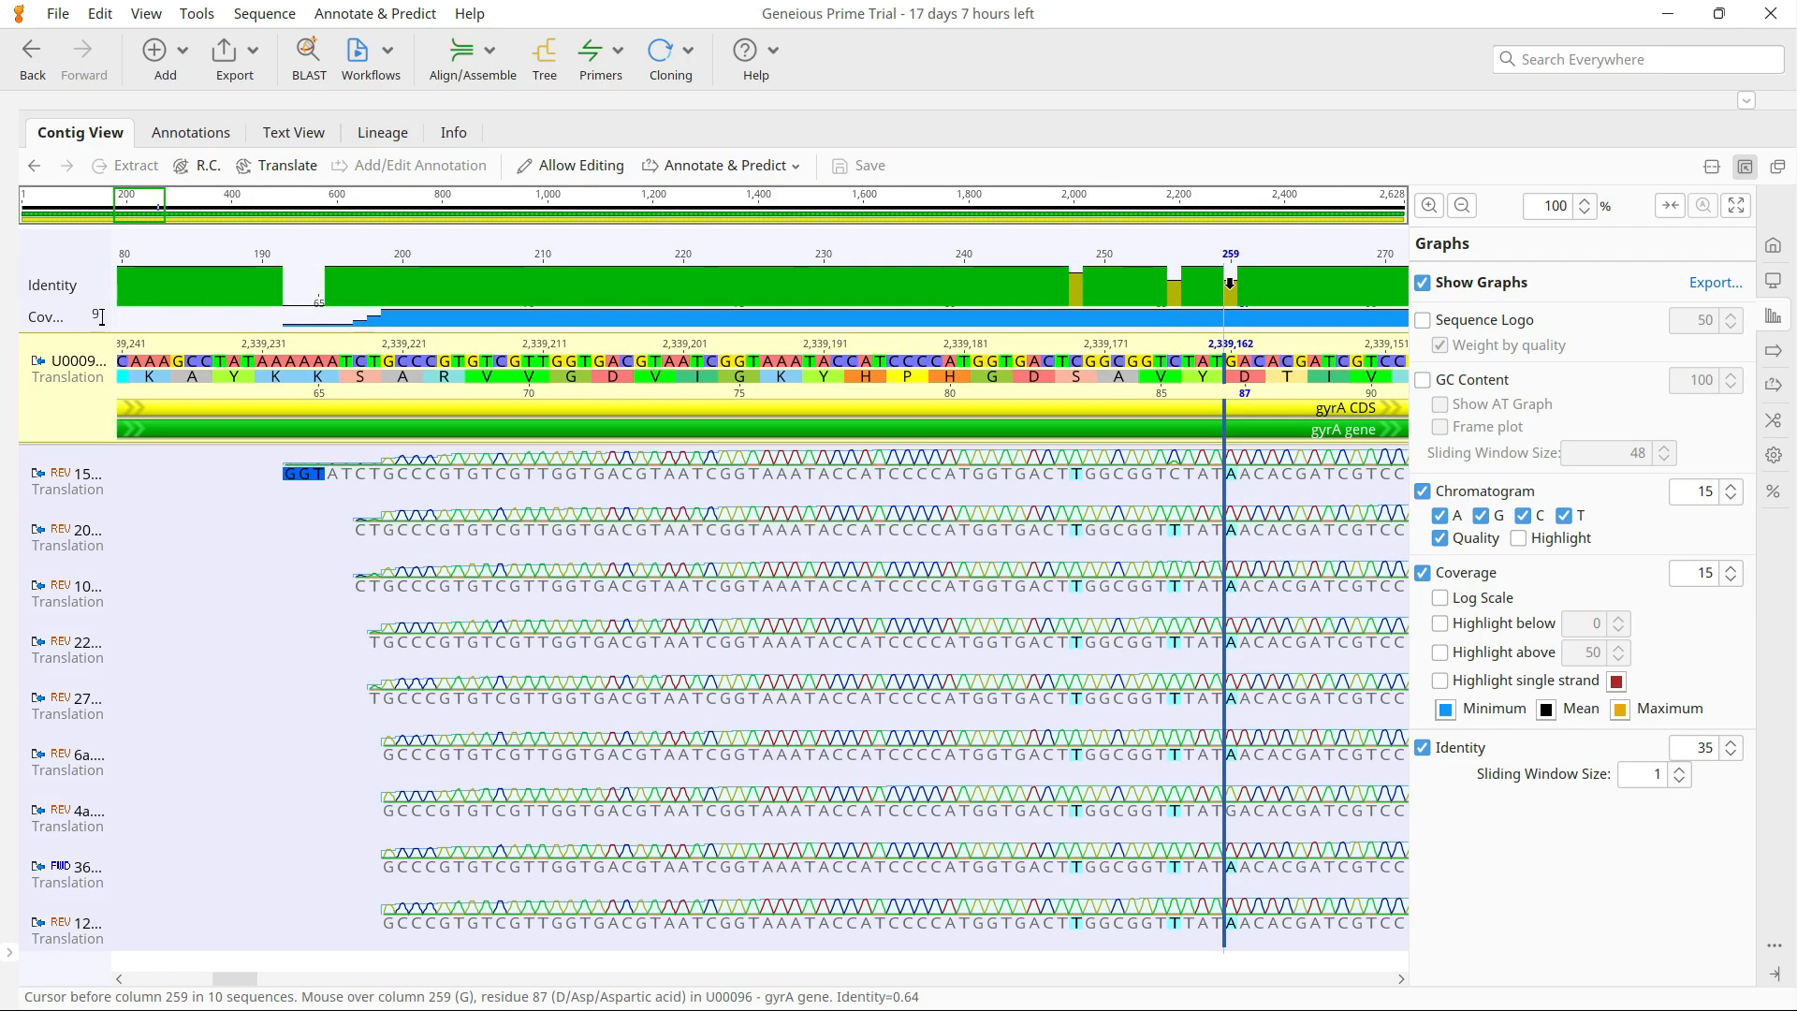
{"action": "left_click", "coordinate": [1229, 290]}
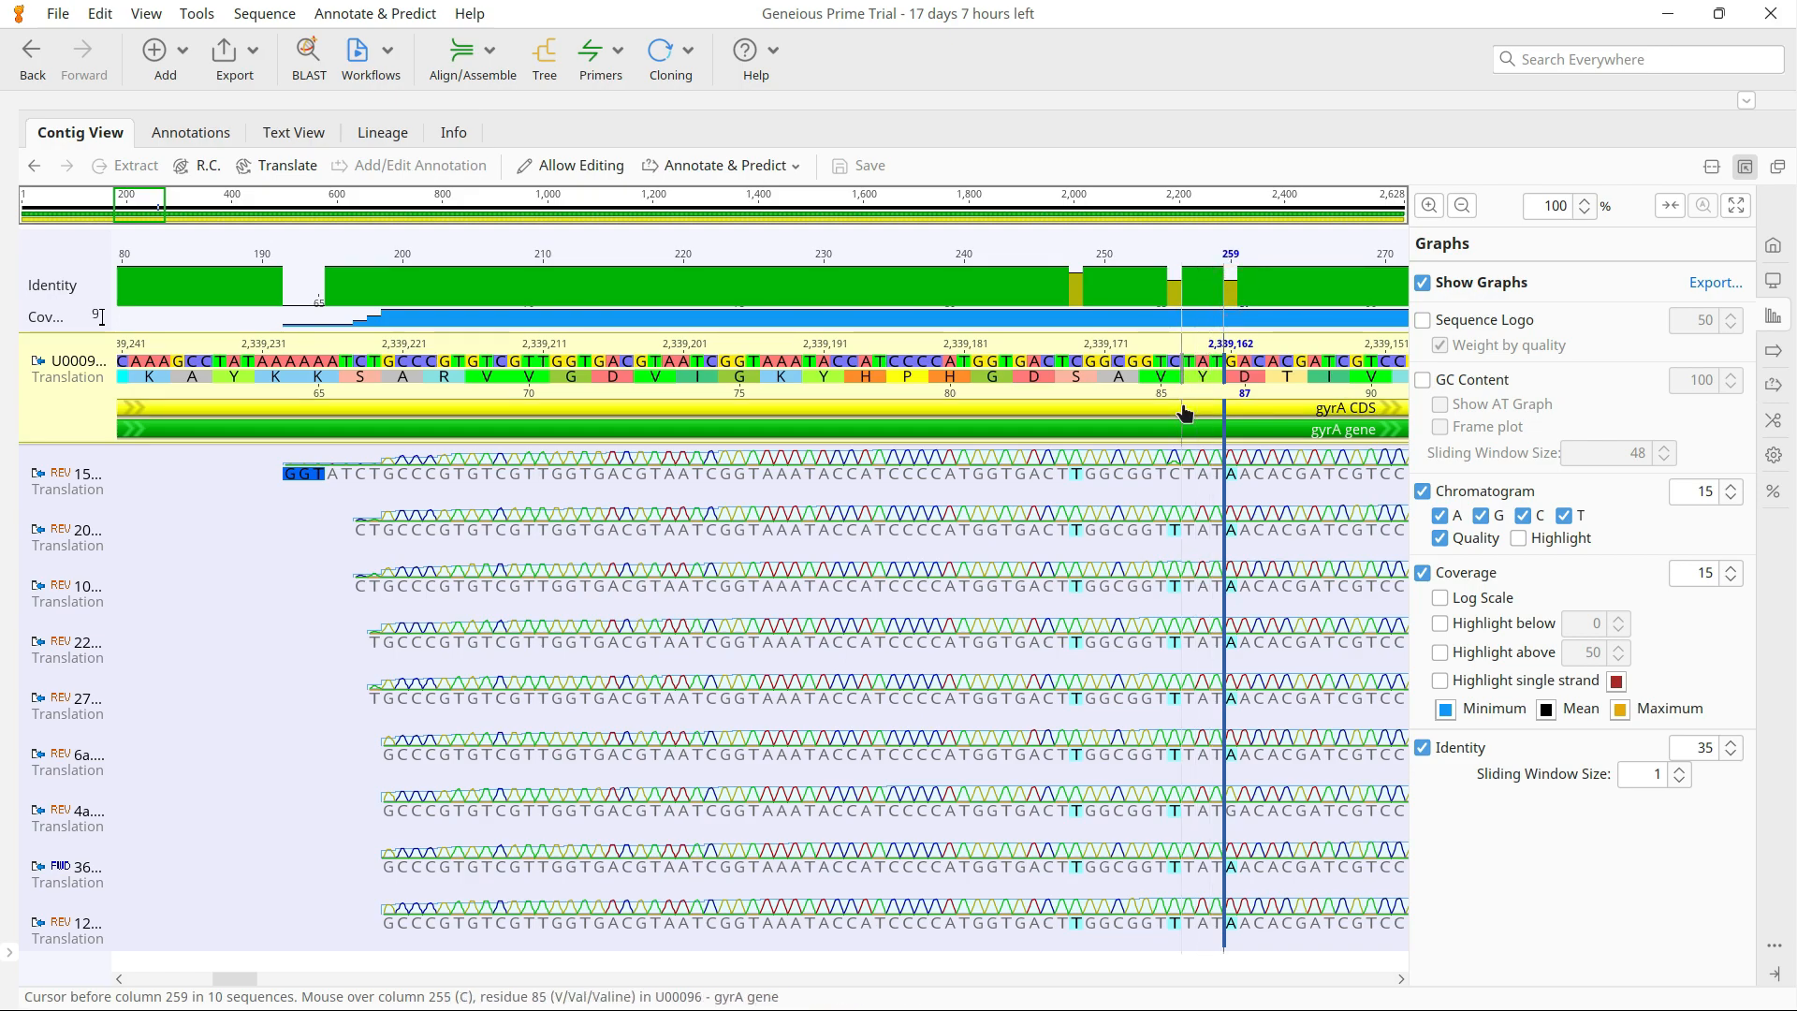
- Follow the contig onward to check the mismatch at column 468 and the base quality at the read ends
{"action": "scroll", "coordinate": [1107, 589], "scroll_direction": "right", "scroll_amount": 10}
{"action": "scroll", "coordinate": [1107, 590], "scroll_direction": "right", "scroll_amount": 10}
{"action": "scroll", "coordinate": [1108, 590], "scroll_direction": "right", "scroll_amount": 5}
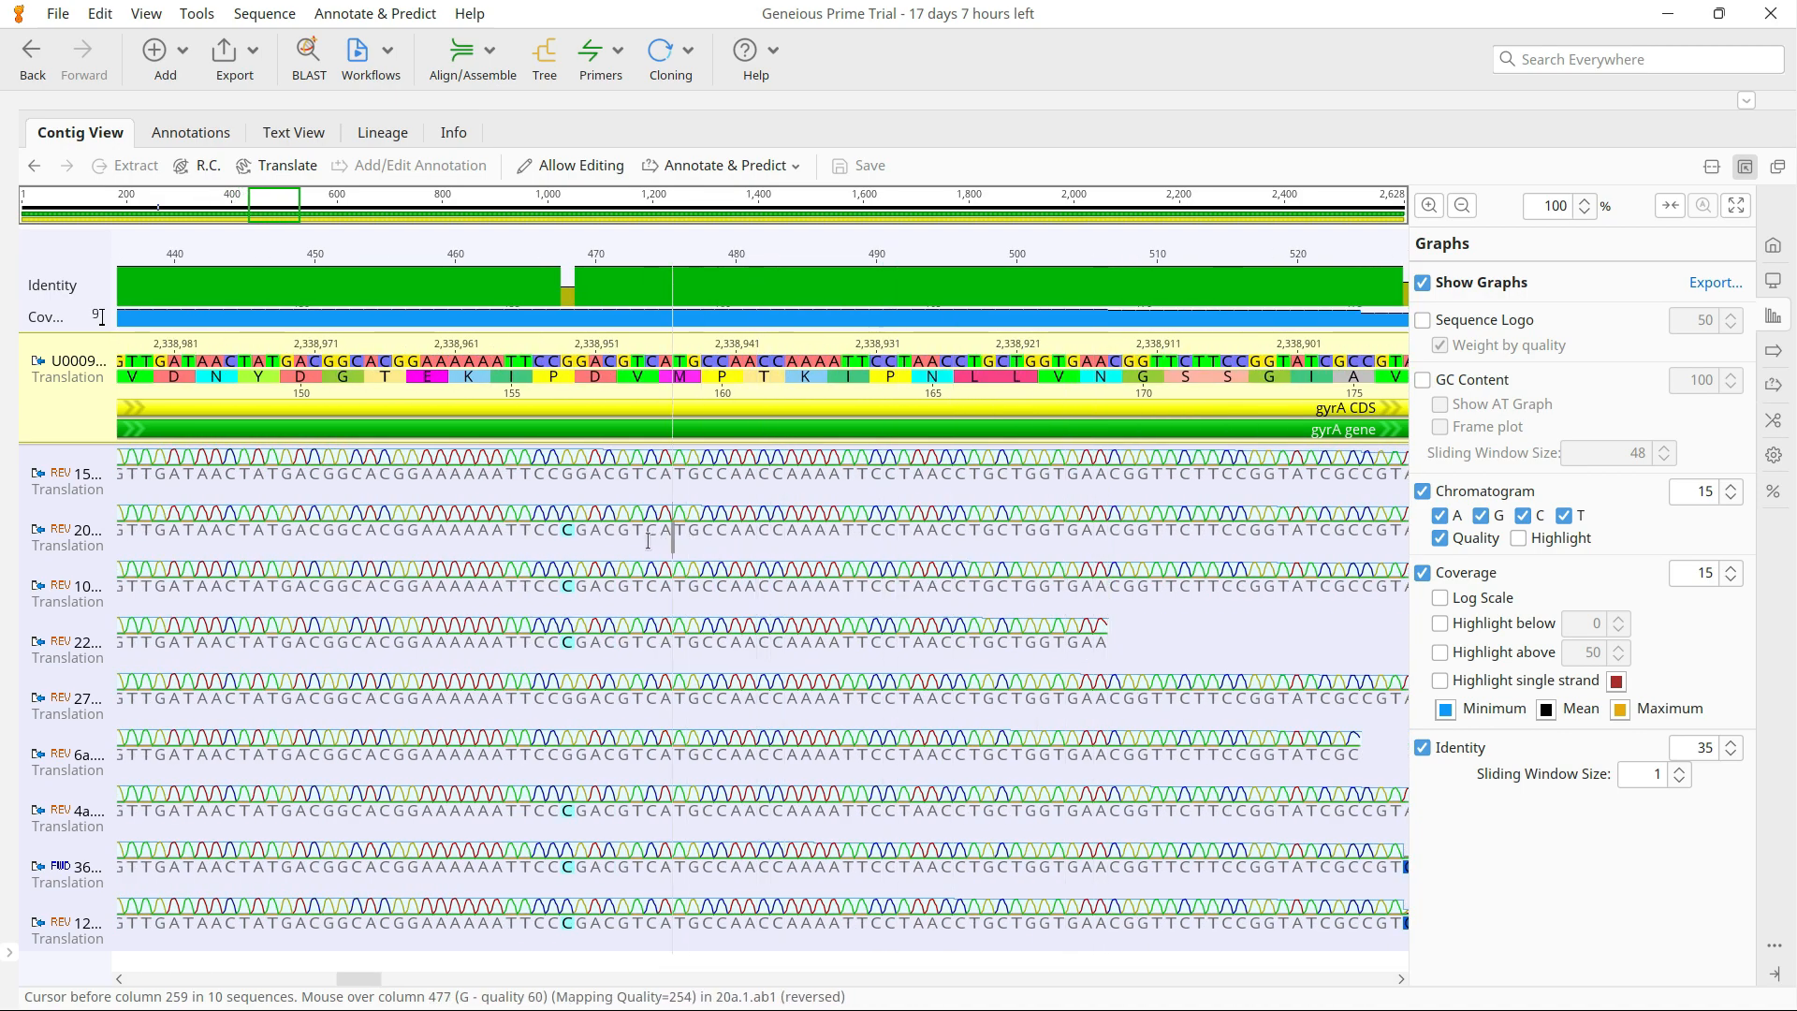
{"action": "left_click", "coordinate": [567, 533]}
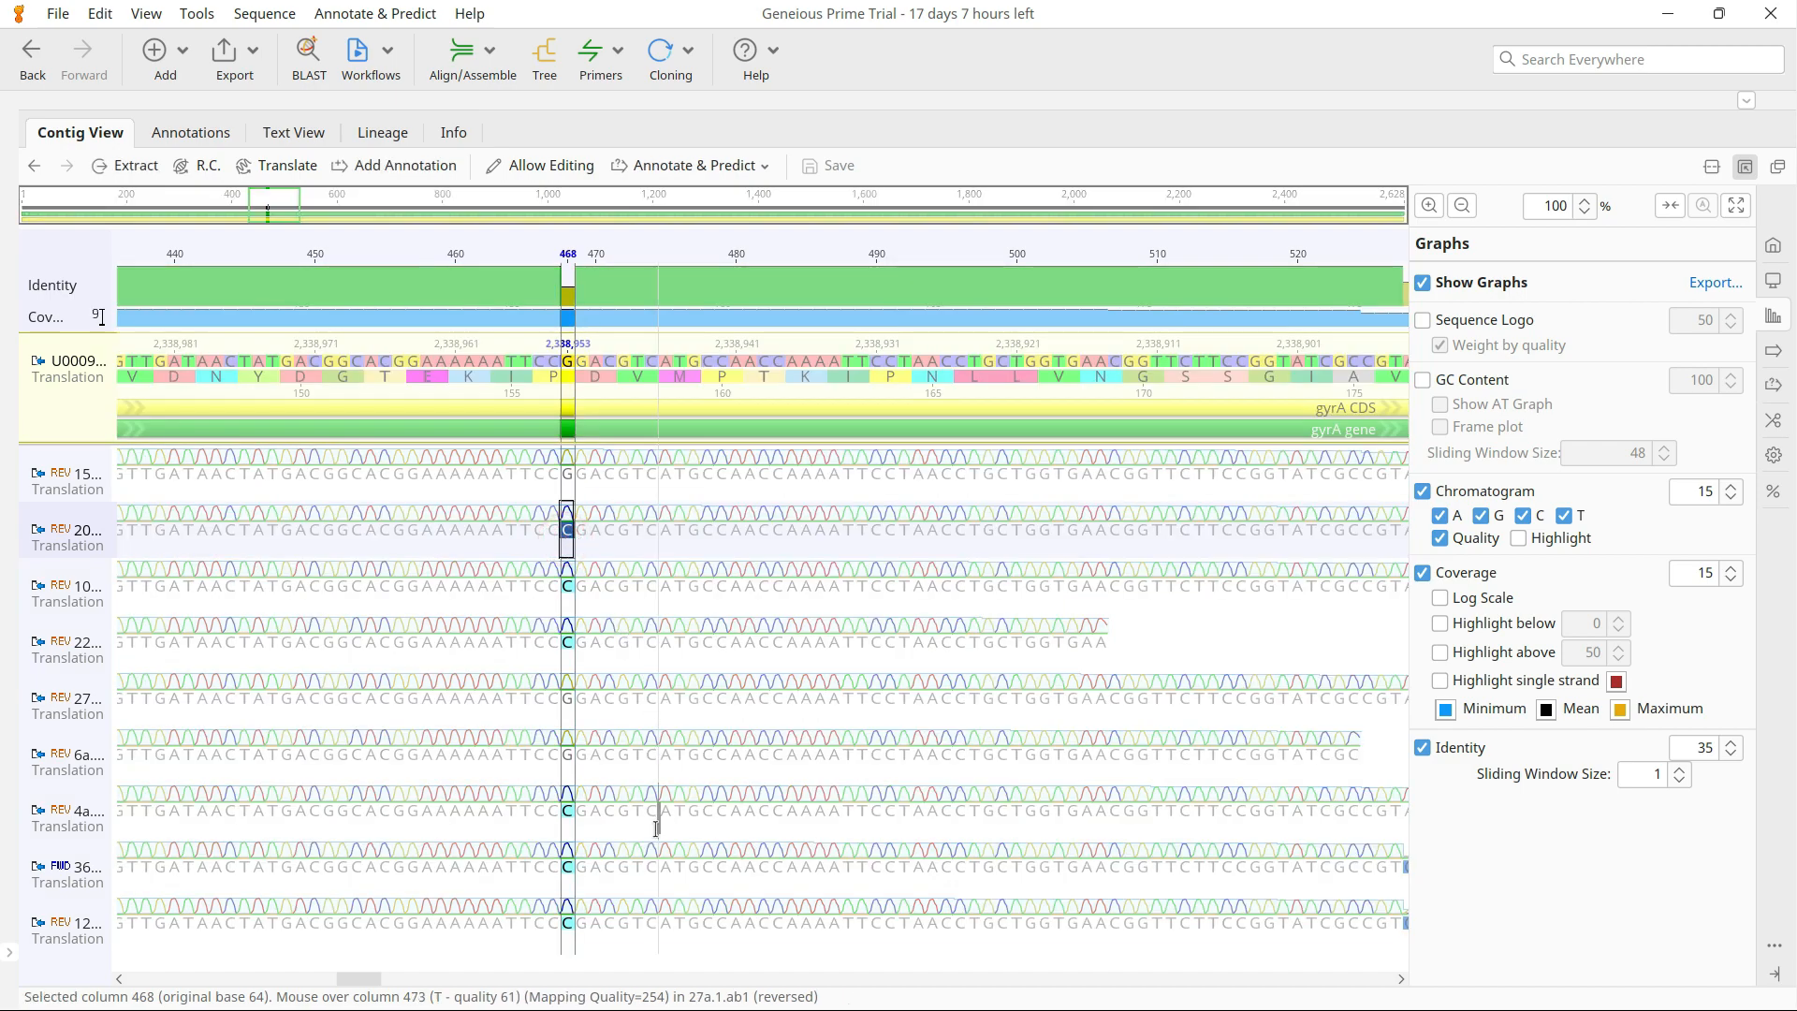
{"action": "left_click", "coordinate": [602, 697]}
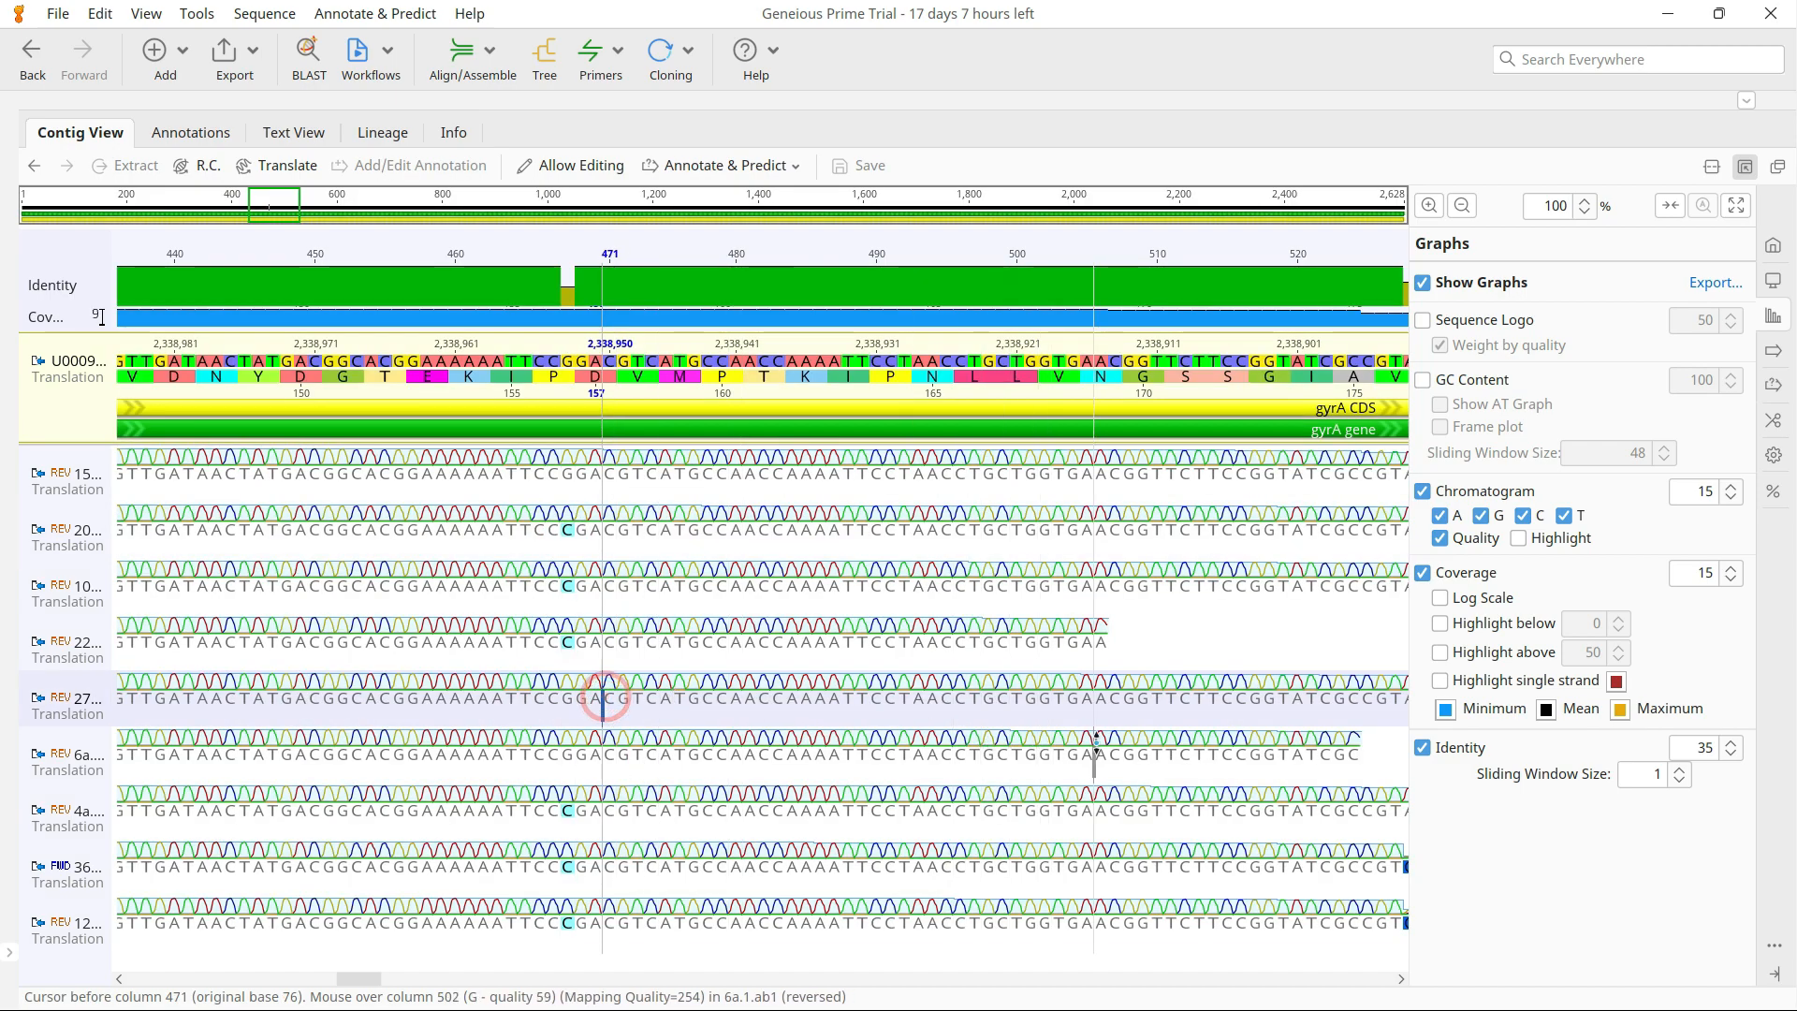
{"action": "scroll", "coordinate": [1102, 753], "scroll_direction": "right", "scroll_amount": 1}
{"action": "scroll", "coordinate": [1102, 754], "scroll_direction": "right", "scroll_amount": 4}
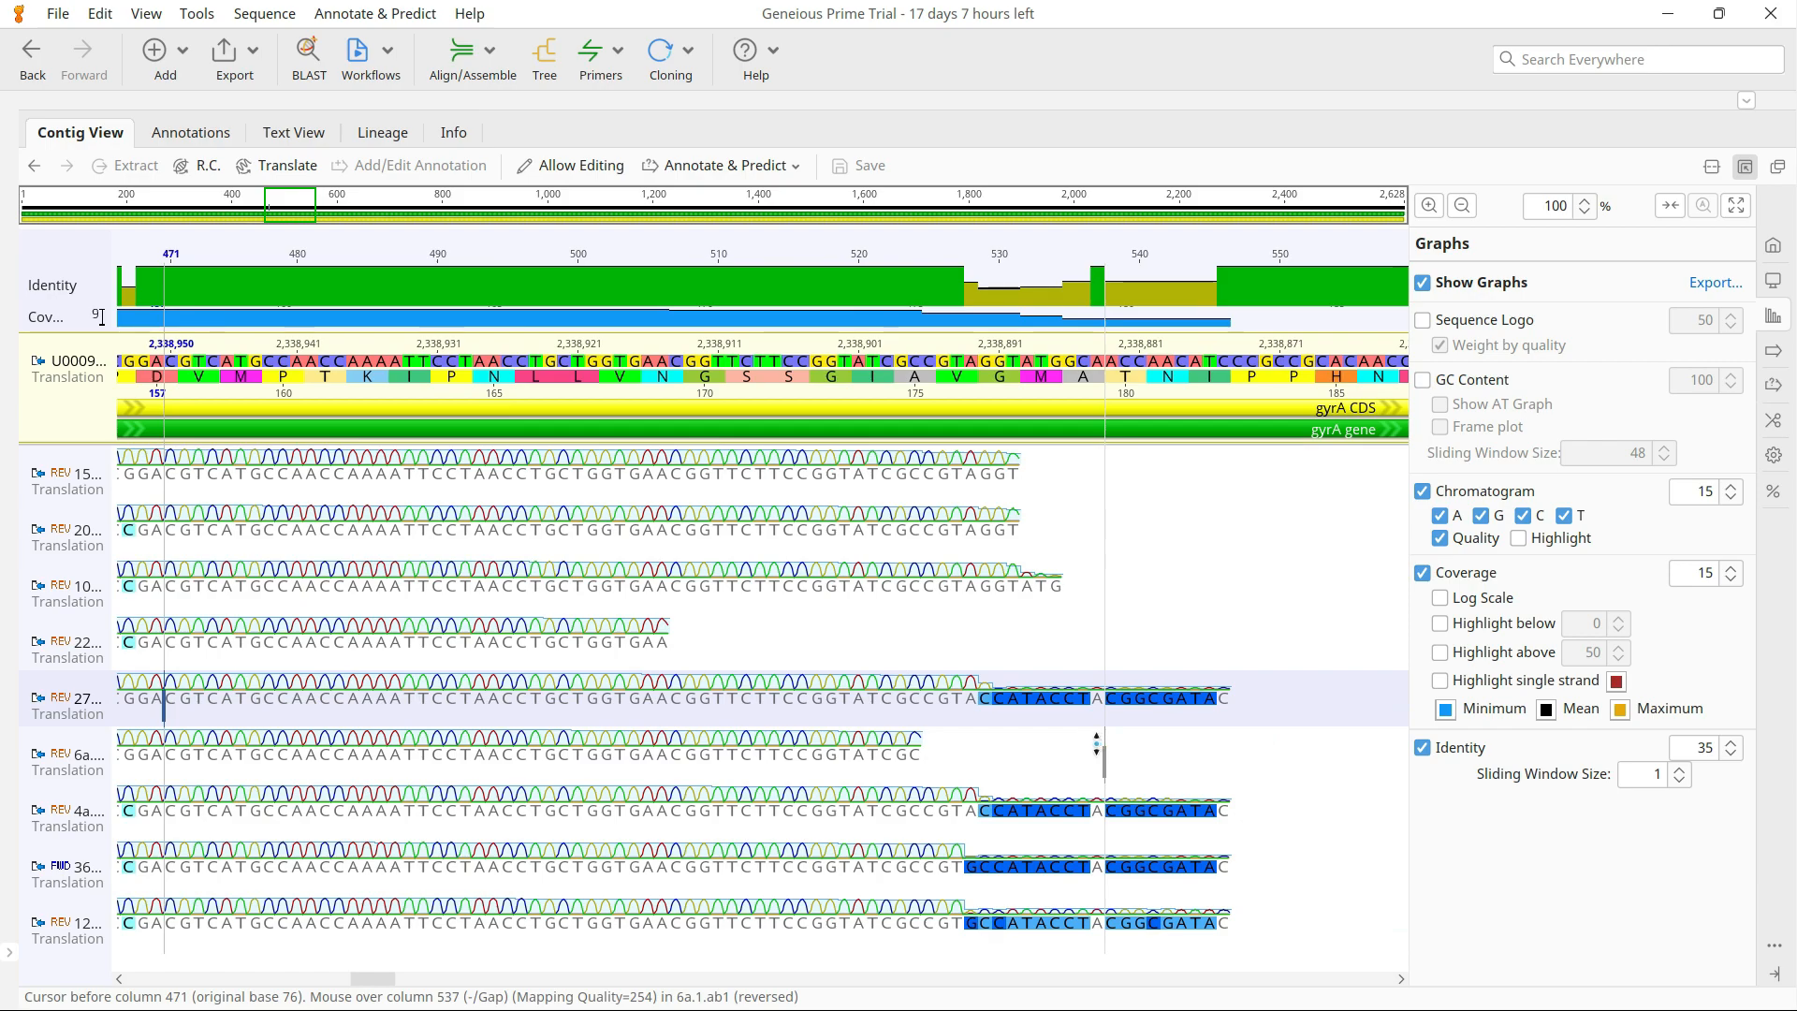
- Set the identity graph's height to 35 and show columns 174 to 265 of the contig in the enlarged viewer
{"action": "scroll", "coordinate": [1091, 744], "scroll_direction": "left", "scroll_amount": 6}
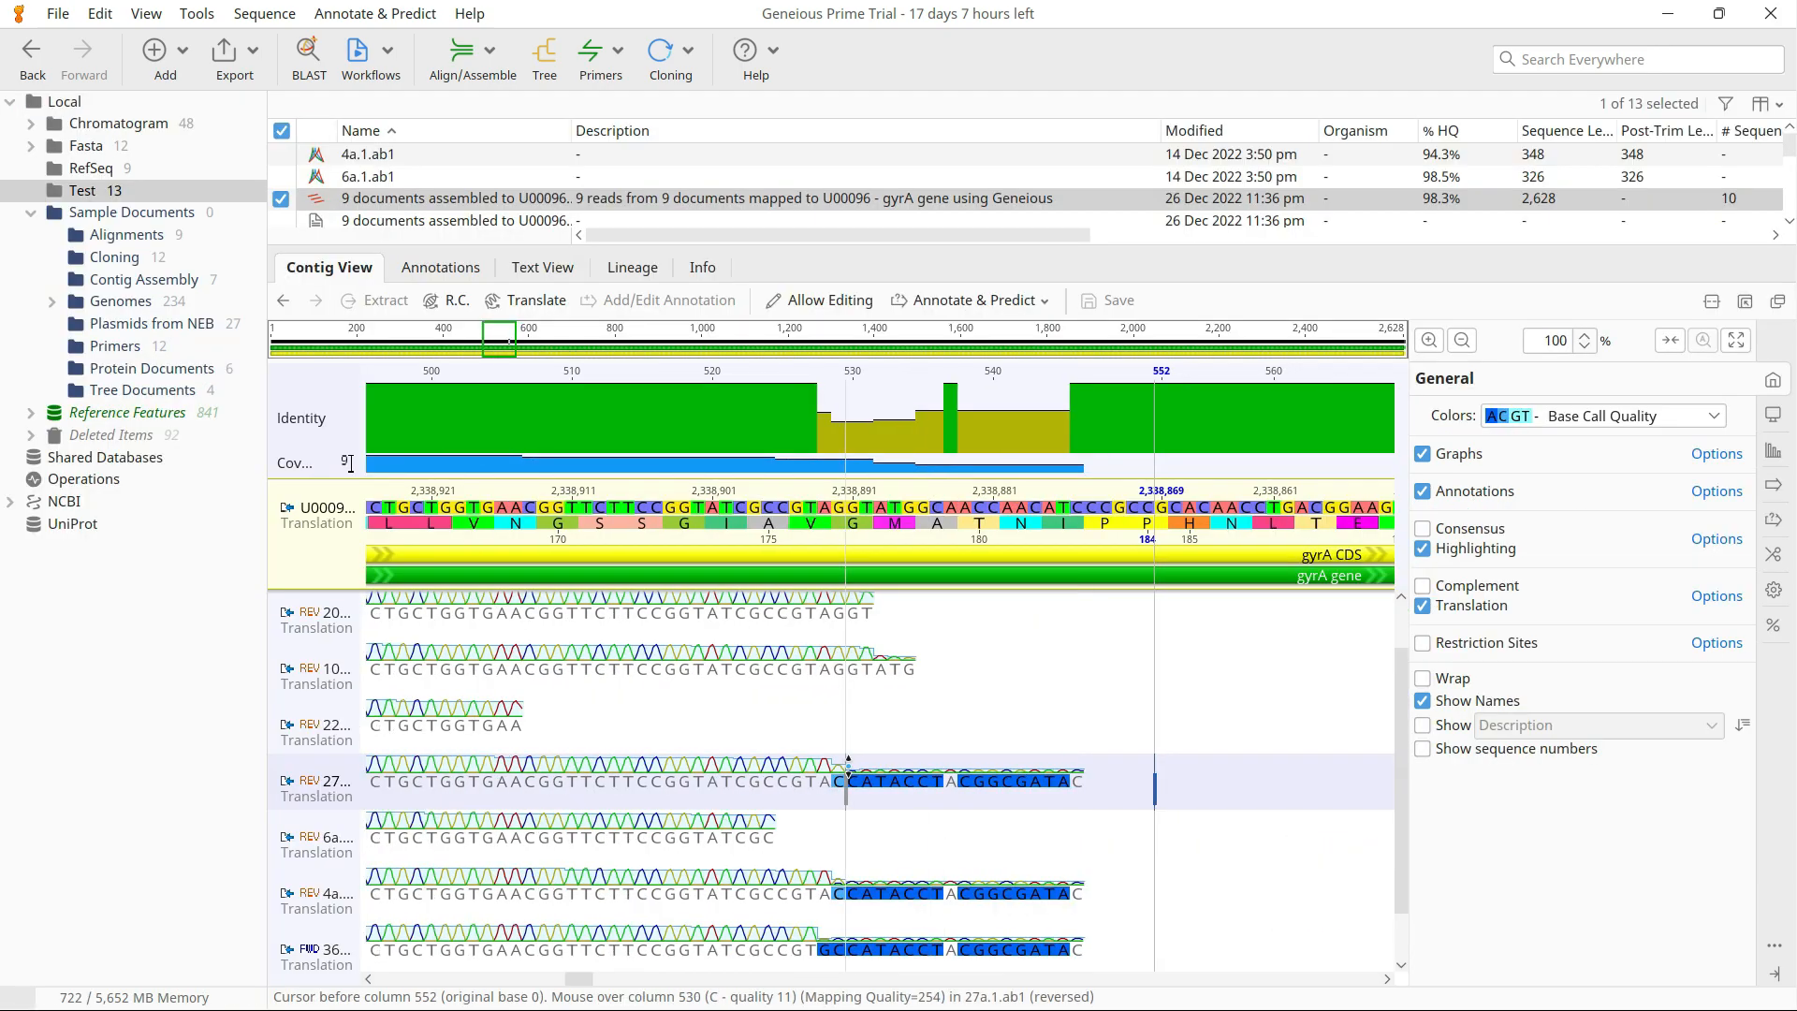
{"action": "scroll", "coordinate": [848, 766], "scroll_direction": "left", "scroll_amount": 20}
{"action": "scroll", "coordinate": [848, 767], "scroll_direction": "left", "scroll_amount": 20}
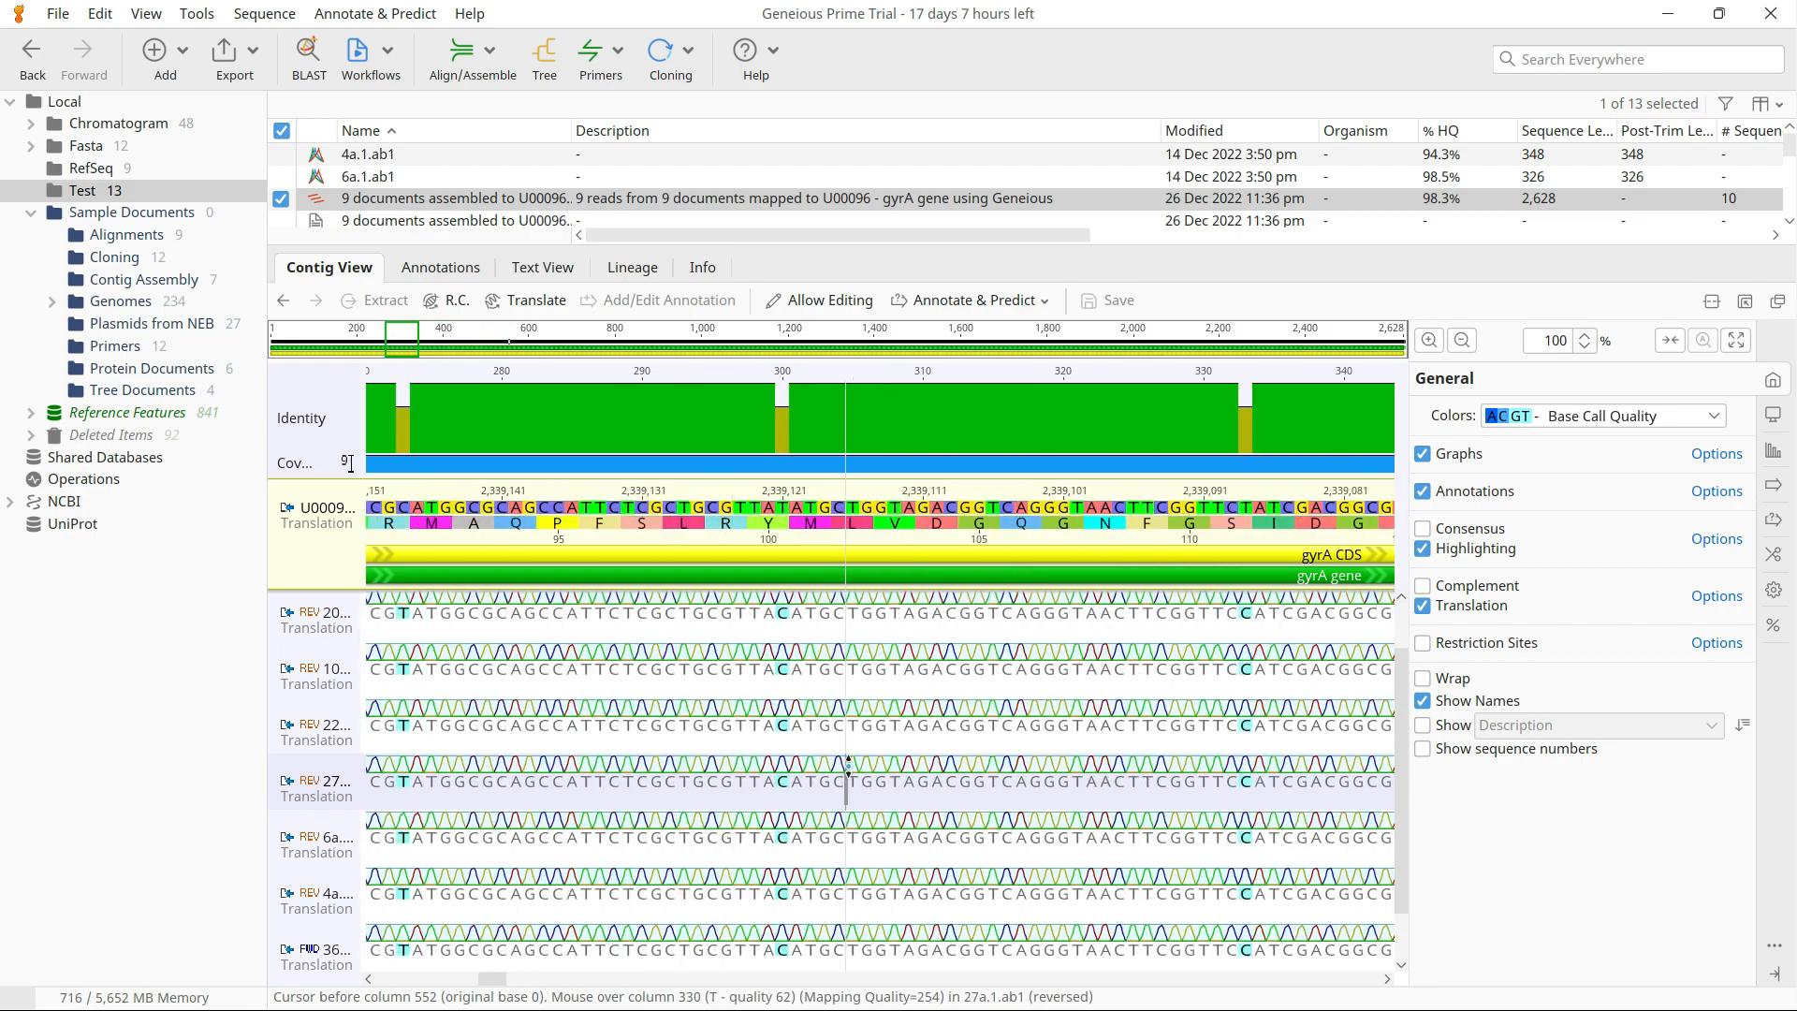
{"action": "left_click", "coordinate": [1774, 452]}
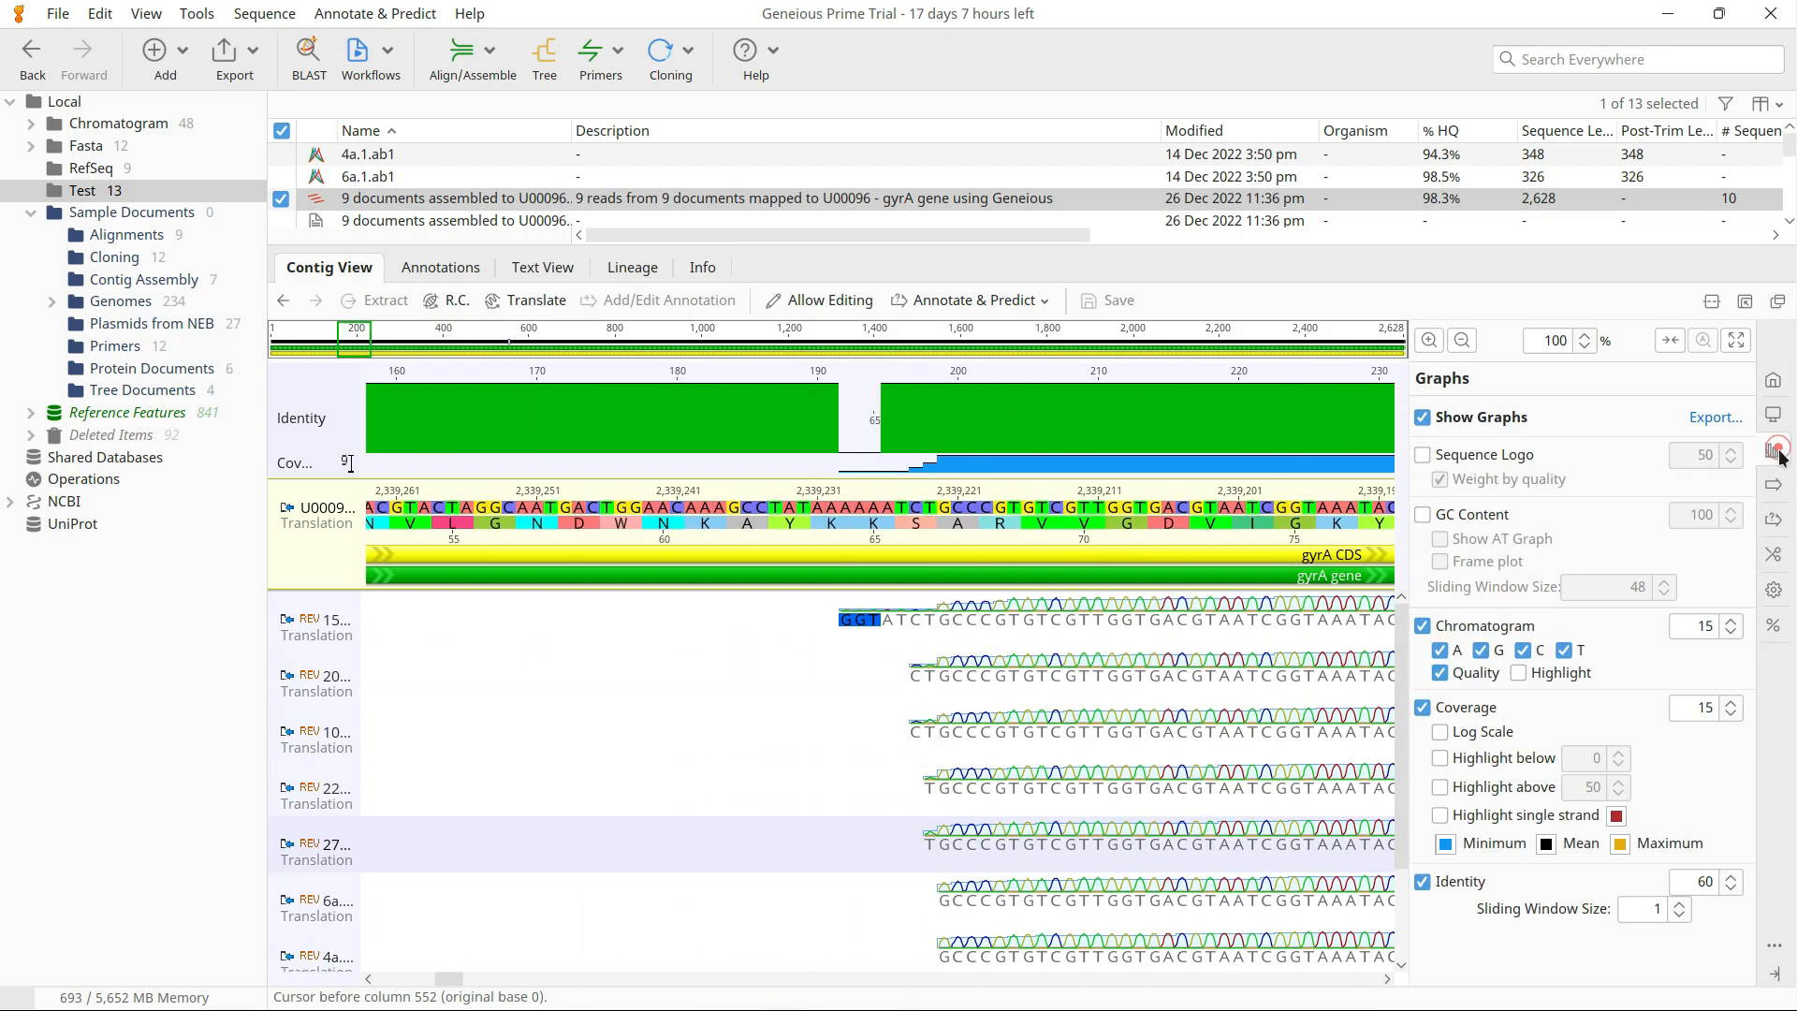
{"action": "left_click", "coordinate": [1731, 889]}
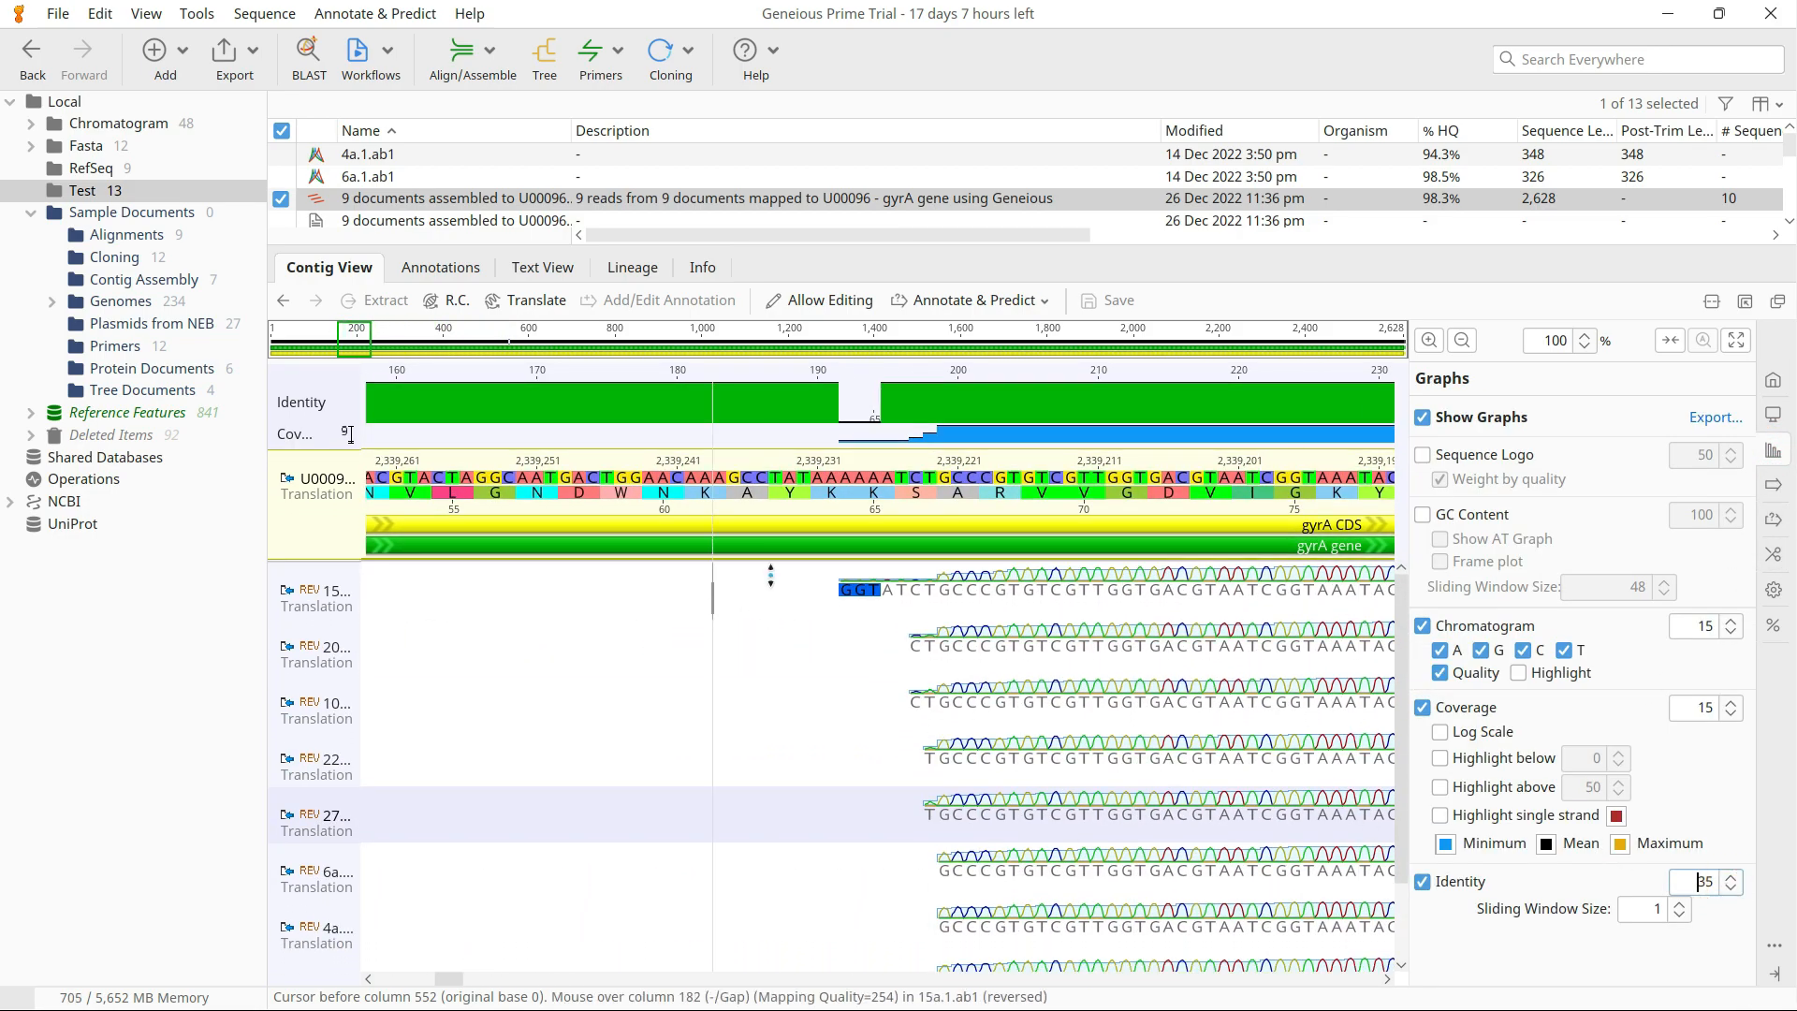
{"action": "left_click", "coordinate": [1742, 305]}
{"action": "scroll", "coordinate": [846, 642], "scroll_direction": "right", "scroll_amount": 2}
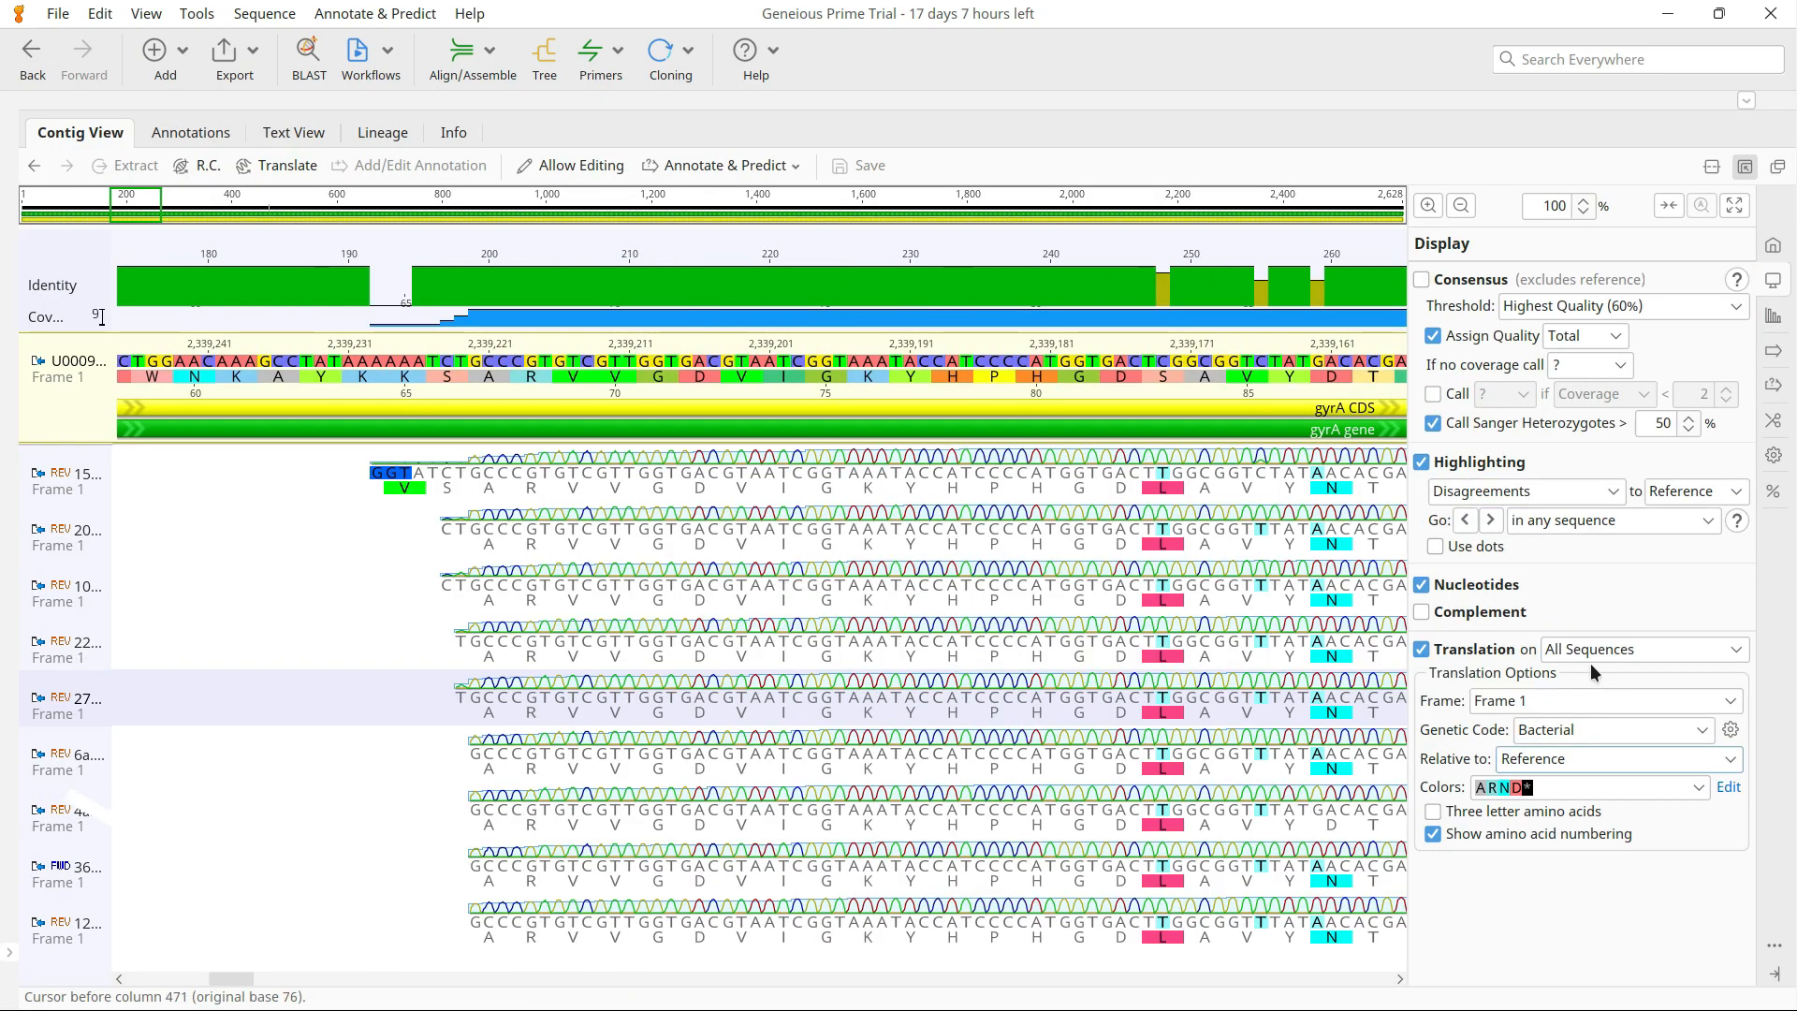
- Show the translation in all frames and examine the stop codons in the reverse frames near columns 164 and 86 of the gyrA reference
{"action": "left_click", "coordinate": [1590, 702]}
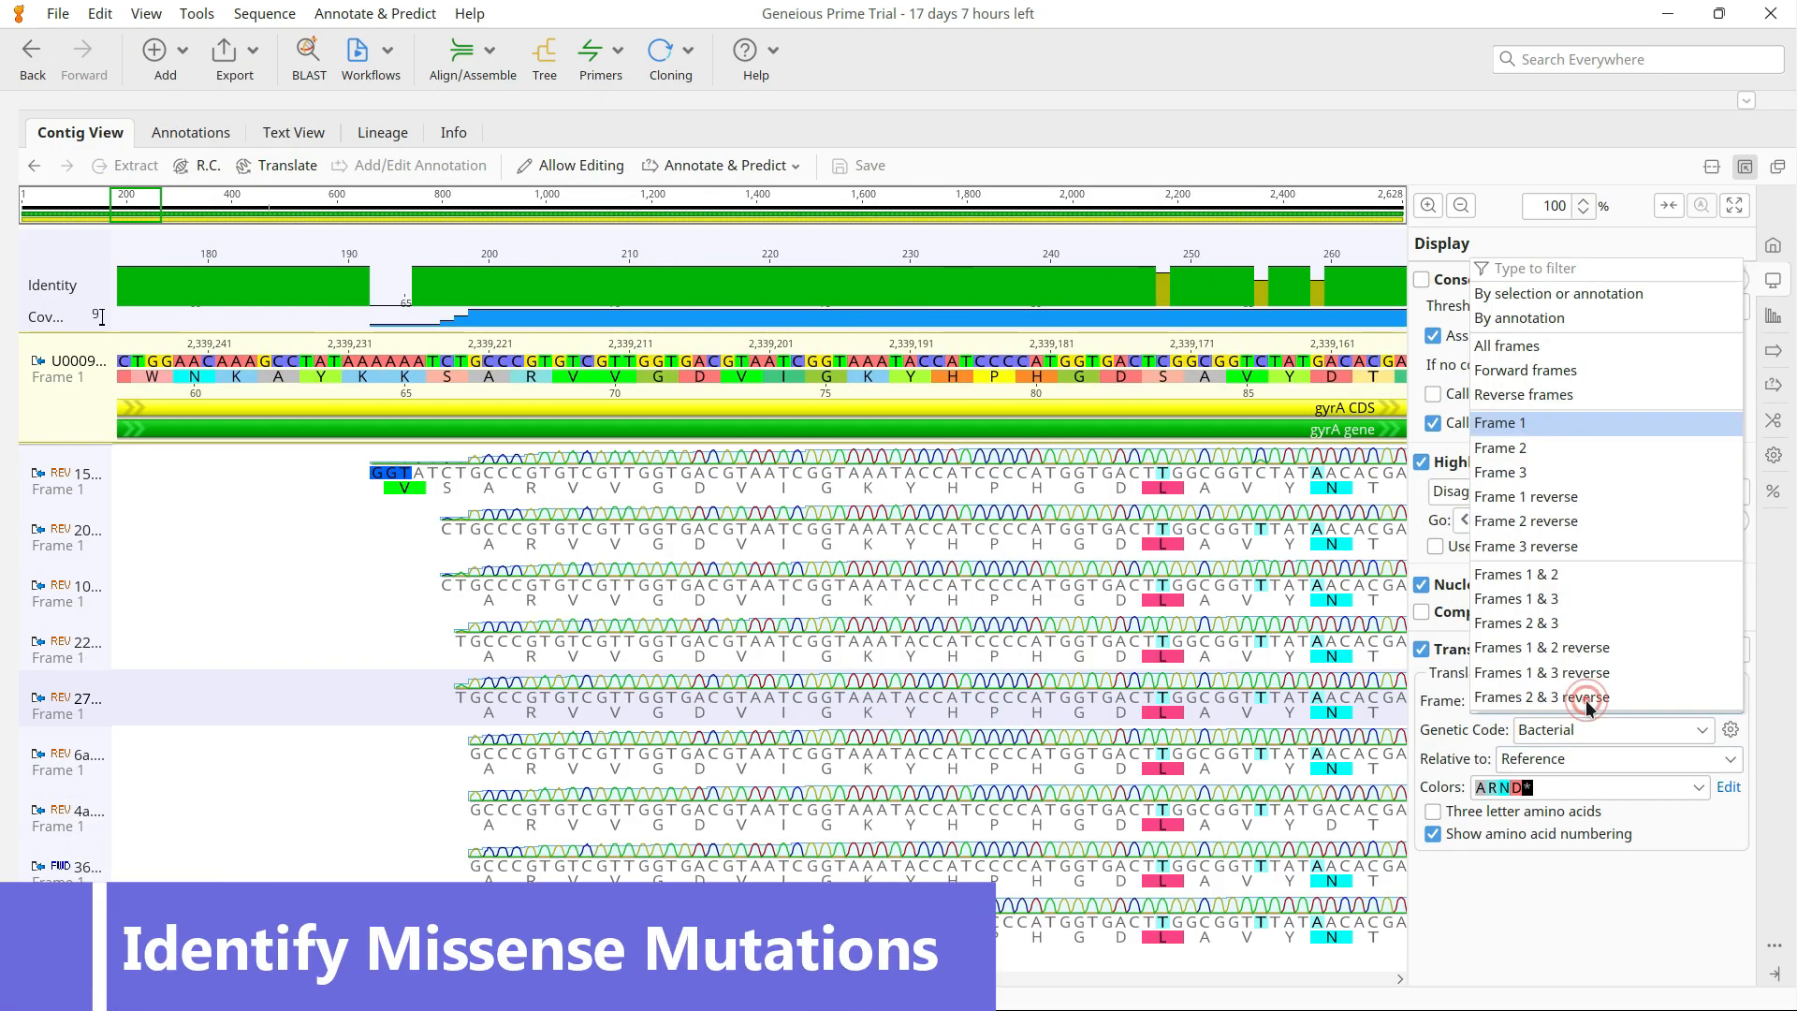
{"action": "left_click", "coordinate": [1524, 349]}
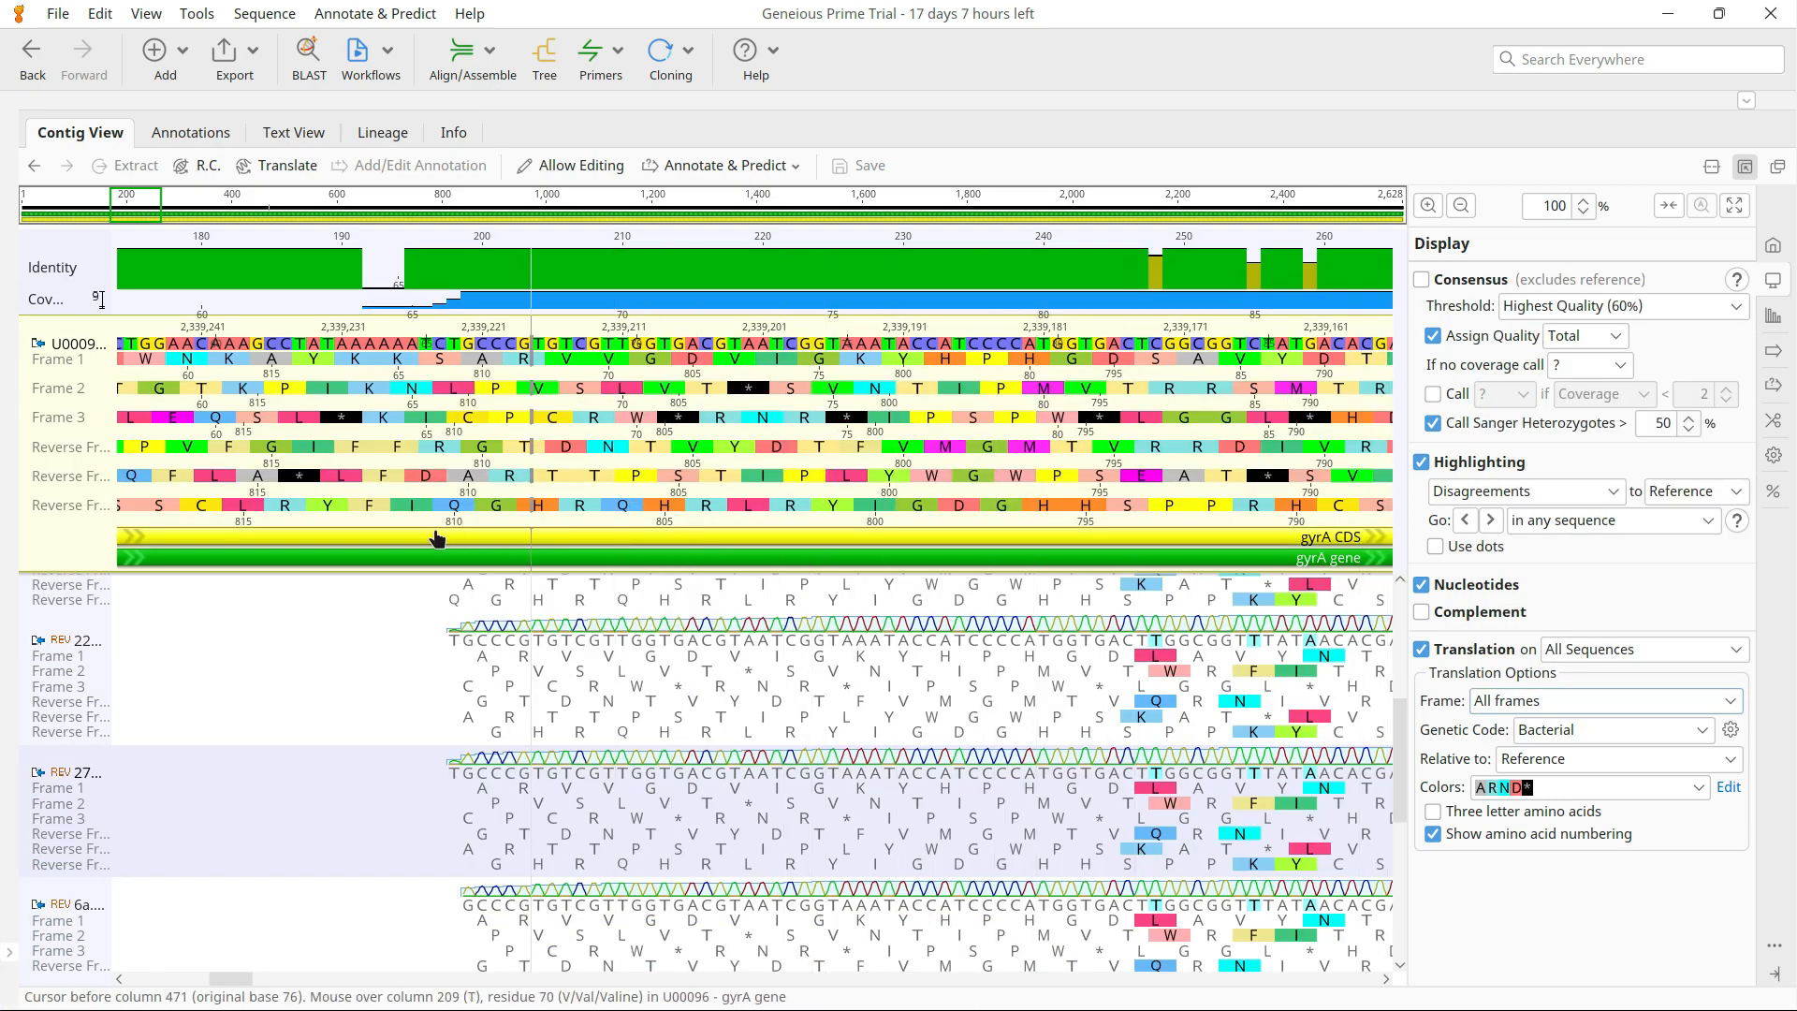
{"action": "scroll", "coordinate": [173, 471], "scroll_direction": "left", "scroll_amount": 10}
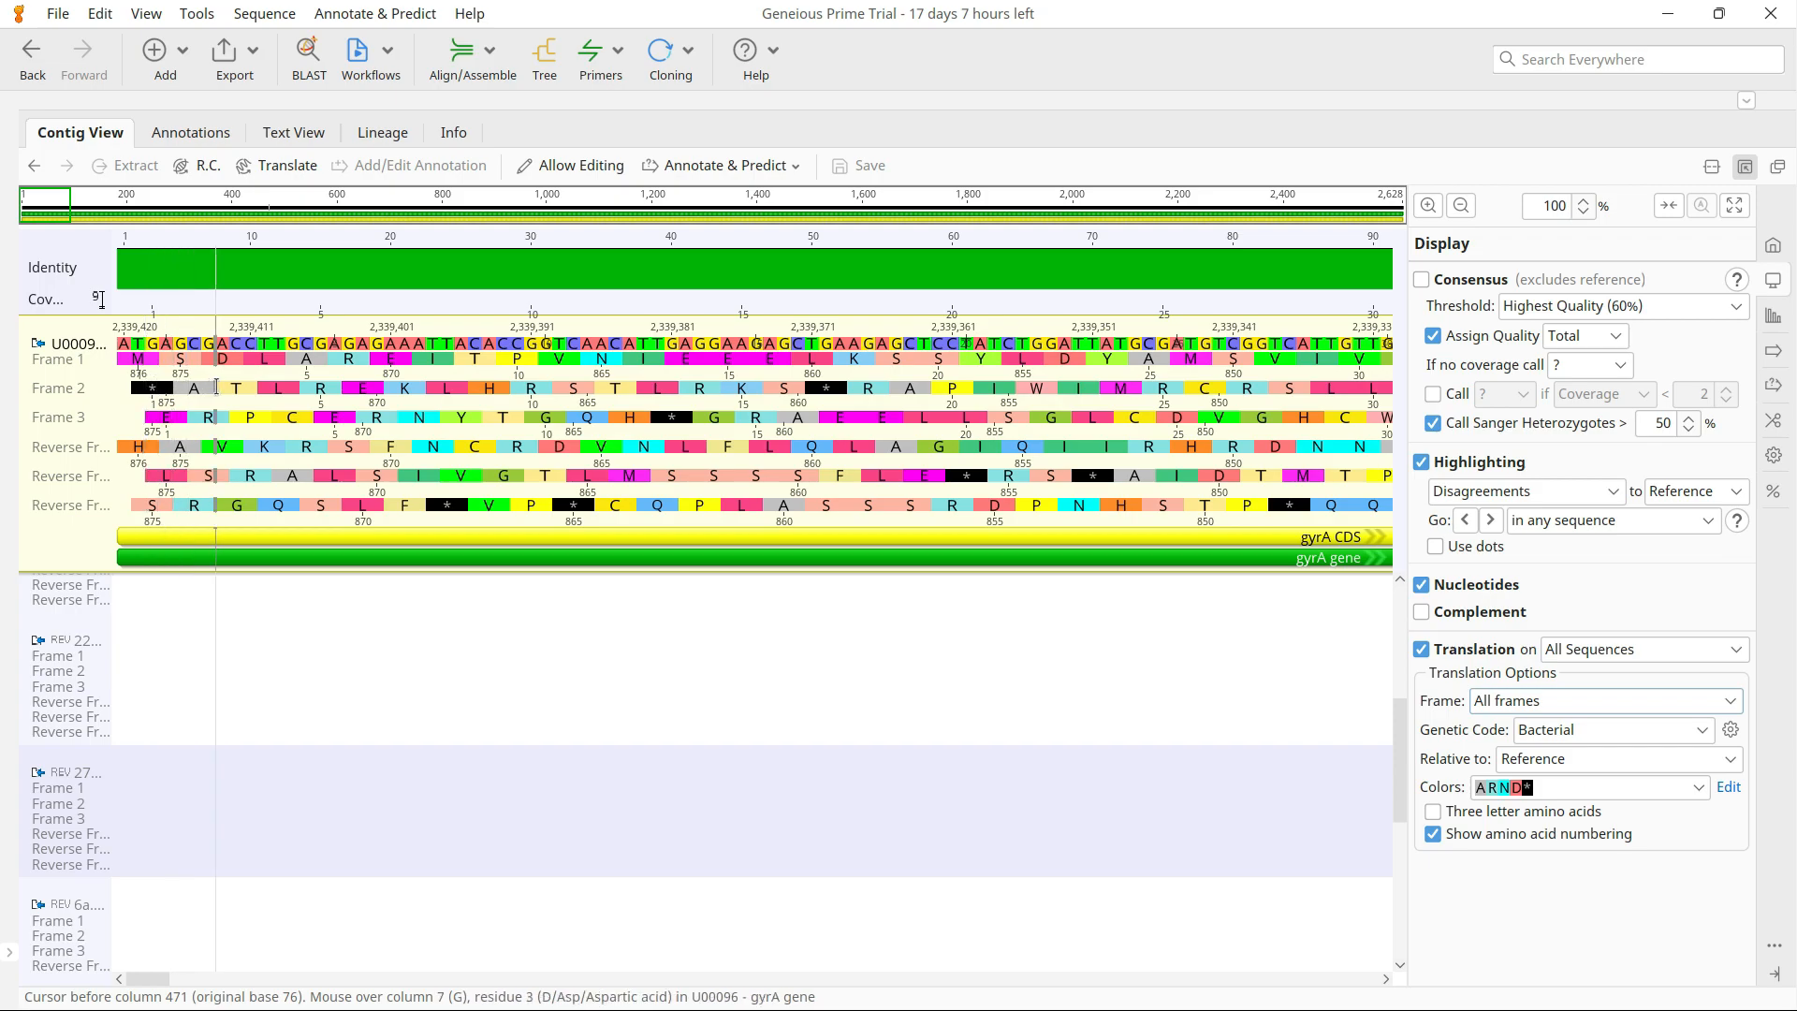
{"action": "scroll", "coordinate": [708, 446], "scroll_direction": "right", "scroll_amount": 5}
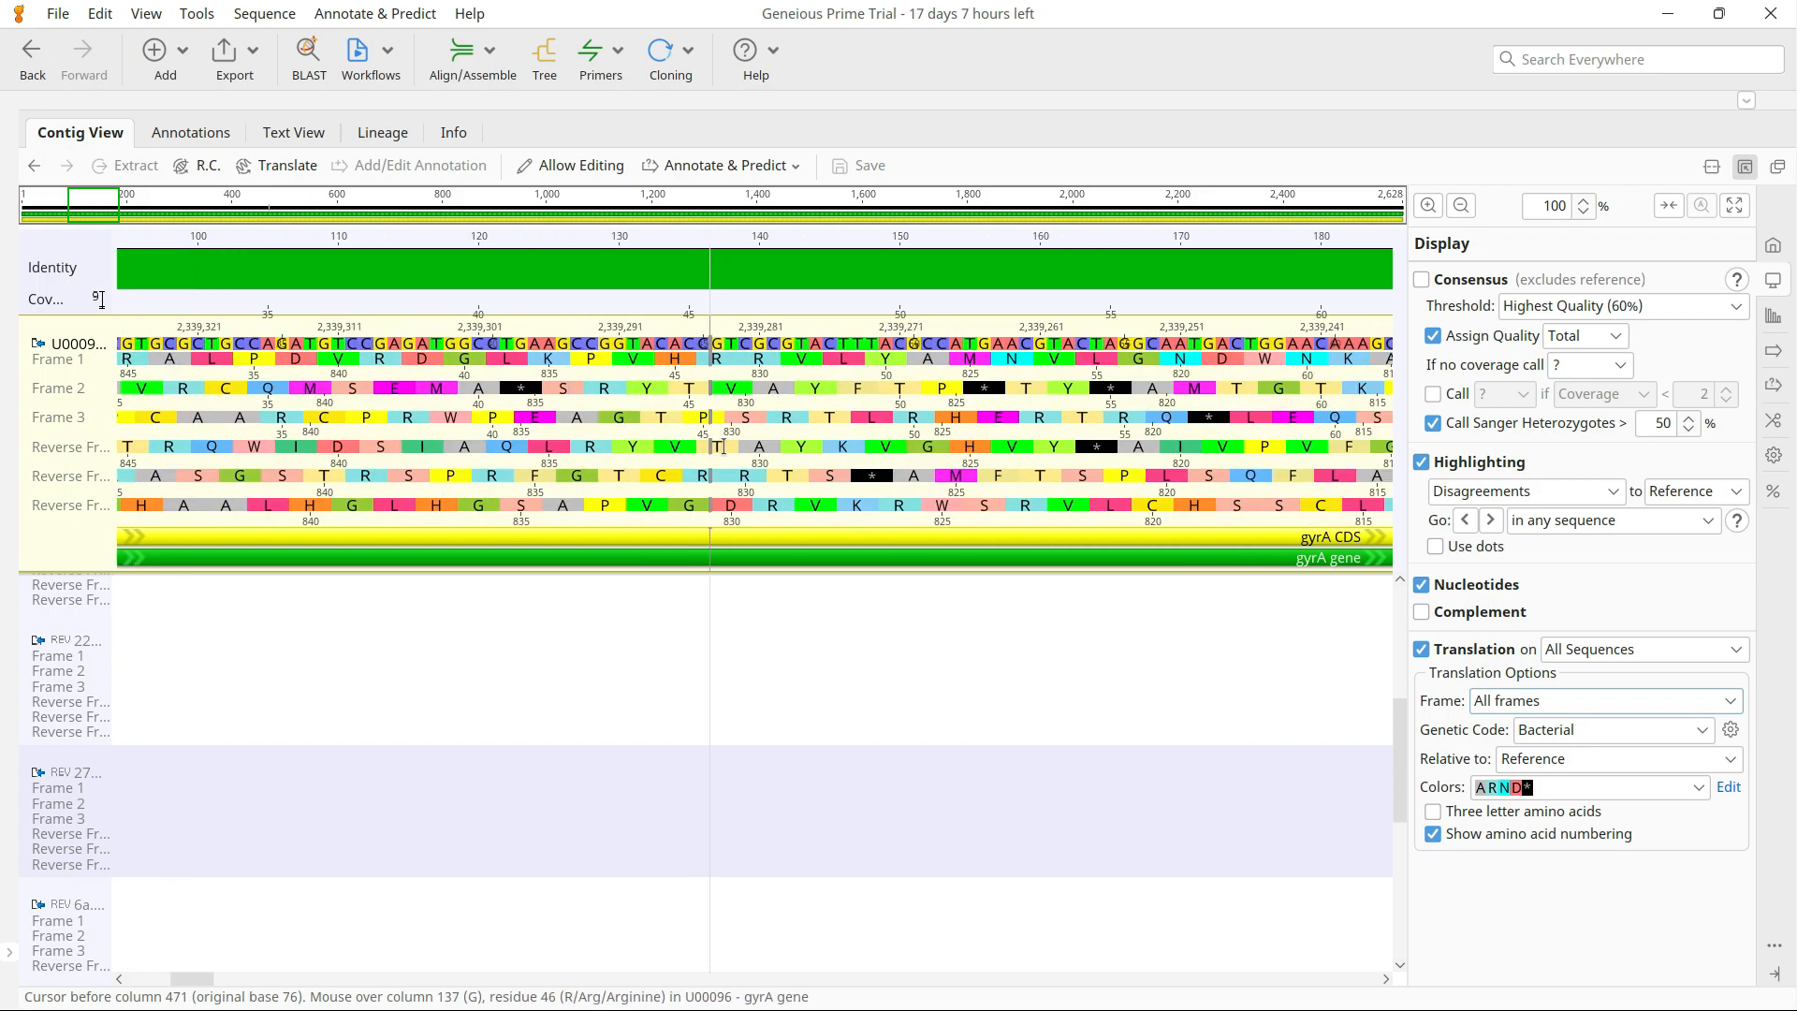
{"action": "left_click", "coordinate": [1091, 446]}
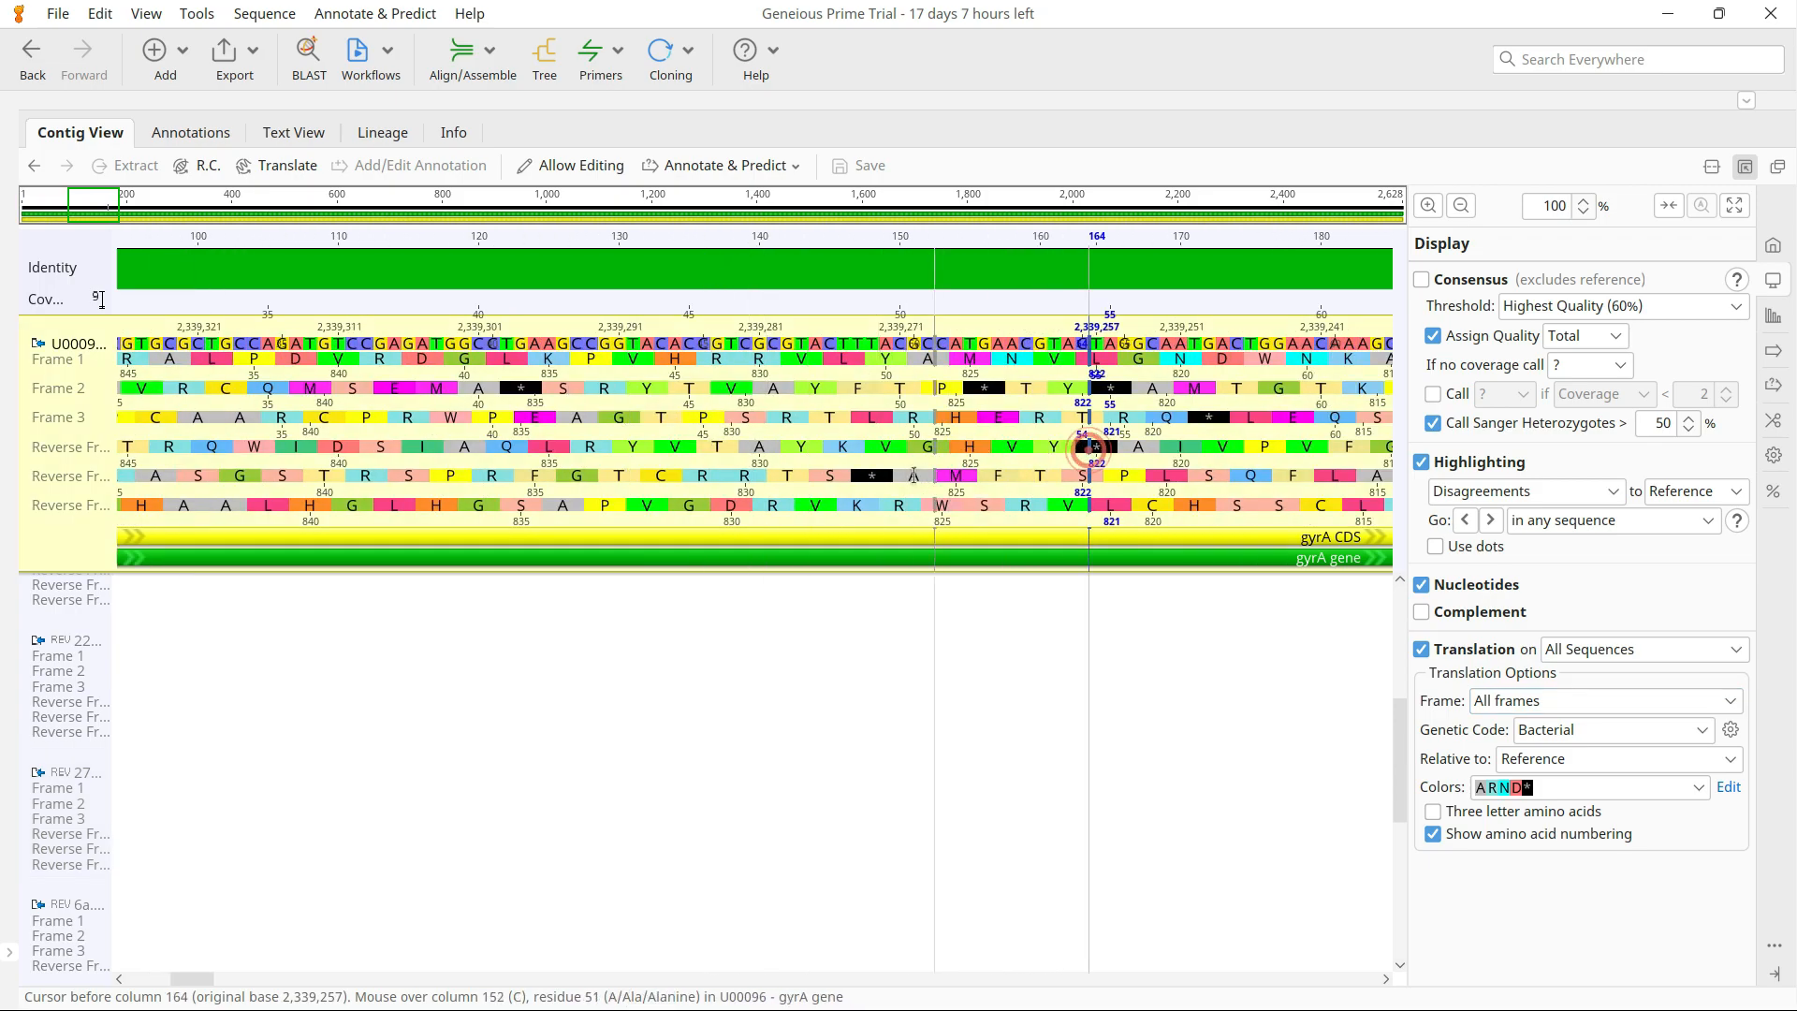
{"action": "scroll", "coordinate": [899, 473], "scroll_direction": "left", "scroll_amount": 2}
{"action": "left_click", "coordinate": [603, 502]}
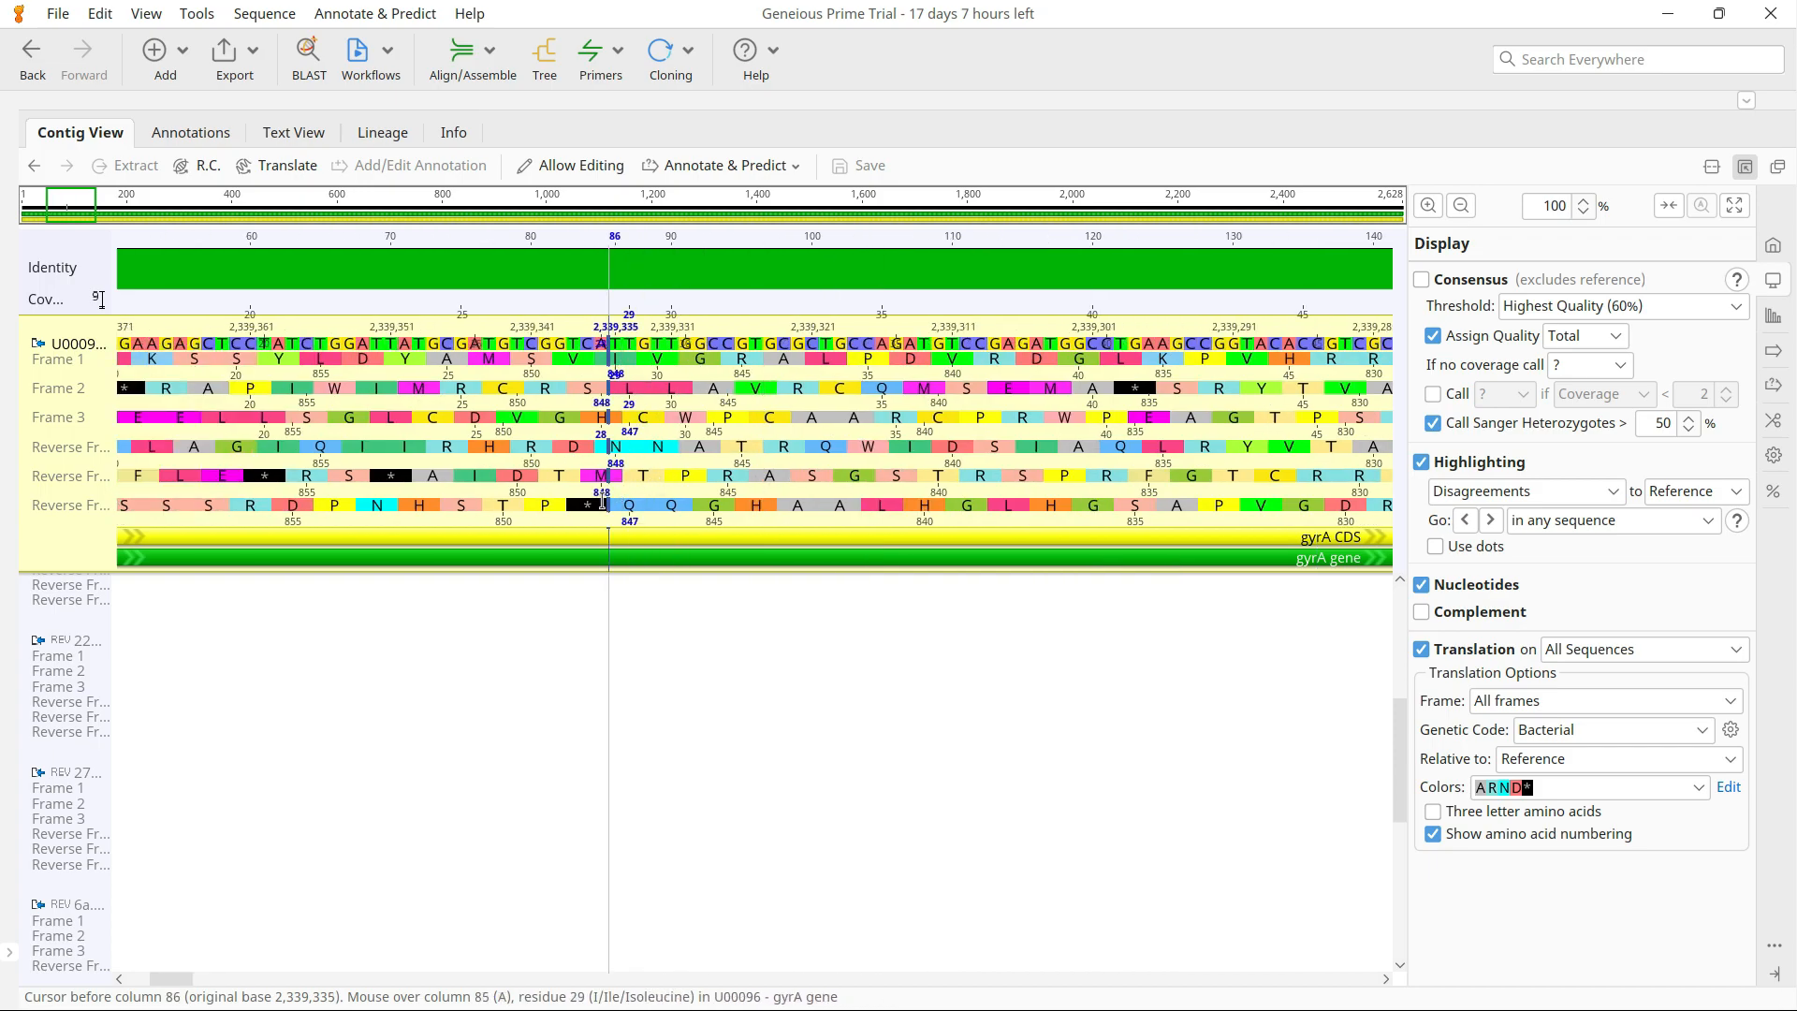
- Check every reading frame along gyrA for stop codons and select the terminal Frame 1 stop codon at columns 2,626 to 2,628
{"action": "scroll", "coordinate": [714, 356], "scroll_direction": "right", "scroll_amount": 7}
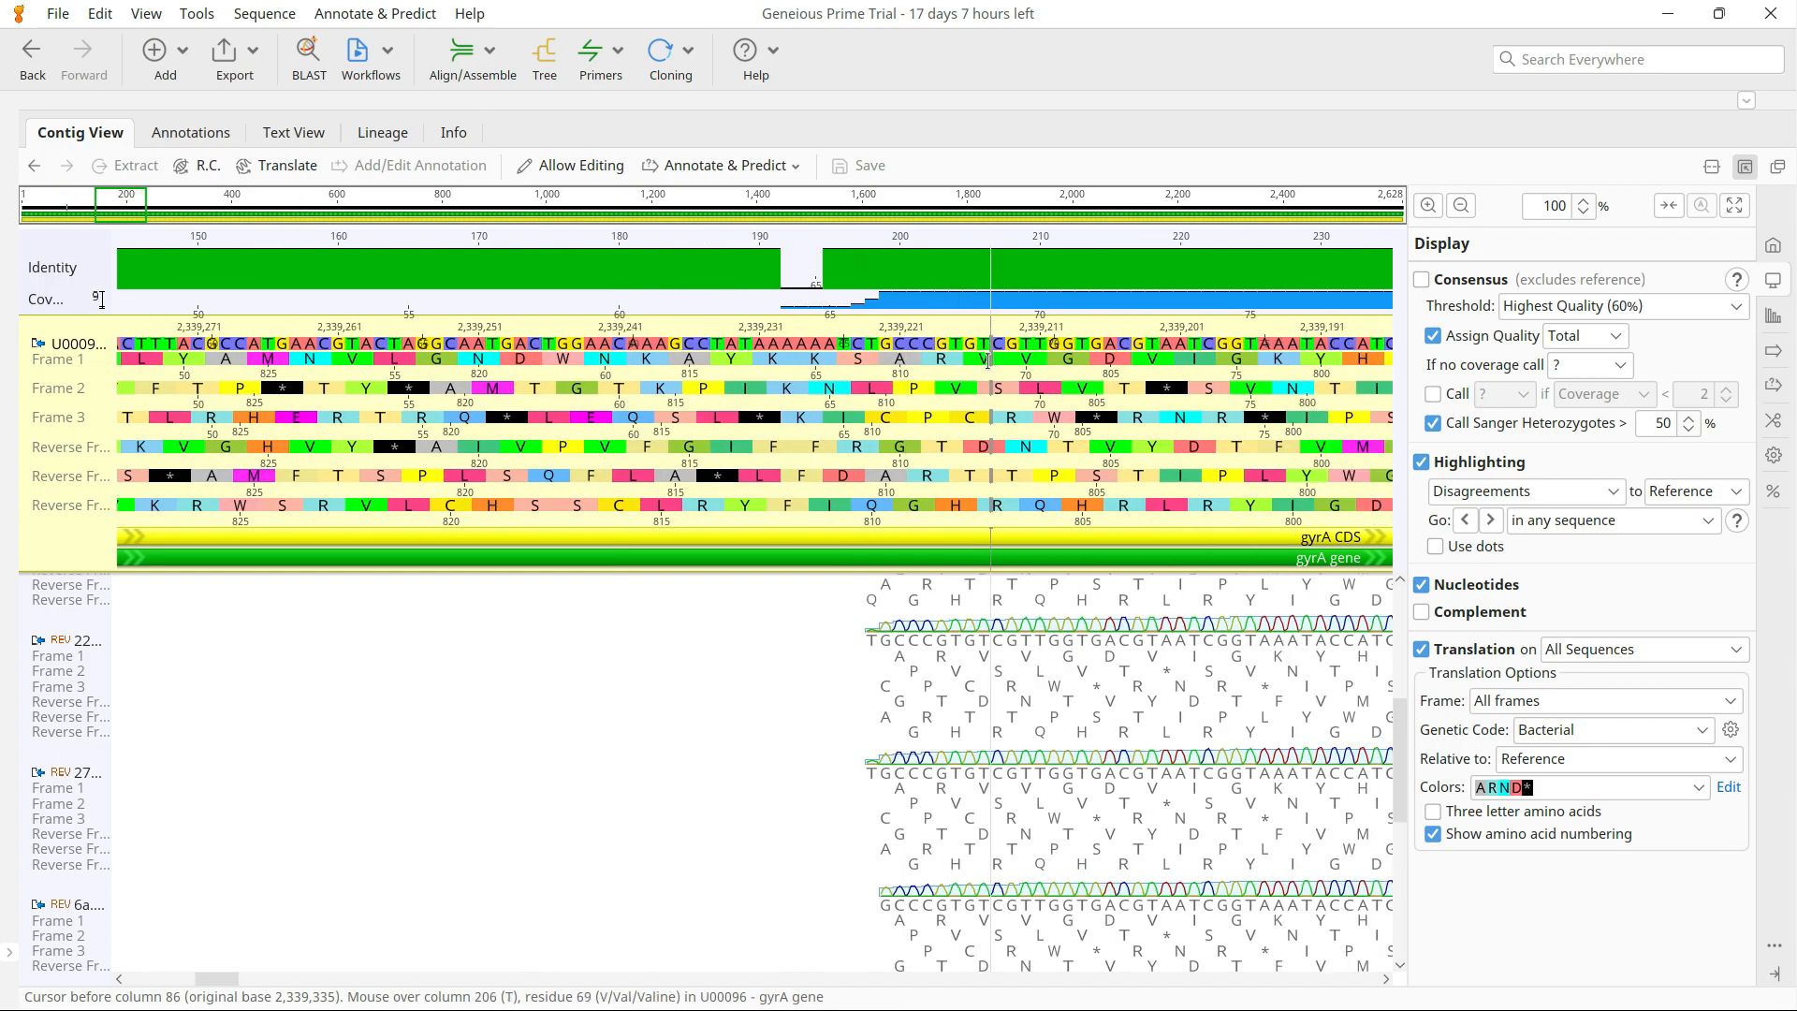
{"action": "scroll", "coordinate": [989, 361], "scroll_direction": "right", "scroll_amount": 7}
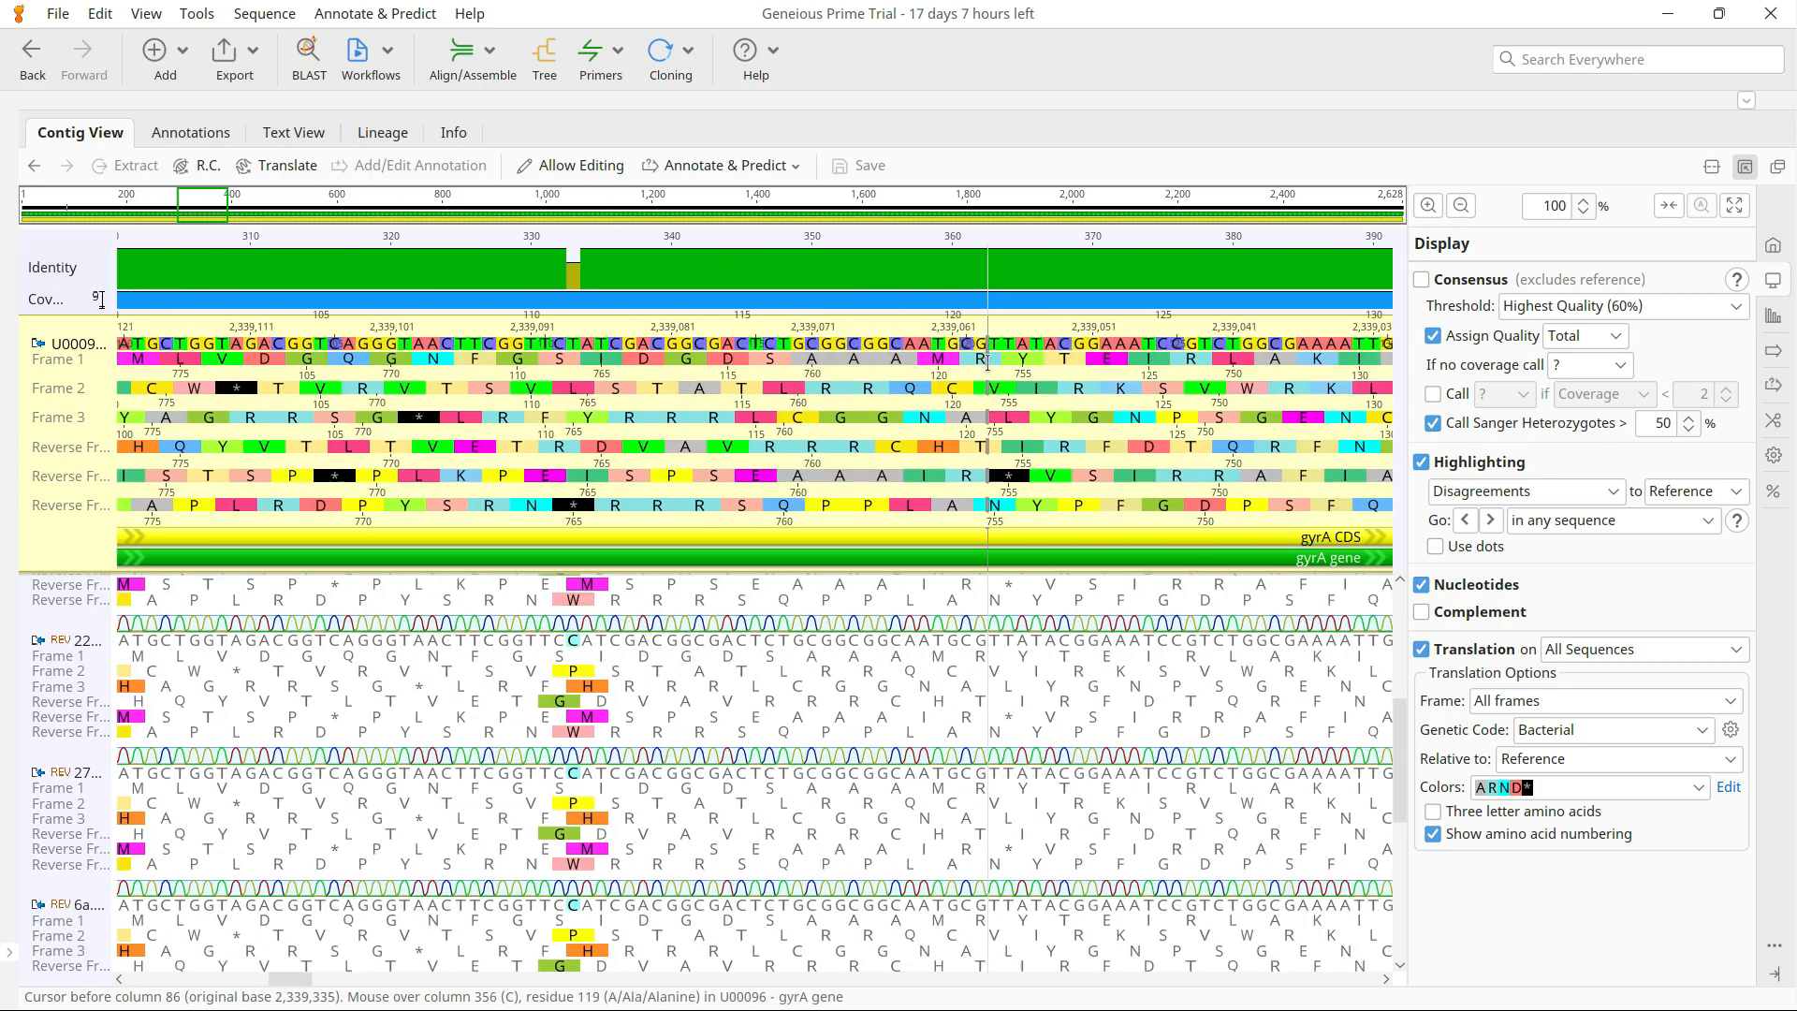
{"action": "scroll", "coordinate": [987, 360], "scroll_direction": "right", "scroll_amount": 8}
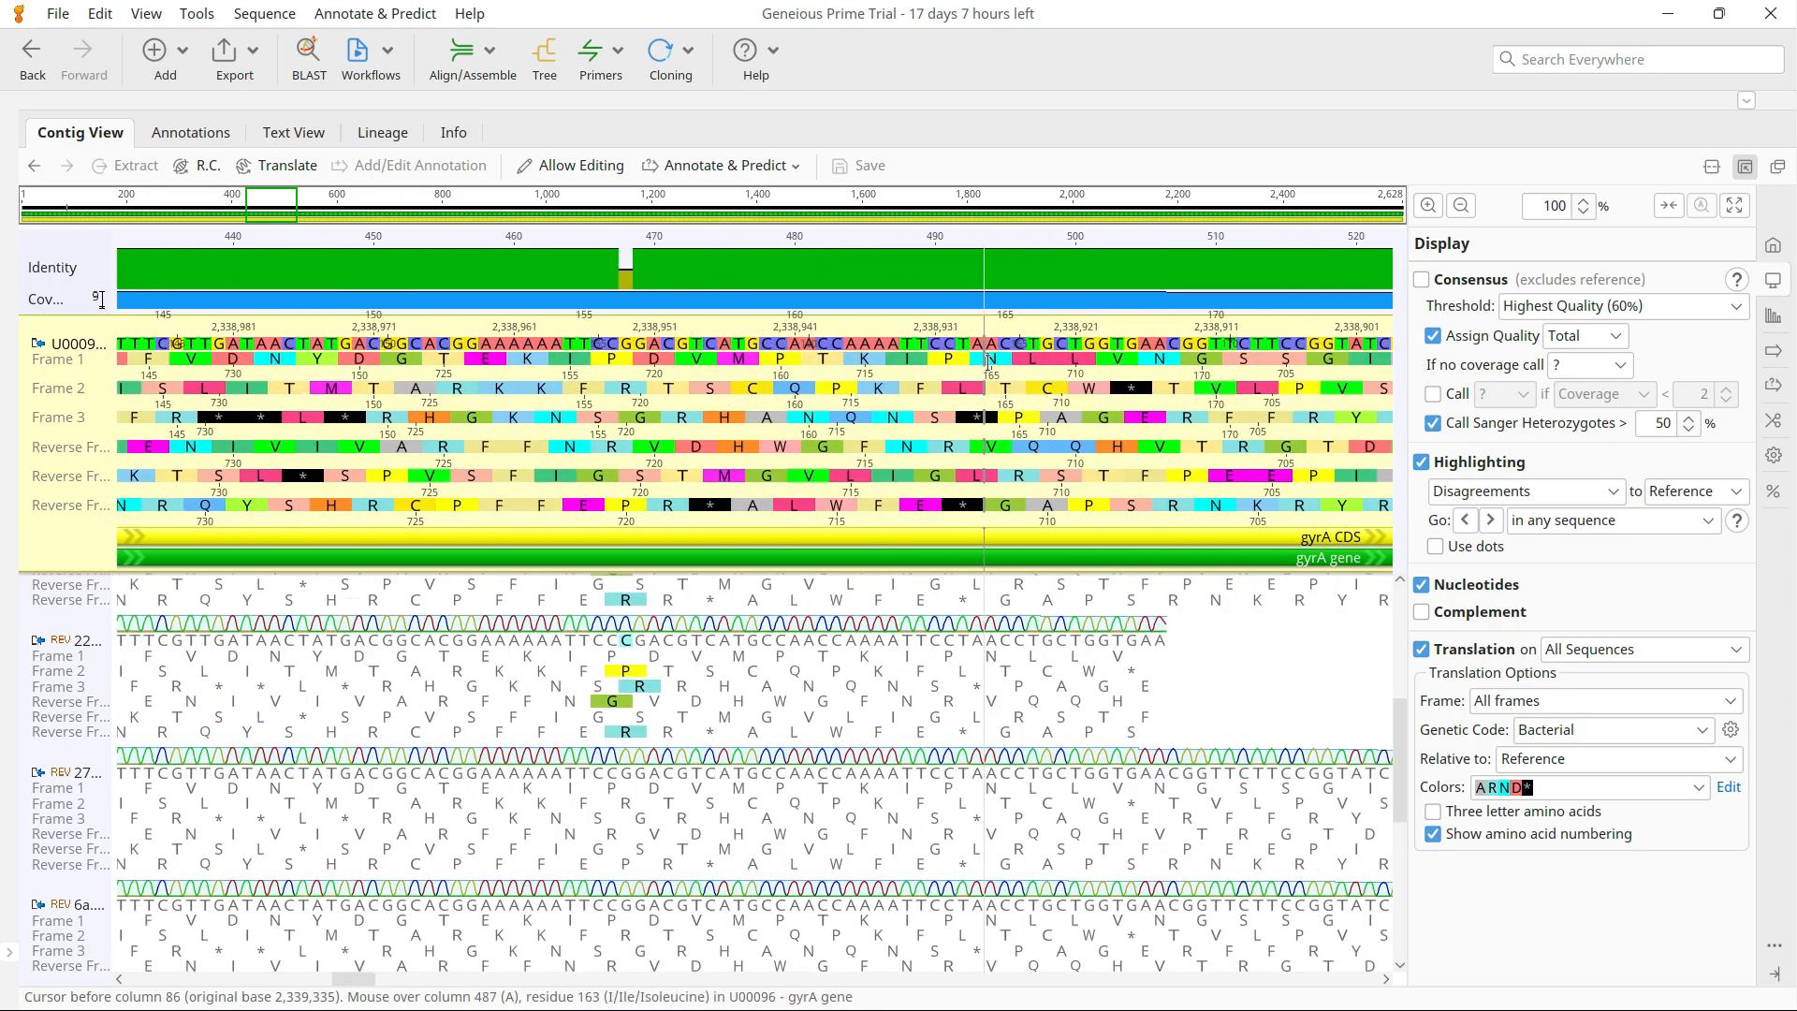
{"action": "scroll", "coordinate": [988, 361], "scroll_direction": "right", "scroll_amount": 8}
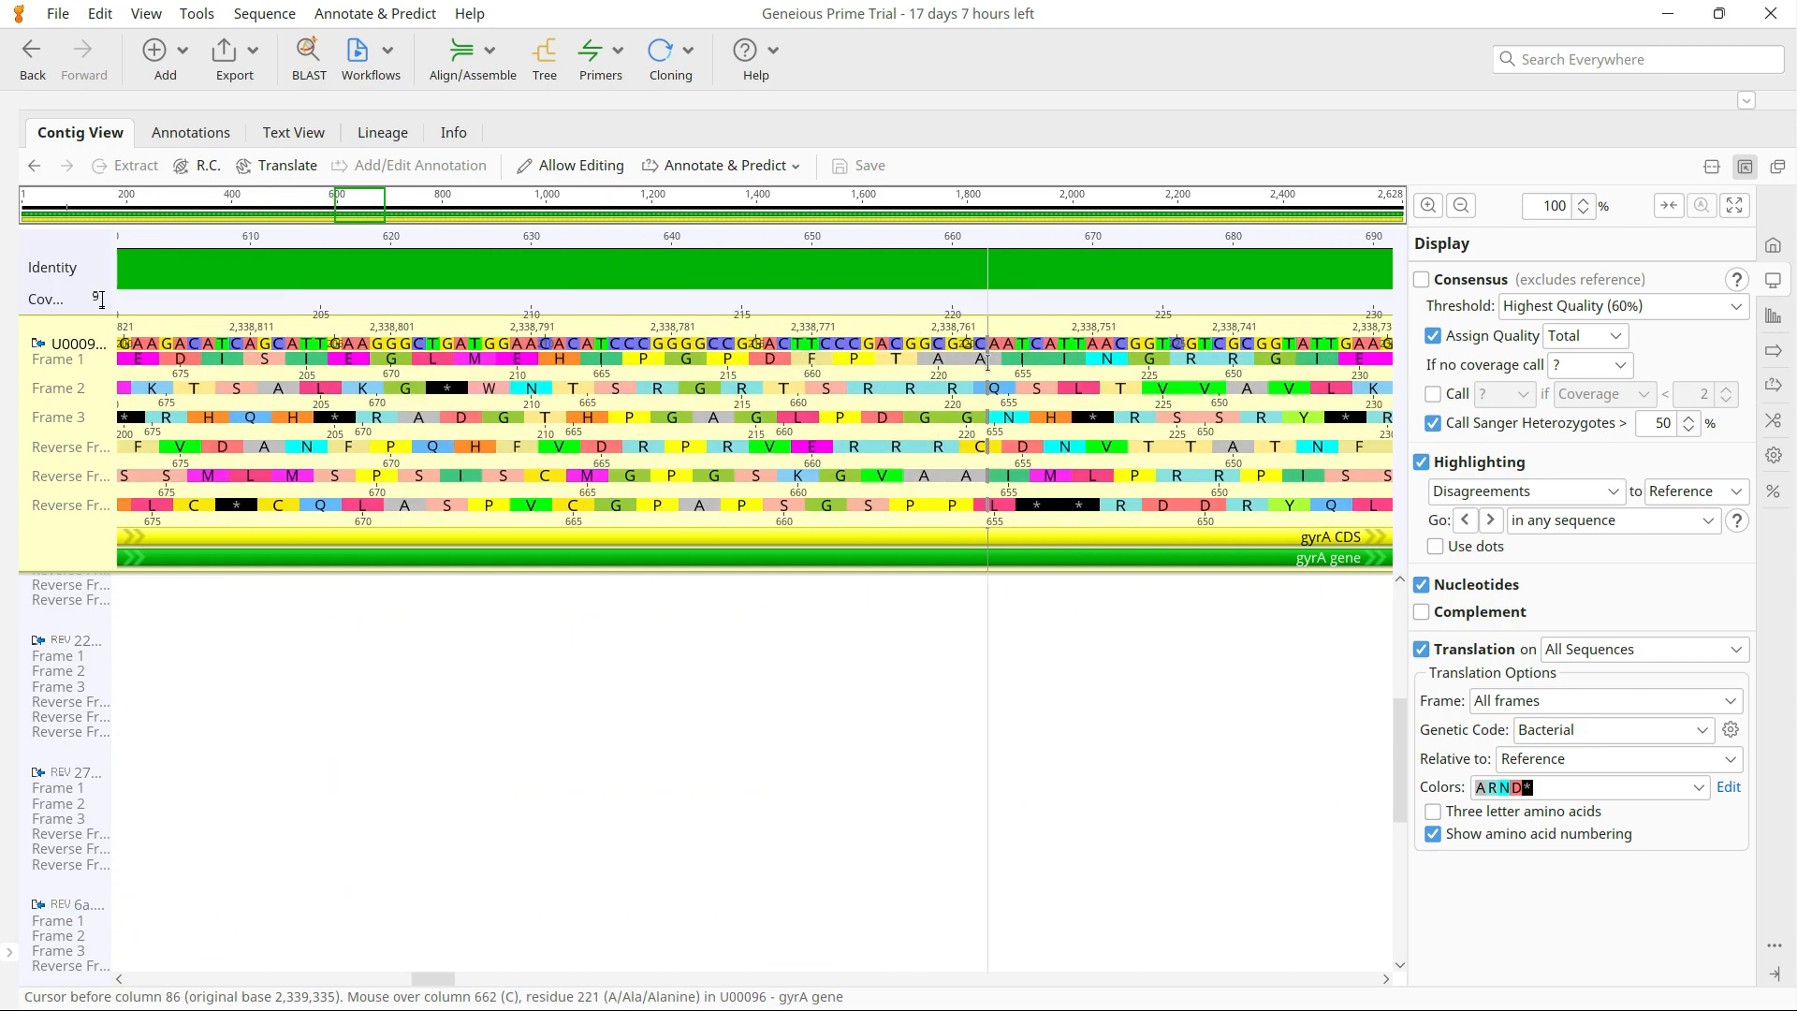
{"action": "scroll", "coordinate": [988, 361], "scroll_direction": "right", "scroll_amount": 10}
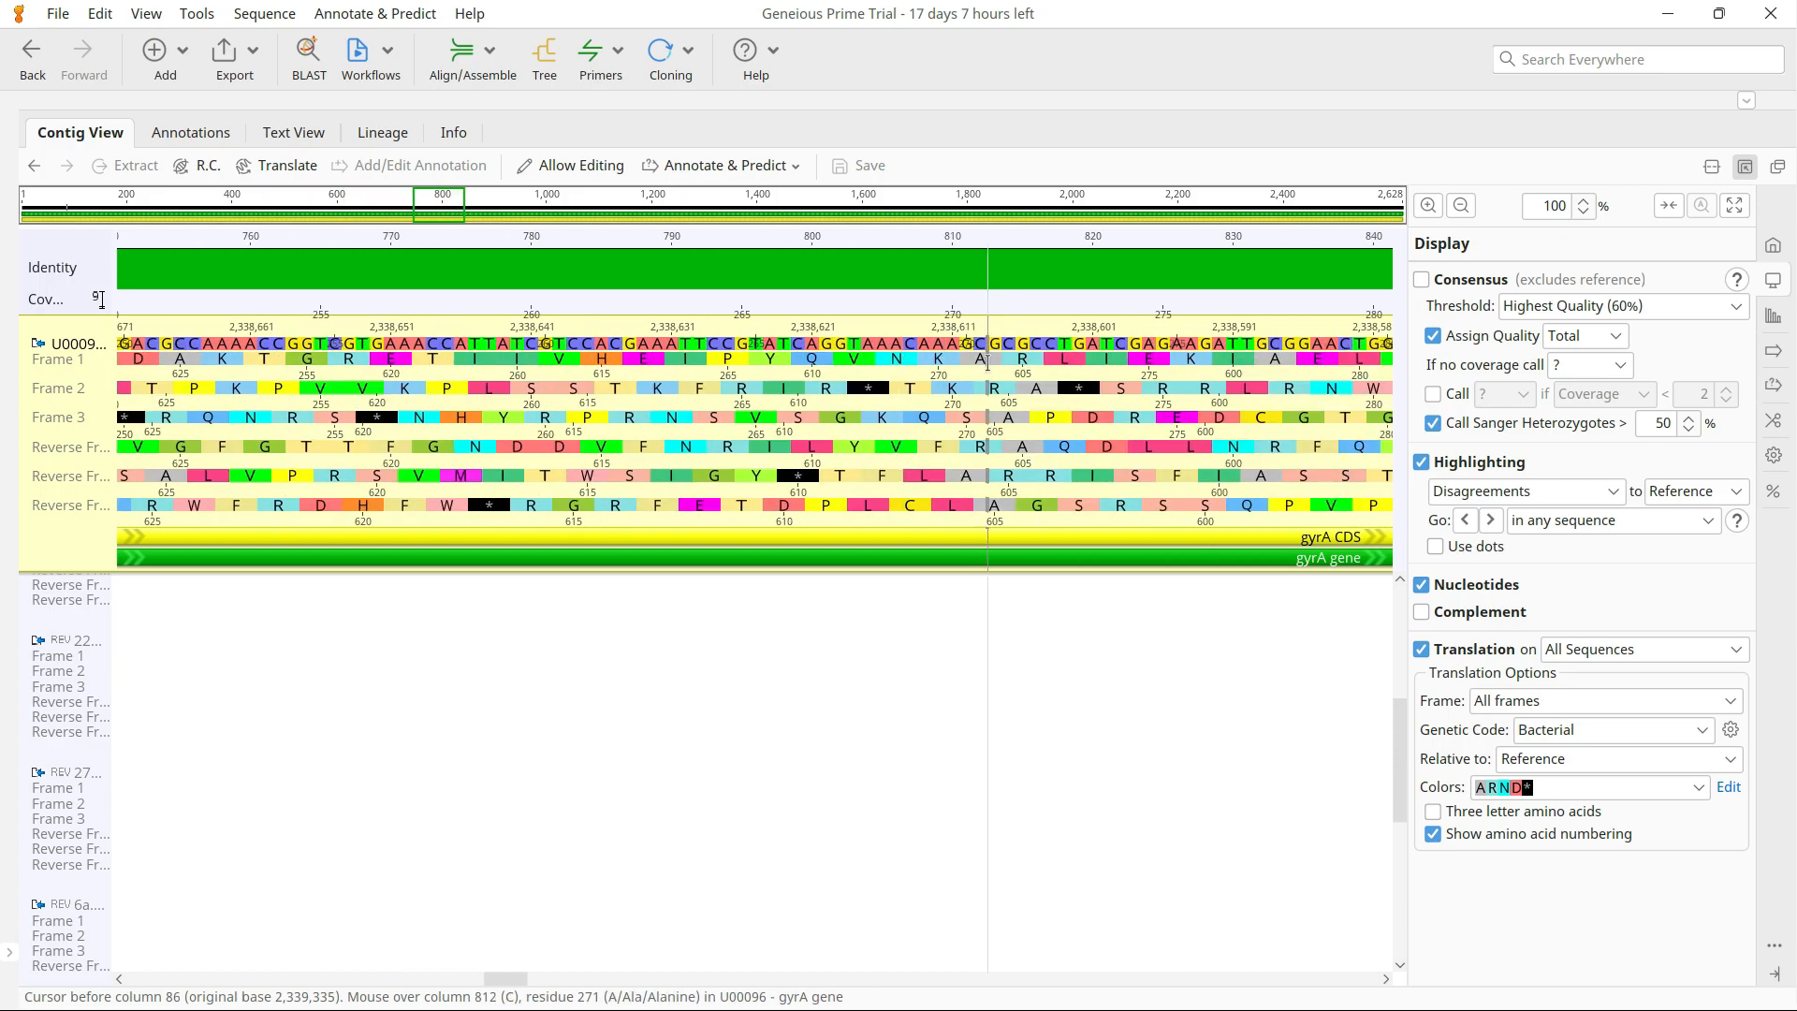
{"action": "scroll", "coordinate": [989, 361], "scroll_direction": "right", "scroll_amount": 9}
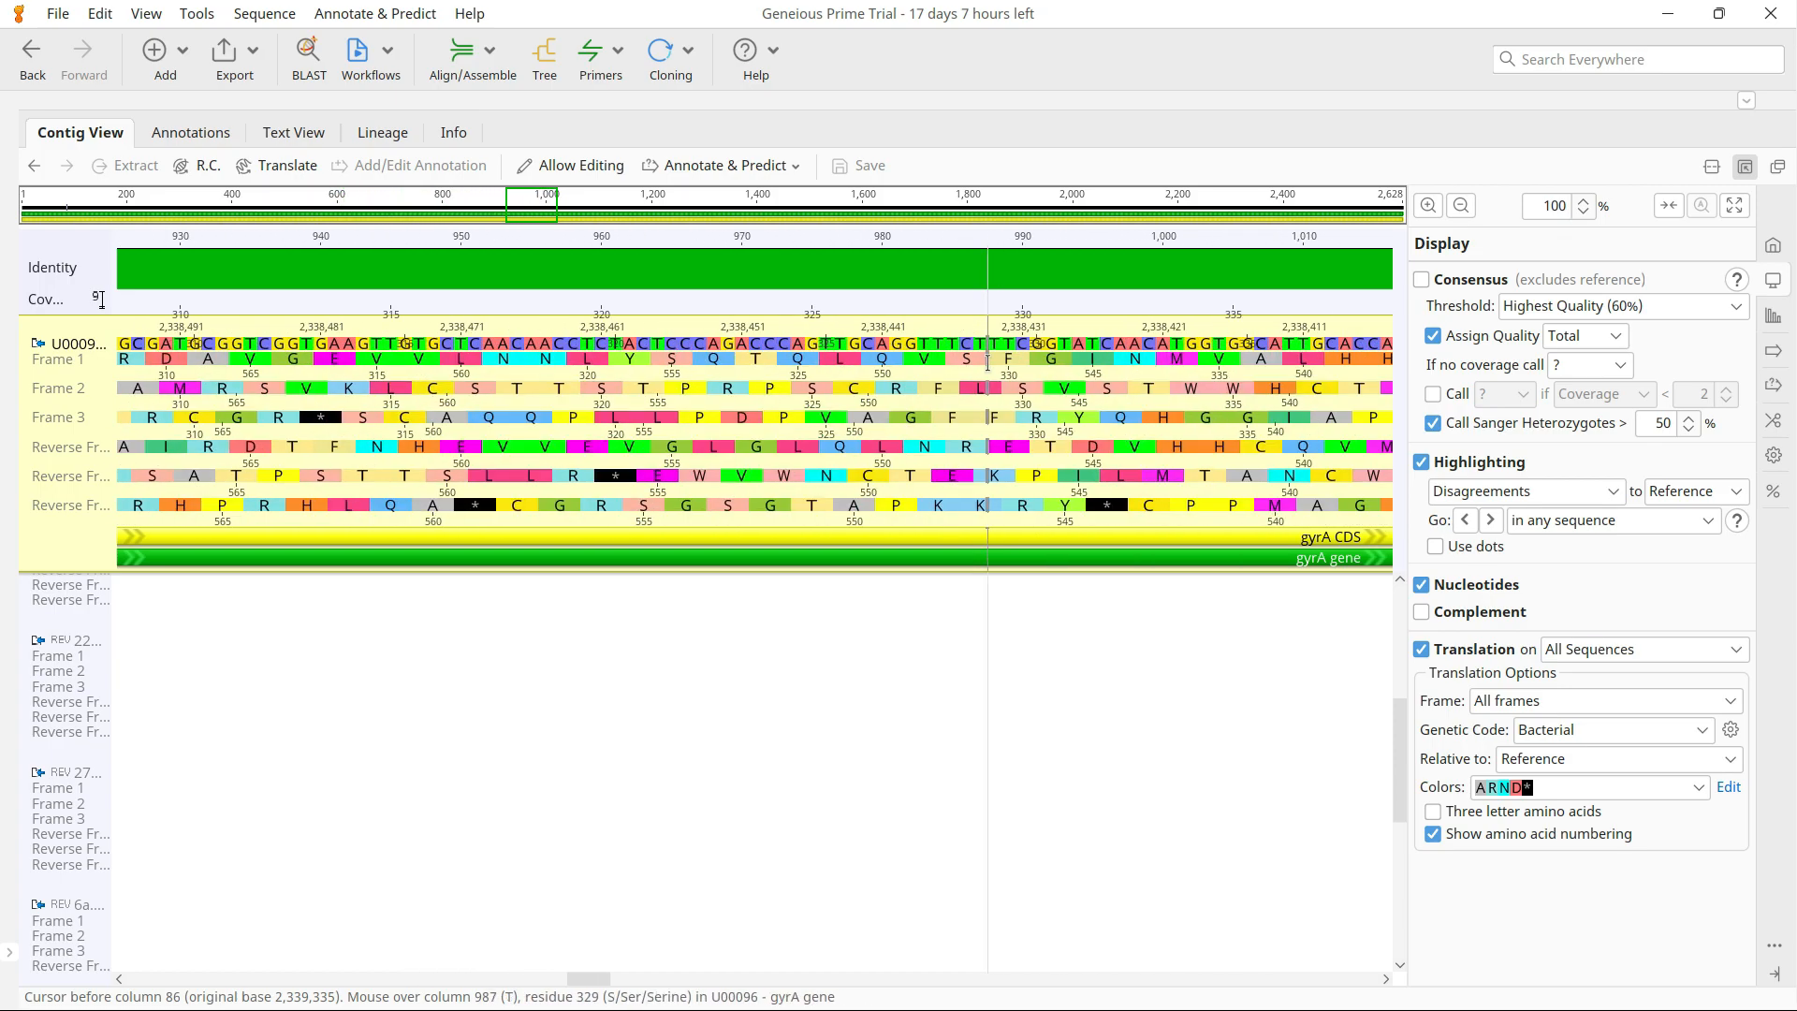
{"action": "scroll", "coordinate": [987, 362], "scroll_direction": "right", "scroll_amount": 12}
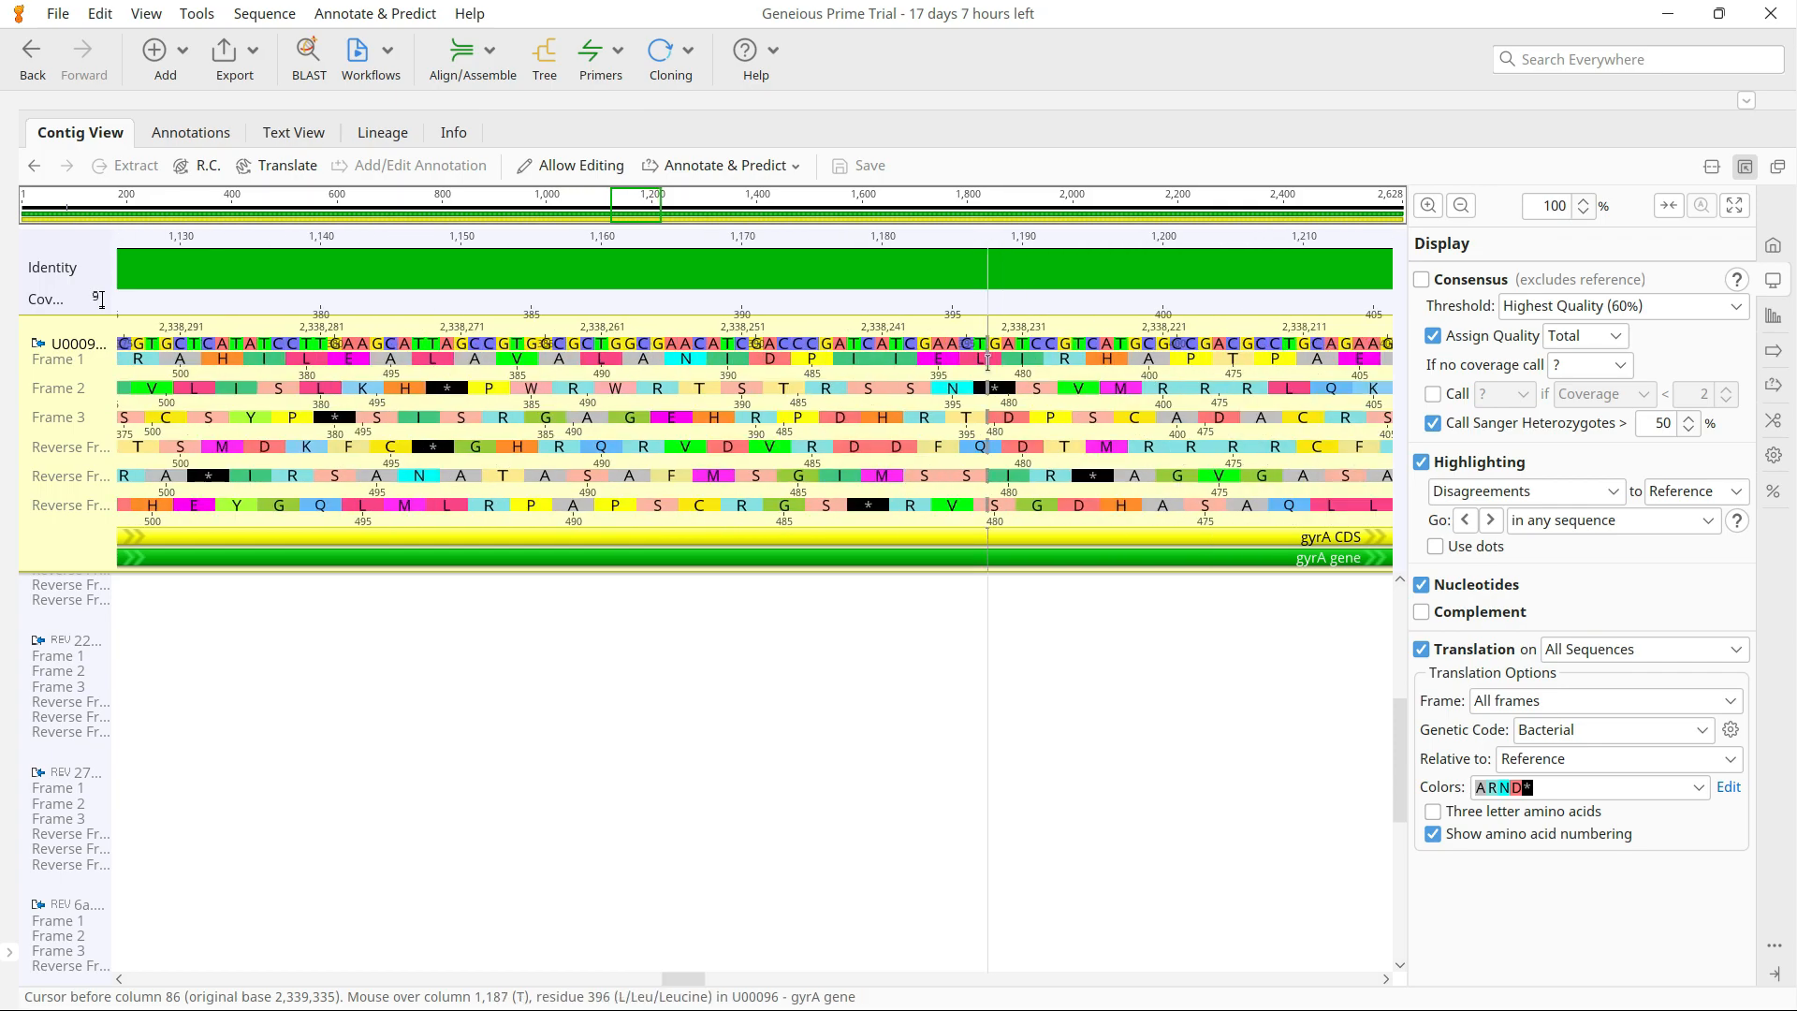
{"action": "scroll", "coordinate": [987, 362], "scroll_direction": "right", "scroll_amount": 7}
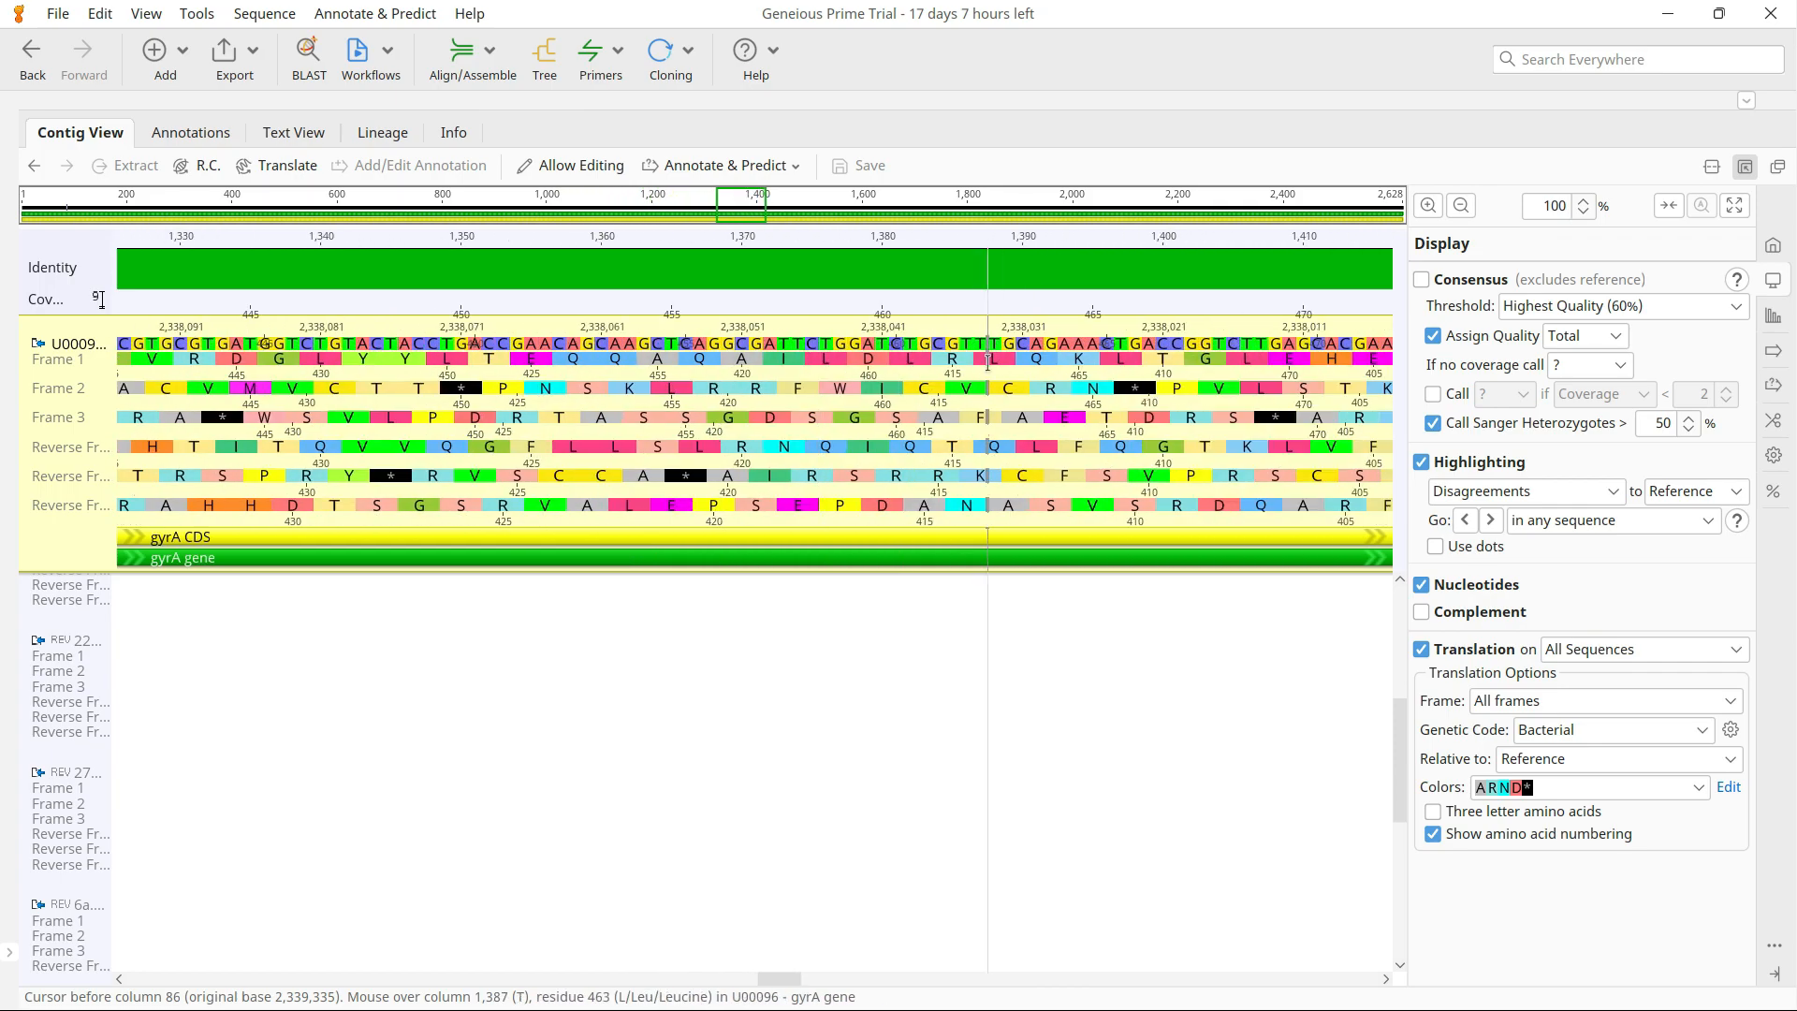
{"action": "scroll", "coordinate": [987, 362], "scroll_direction": "right", "scroll_amount": 12}
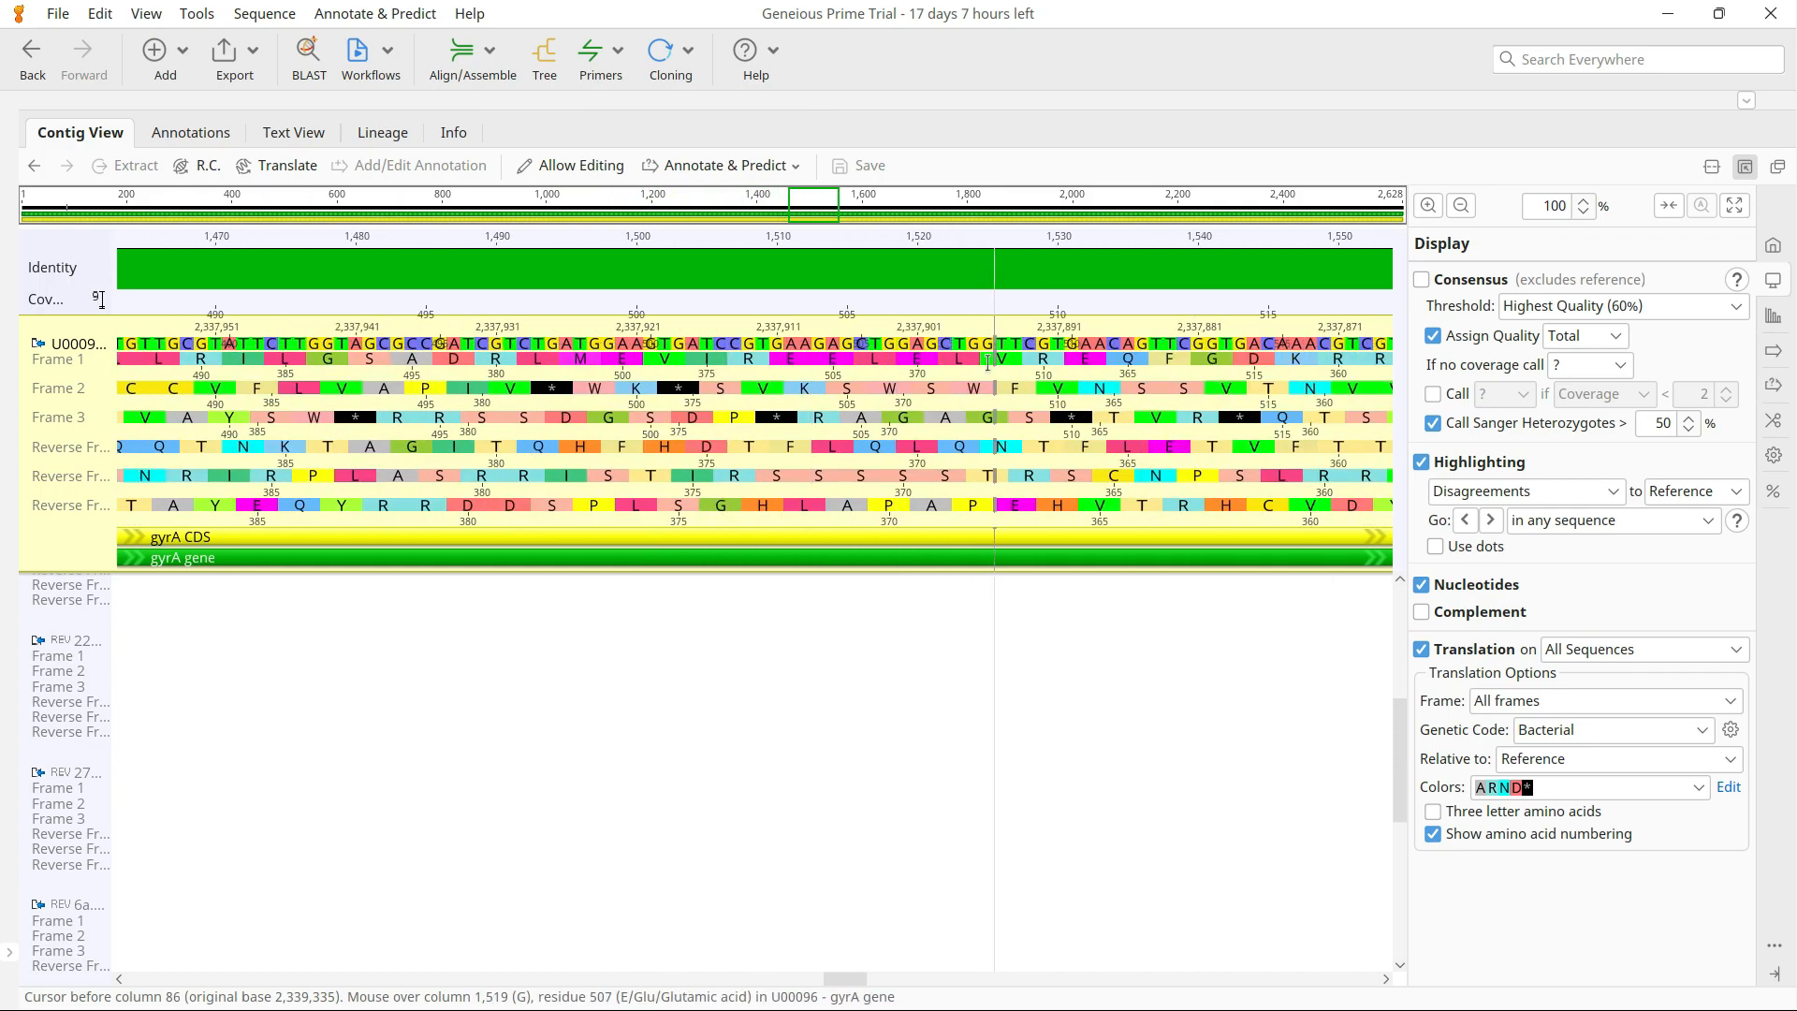
{"action": "scroll", "coordinate": [987, 362], "scroll_direction": "right", "scroll_amount": 20}
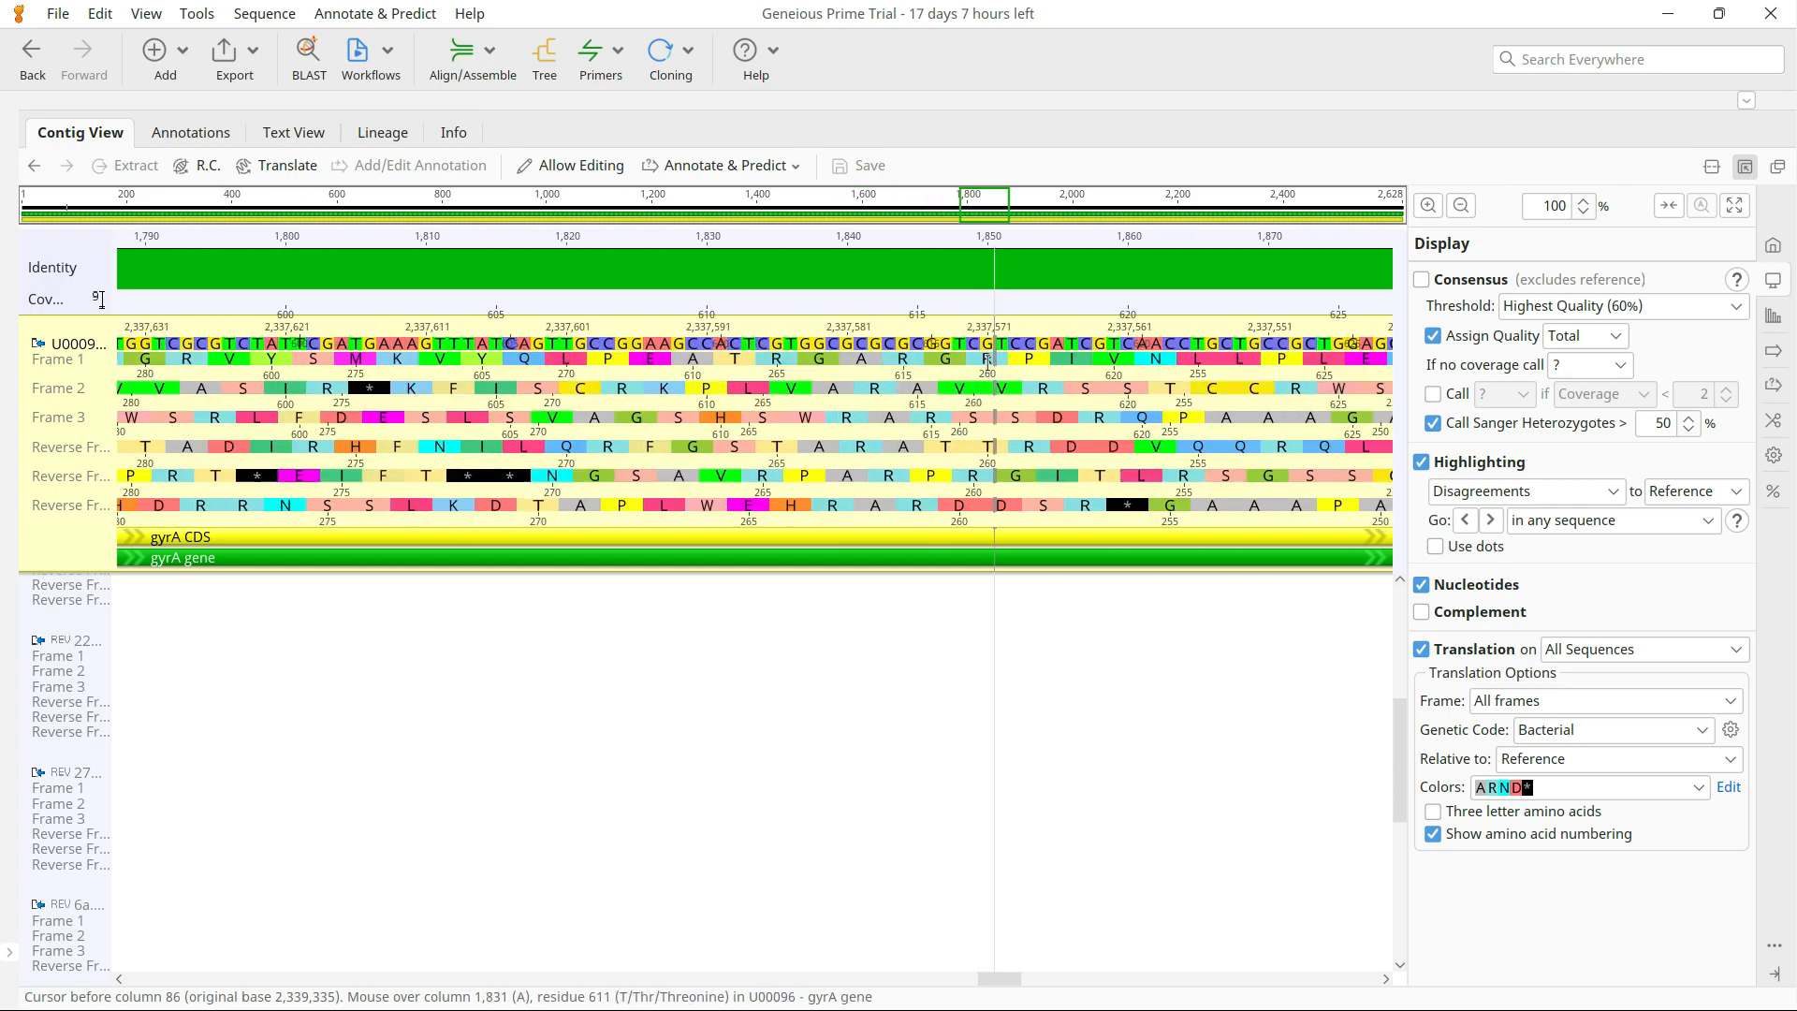
{"action": "scroll", "coordinate": [987, 362], "scroll_direction": "right", "scroll_amount": 20}
{"action": "left_click_drag", "start_coordinate": [1348, 362], "coordinate": [1384, 362]}
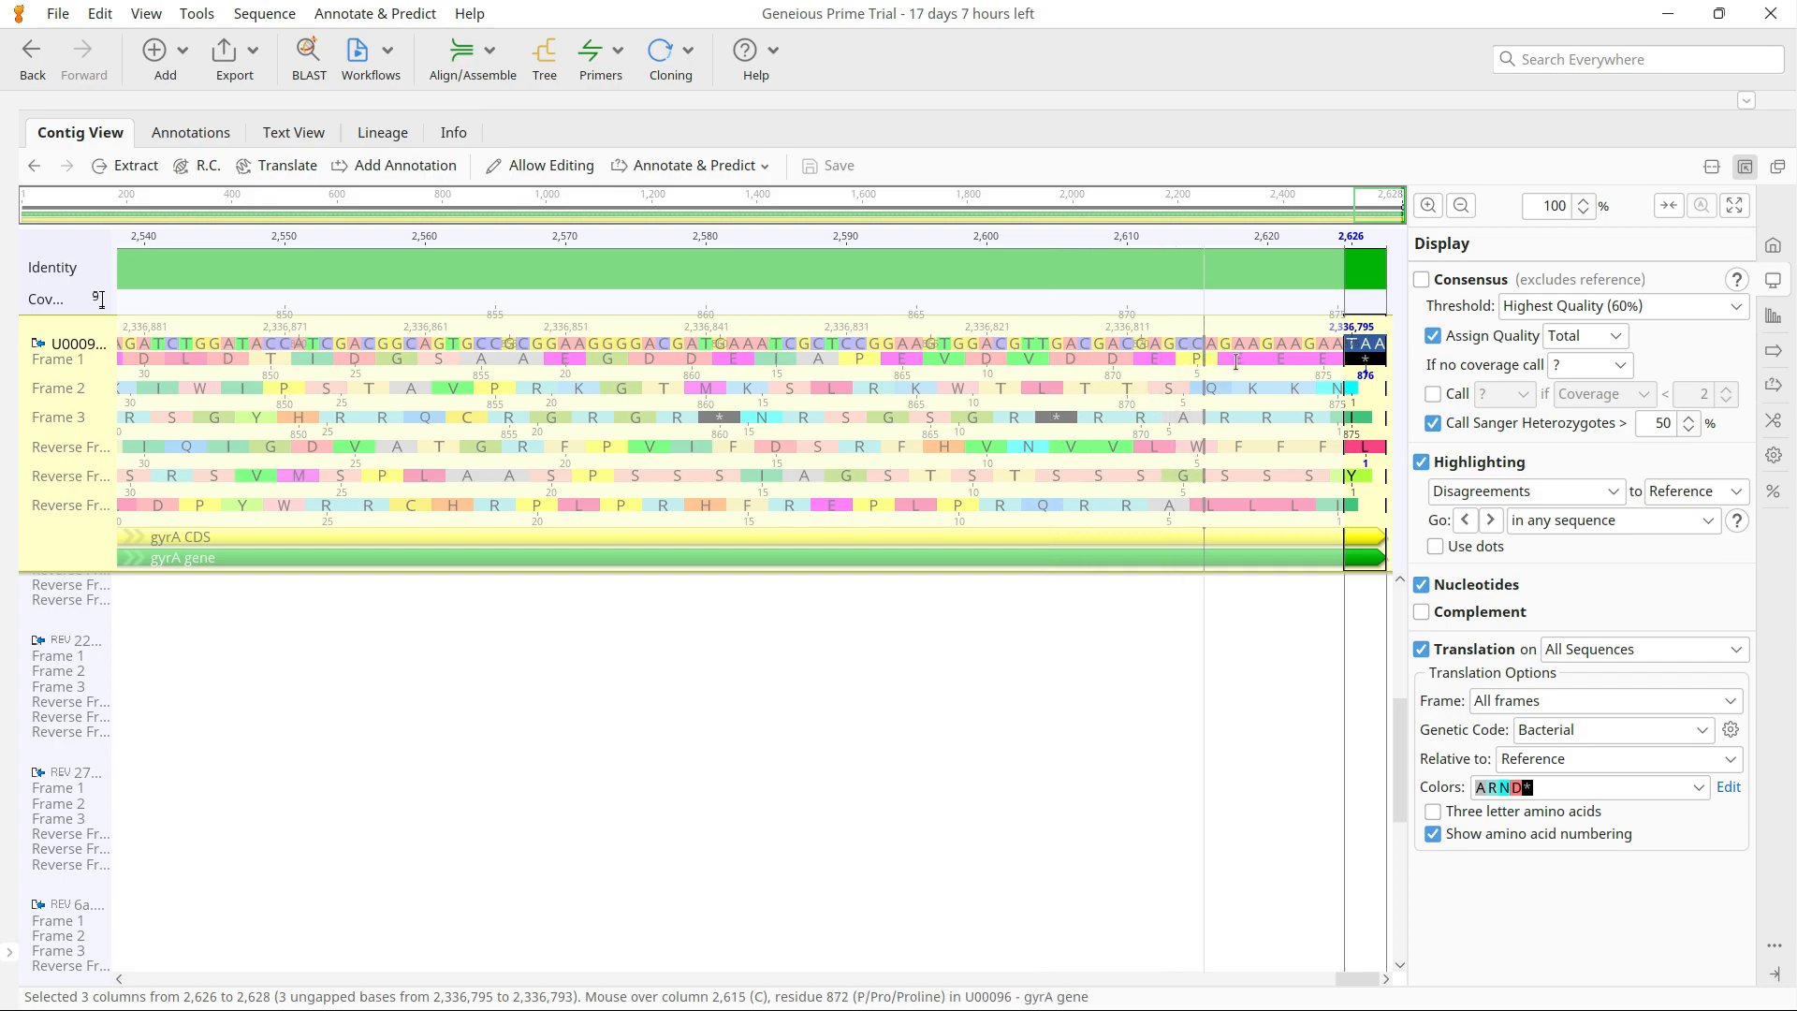
- Configure the translation with Frame 1, the Bacterial genetic code and colouring relative to Reference
{"action": "left_click", "coordinate": [1584, 704]}
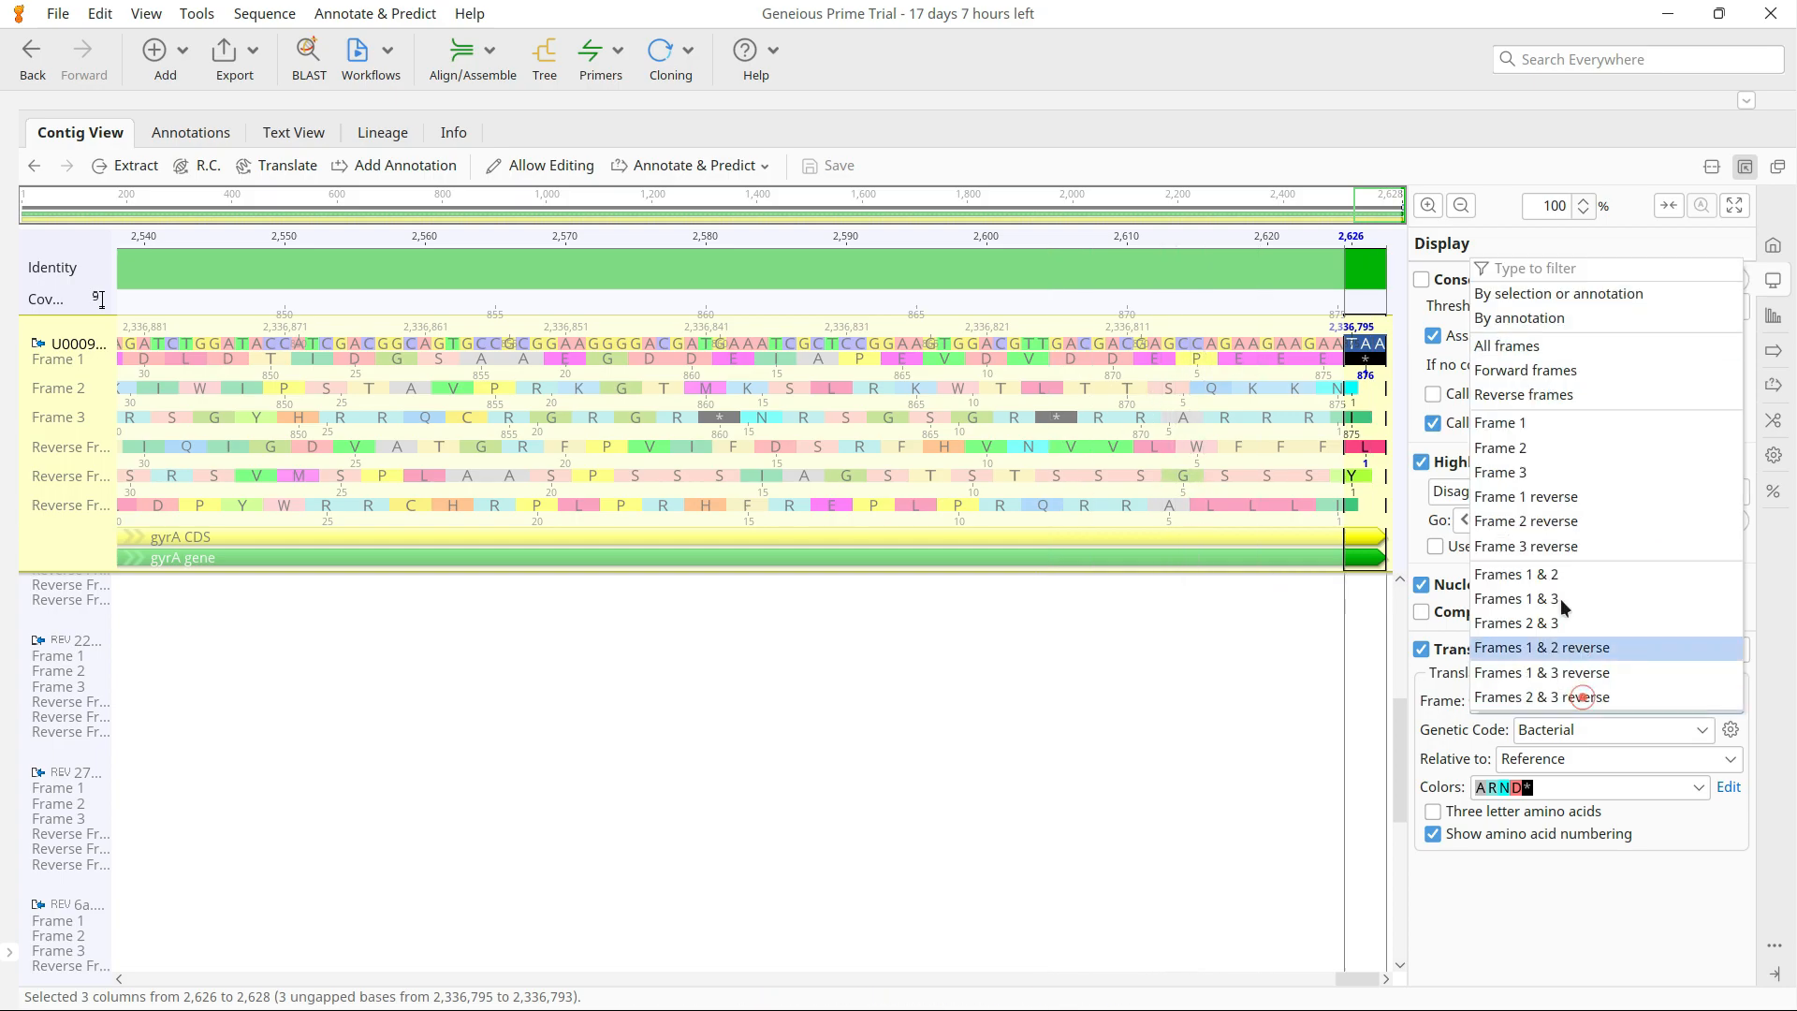
{"action": "left_click", "coordinate": [1531, 423]}
{"action": "left_click", "coordinate": [1579, 729]}
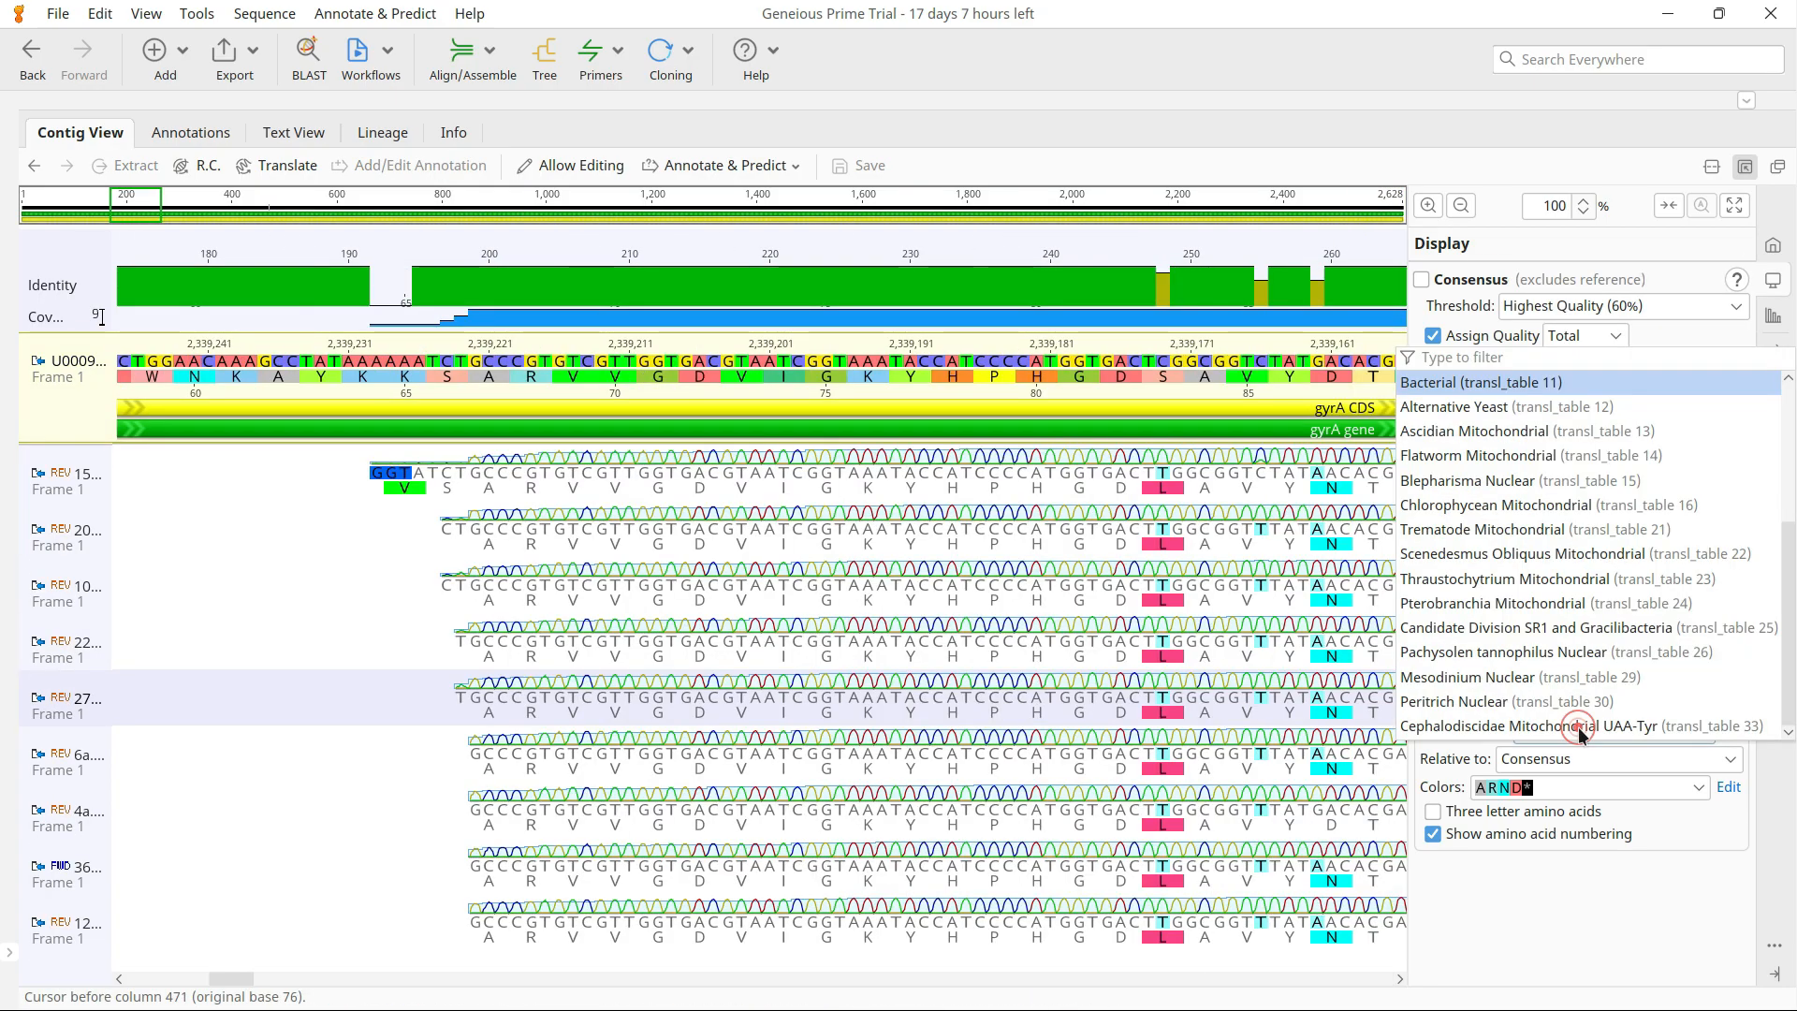
{"action": "scroll", "coordinate": [1451, 463], "scroll_direction": "up", "scroll_amount": 4}
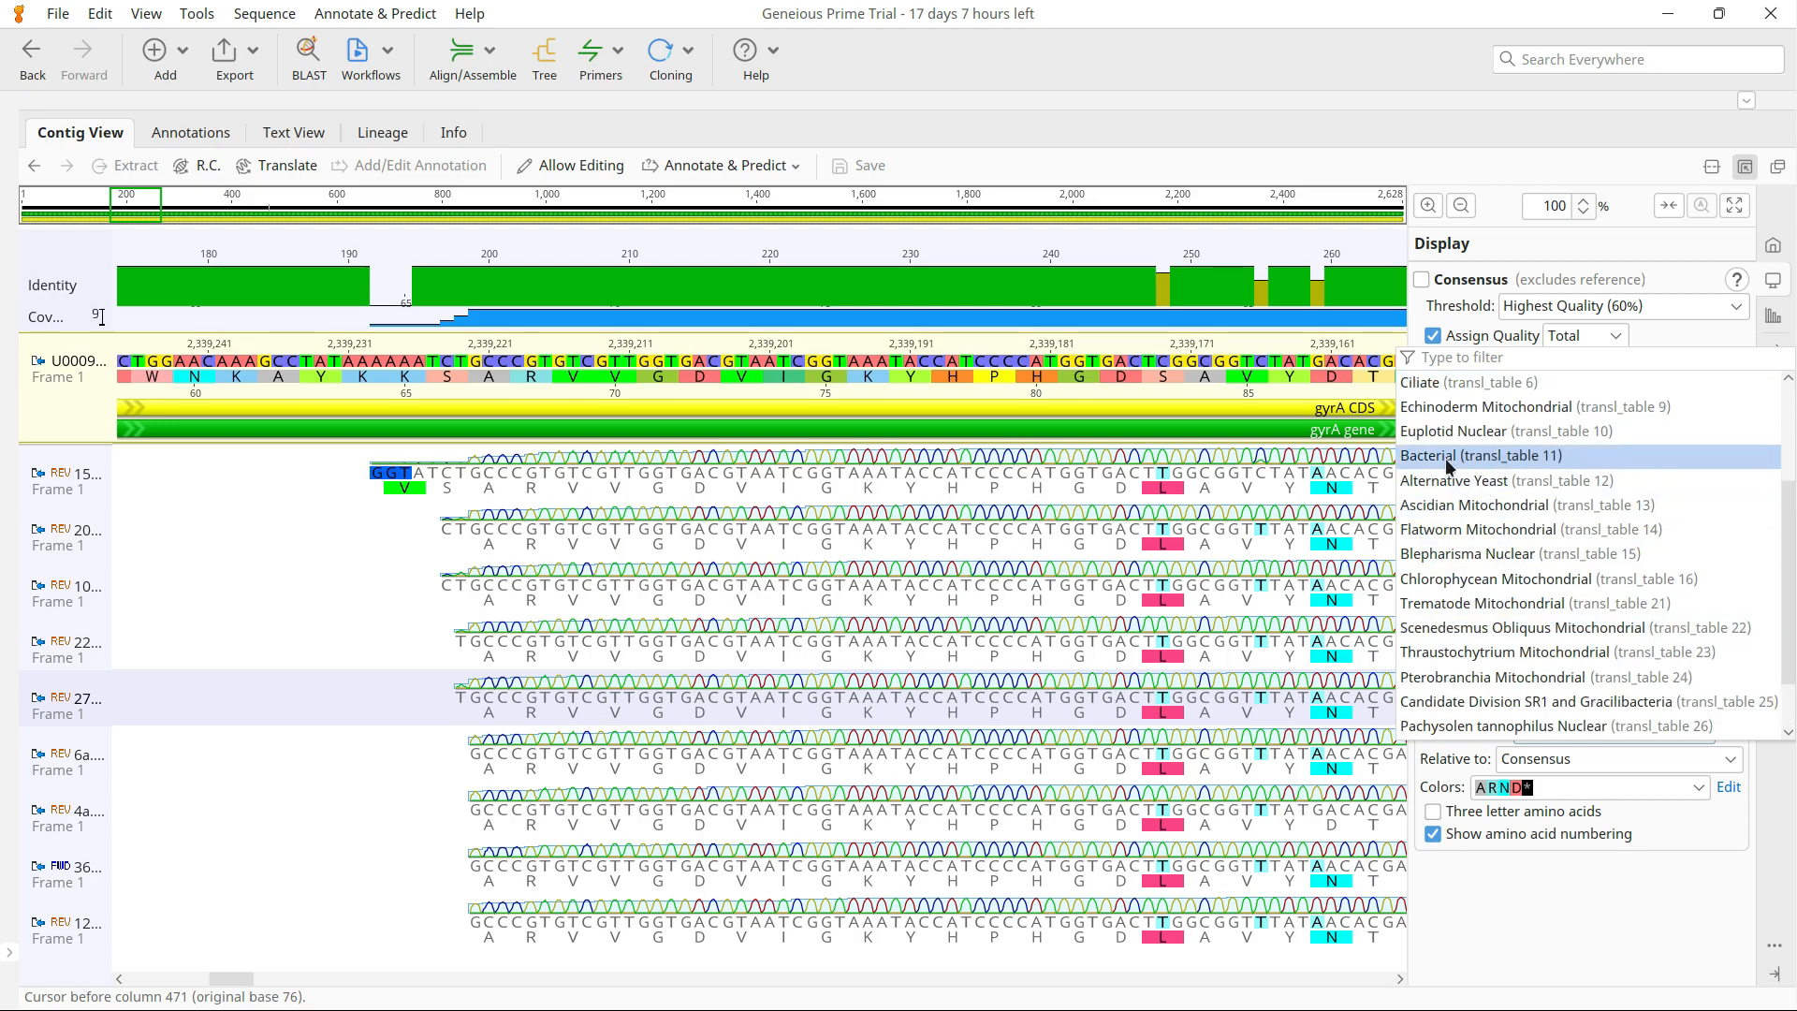
{"action": "left_click", "coordinate": [1437, 625]}
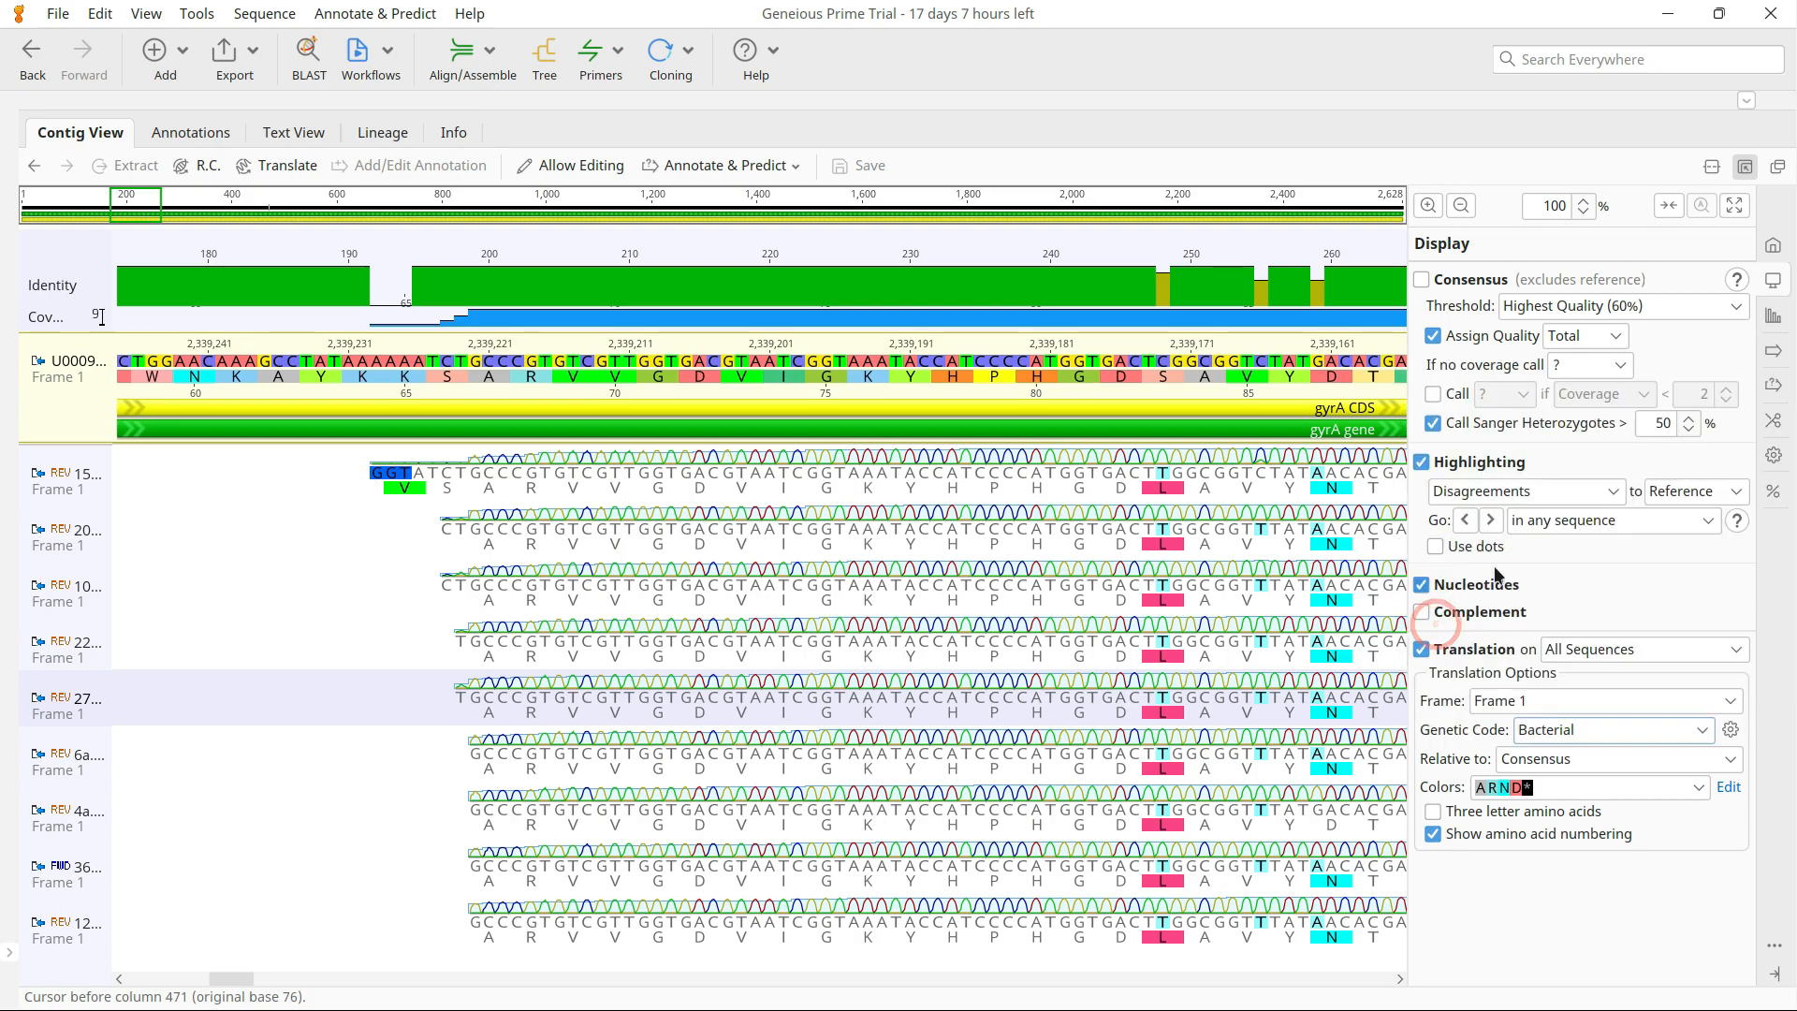
{"action": "left_click", "coordinate": [1654, 763]}
{"action": "left_click", "coordinate": [1558, 860]}
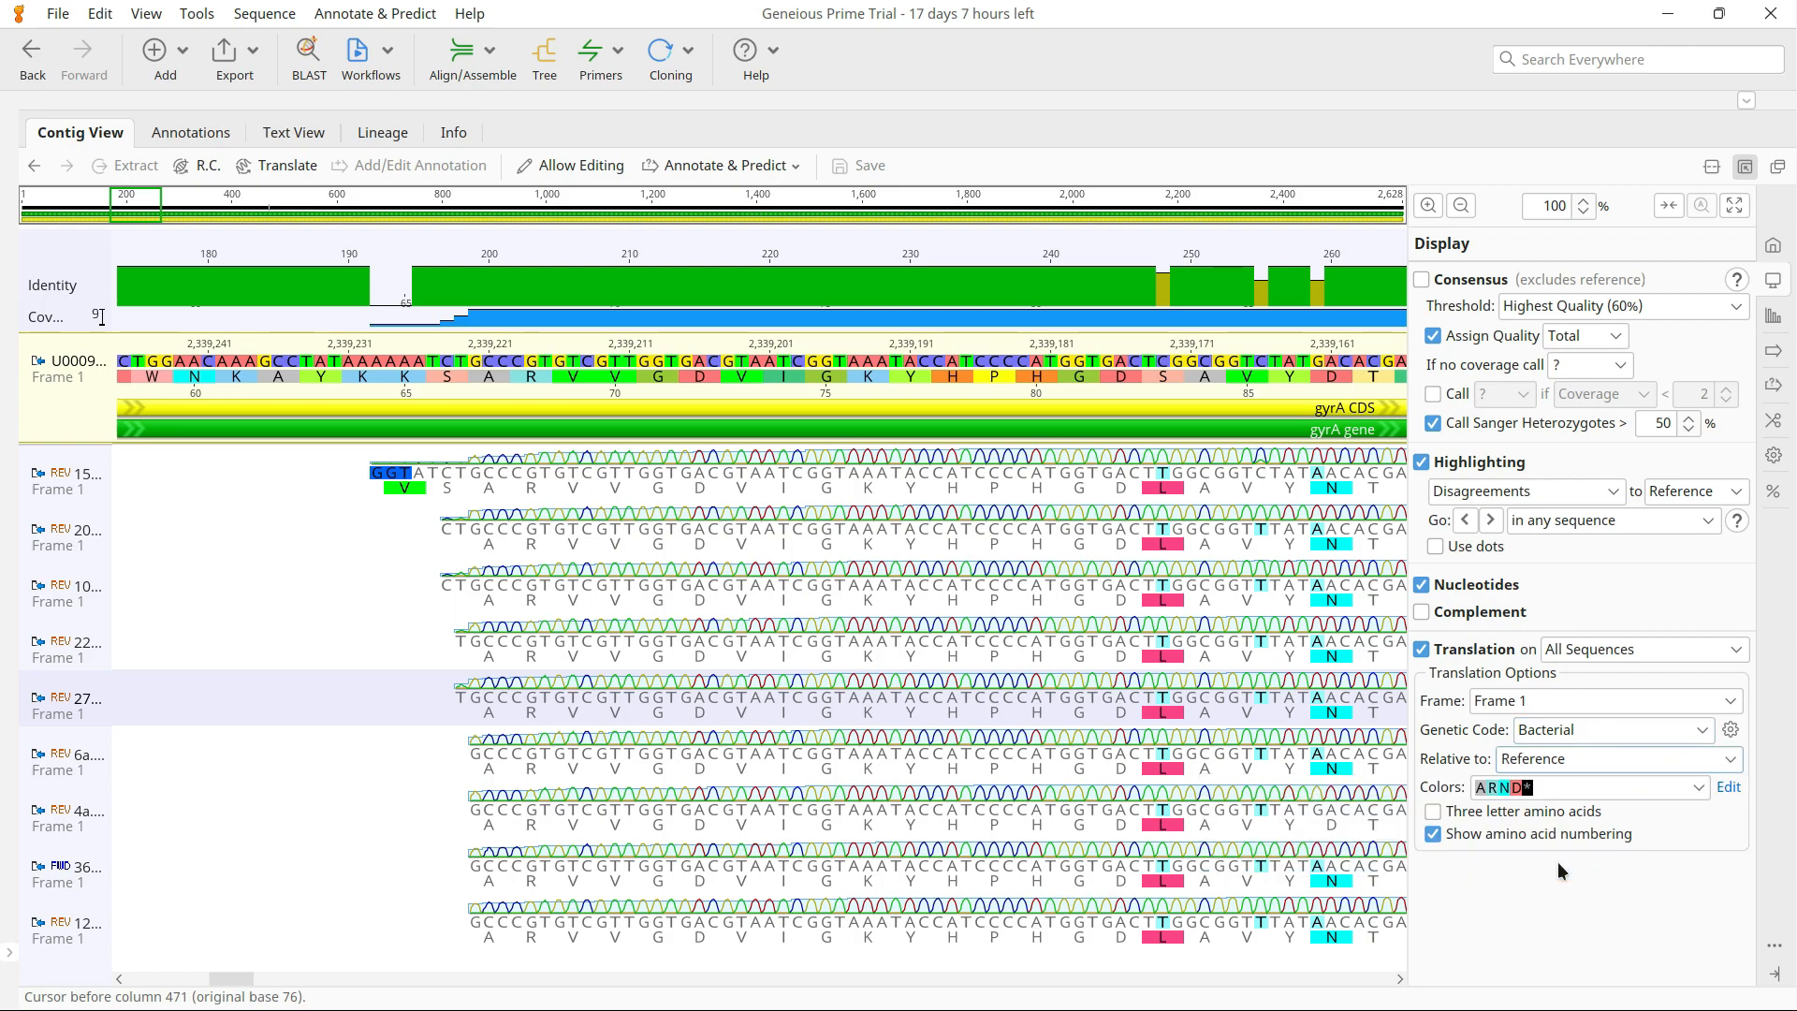
- Fit the whole contig in view, zoom to the read region at columns 159 to 570, and enlarge its start to 82%
{"action": "left_click", "coordinate": [1734, 205]}
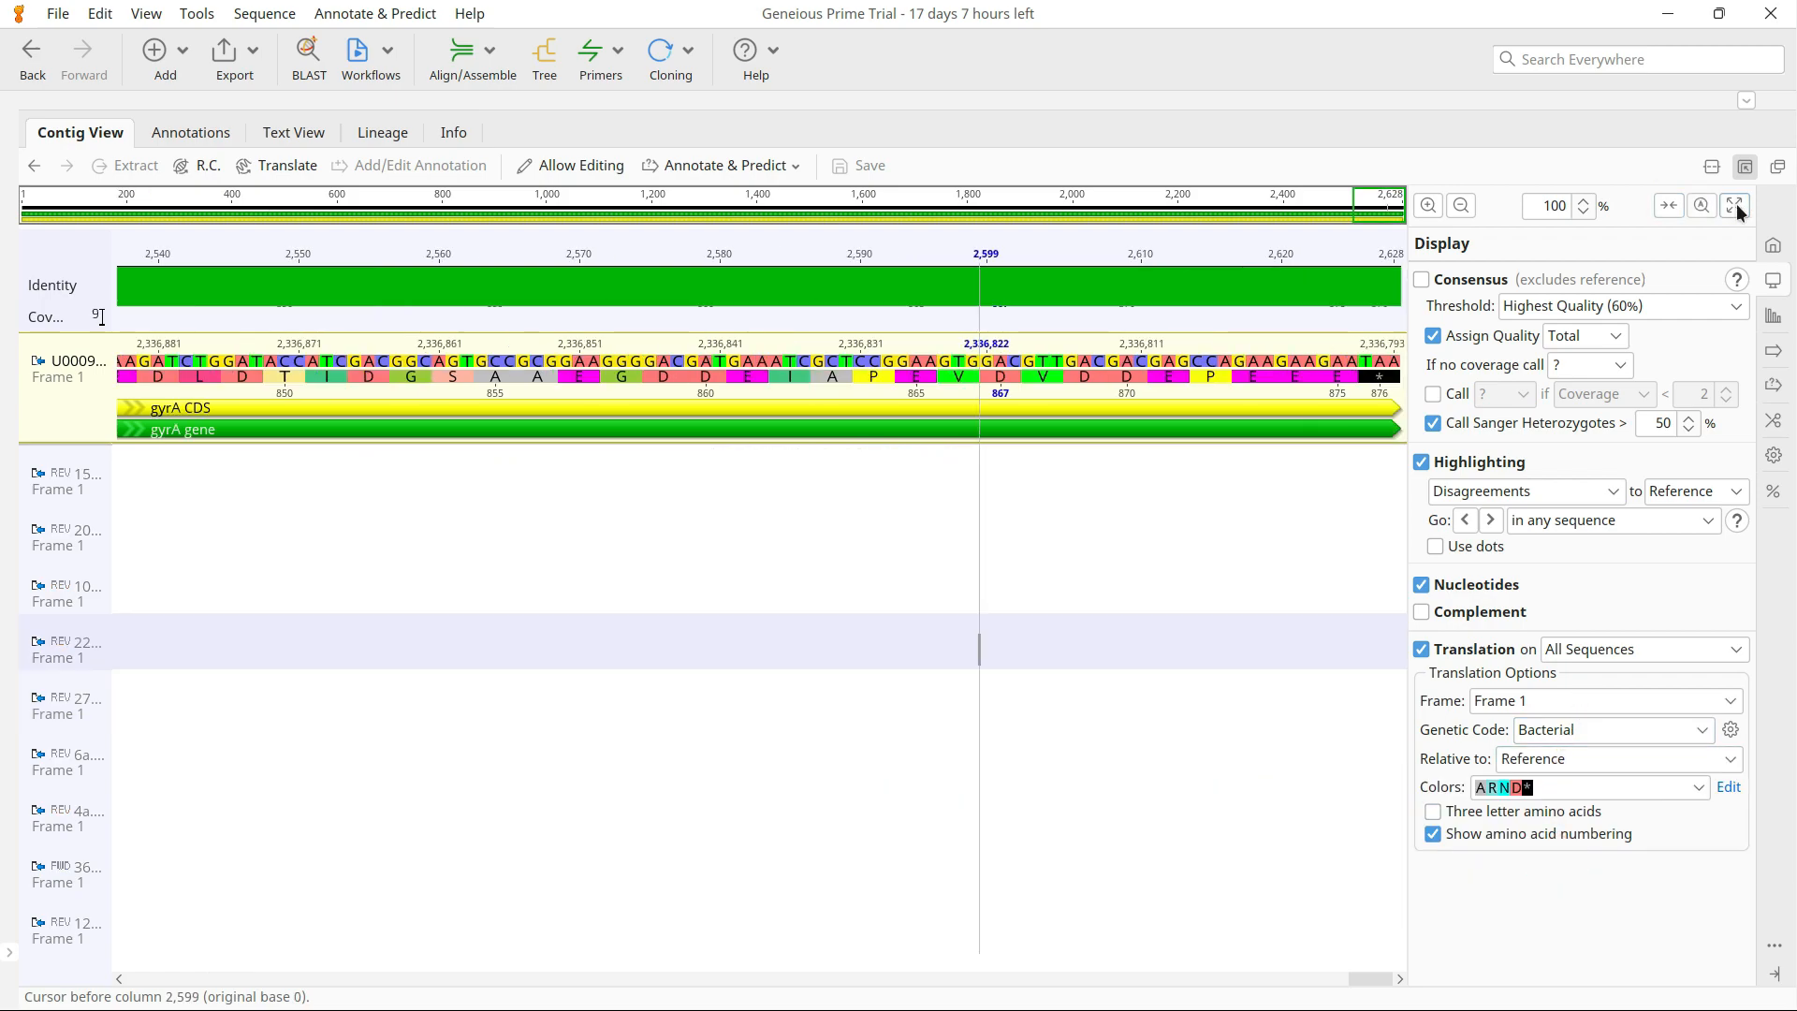
{"action": "left_click_drag", "start_coordinate": [193, 510], "coordinate": [396, 610]}
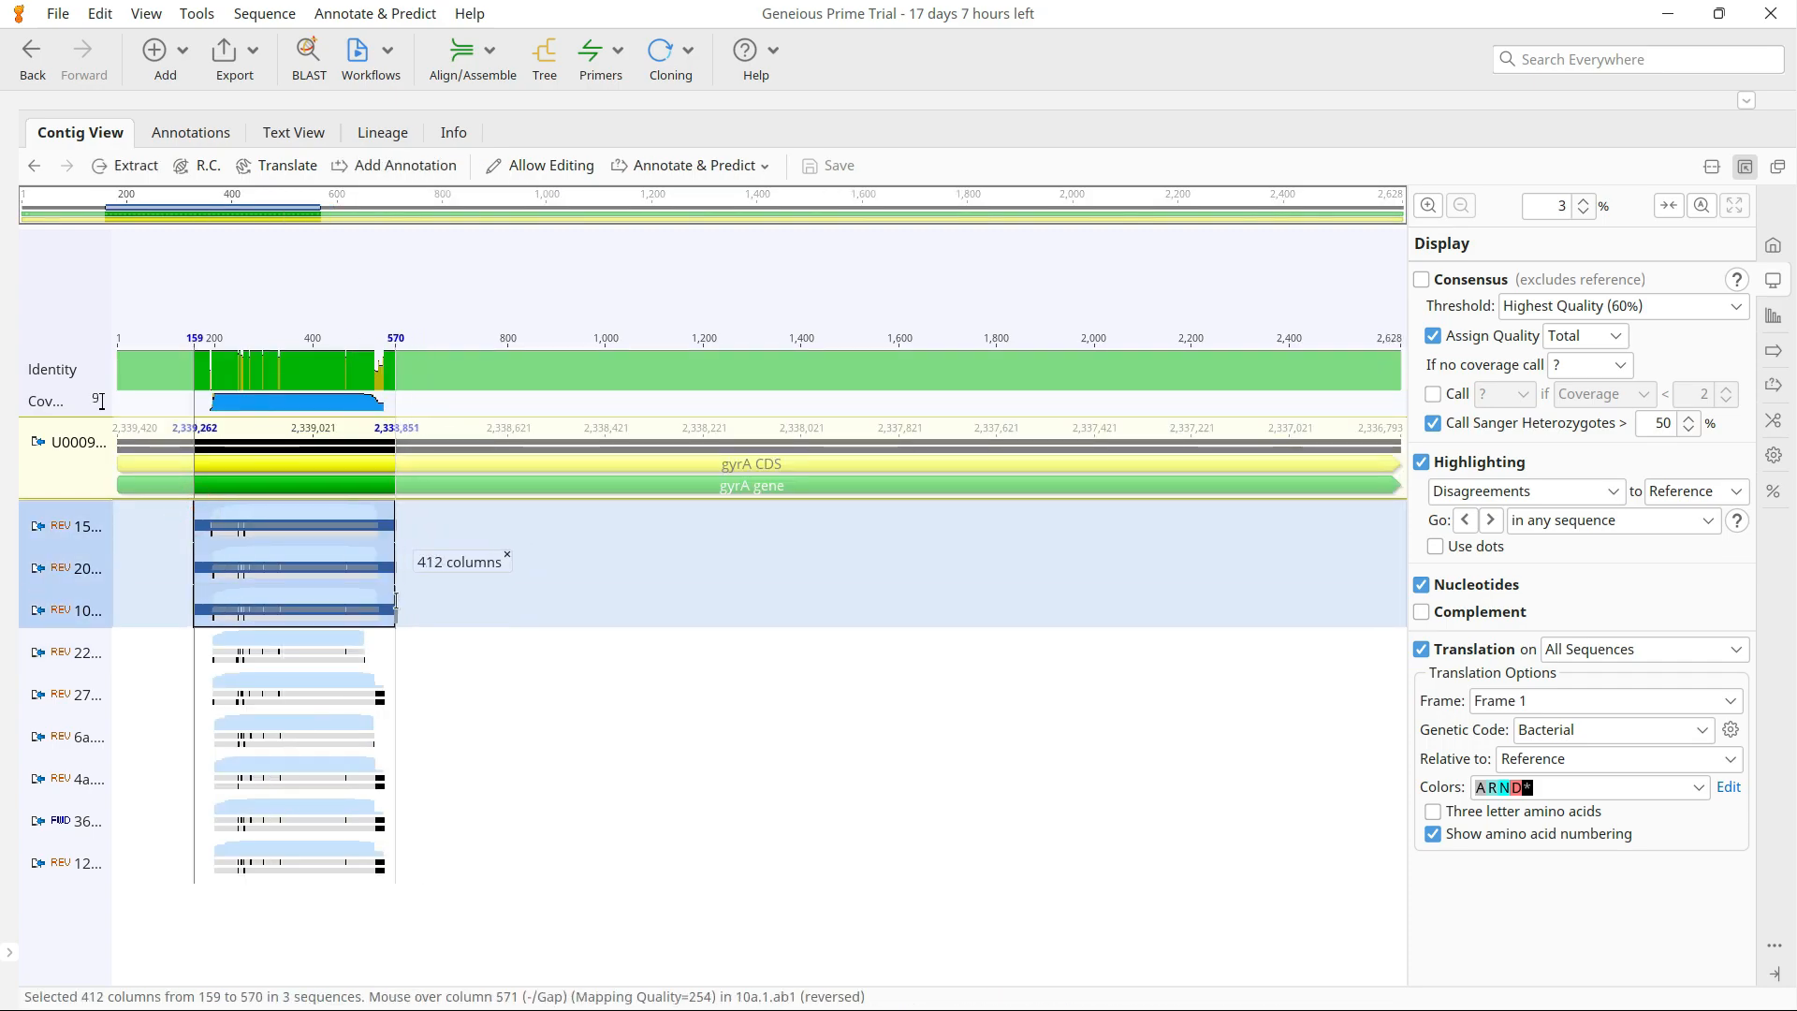
{"action": "left_click", "coordinate": [1668, 205]}
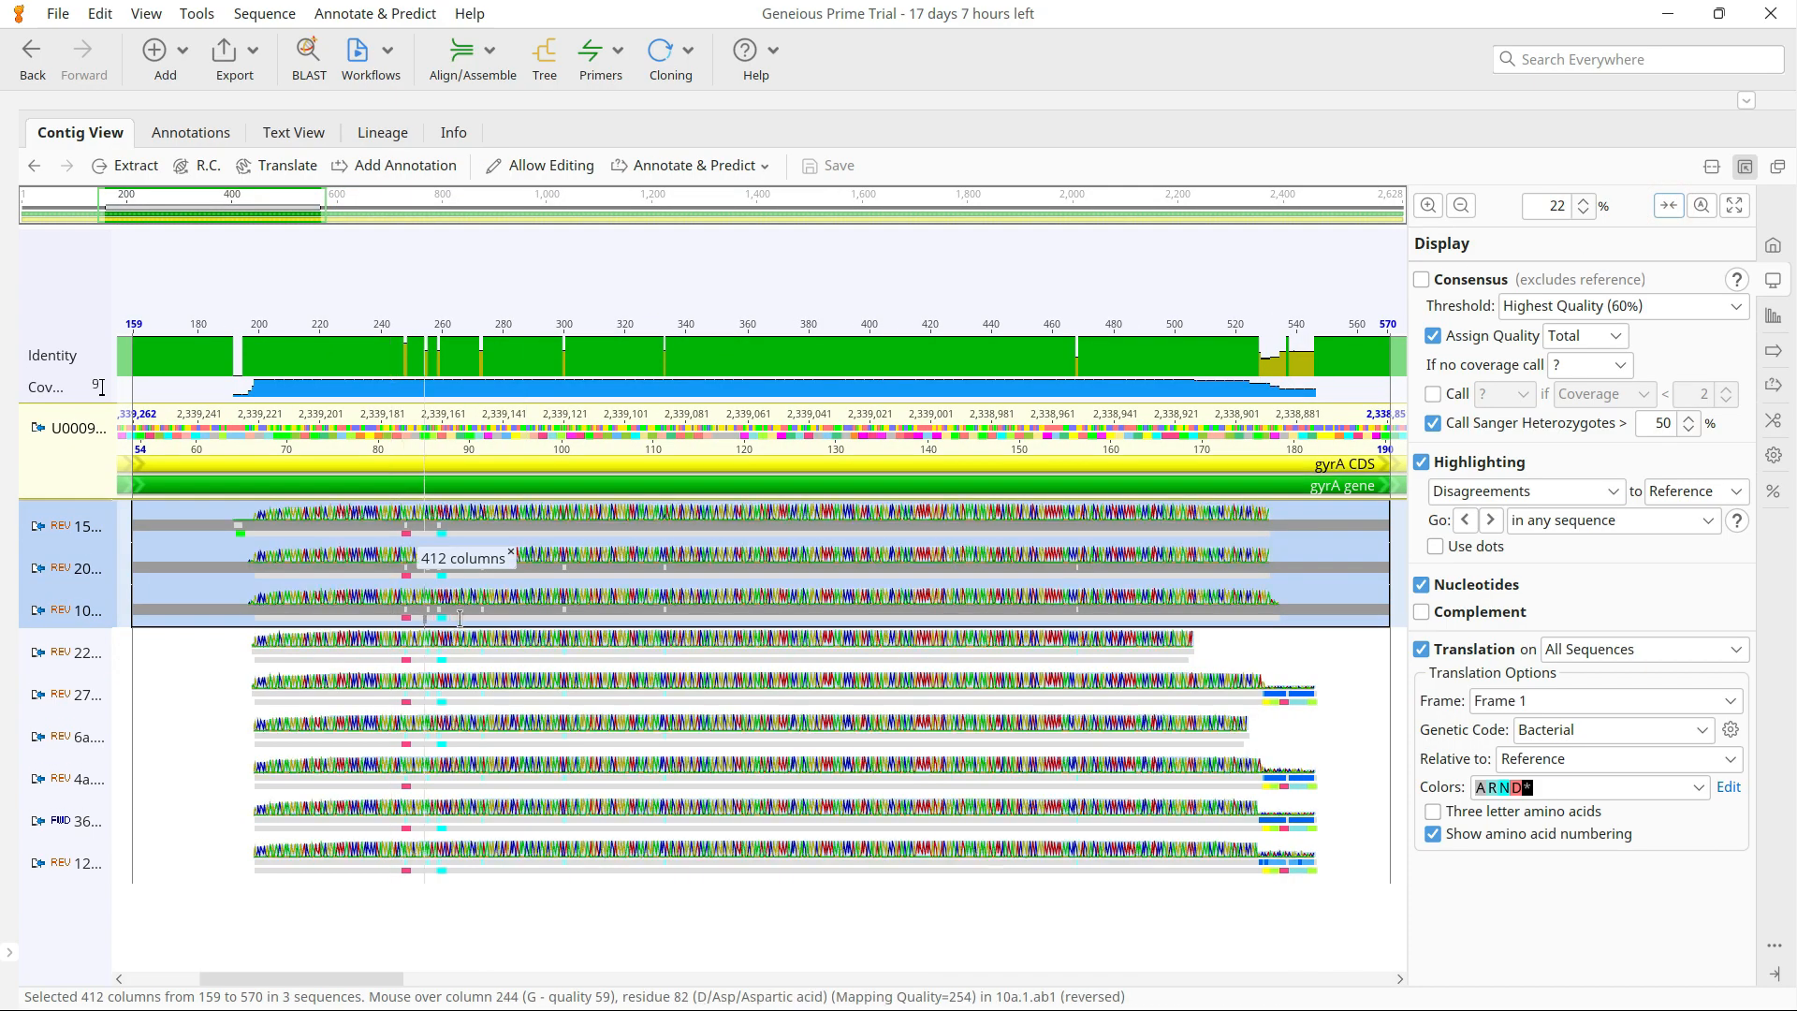
{"action": "left_click", "coordinate": [1584, 200]}
{"action": "left_click", "coordinate": [1584, 205]}
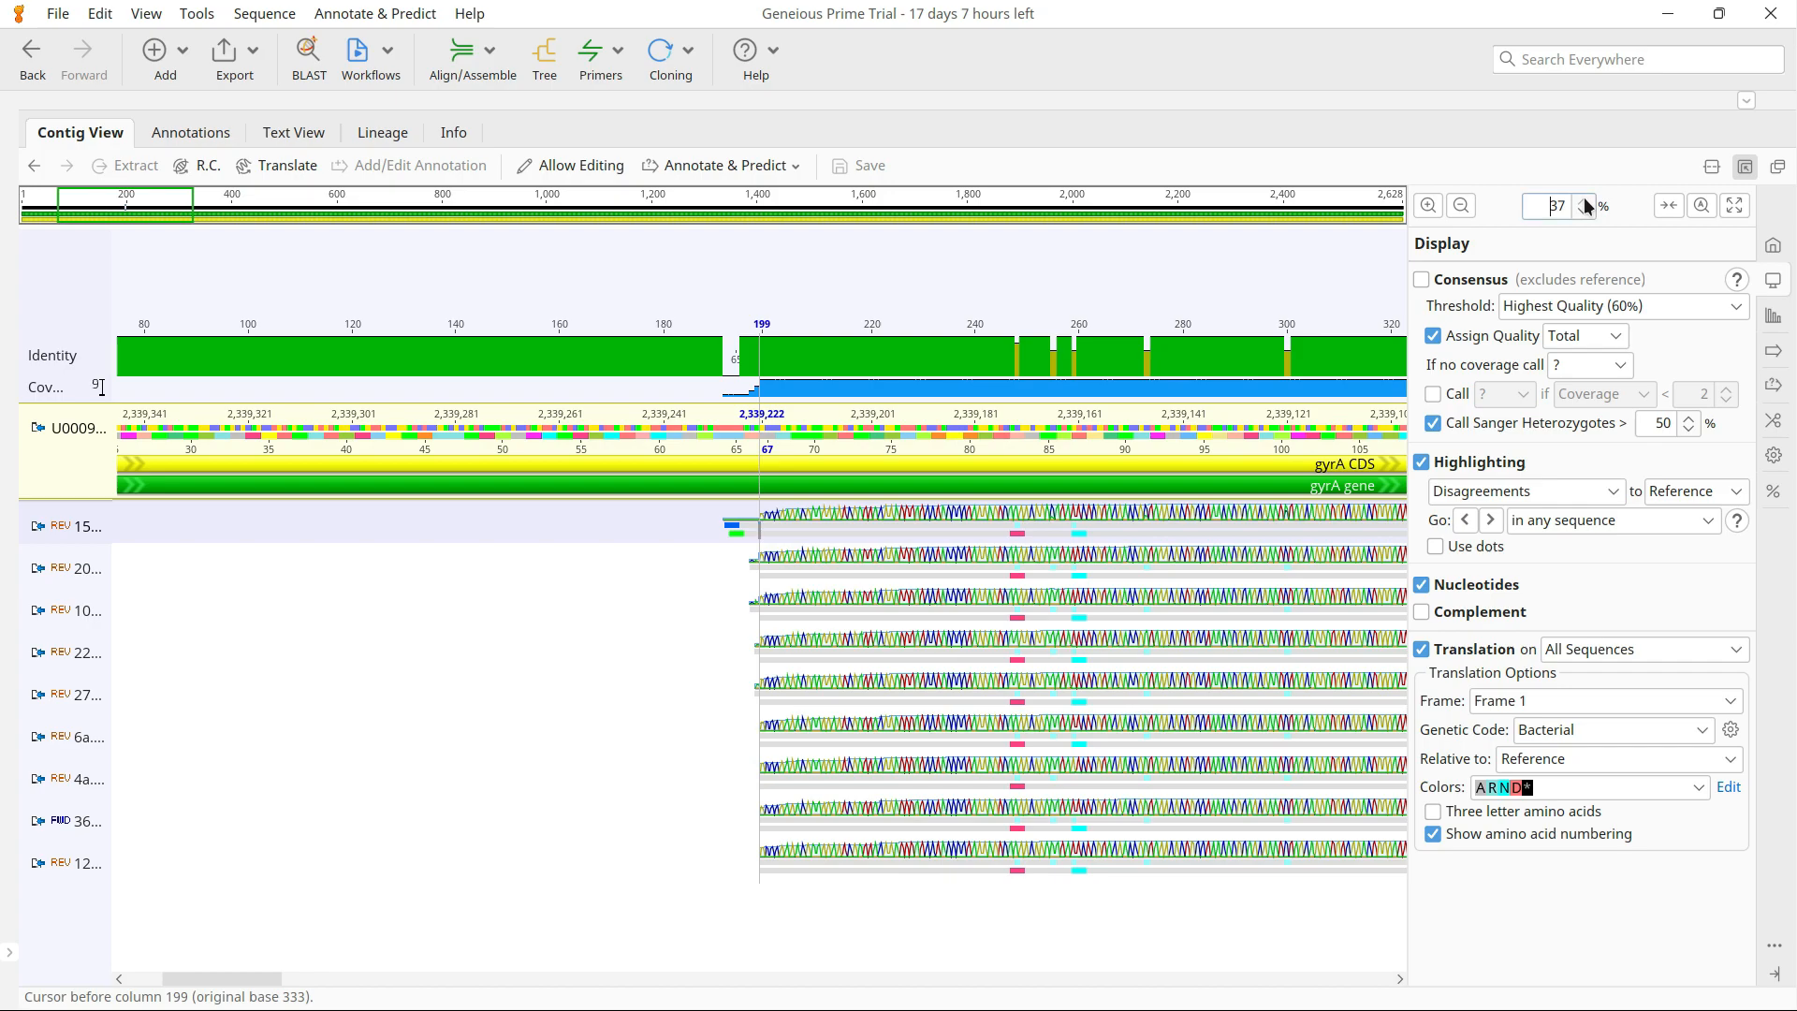
{"action": "left_click", "coordinate": [1584, 205]}
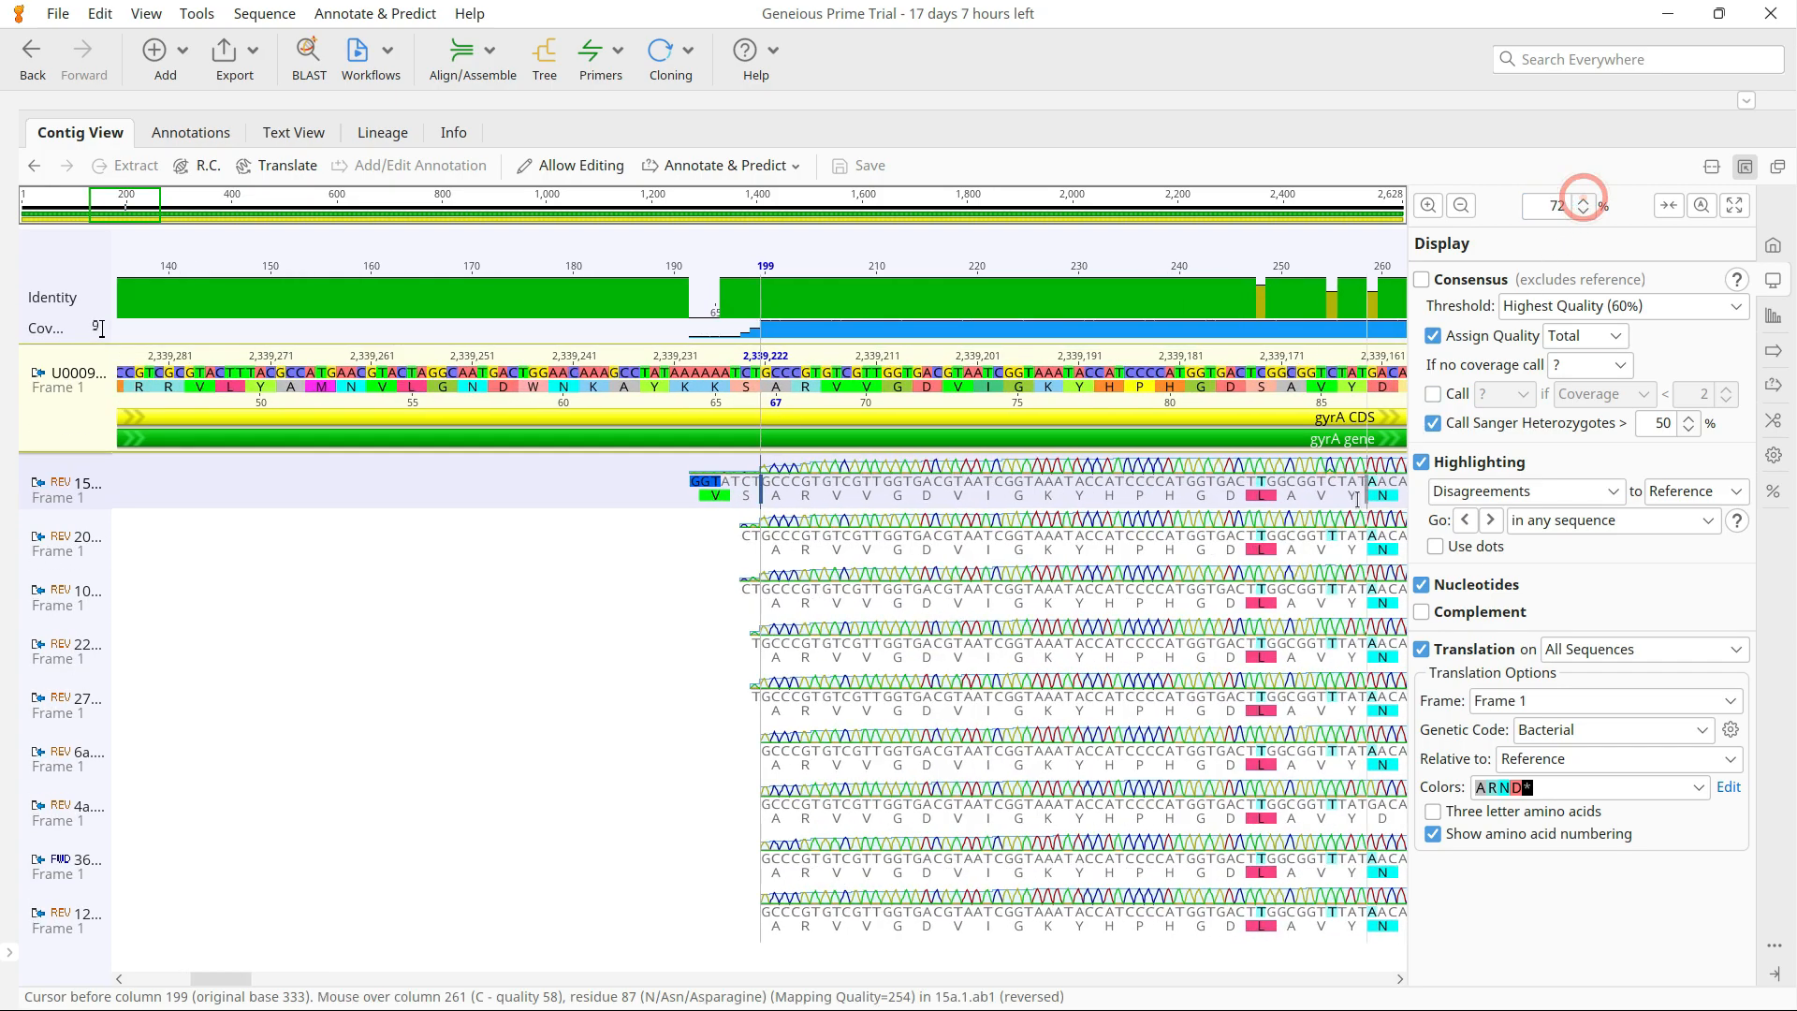
{"action": "left_click", "coordinate": [1584, 205]}
- Inspect the amino acid difference at residue 65 of read 15a.1 by selecting its codon at columns 193 to 195
{"action": "left_click", "coordinate": [347, 497]}
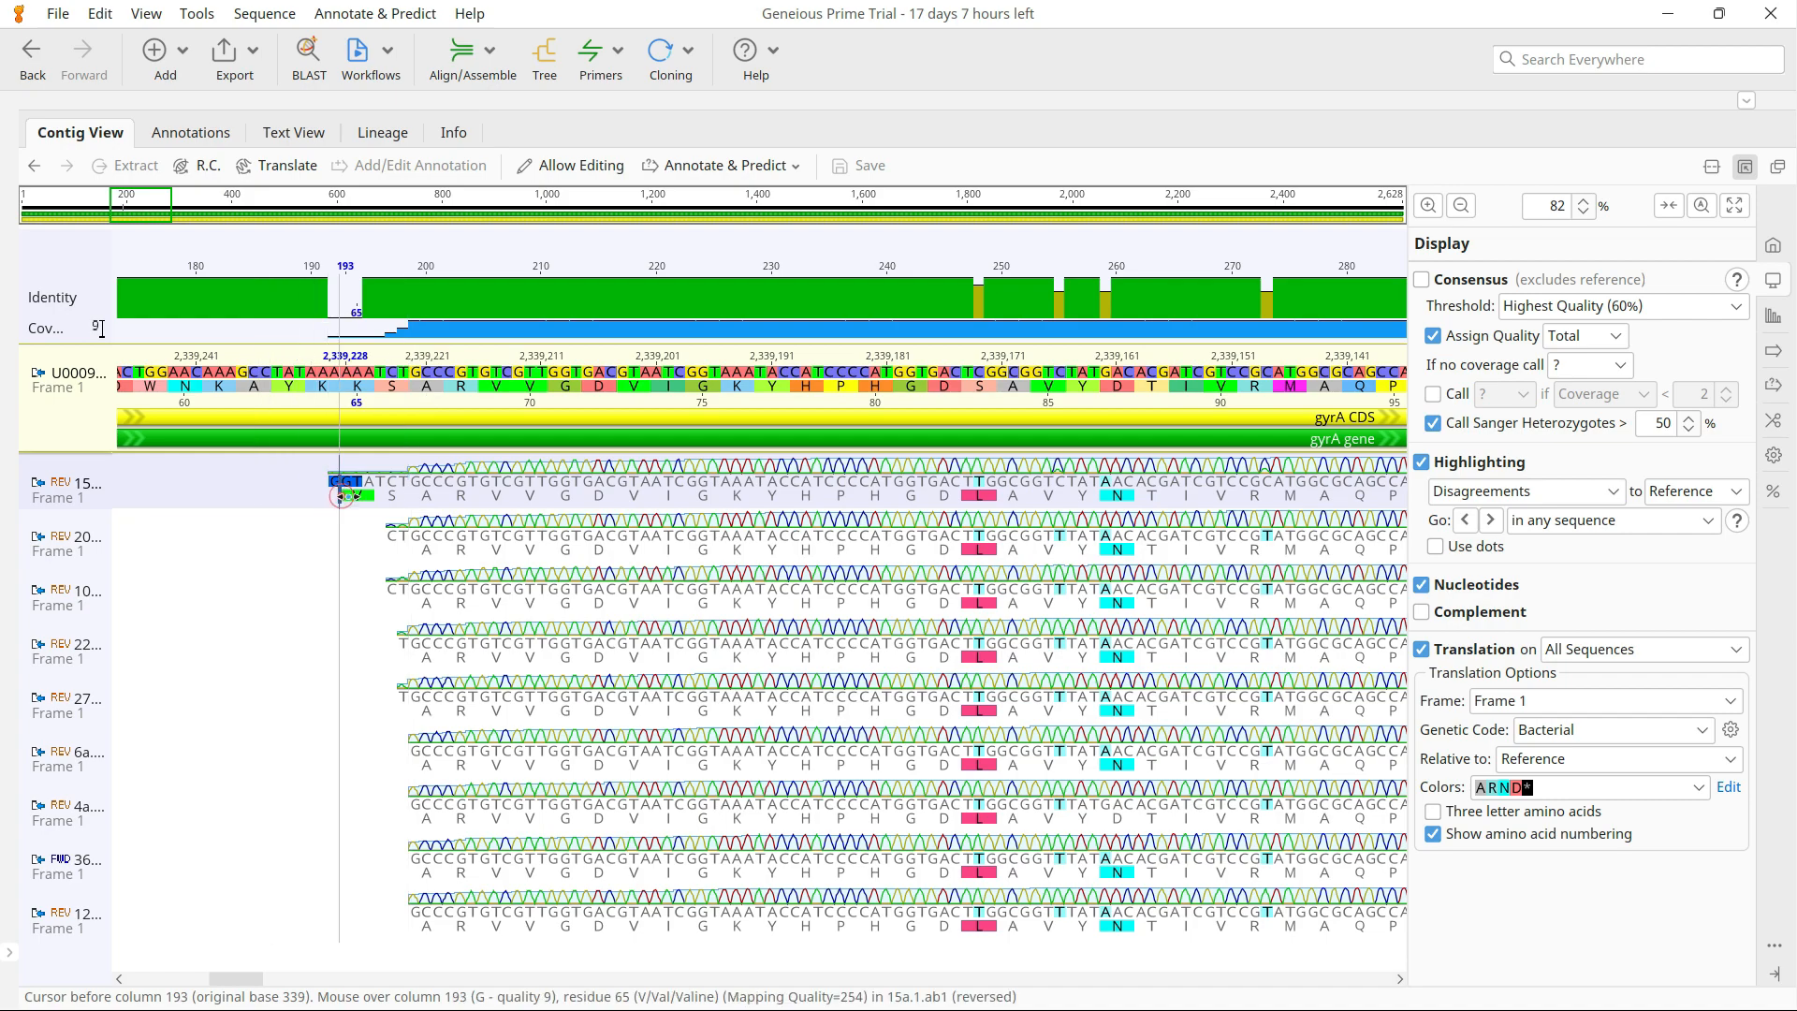
{"action": "double_click", "coordinate": [348, 497]}
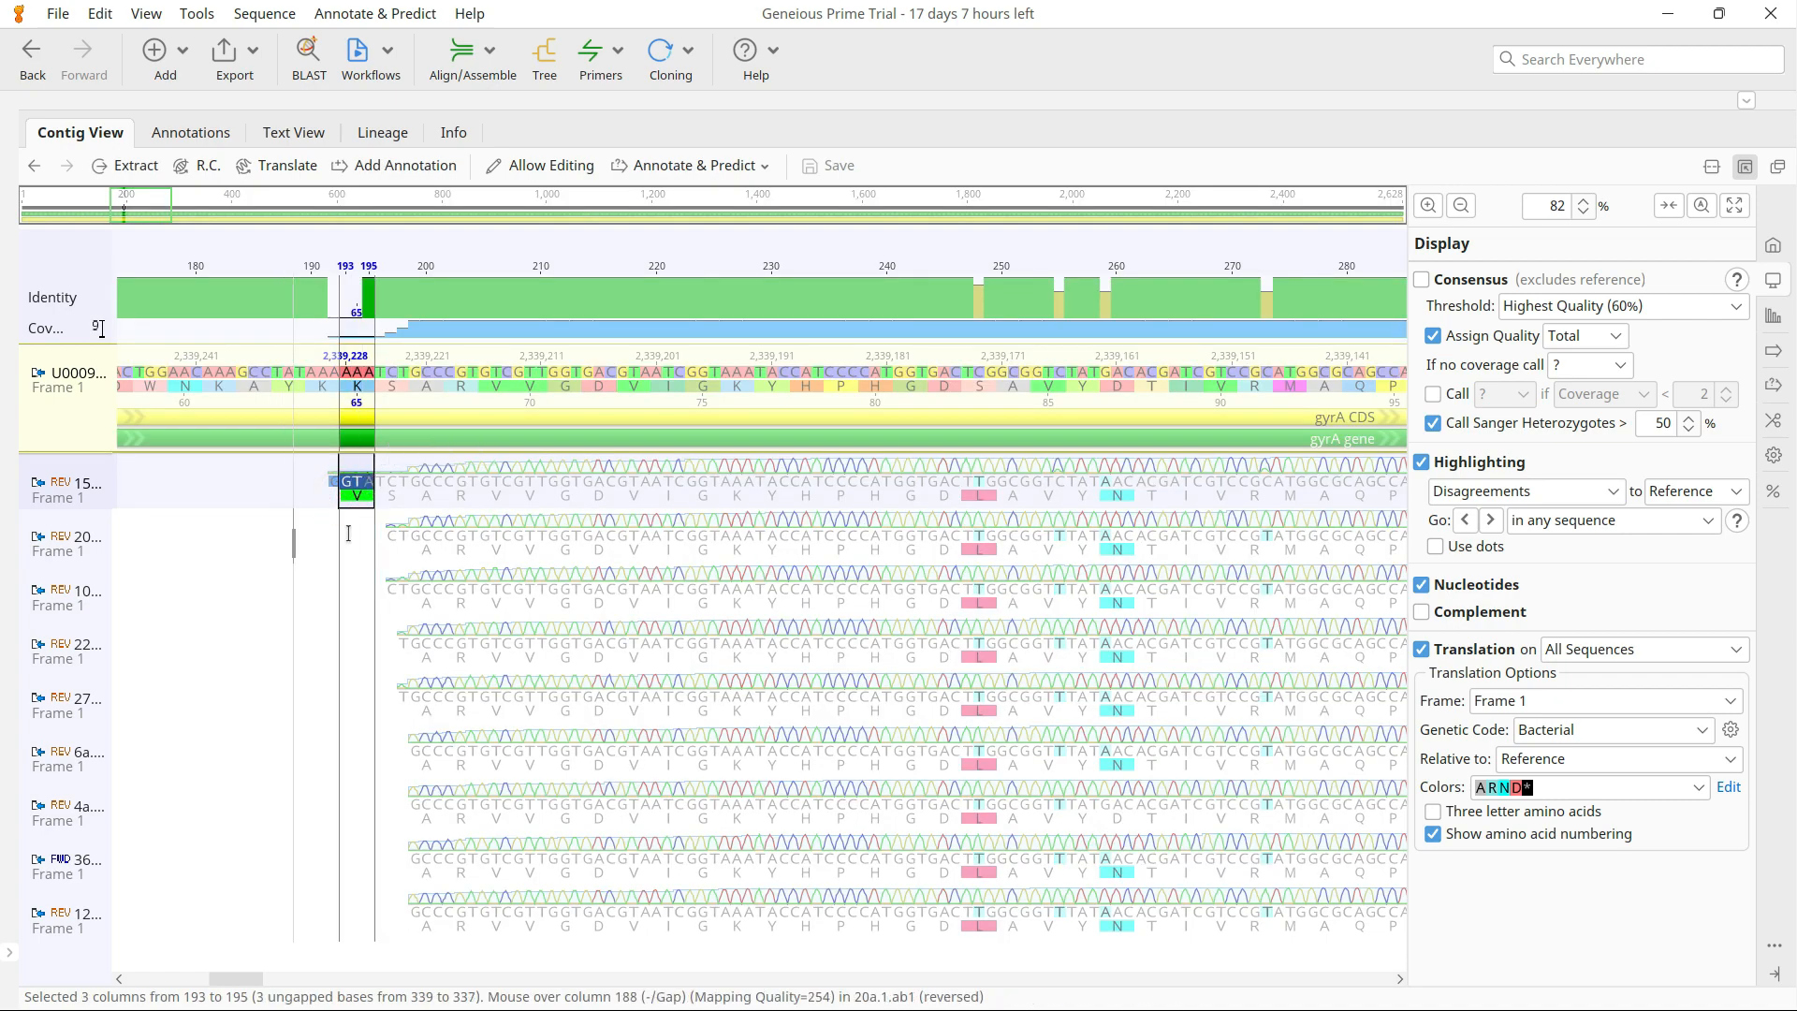
{"action": "left_click", "coordinate": [720, 503]}
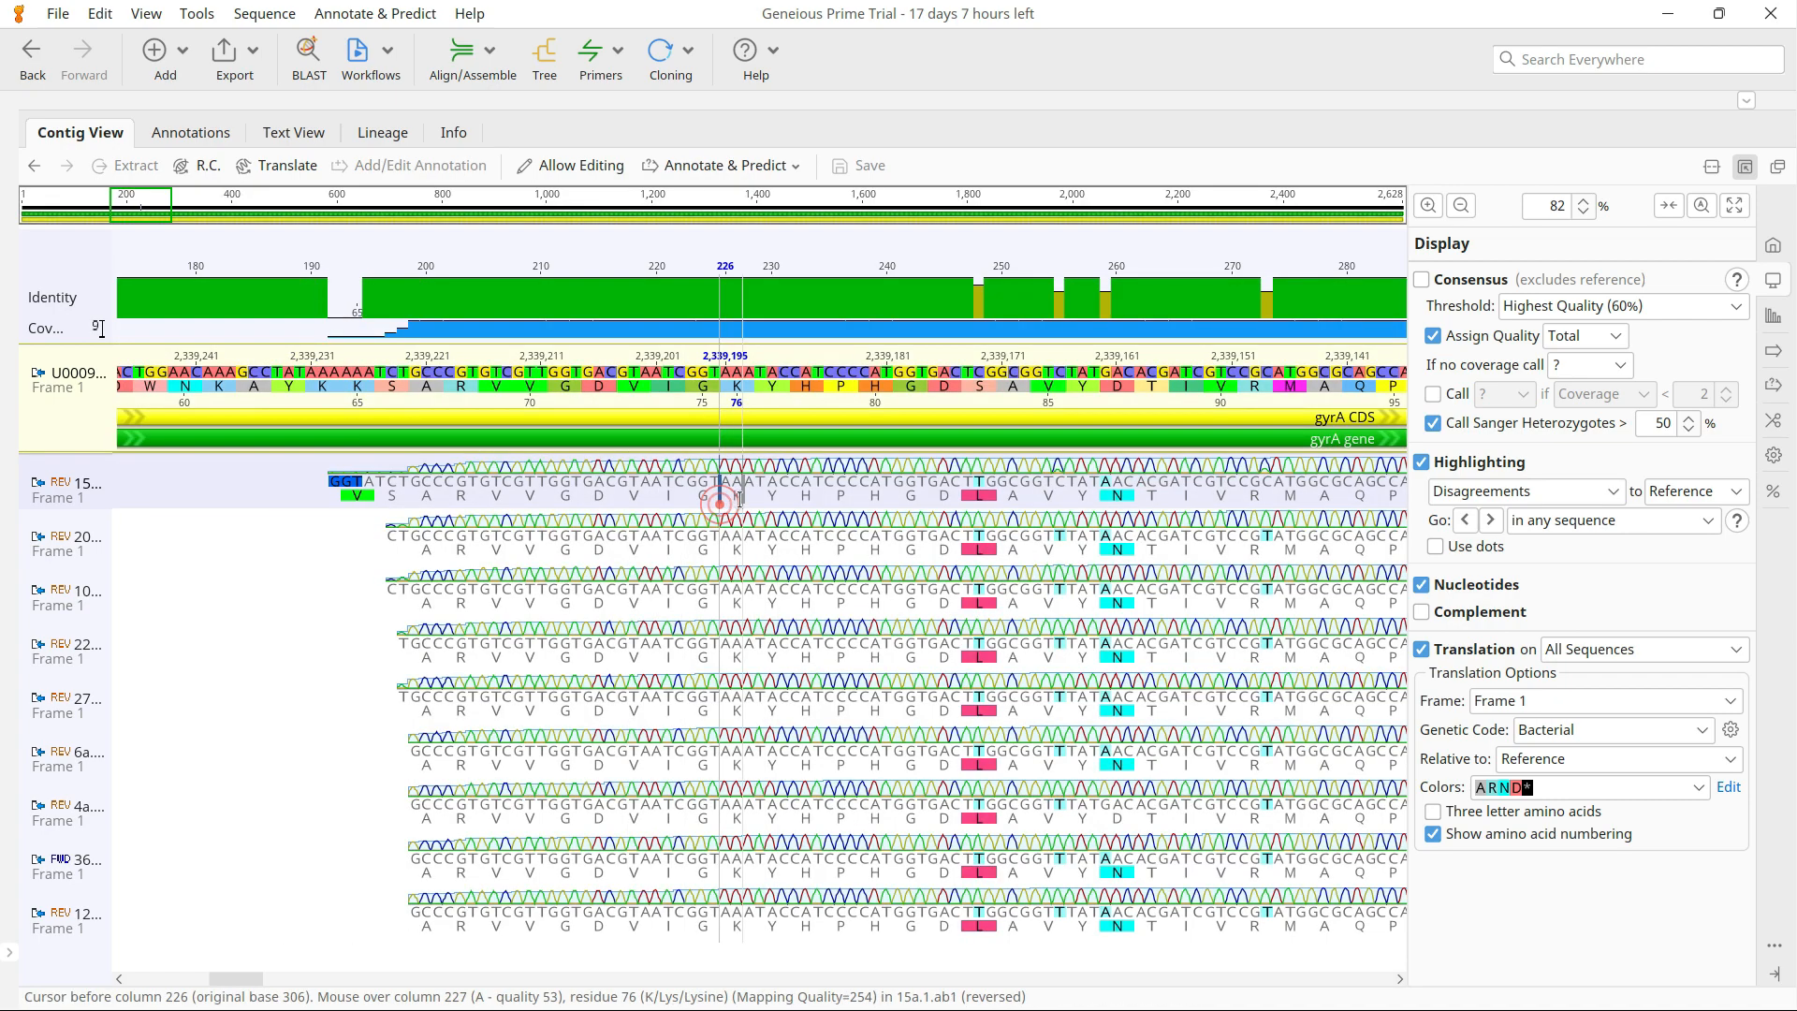
- Inspect the amino acid differences in read 15a.1 by selecting the codons for residue 83 (columns 247 to 249) and residue 87 (columns 259 to 261)
{"action": "scroll", "coordinate": [739, 499], "scroll_direction": "right", "scroll_amount": 2}
{"action": "scroll", "coordinate": [739, 499], "scroll_direction": "right", "scroll_amount": 2}
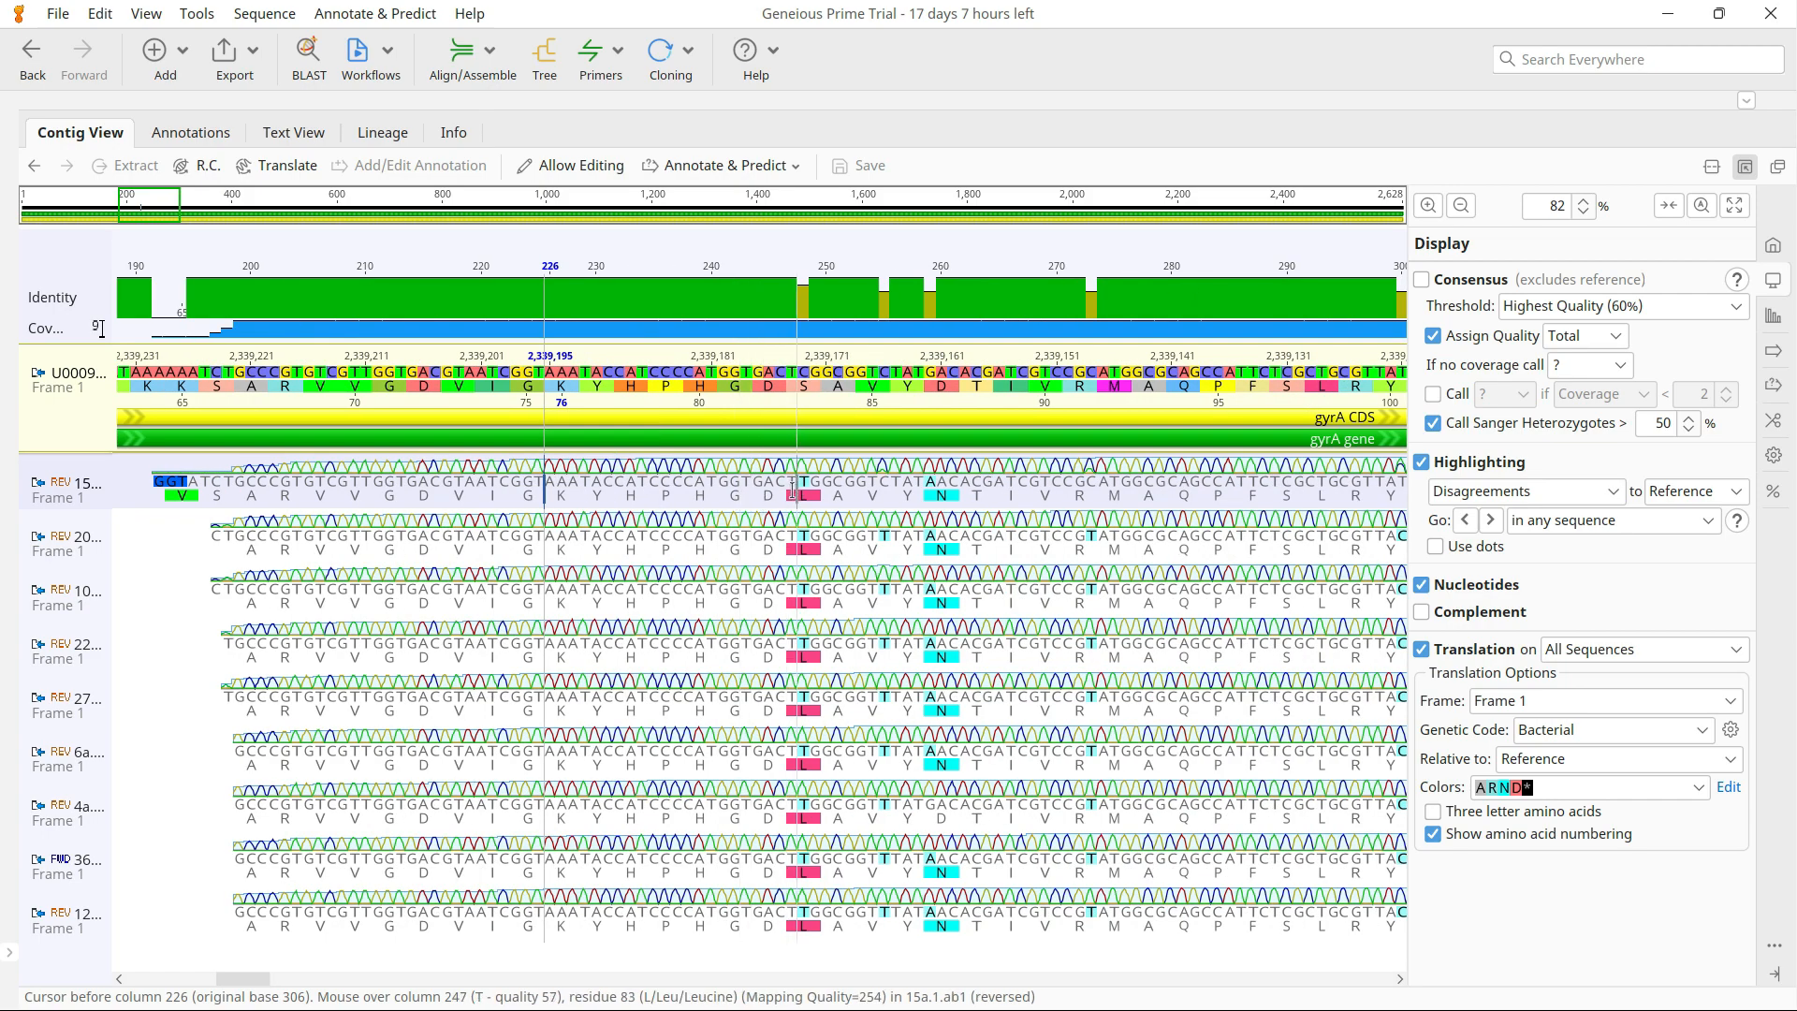
{"action": "left_click_drag", "start_coordinate": [789, 492], "coordinate": [816, 491]}
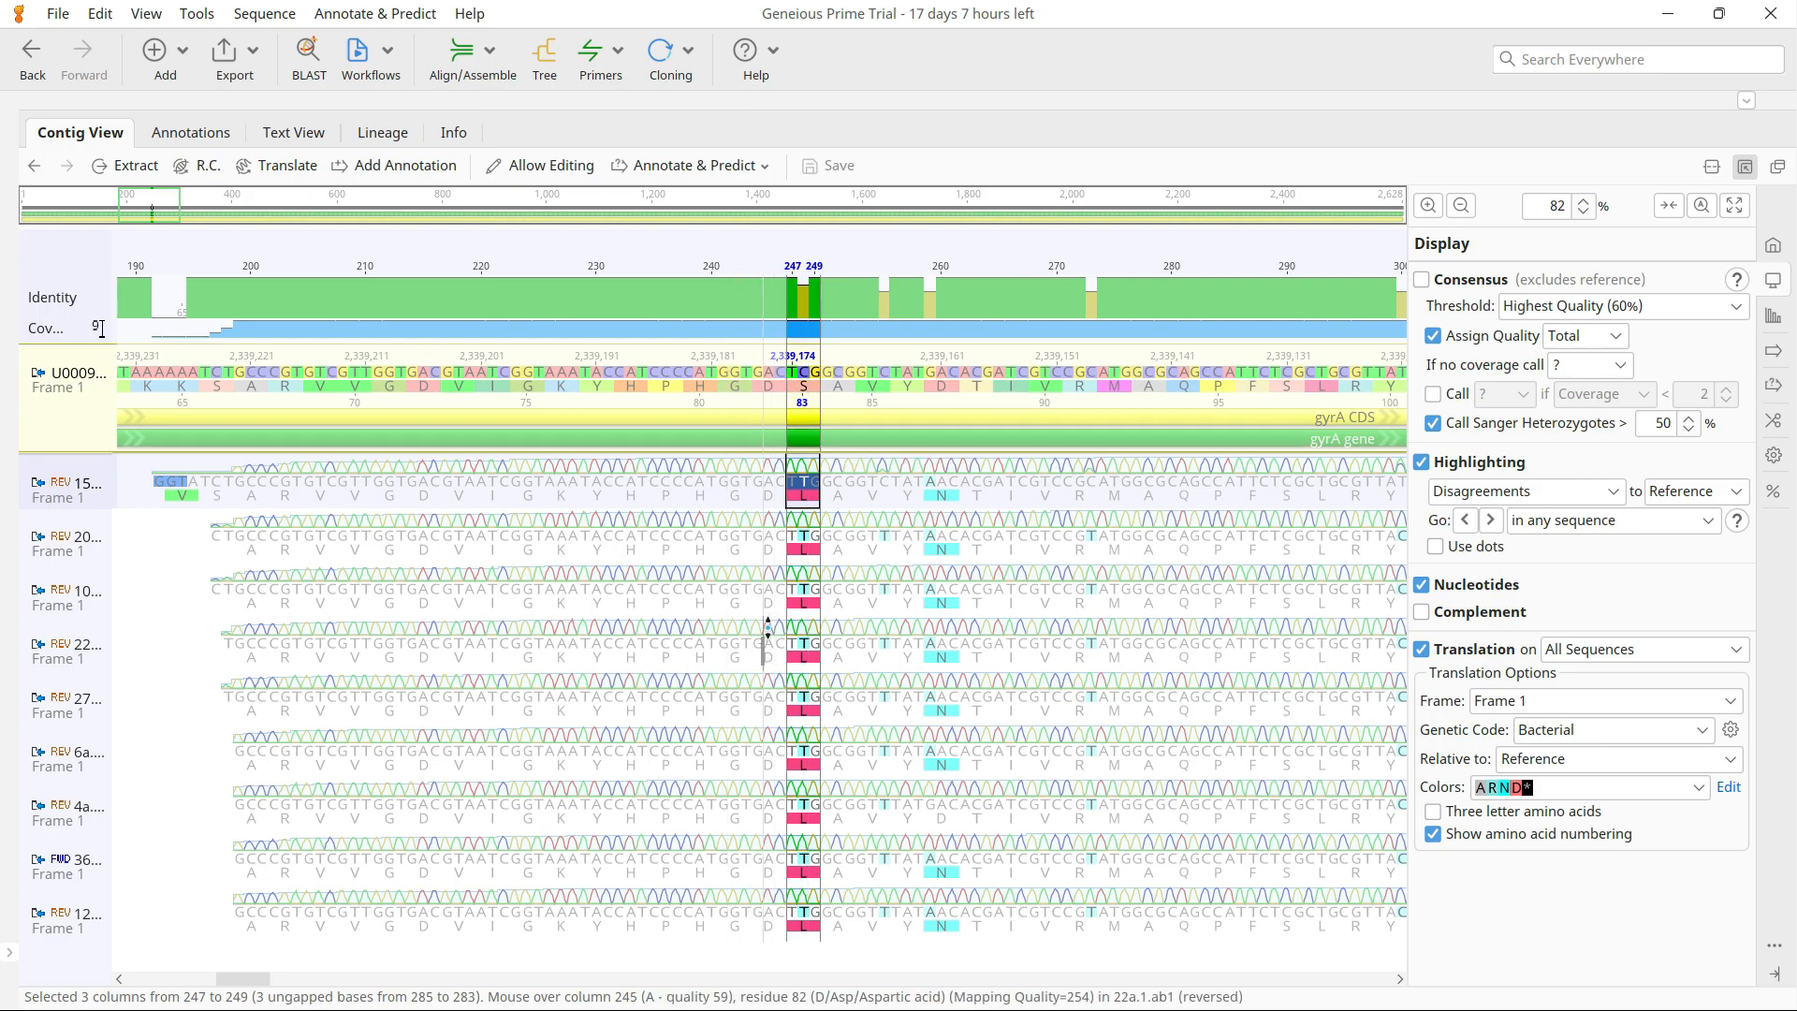
{"action": "scroll", "coordinate": [767, 641], "scroll_direction": "right", "scroll_amount": 3}
{"action": "scroll", "coordinate": [767, 641], "scroll_direction": "right", "scroll_amount": 3}
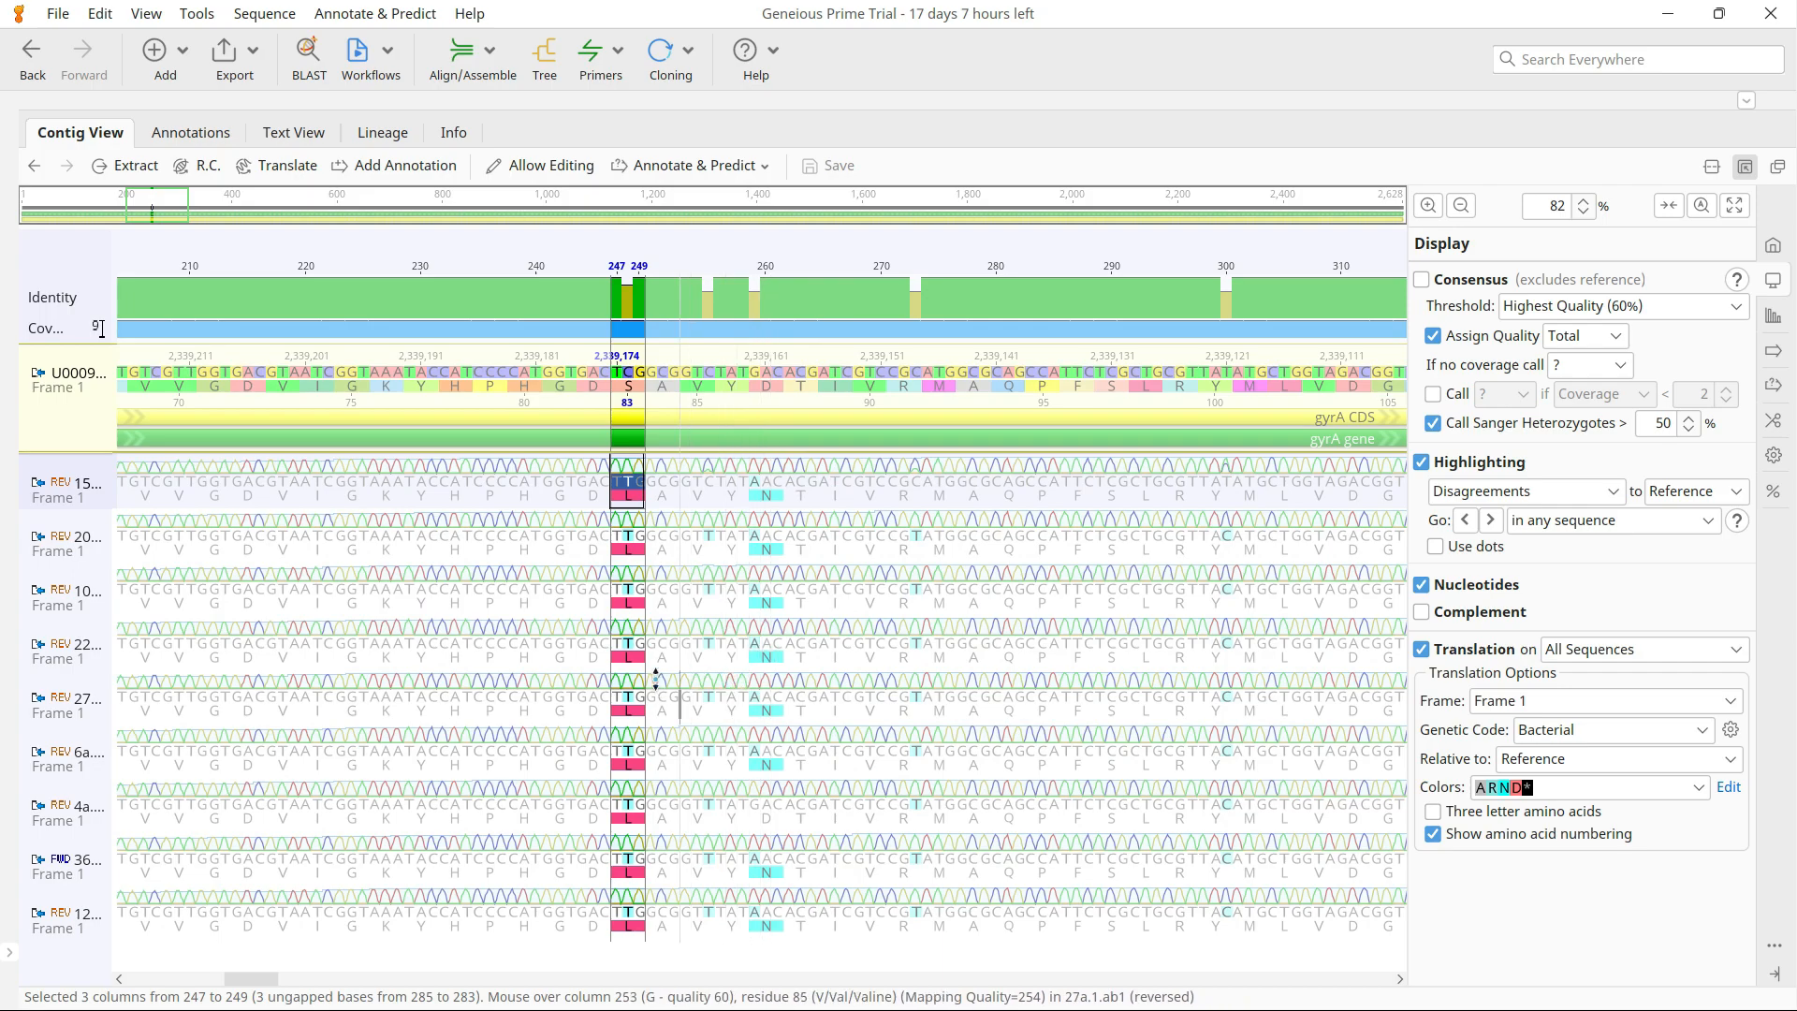
{"action": "mouse_move", "coordinate": [627, 483]}
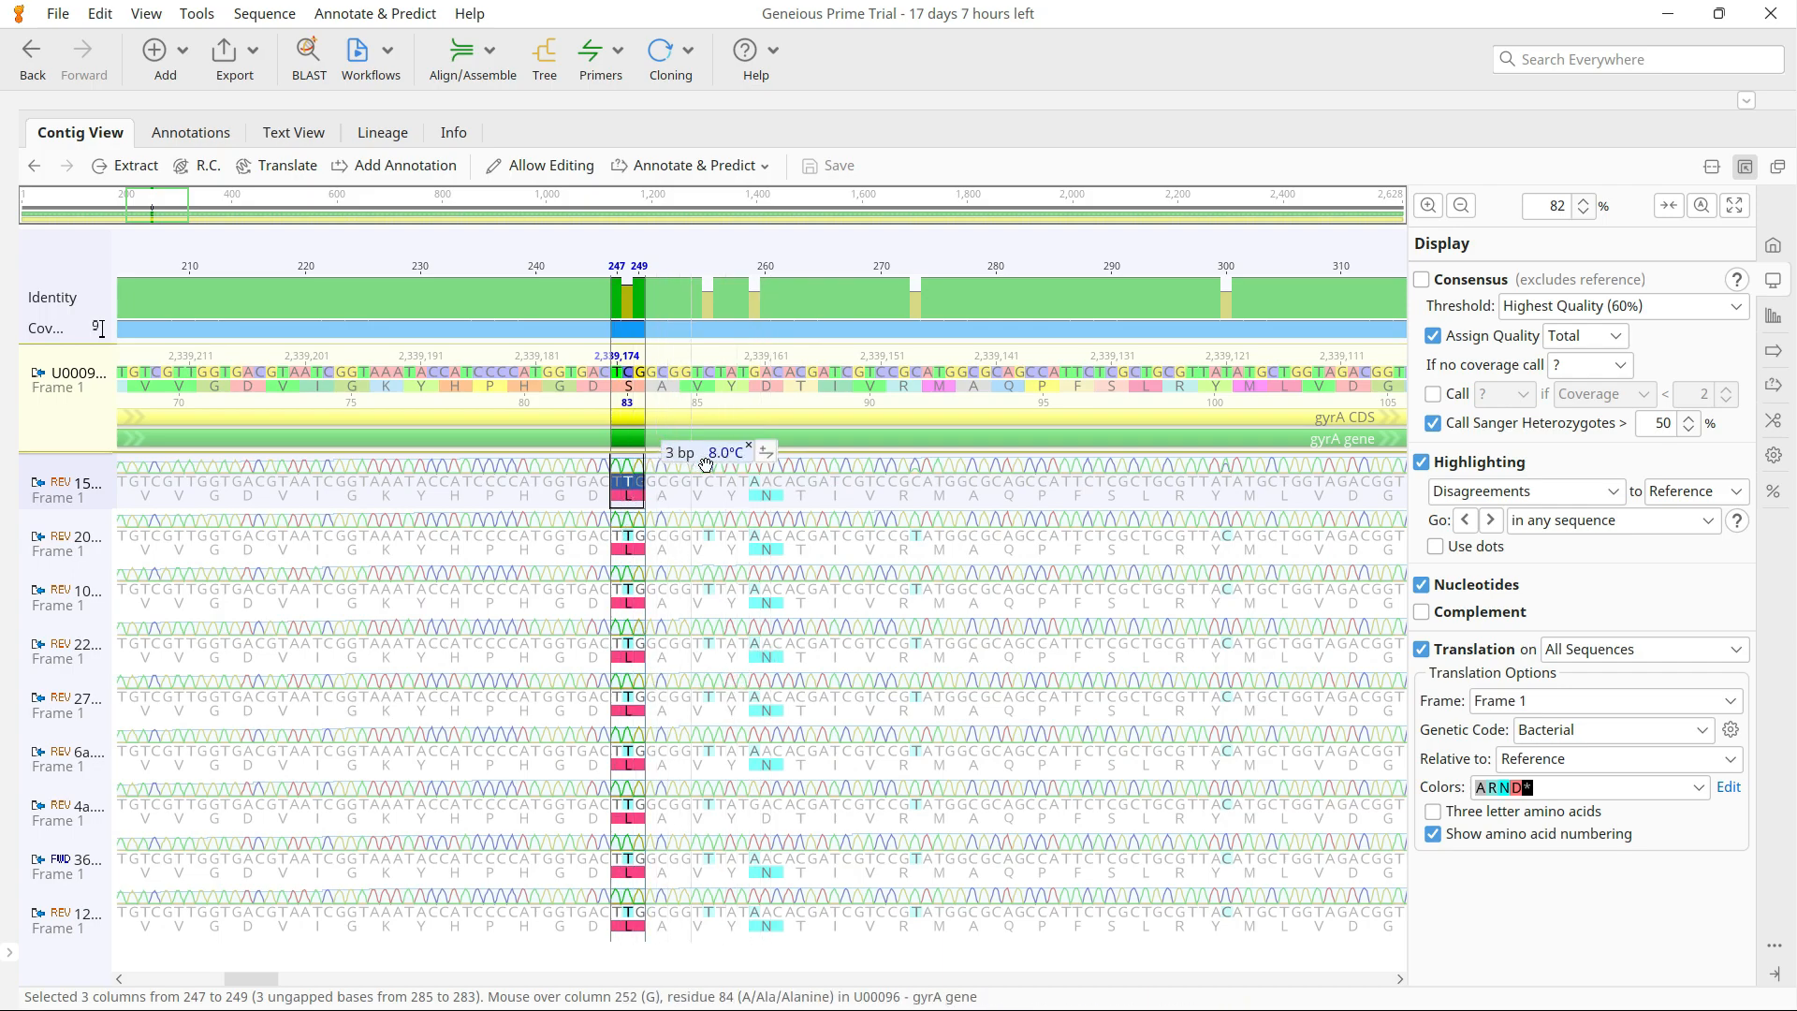
{"action": "left_click", "coordinate": [753, 494]}
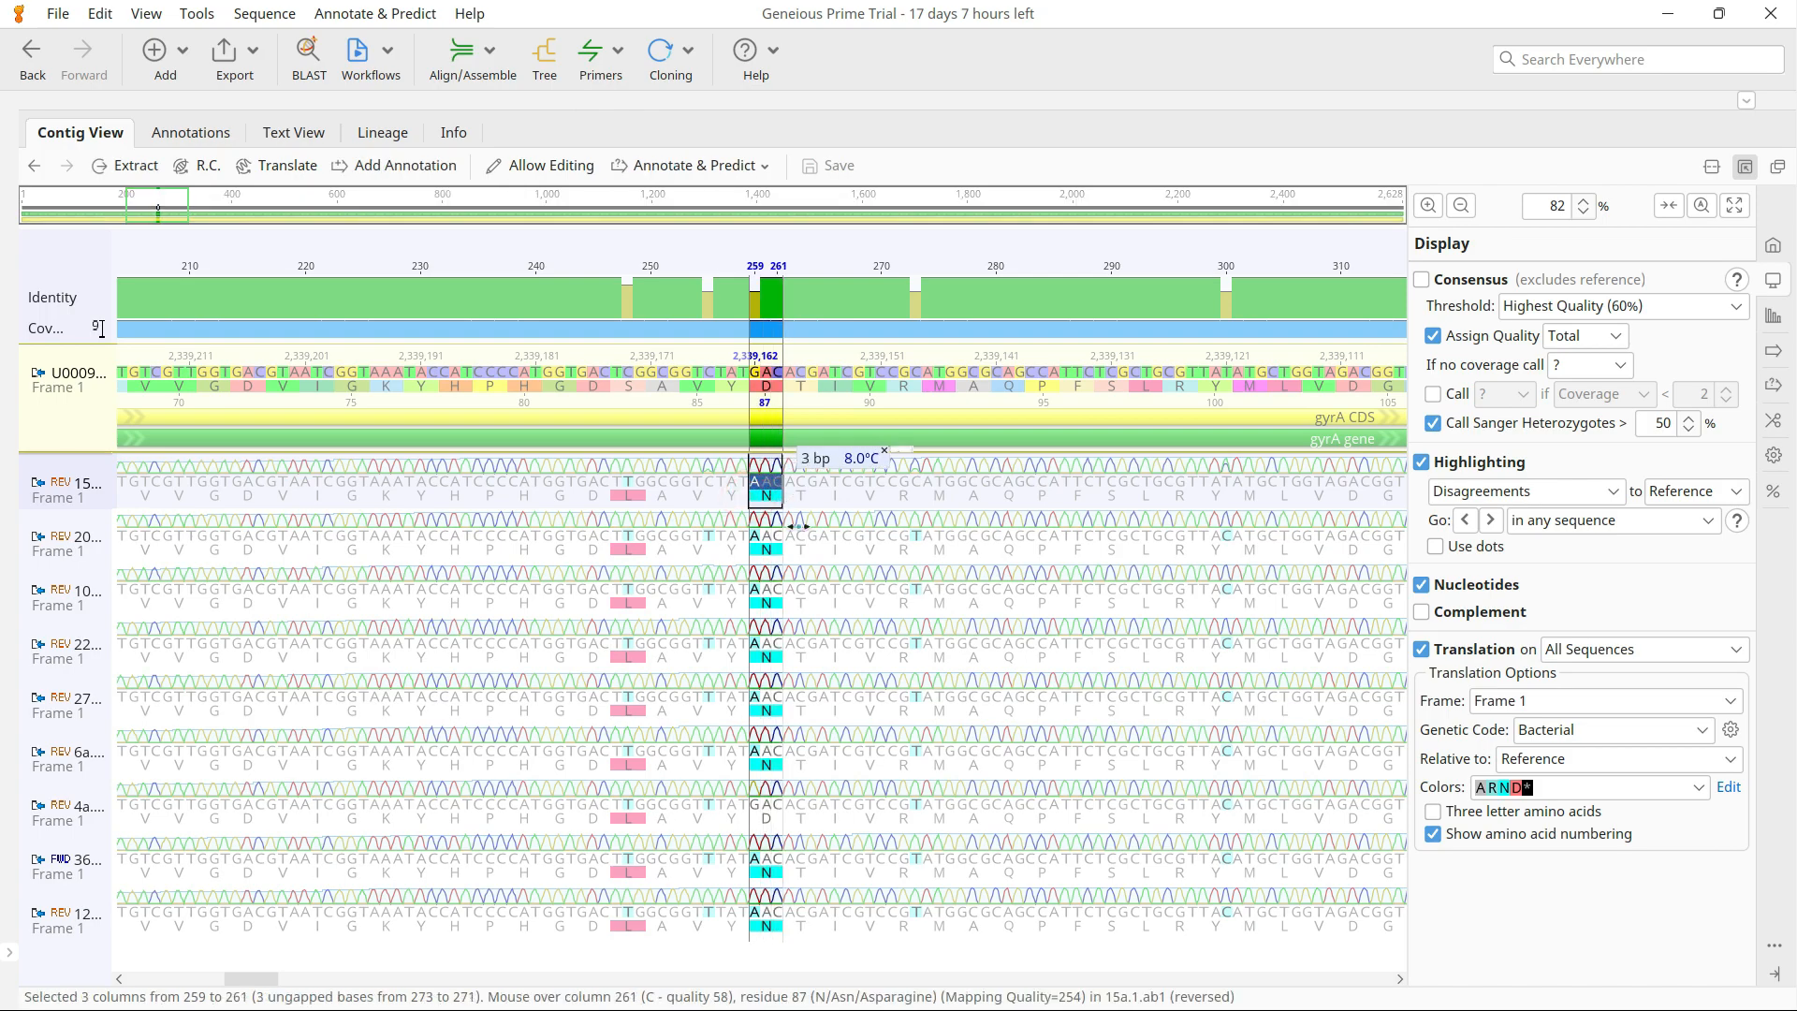
- Inspect the nucleotide difference at column 273 by selecting that base in read 20a.1 and the reference codon for residue 91
{"action": "left_click", "coordinate": [914, 536]}
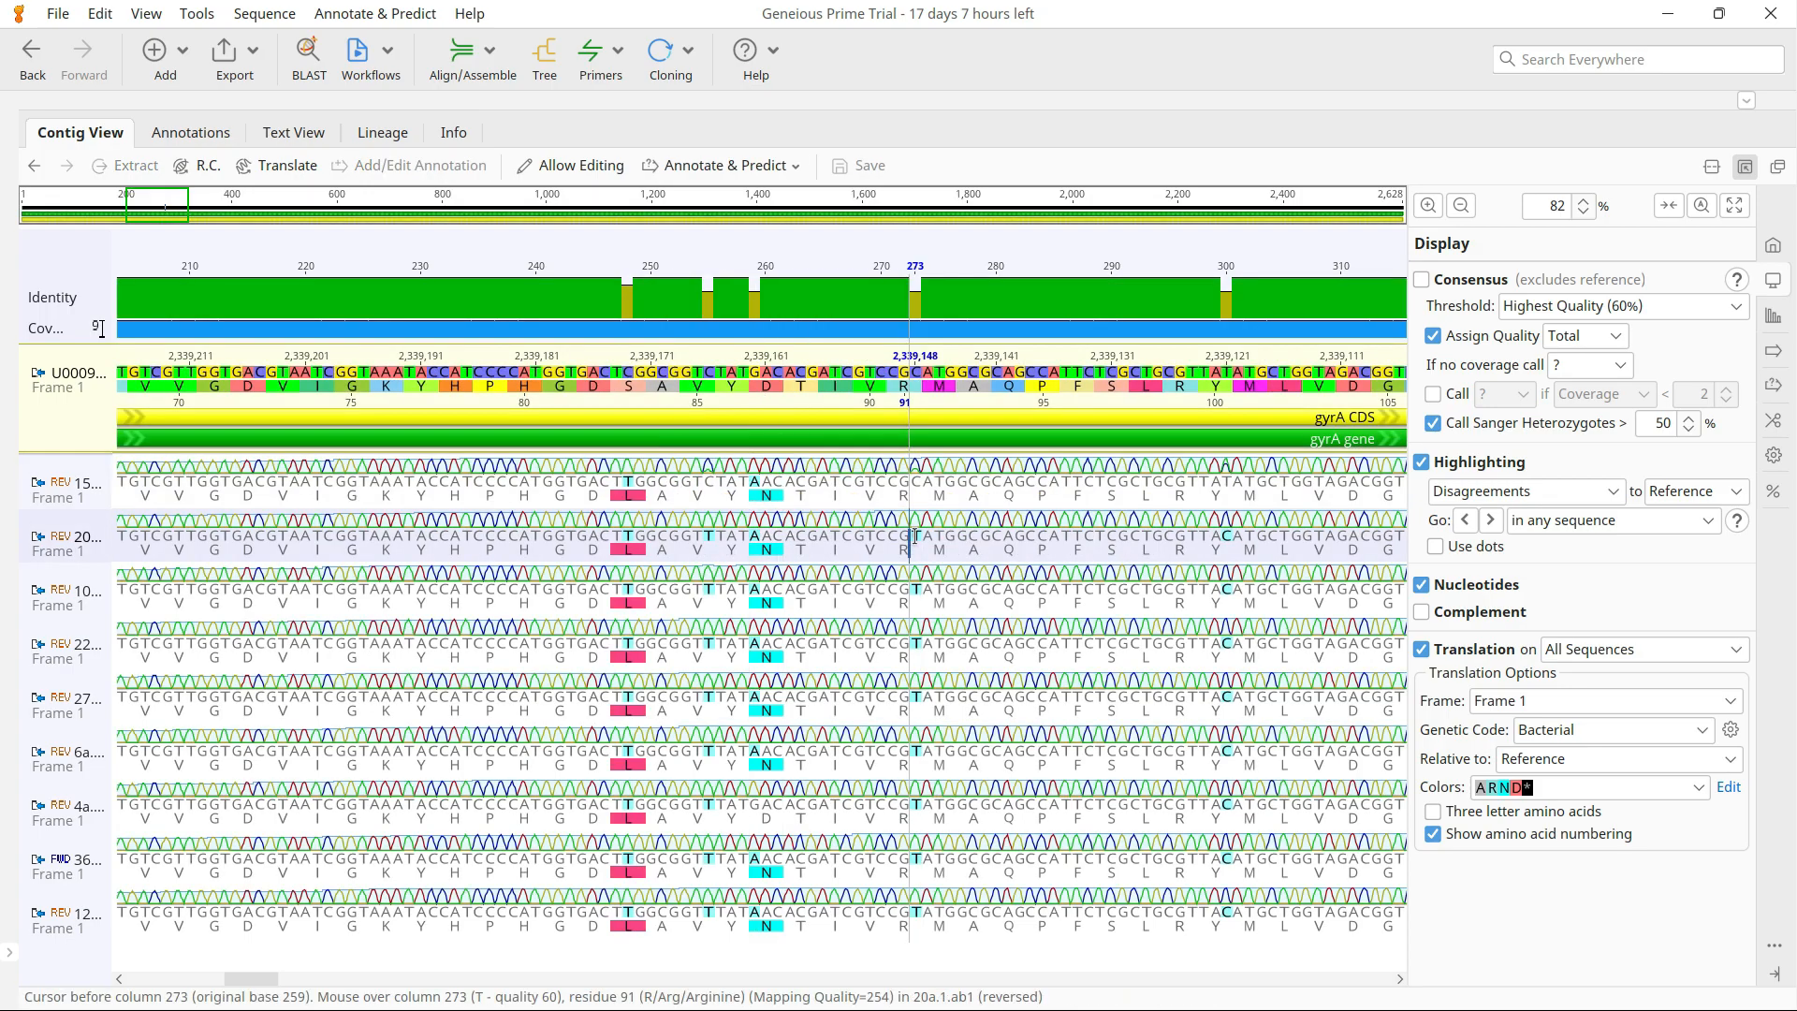
{"action": "left_click_drag", "start_coordinate": [915, 536], "coordinate": [919, 535]}
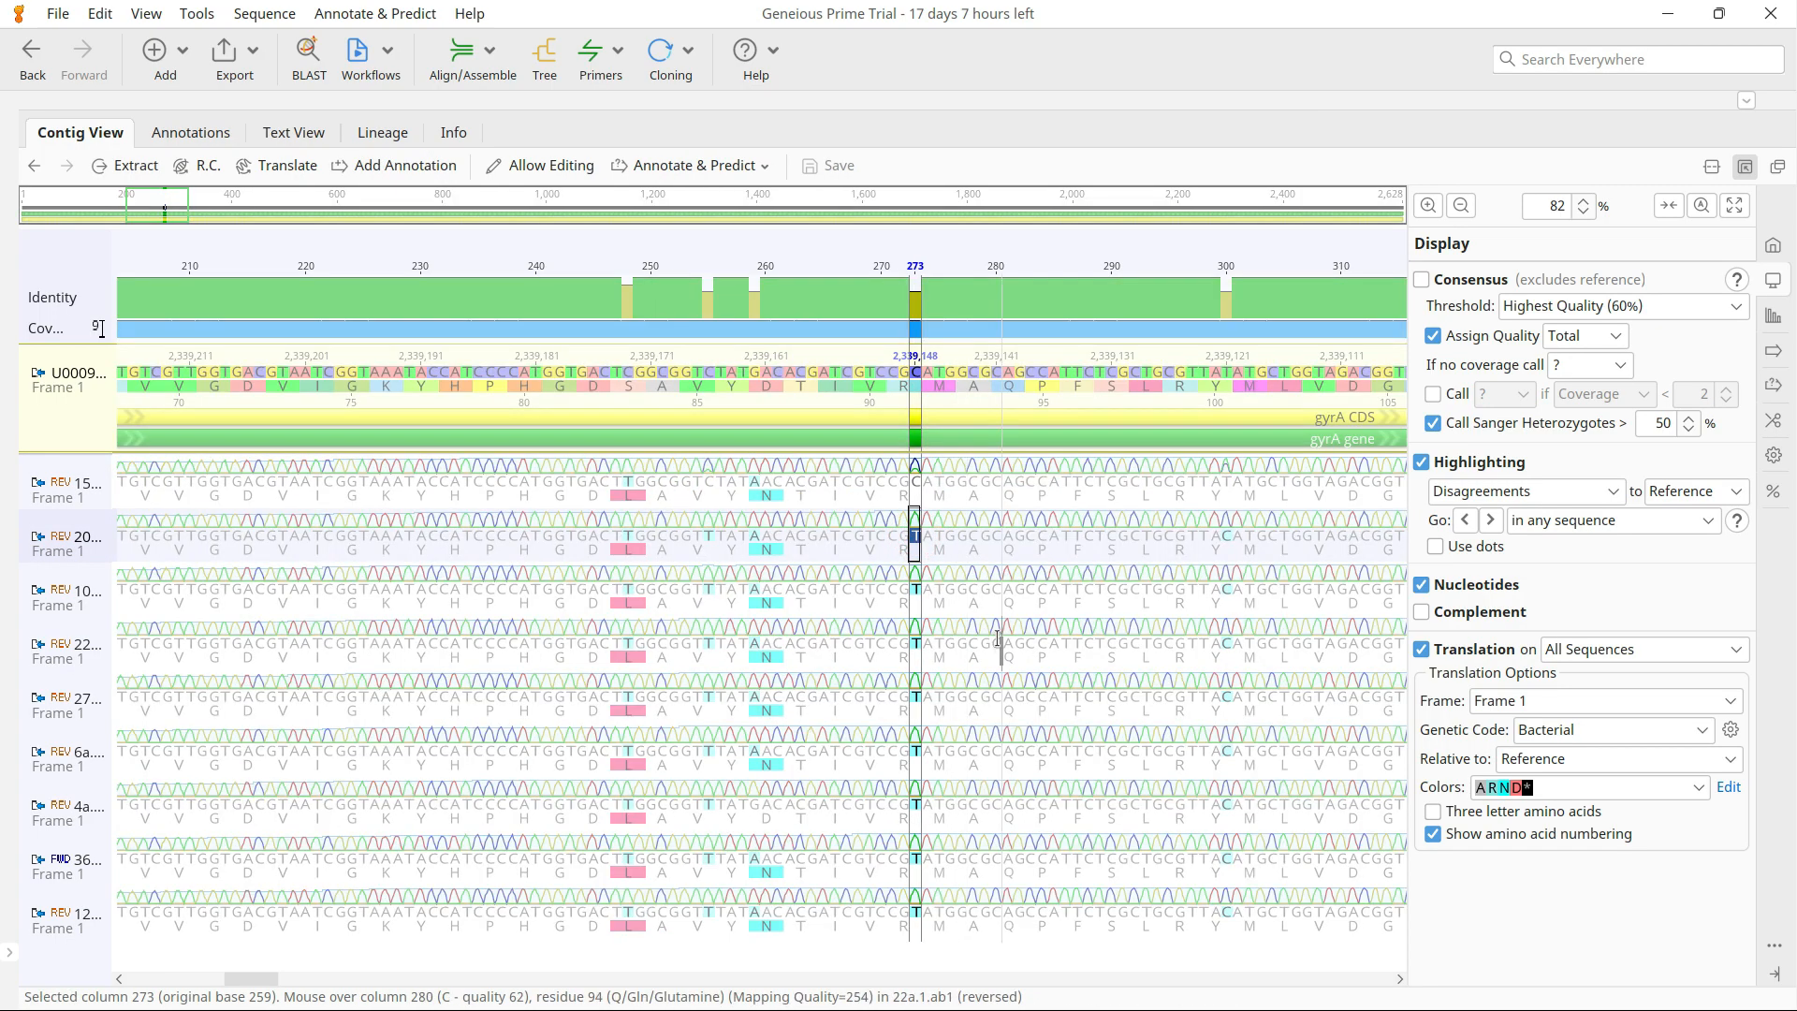
{"action": "left_click_drag", "start_coordinate": [889, 382], "coordinate": [918, 382]}
{"action": "left_click", "coordinate": [1091, 572]}
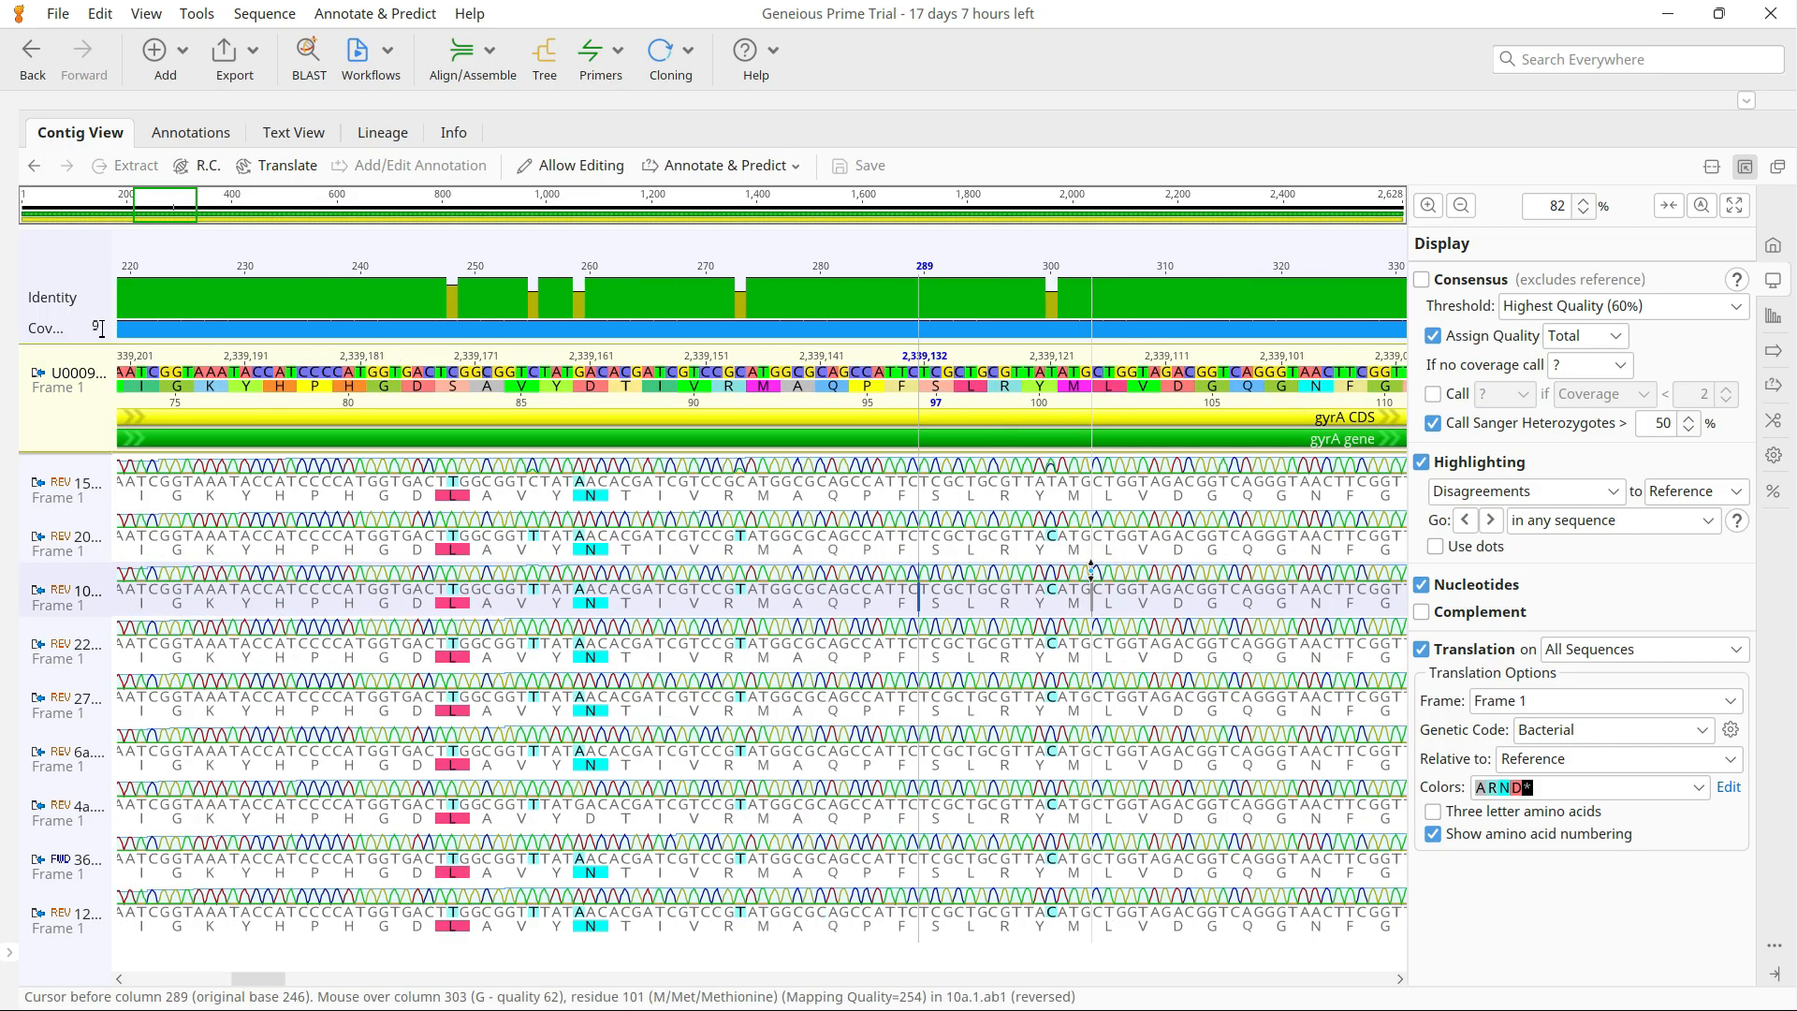
- Inspect the nucleotide difference at residue 111 by selecting its reference codon at columns 331 to 333
{"action": "scroll", "coordinate": [1092, 568], "scroll_direction": "right", "scroll_amount": 2}
{"action": "scroll", "coordinate": [1091, 568], "scroll_direction": "right", "scroll_amount": 5}
{"action": "left_click_drag", "start_coordinate": [1052, 378], "coordinate": [1083, 377]}
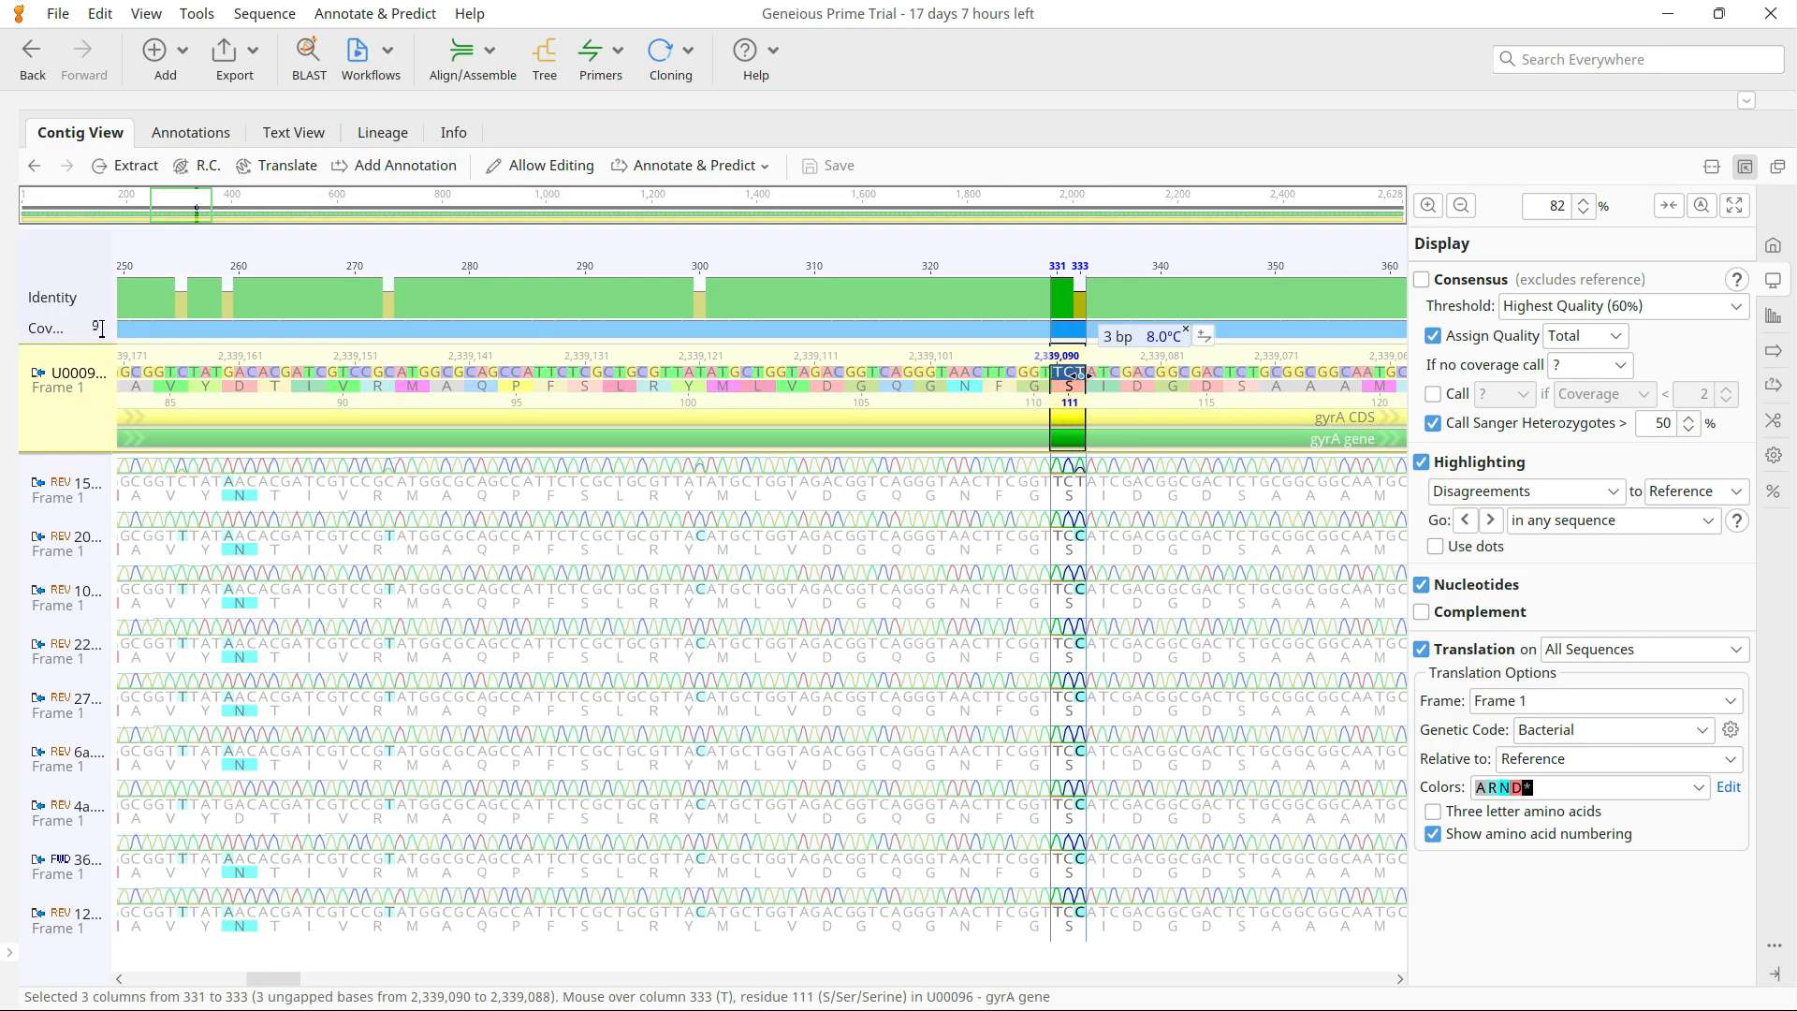
{"action": "left_click", "coordinate": [1185, 603]}
- Examine the far end of the mapped reads by selecting the mismatching final bases of read 27a.1
{"action": "scroll", "coordinate": [1181, 608], "scroll_direction": "right", "scroll_amount": 12}
{"action": "scroll", "coordinate": [1179, 615], "scroll_direction": "right", "scroll_amount": 13}
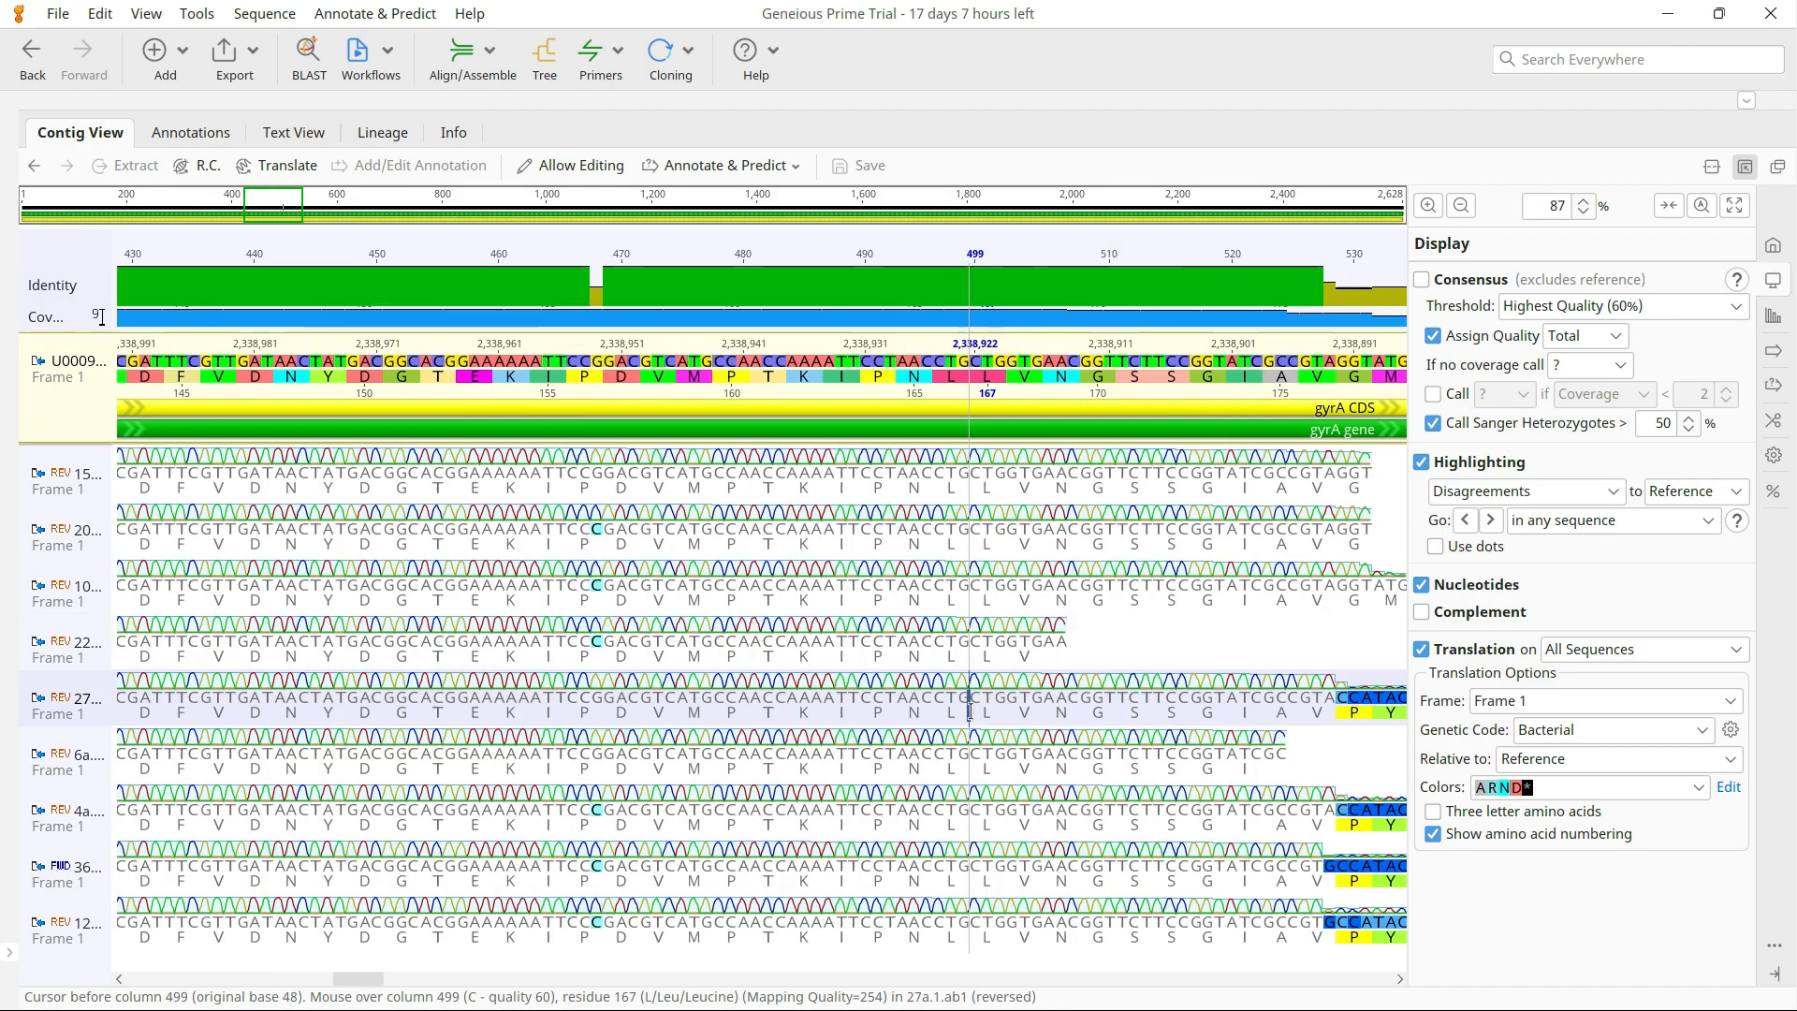
{"action": "scroll", "coordinate": [936, 777], "scroll_direction": "right", "scroll_amount": 2}
{"action": "scroll", "coordinate": [913, 829], "scroll_direction": "right", "scroll_amount": 4}
{"action": "left_click", "coordinate": [988, 717]}
{"action": "left_click_drag", "start_coordinate": [989, 721], "coordinate": [1211, 712]}
{"action": "left_click", "coordinate": [1272, 744]}
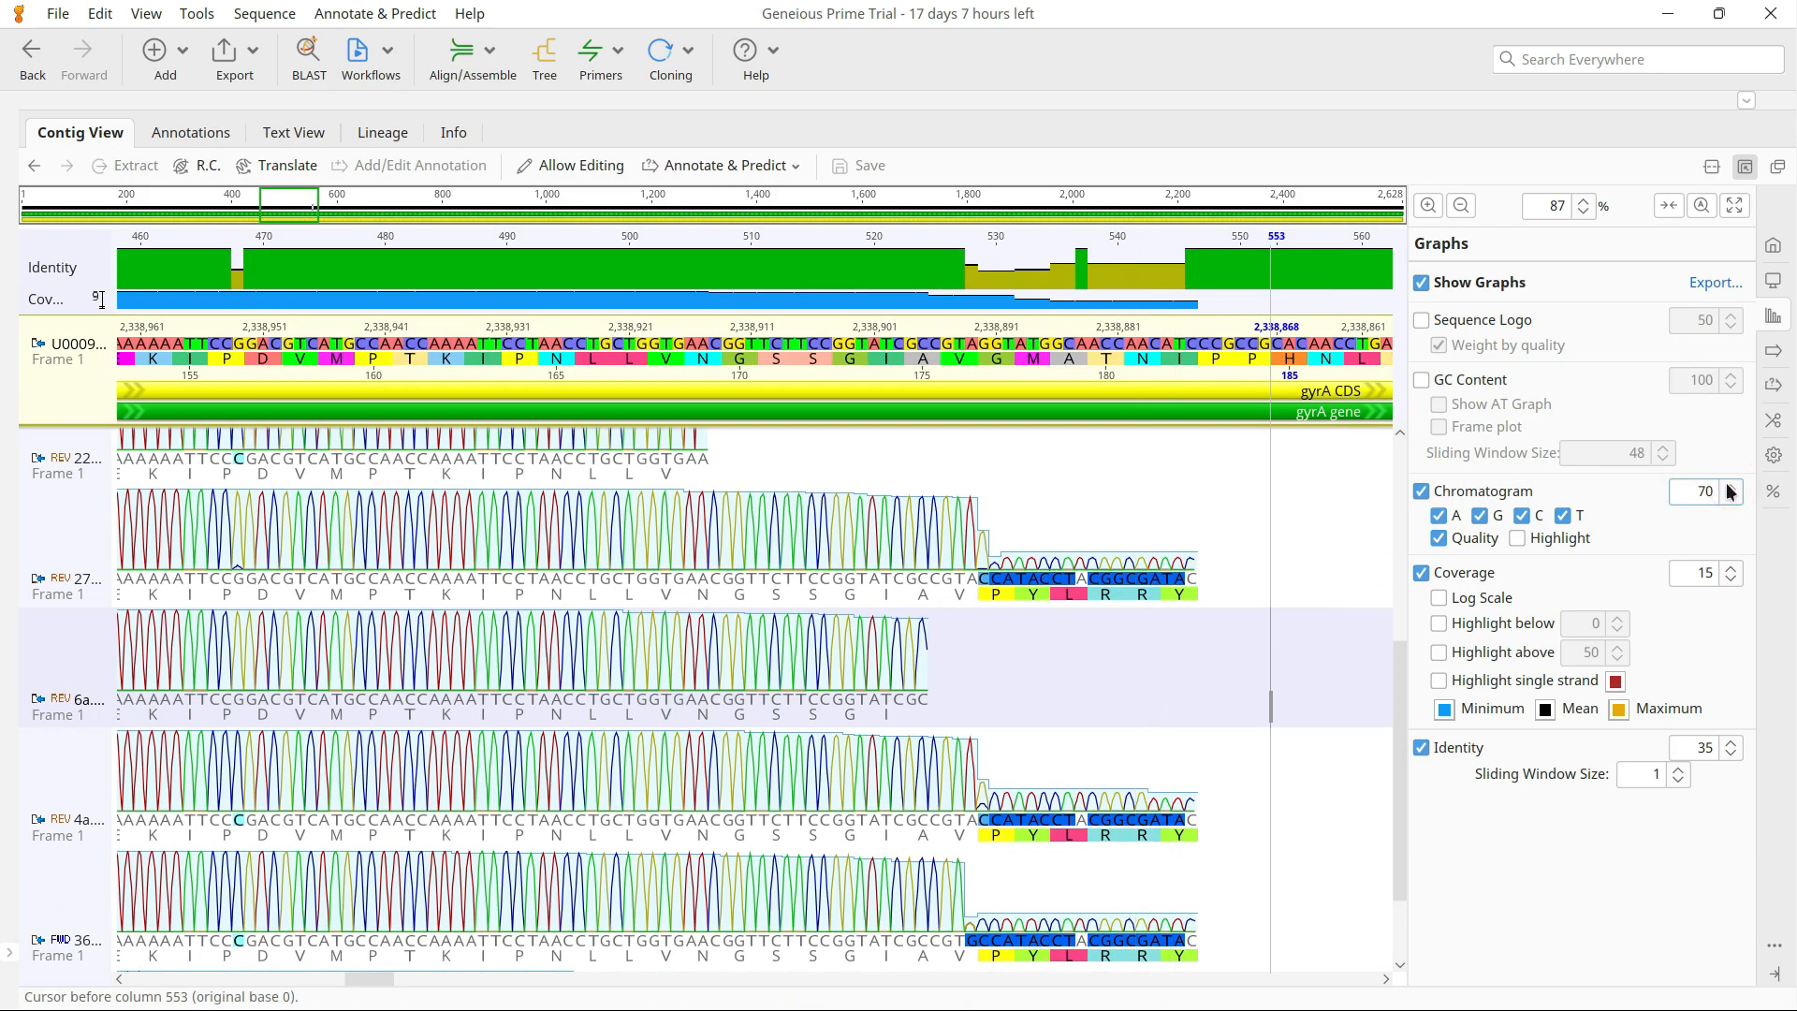
- Increase the chromatogram height to 95 and inspect the trace quality of read 27a.1 across columns 529 to 547
{"action": "left_click", "coordinate": [1729, 486]}
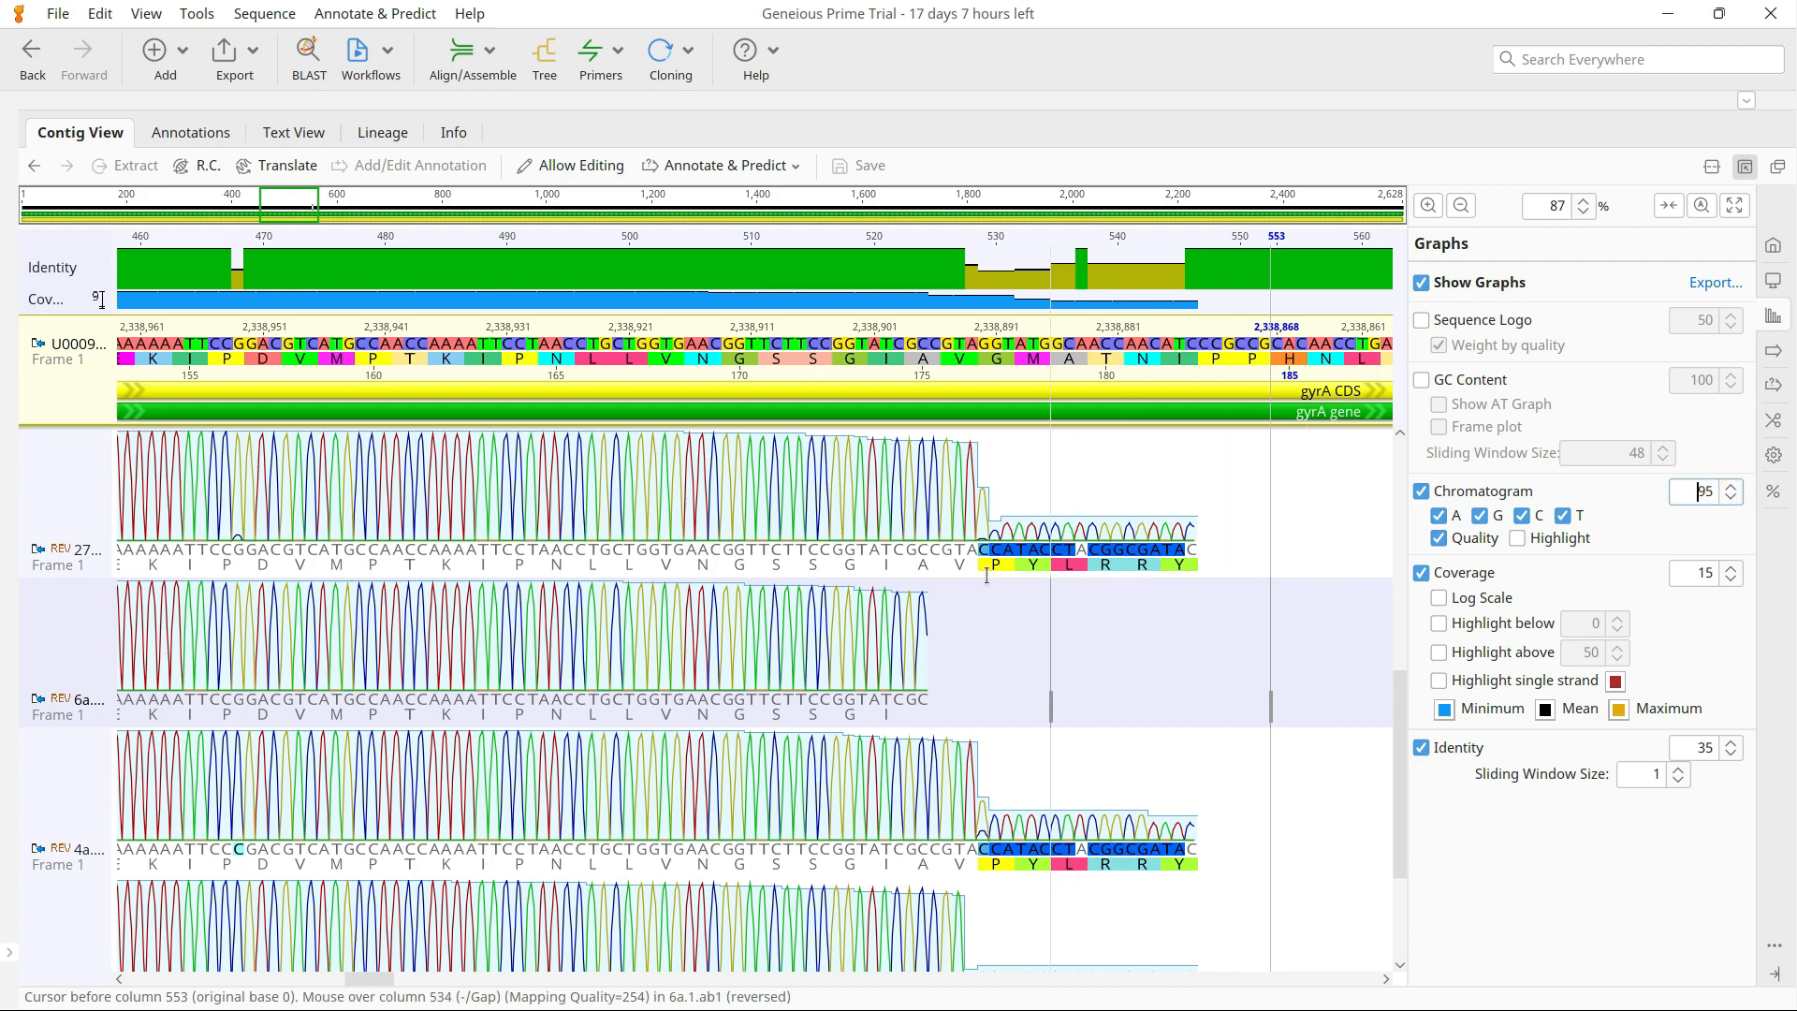
{"action": "left_click_drag", "start_coordinate": [982, 527], "coordinate": [1207, 515]}
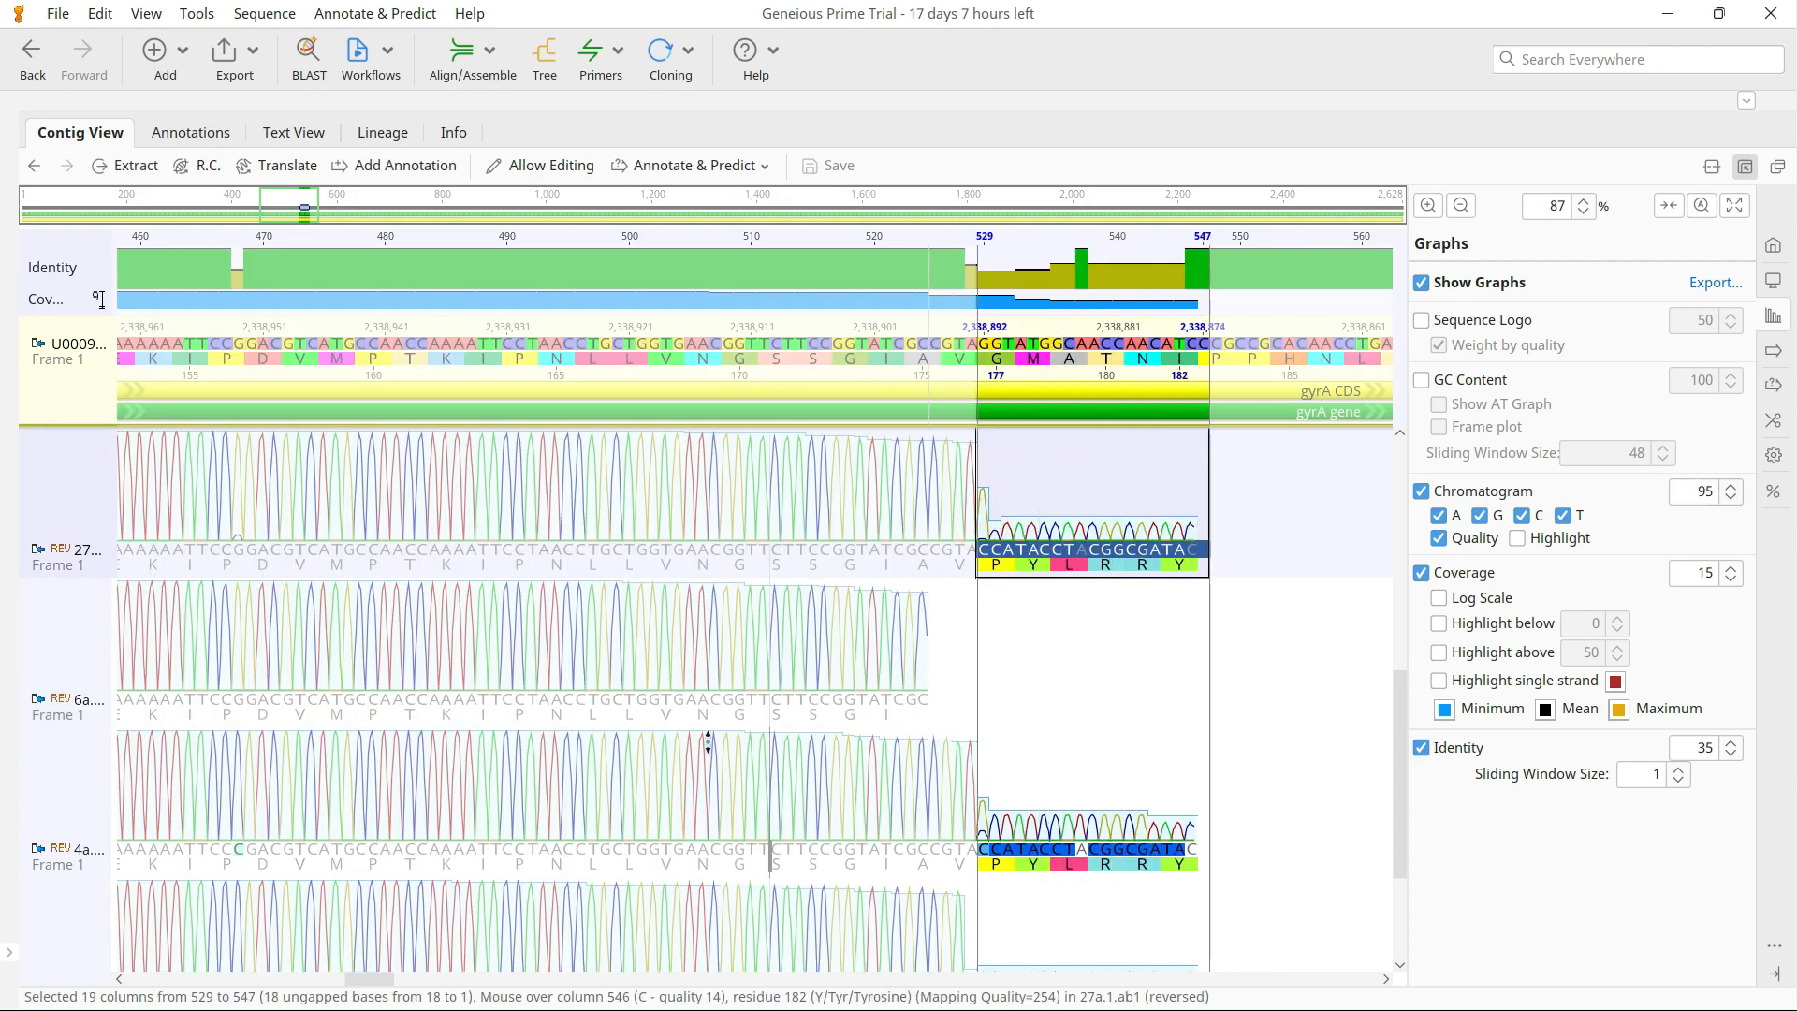
{"action": "left_click", "coordinate": [903, 638]}
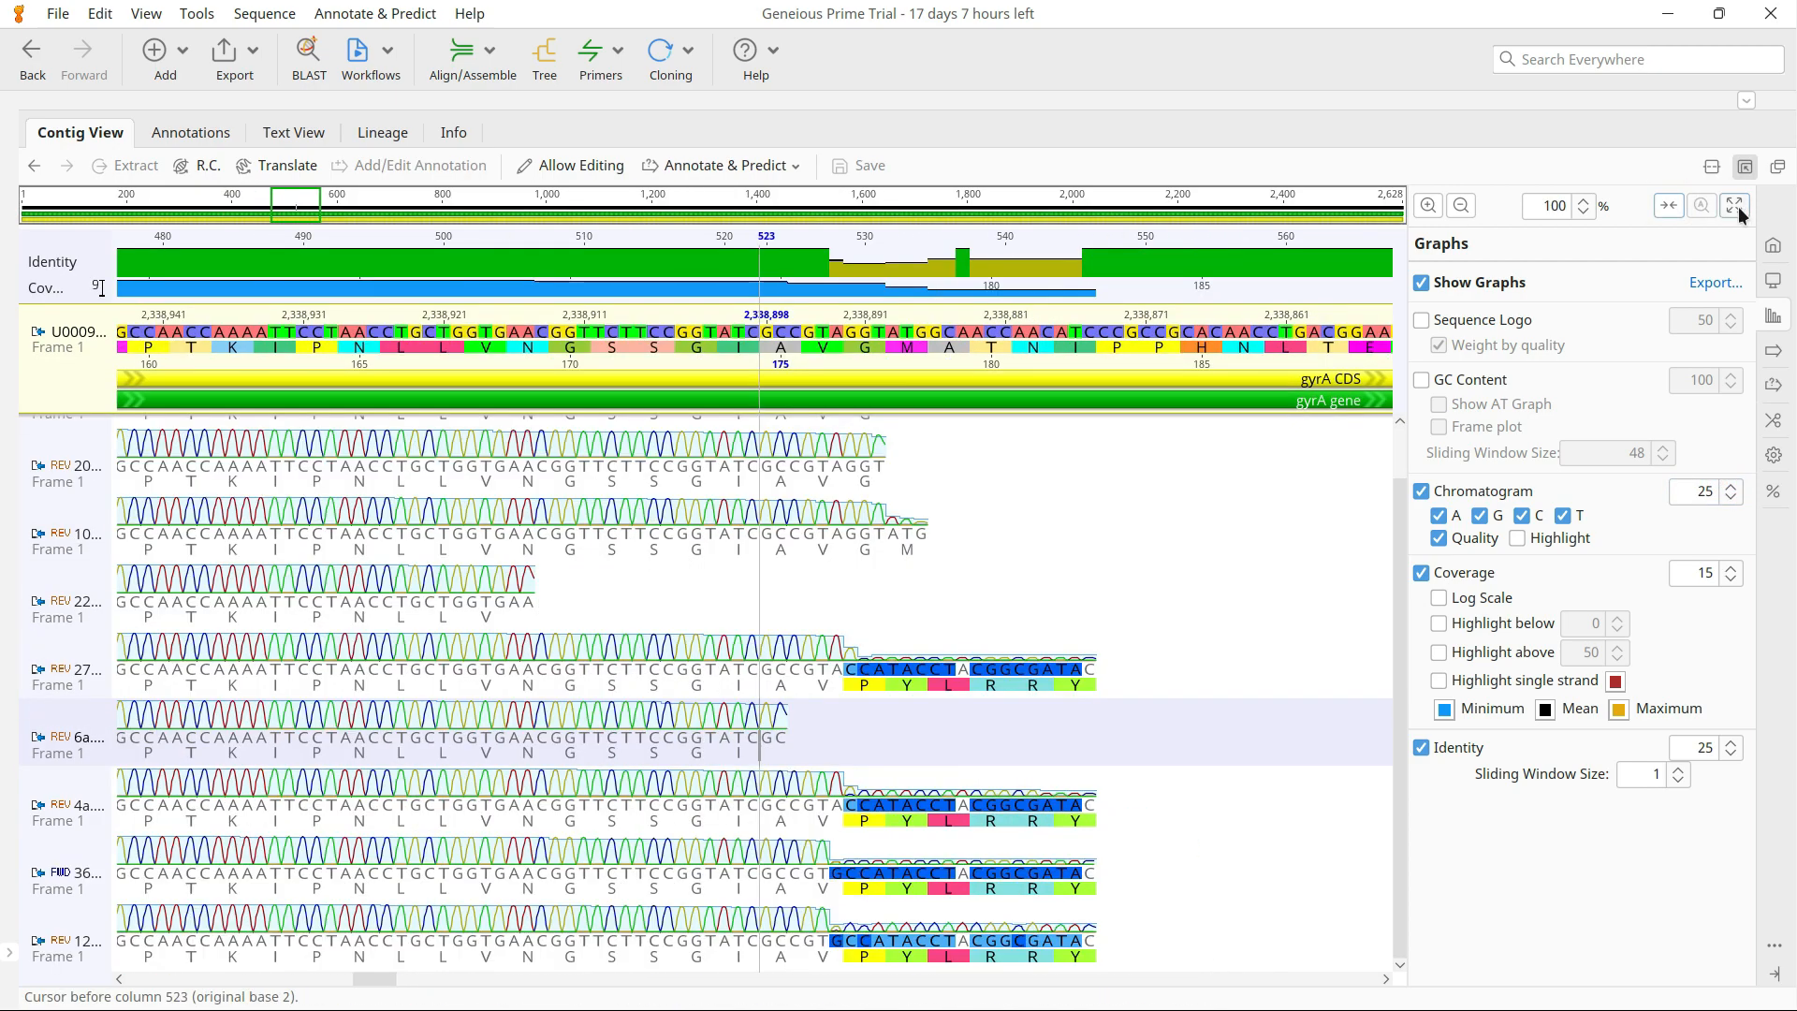